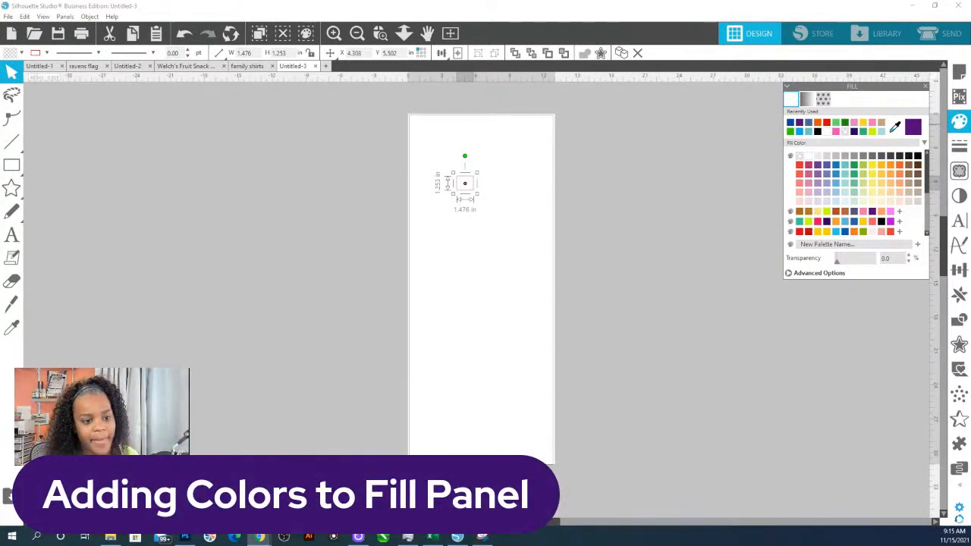
- Fill the selected rectangle with the custom hex color ffea00 using the advanced fill options
left_click(789, 274)
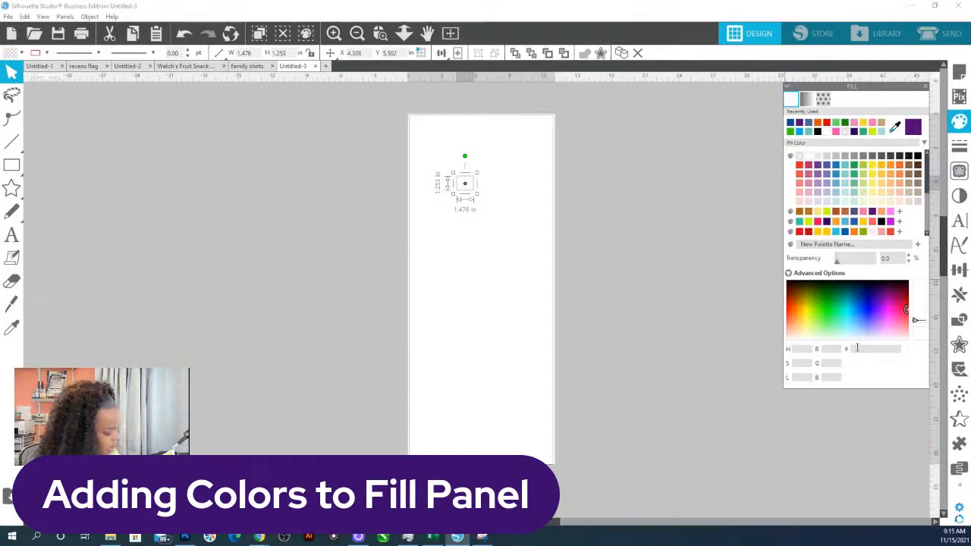
left_click(856, 349)
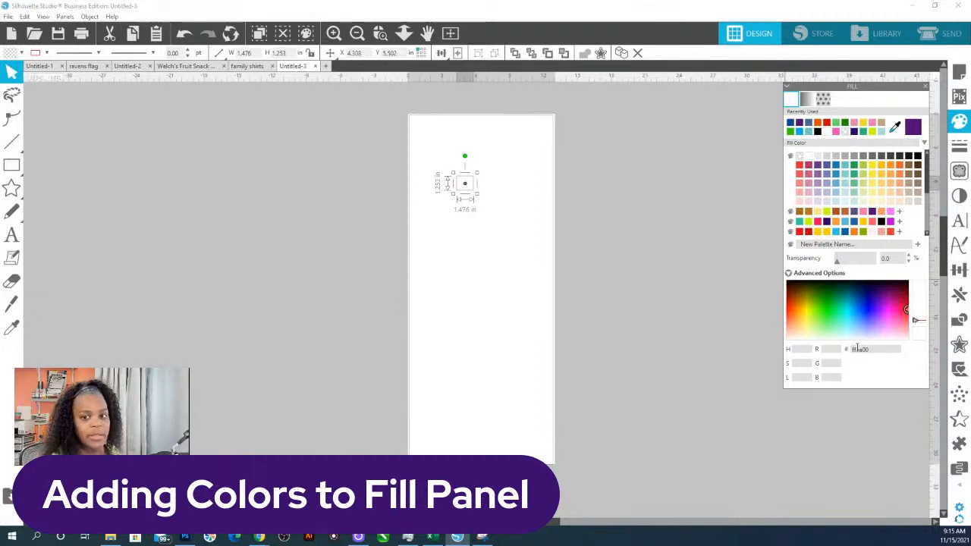
key("Return")
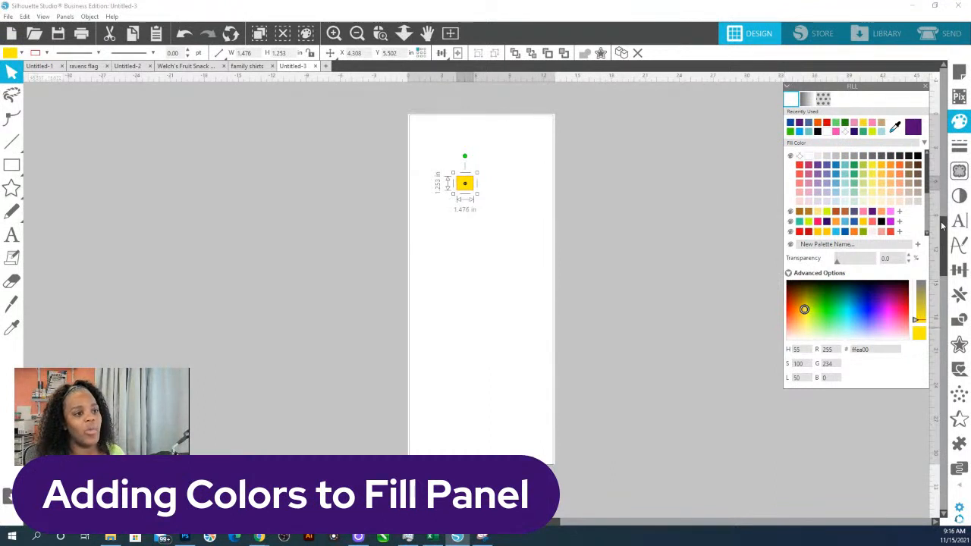
left_click_drag(931, 185, 937, 243)
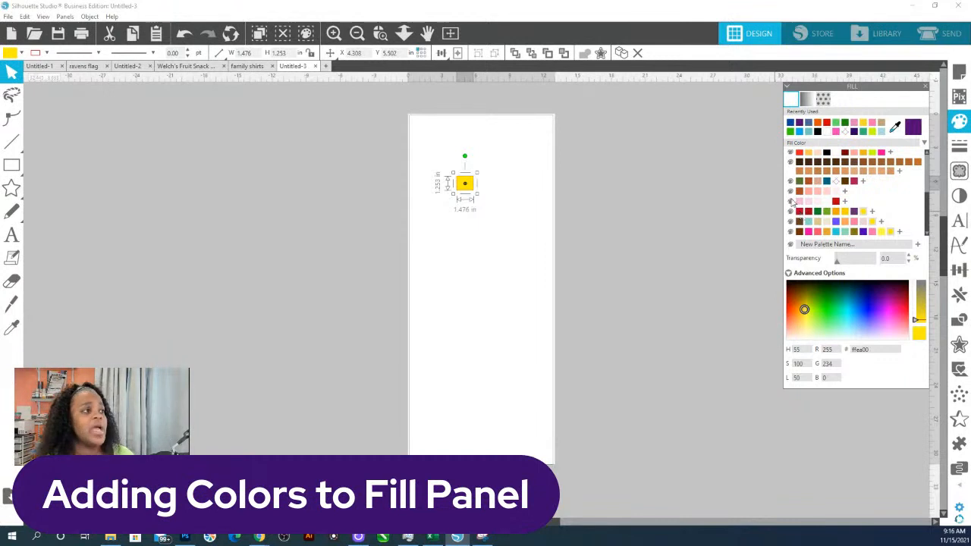
- Switch to the family shirts document and zoom in on the cartoon boy's face, shirt and shoes
left_click(249, 66)
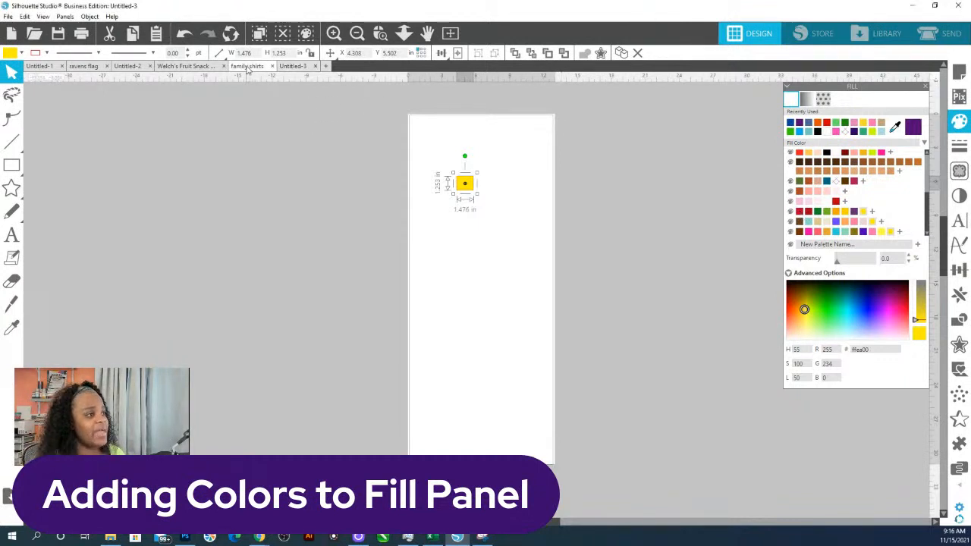
left_click(380, 33)
key("Escape")
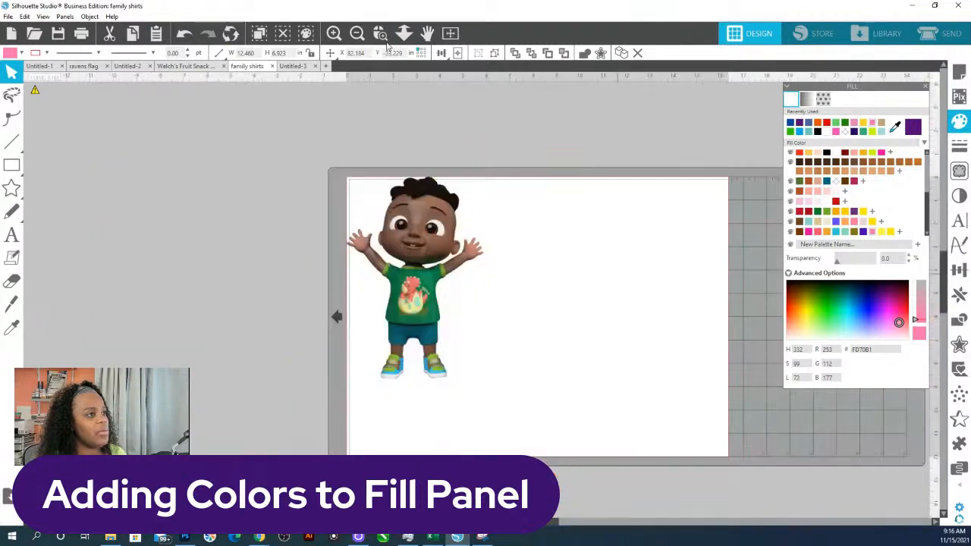
left_click(381, 34)
left_click_drag(298, 180, 488, 369)
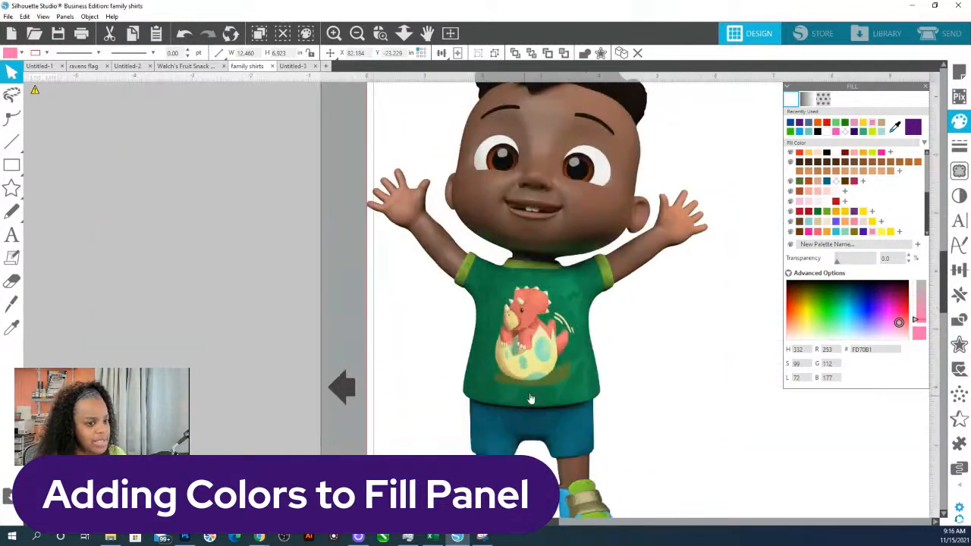
scroll(507, 446, "down", 3)
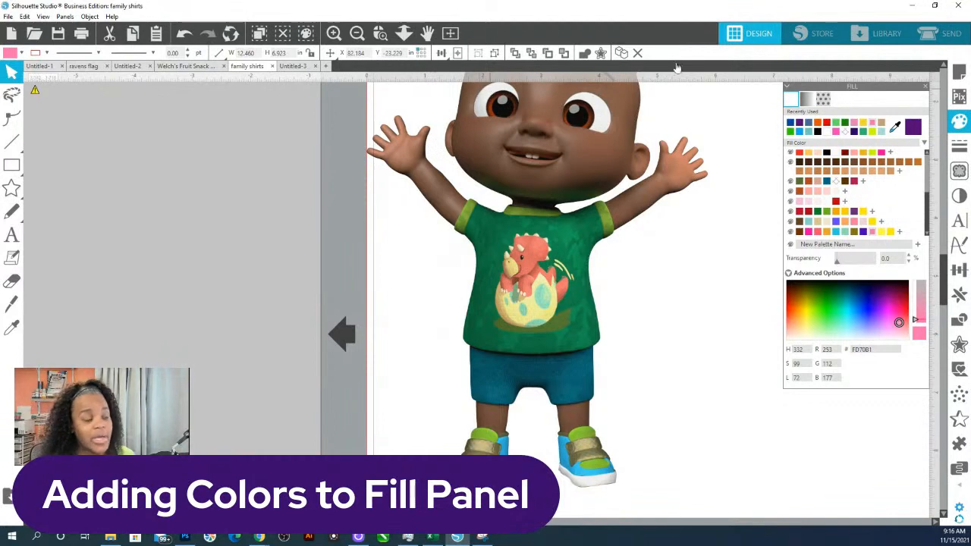
- Draw a rectangle about 0.435 by 0.356 in beside the character and fill it with the light blue sampled from his shoe
left_click(12, 165)
mouse_move(268, 207)
left_mouse_down()
mouse_move(307, 247)
mouse_move(308, 236)
mouse_move(299, 237)
left_mouse_up()
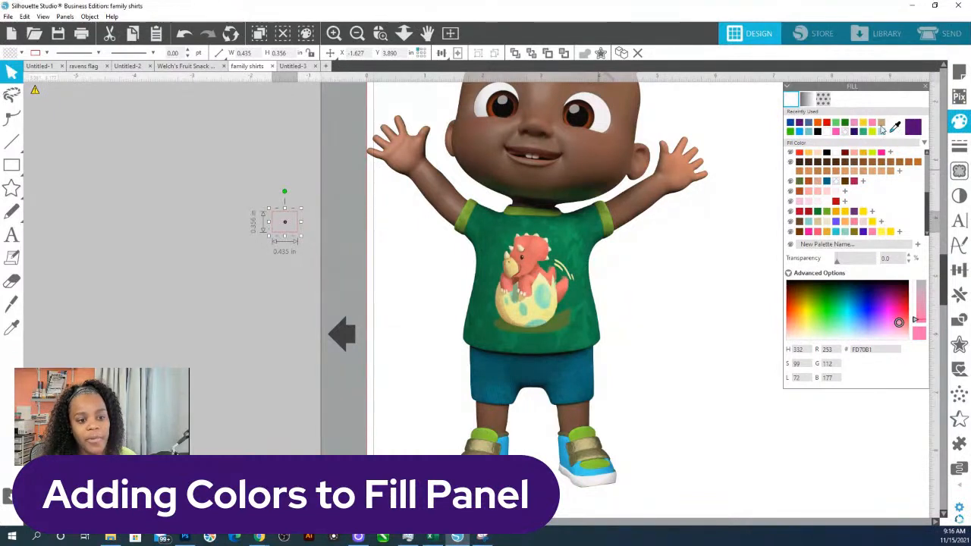
left_click(895, 128)
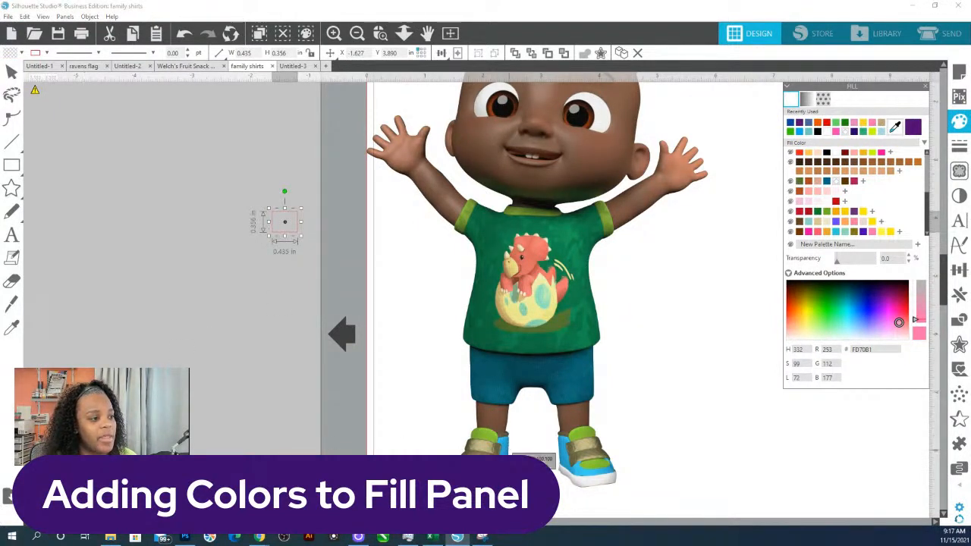
left_click(503, 446)
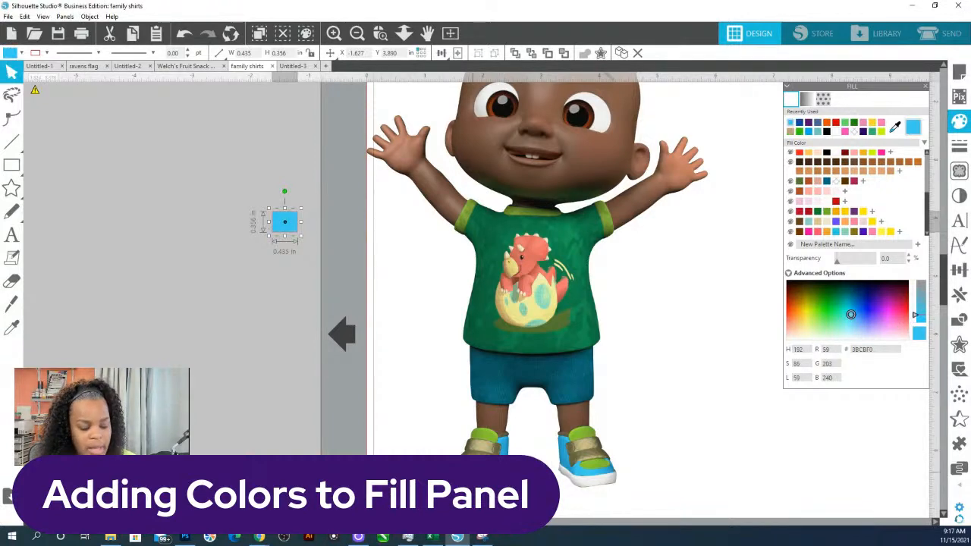
- Duplicate the light blue rectangle downward five times to make a column of six swatches
key("i")
key("ctrl+Down")
key("ctrl+Down")
key("ctrl+Down")
key("ctrl+Down")
key("ctrl+Down")
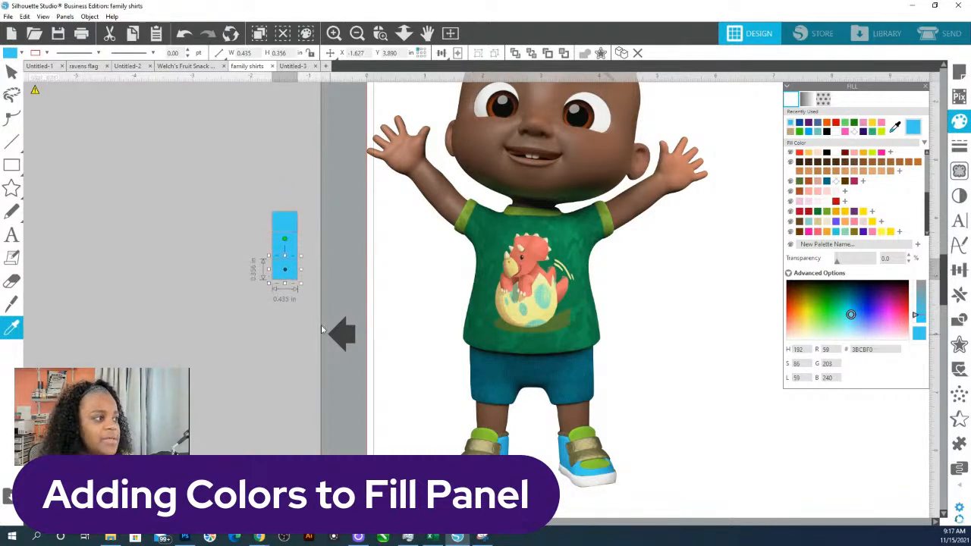
- Fill the second swatch with lime green sampled from the shoe and the third with dark green sampled from the shirt
left_click(287, 244)
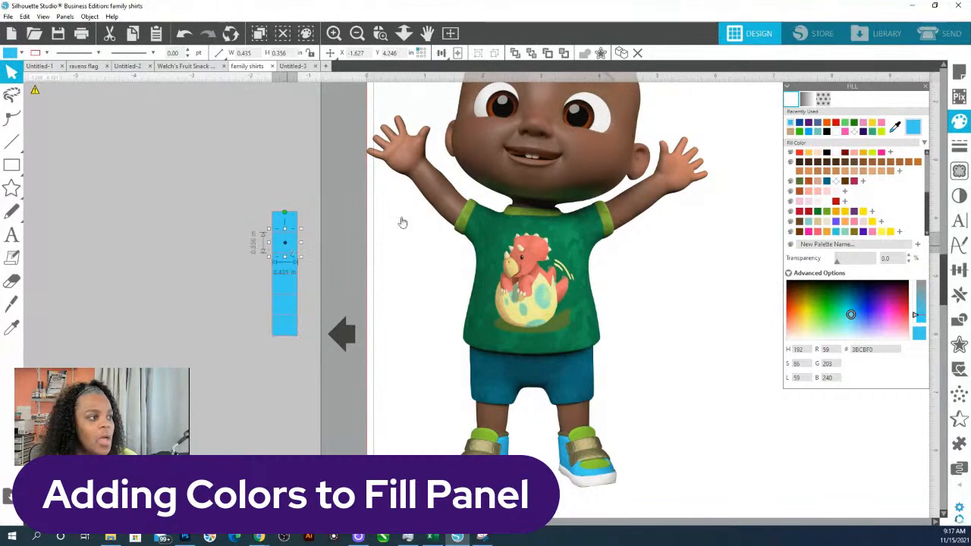
left_click(898, 128)
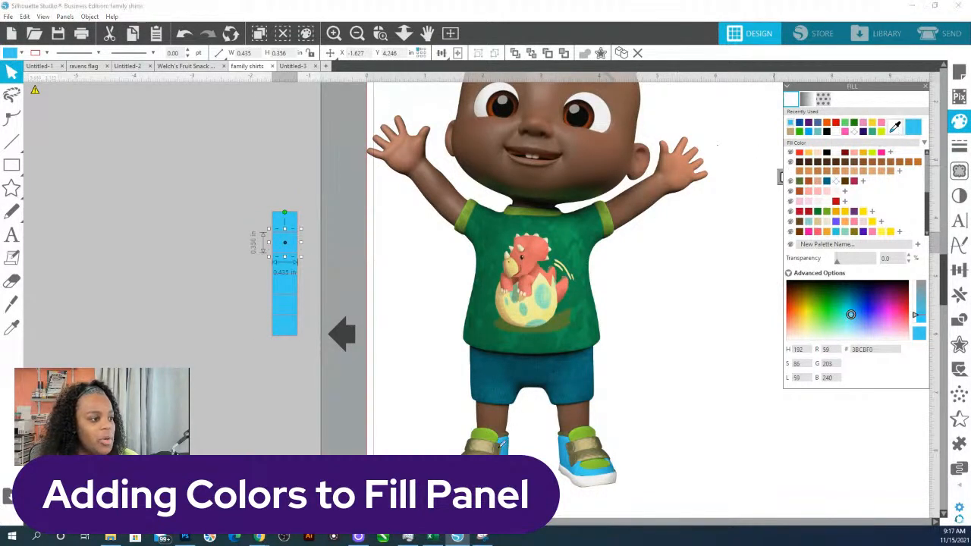
left_click(486, 435)
left_click(284, 264)
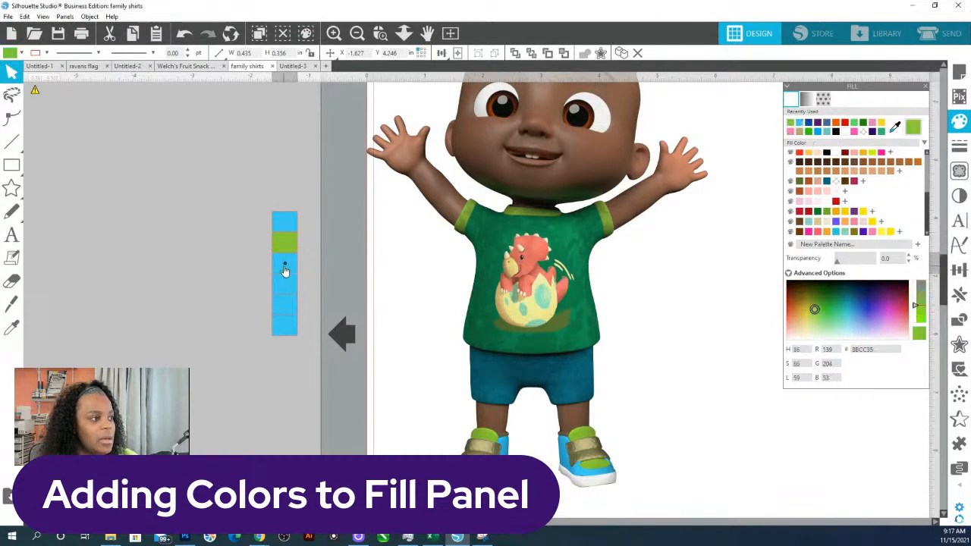
left_click(399, 294)
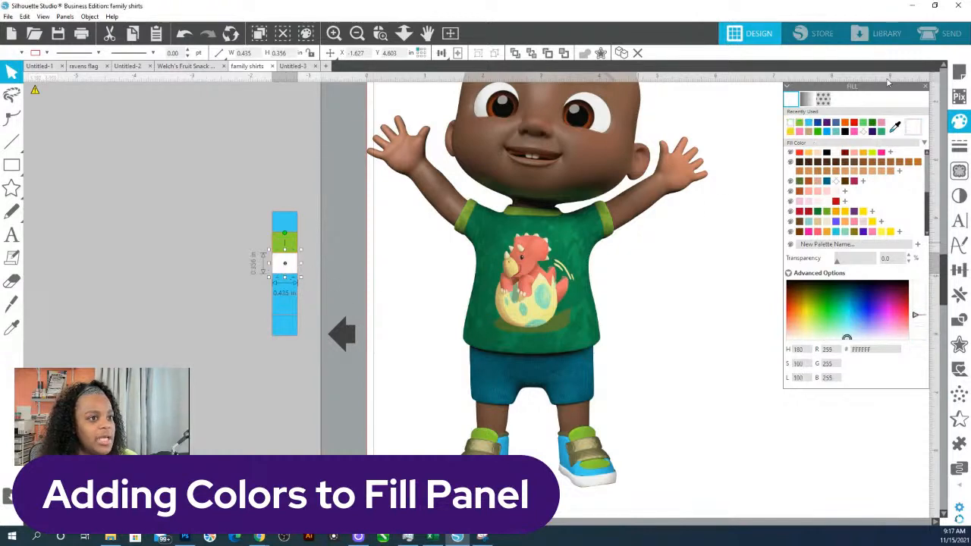
left_click(895, 127)
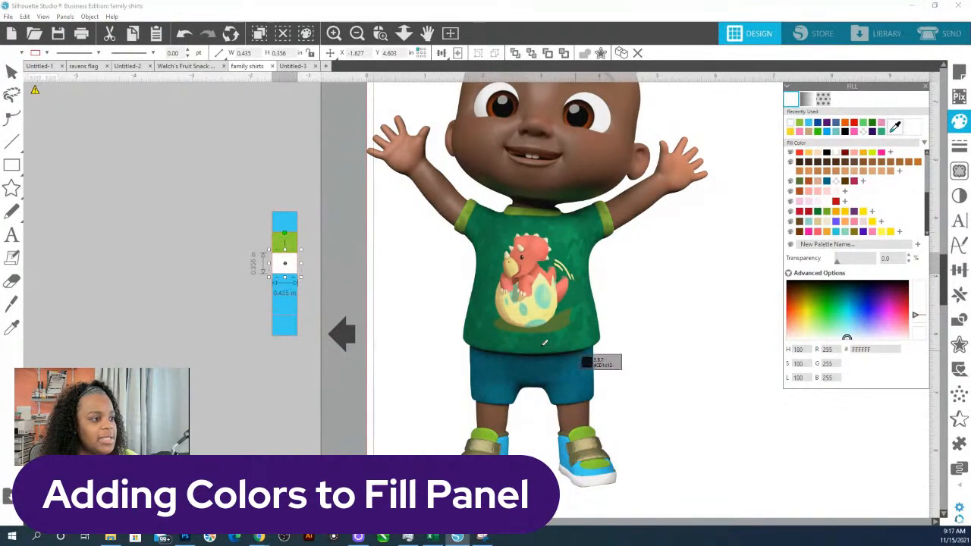
left_click(576, 353)
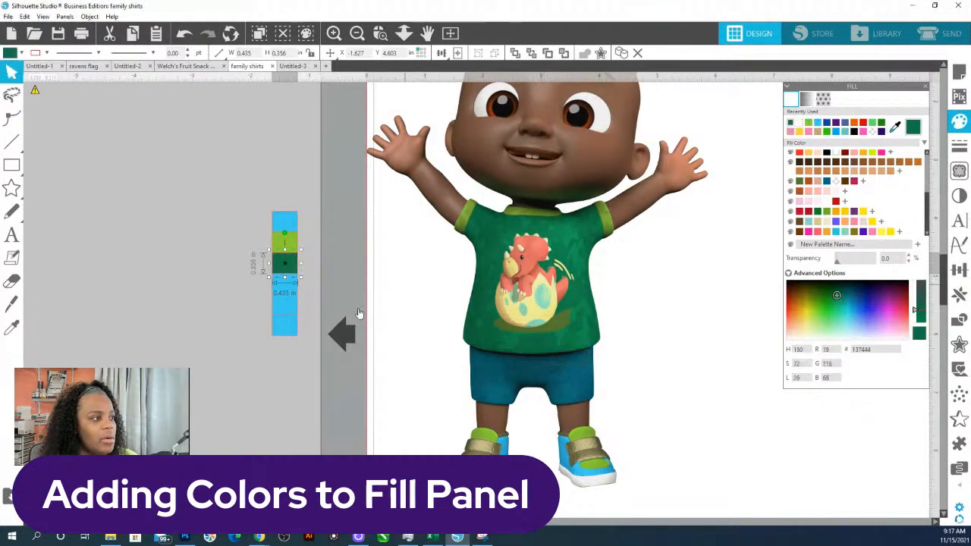
- Fill the fourth swatch with the sleeve trim's green and the fifth with the coral sampled from the dinosaur
left_click(284, 292)
left_click(895, 127)
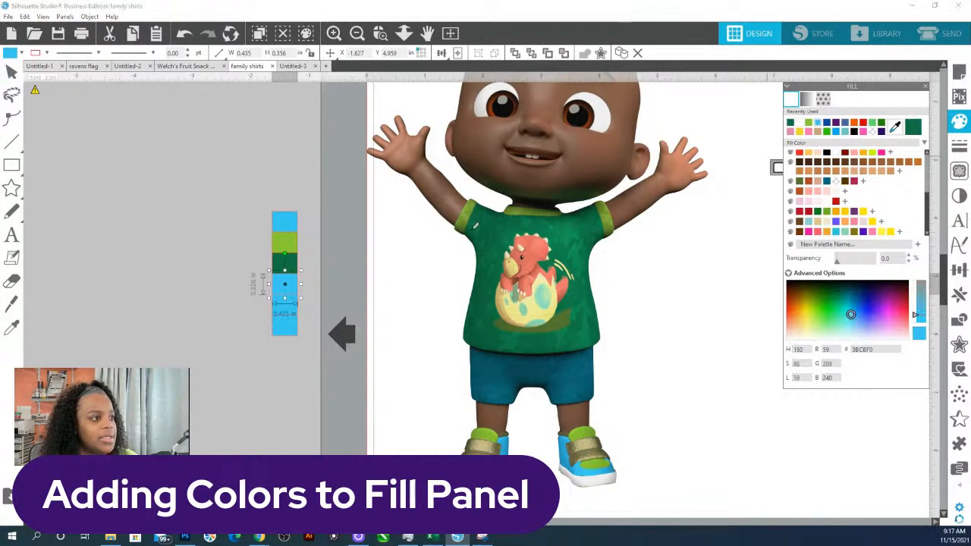
left_click(468, 216)
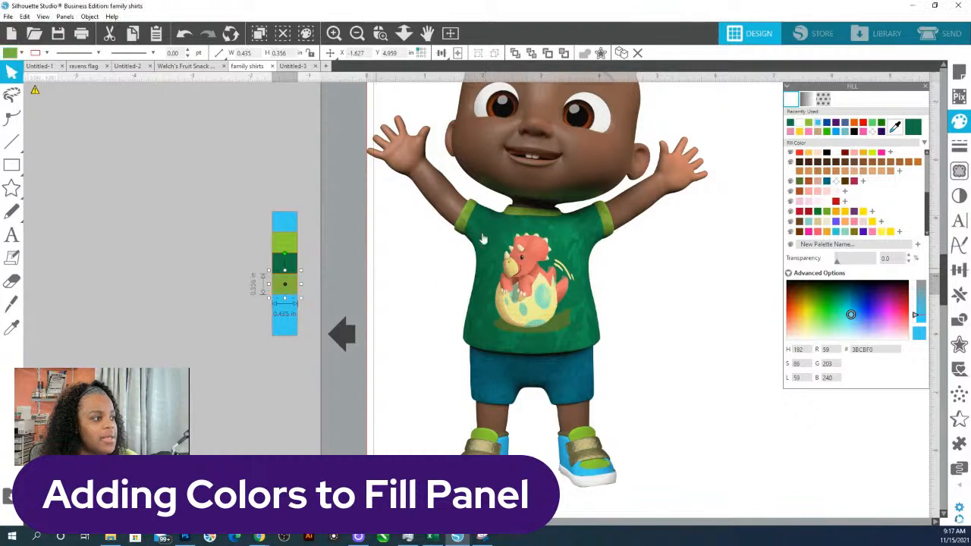
left_click(285, 317)
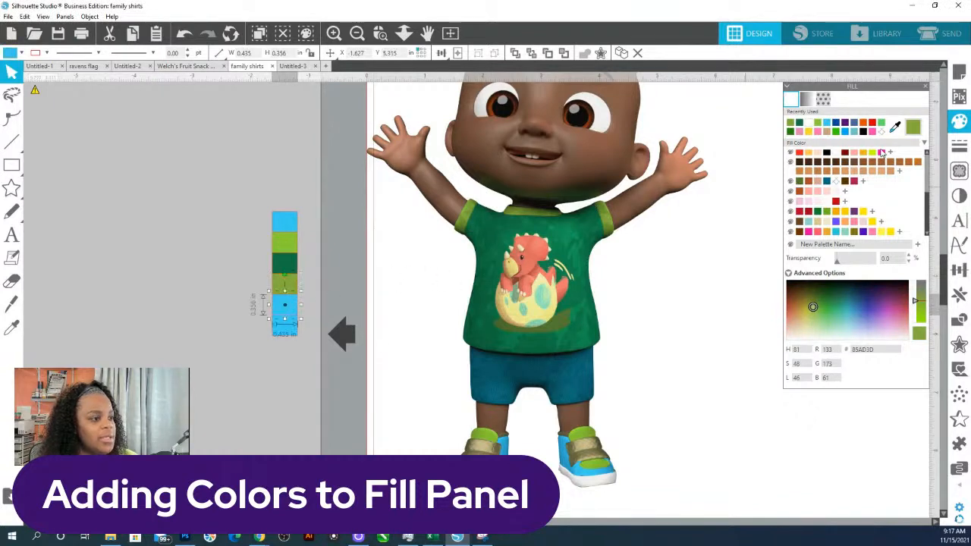
left_click(895, 126)
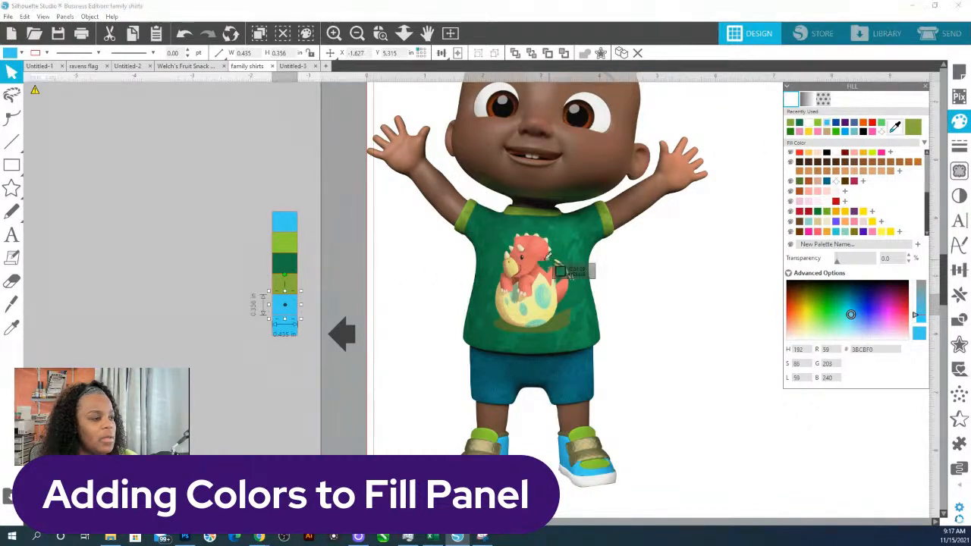
left_click(537, 258)
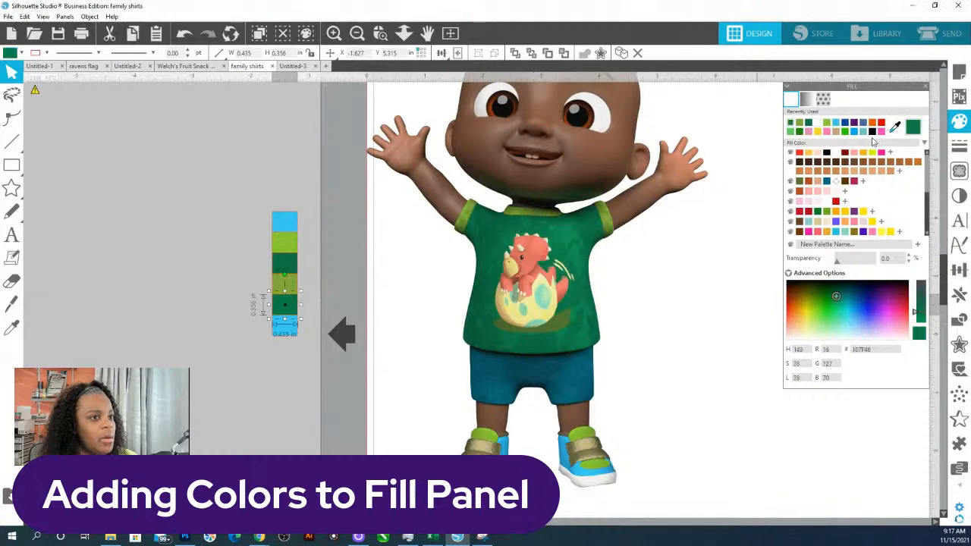
left_click(895, 127)
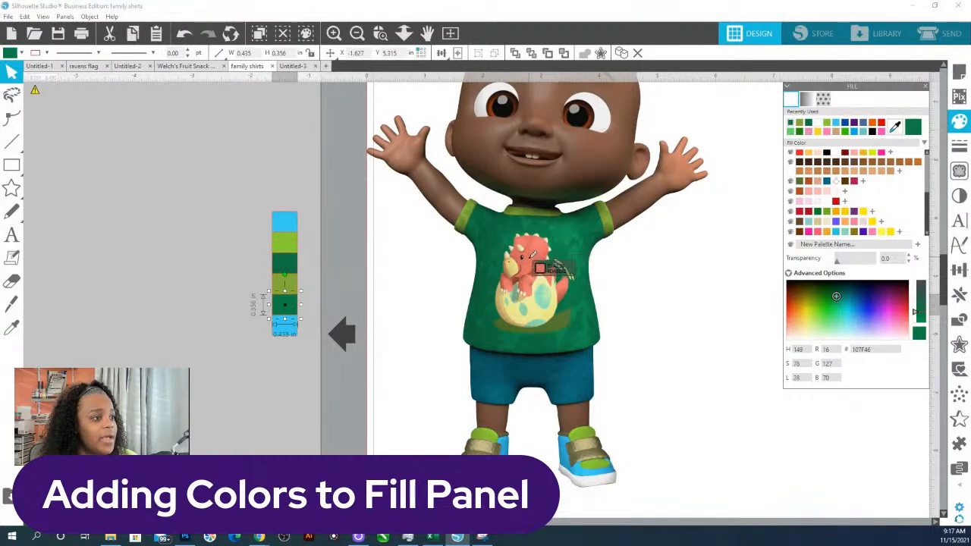
left_click(558, 268)
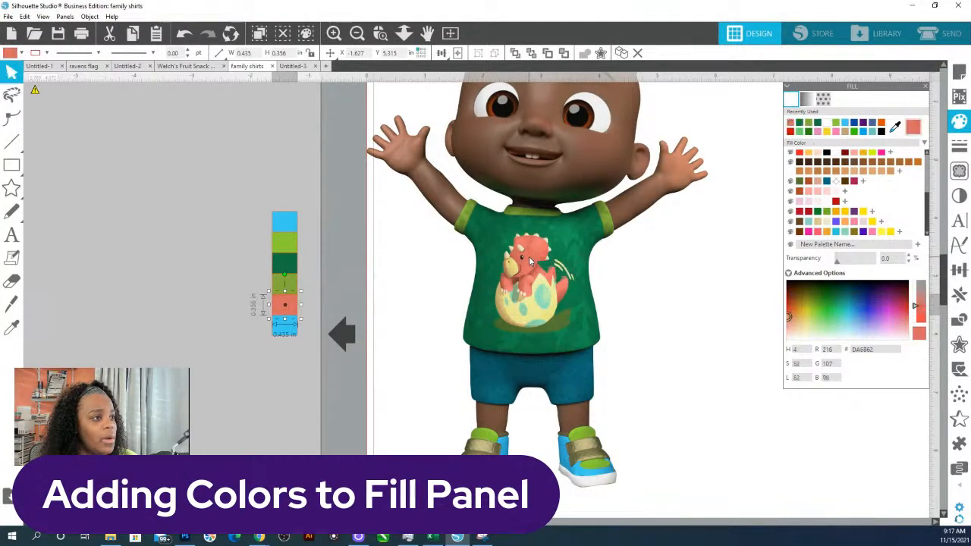
- Fill the lowest swatch with the brown sampled from the boy's forehead
left_click(284, 327)
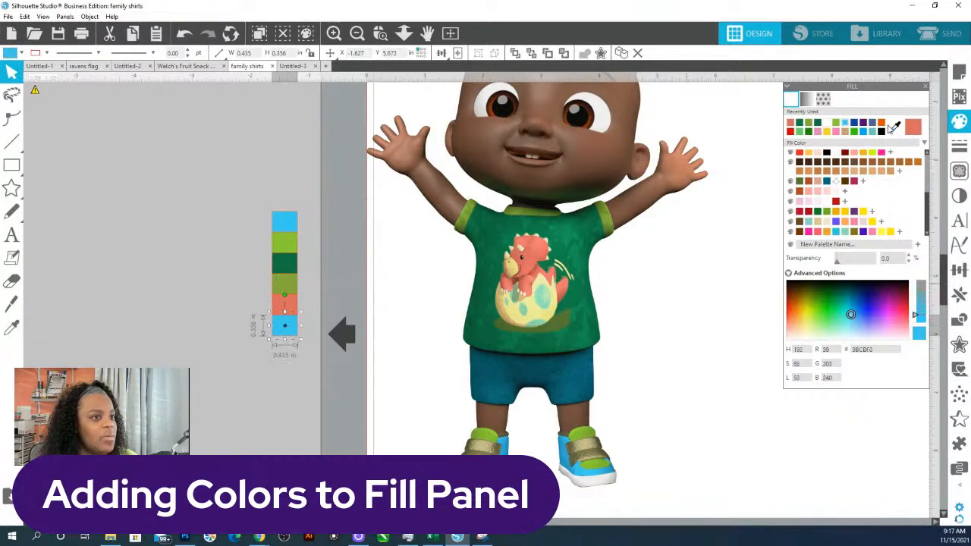
left_click(894, 127)
scroll(603, 196, "up", 1)
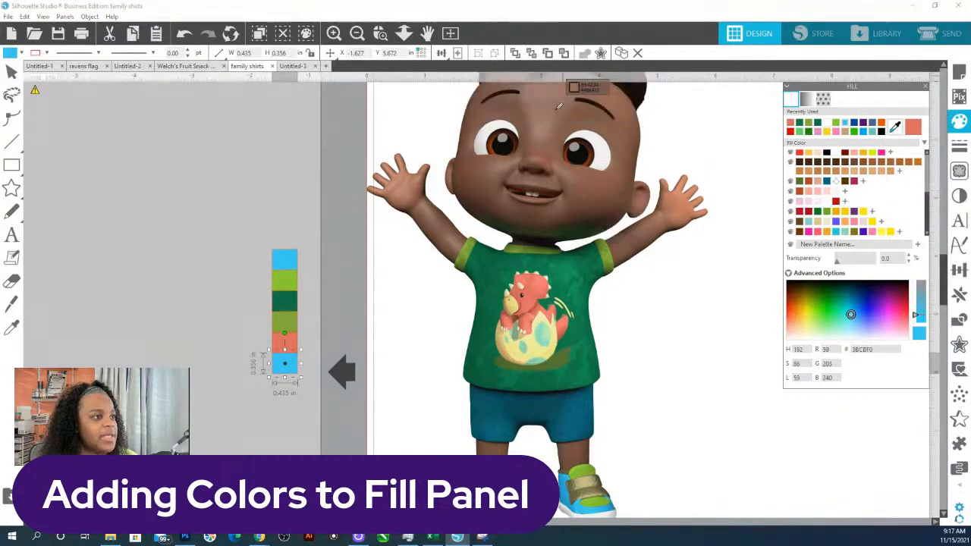
scroll(558, 106, "up", 1)
left_click(576, 98)
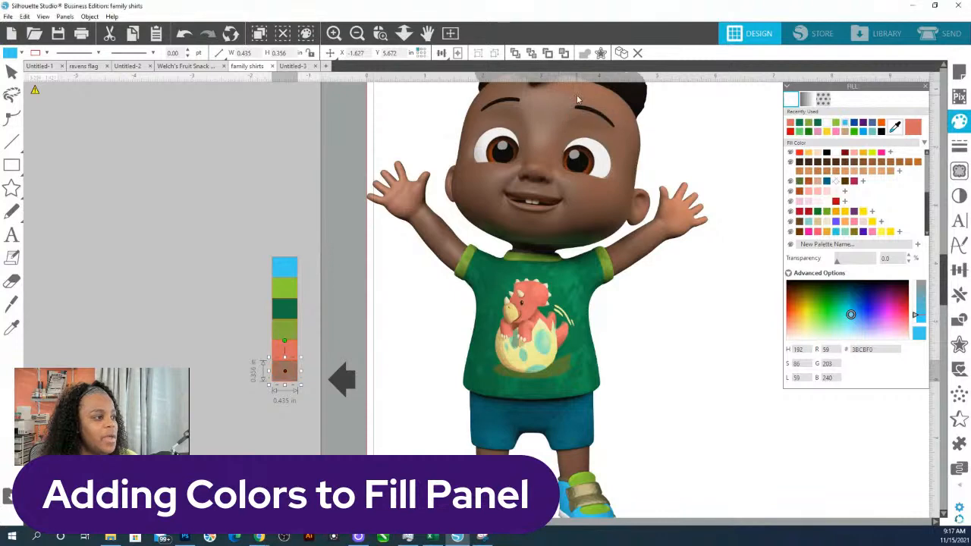
- Create a new fill color palette named Cocomelon Cody
left_click(839, 245)
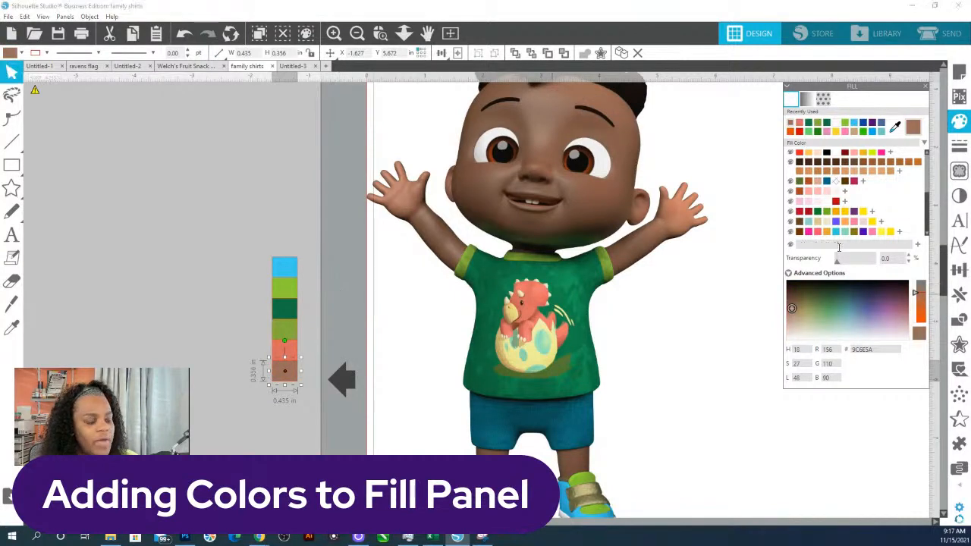
type("Coco")
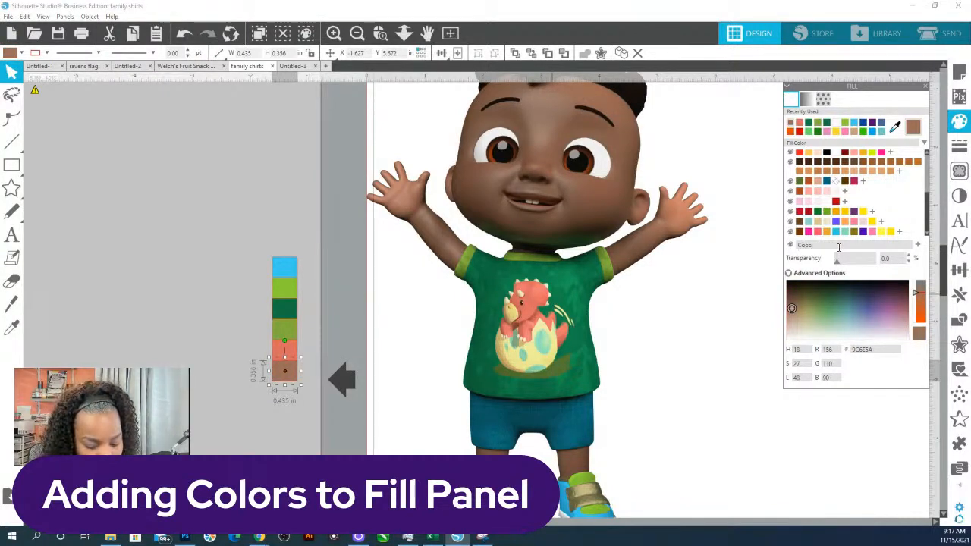
type("mel")
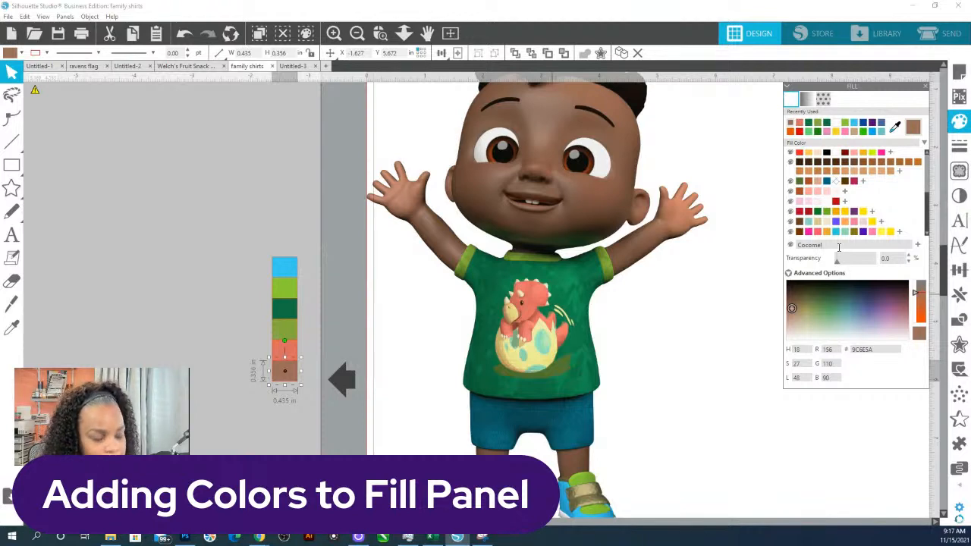
type("on Cody")
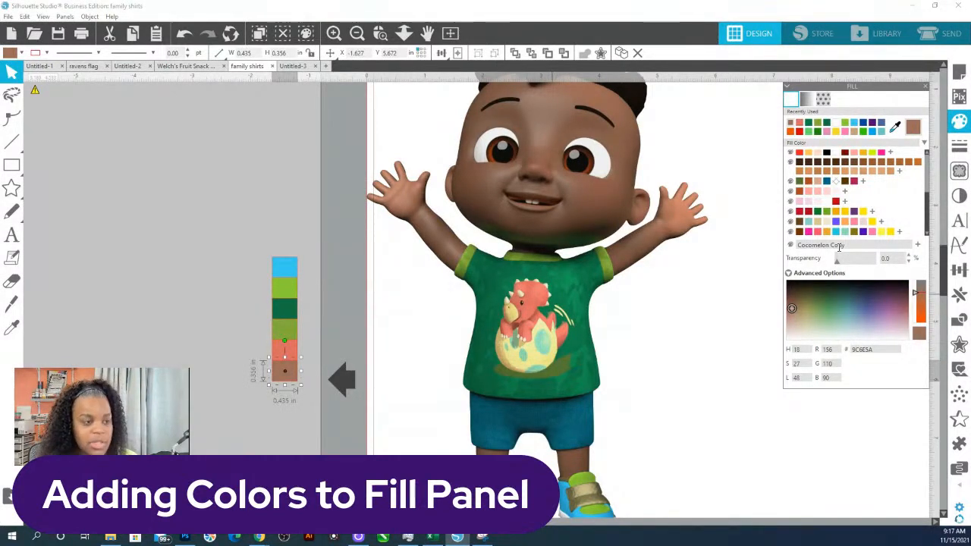
key("Return")
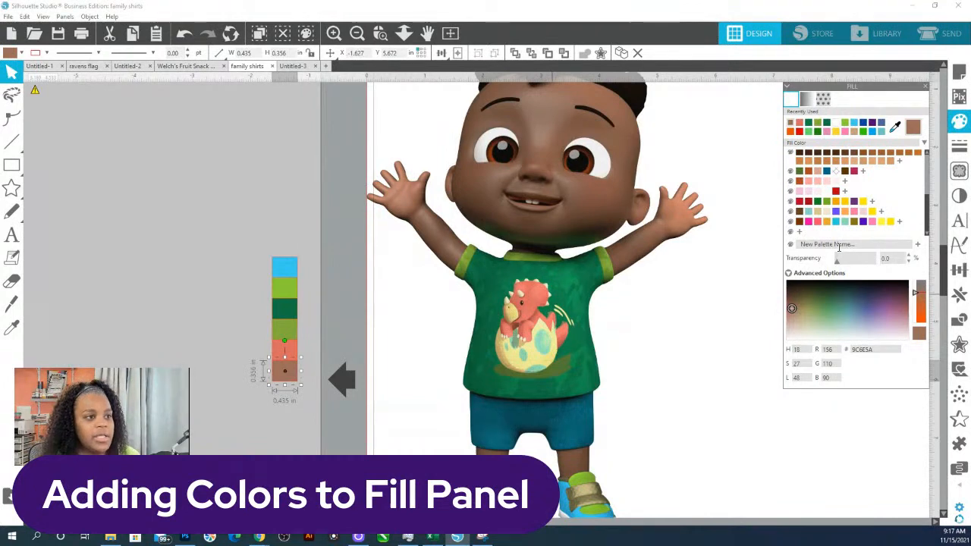
- Add the blue, lime green and dark green swatch colors to the Cocomelon Cody palette one by one
left_click(295, 275)
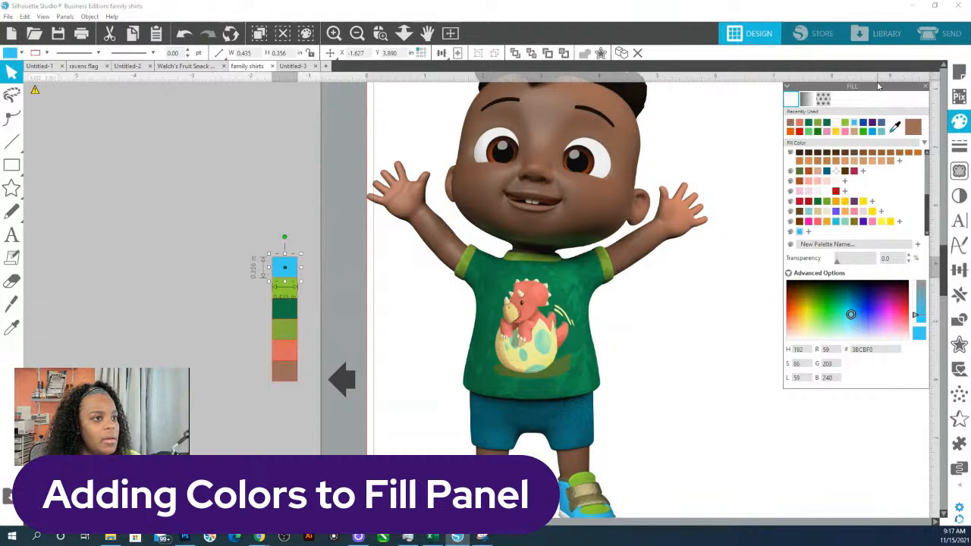
left_click_drag(860, 89, 431, 99)
left_click(290, 292)
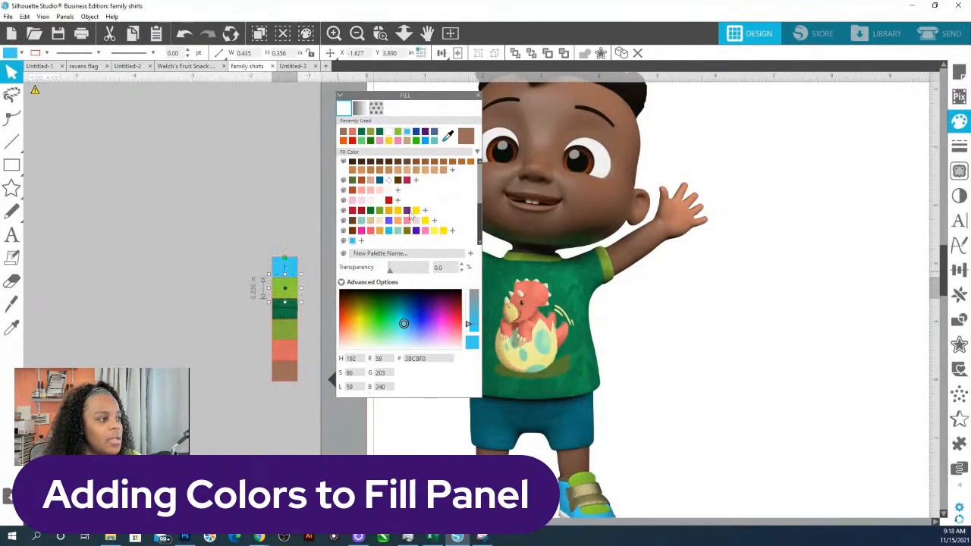
left_click(361, 240)
left_click(283, 309)
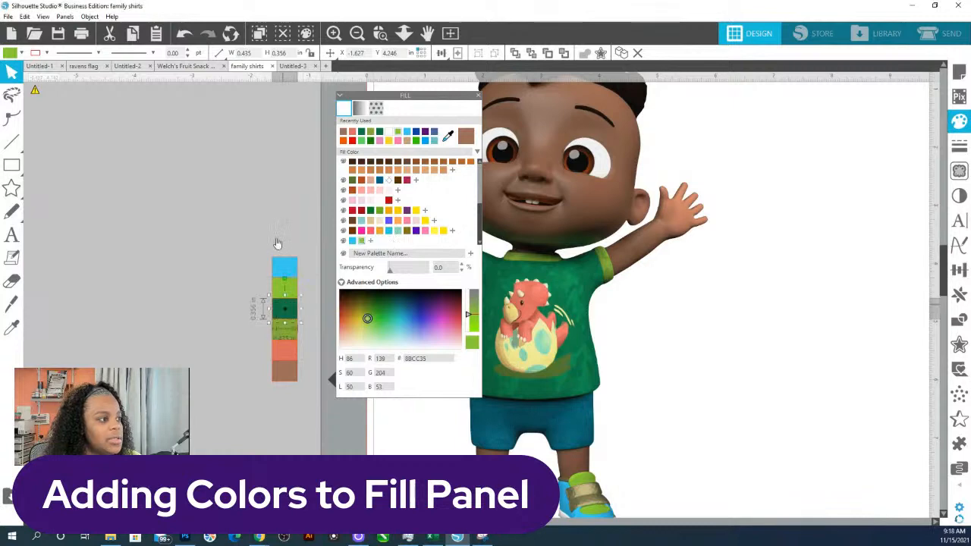
left_click(371, 241)
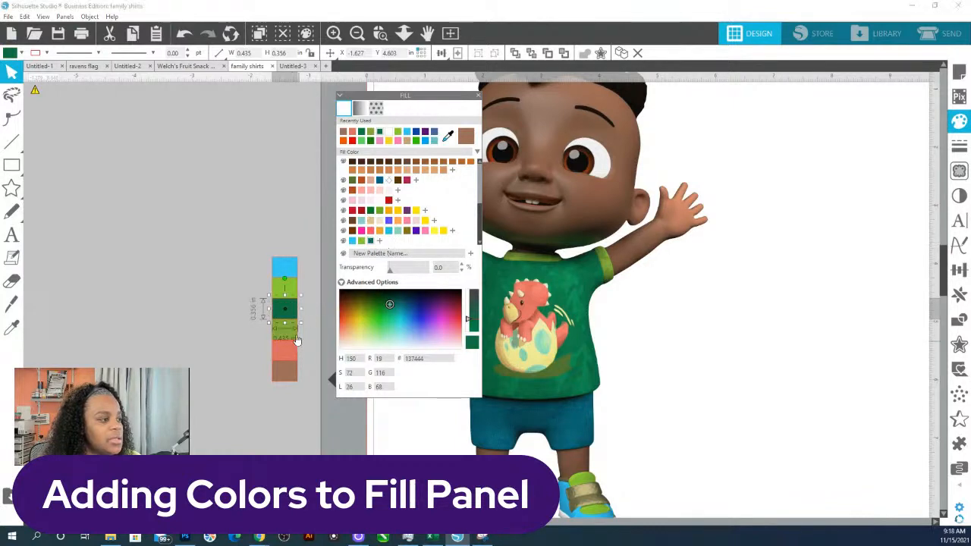
- Add the olive green, coral and brown swatch colors to the Cocomelon Cody palette
left_click(284, 329)
left_click(380, 241)
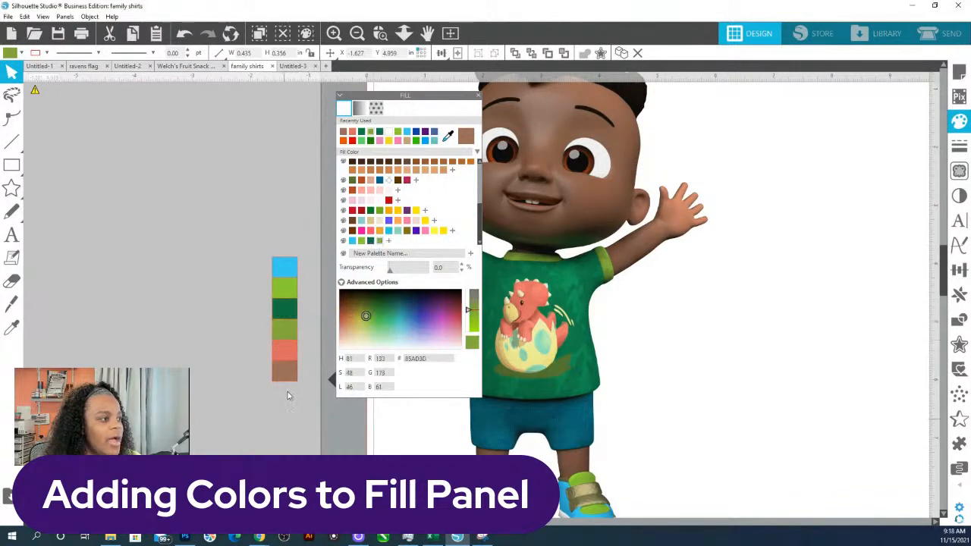
left_click(289, 356)
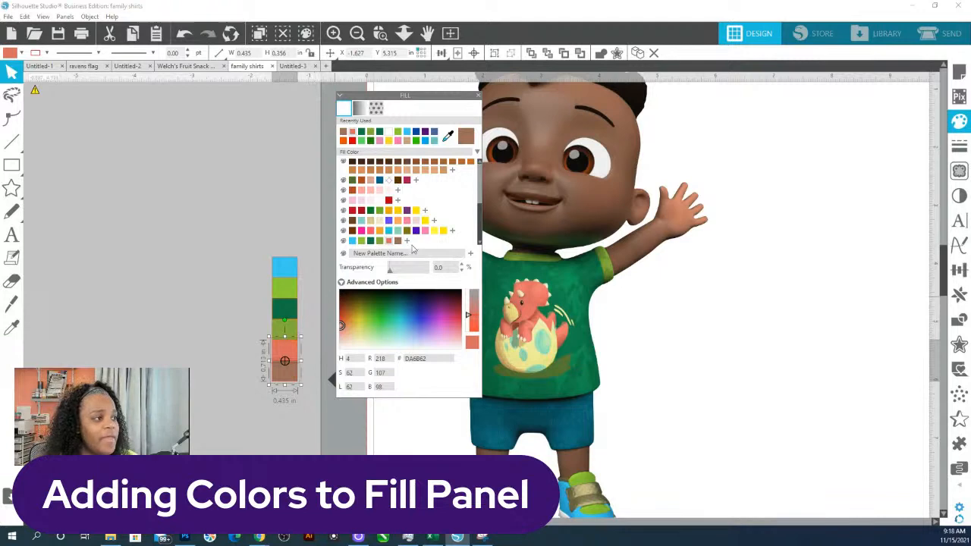
- Create another, unnamed fill palette and add the colors of all six swatches to it at once
scroll(470, 257, "down", 1)
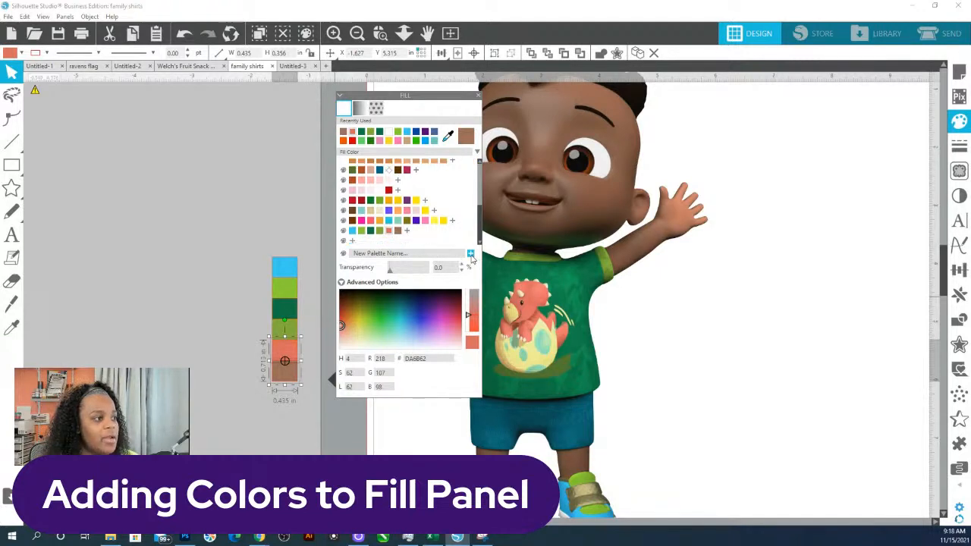
left_click(168, 338)
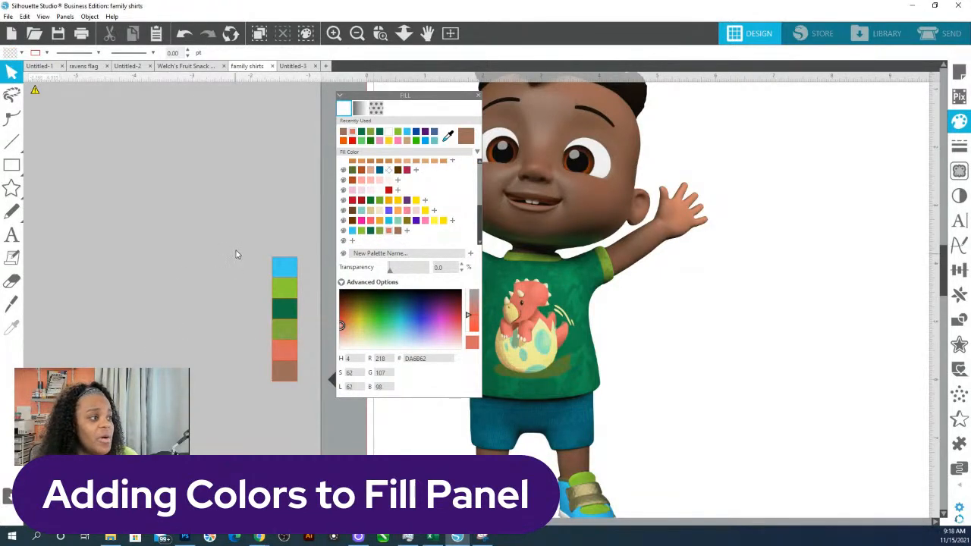
left_click(284, 267)
left_click_drag(300, 355, 309, 392)
left_click(353, 241)
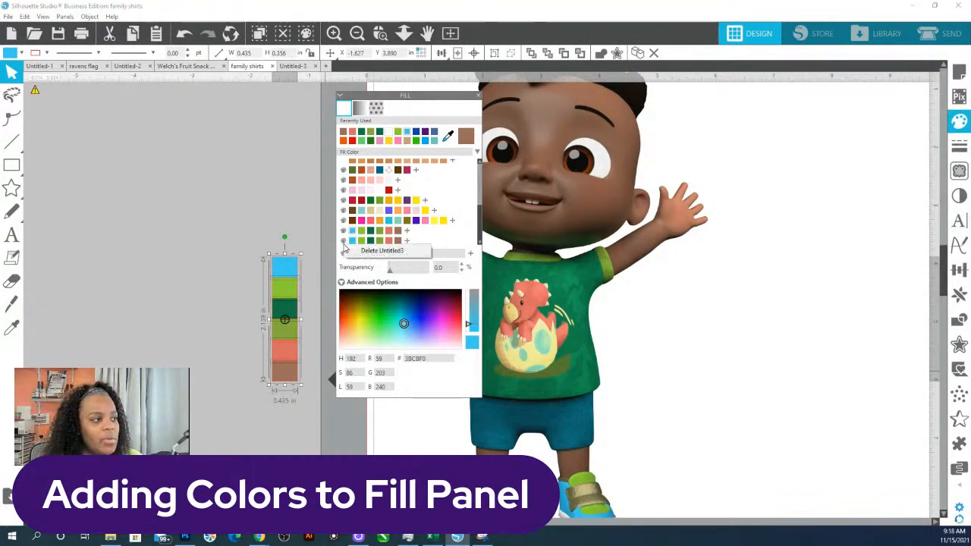
- Delete the unnamed palette and the Cocomelon Cody palette from the fill colors and deselect the swatches
scroll(349, 242, "up", 1)
right_click(343, 241)
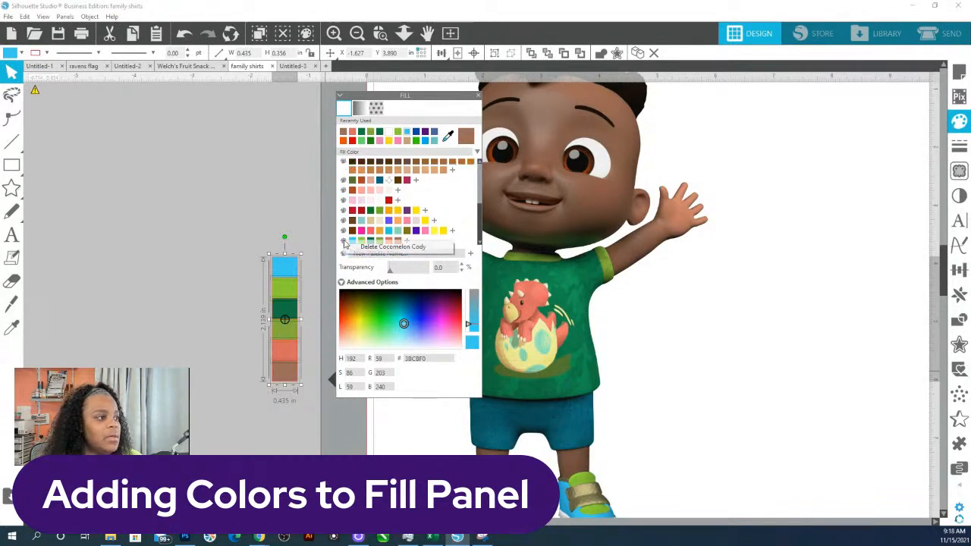
left_click(393, 247)
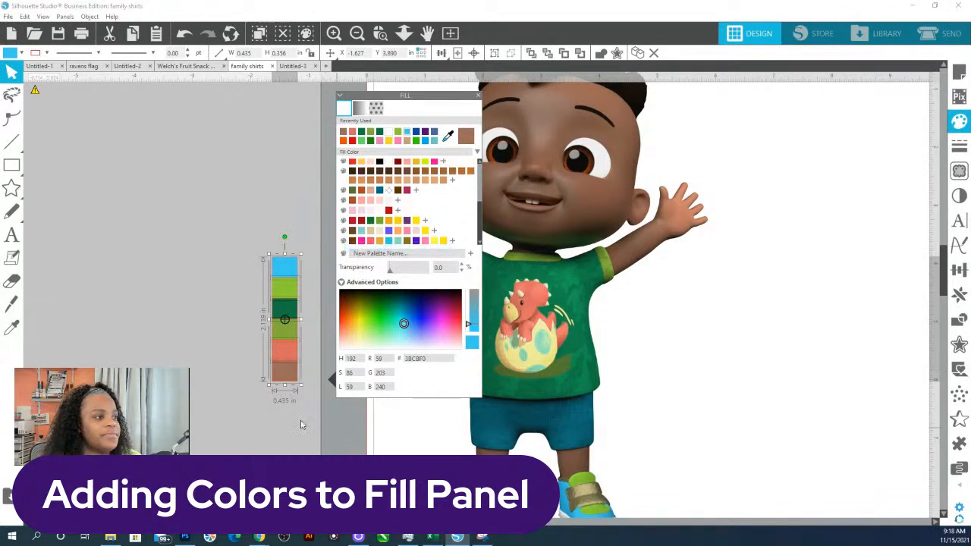
left_click(300, 420)
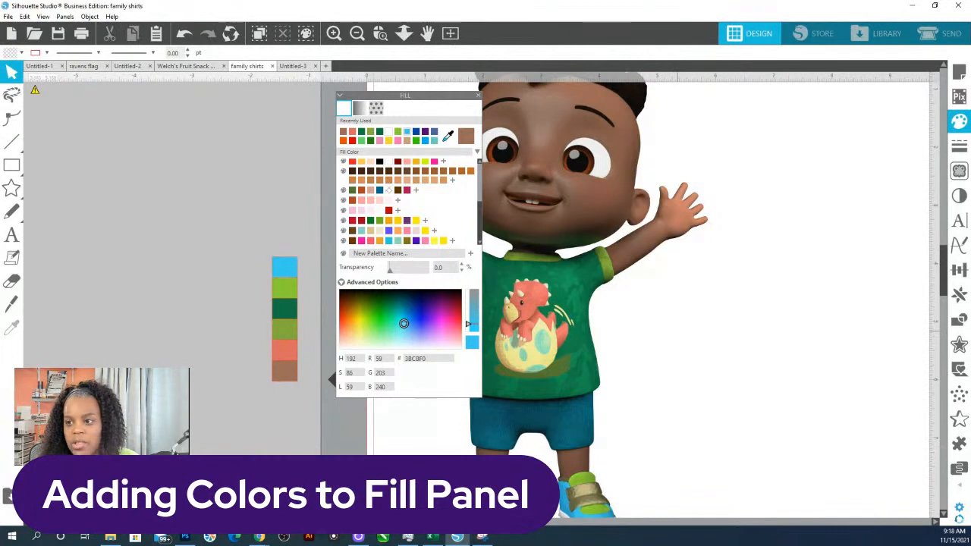
key("alt+Tab")
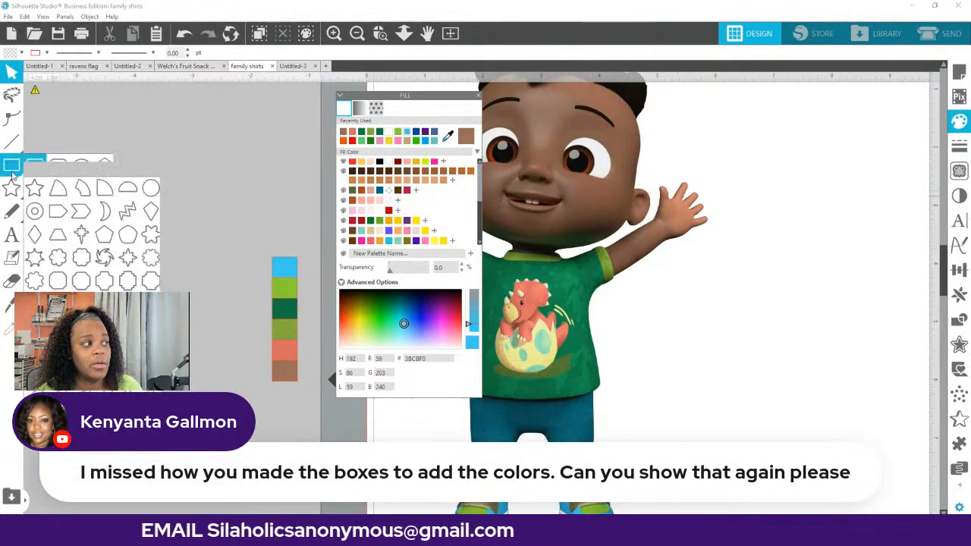
mouse_move(12, 168)
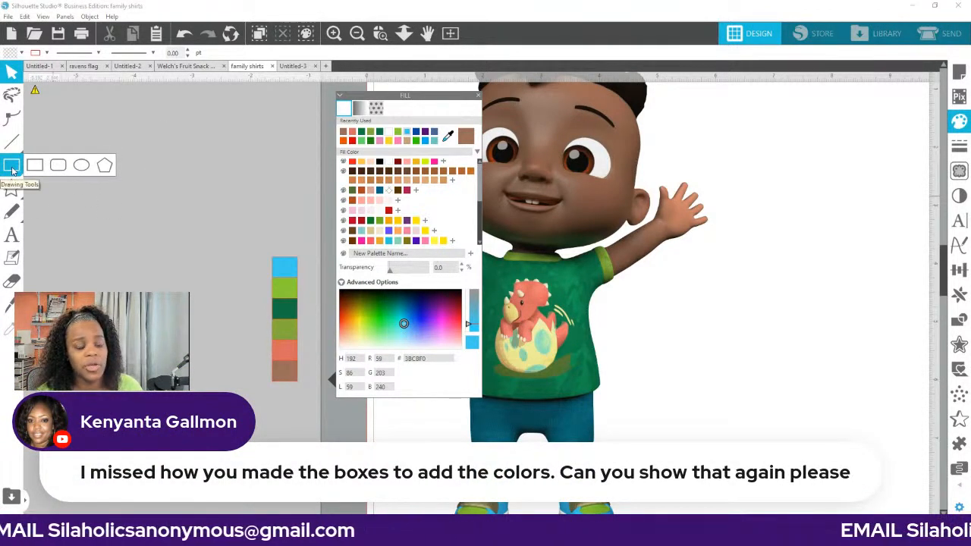
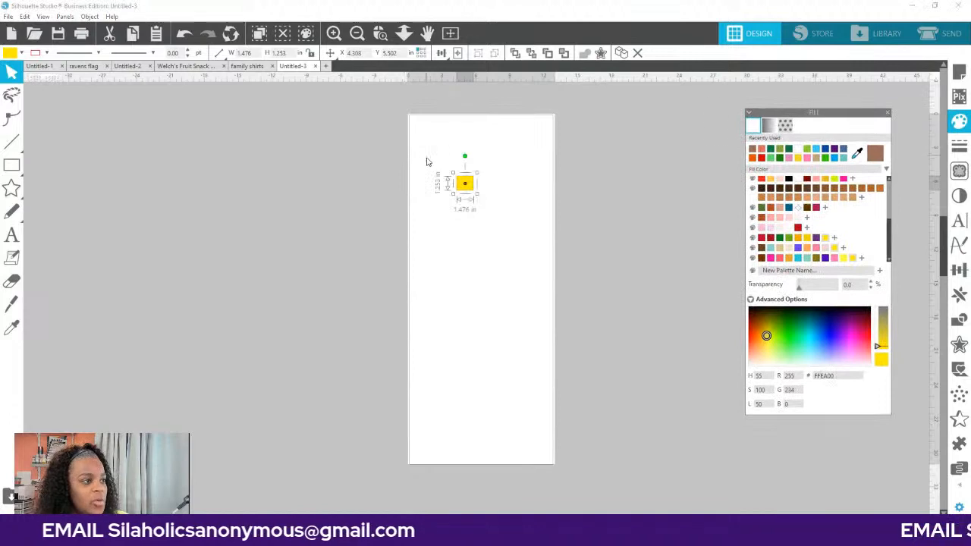
- Delete the yellow rectangle from the page of the Untitled-3 document
key("Delete")
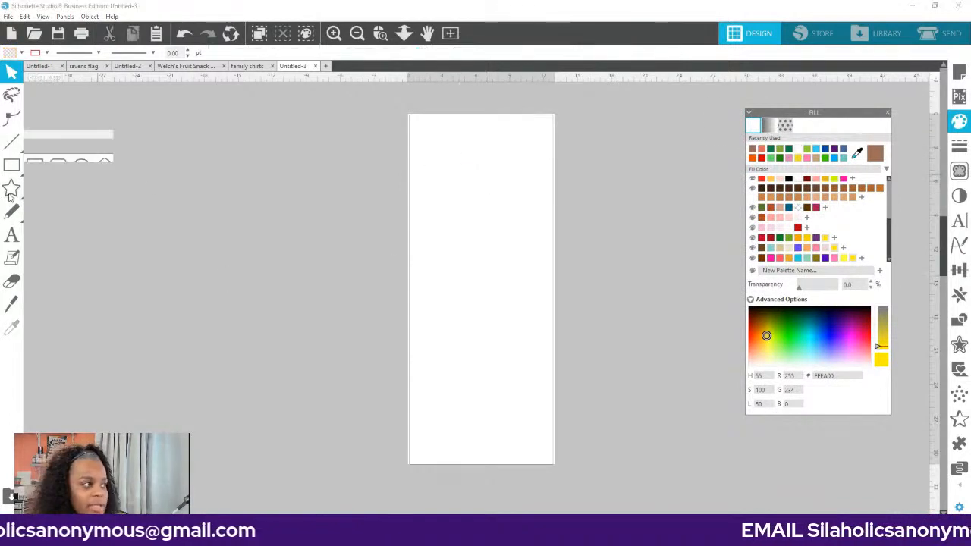
- Add a text object with the first name in capital letters to the upper part of the page
left_click(12, 235)
left_click(458, 217)
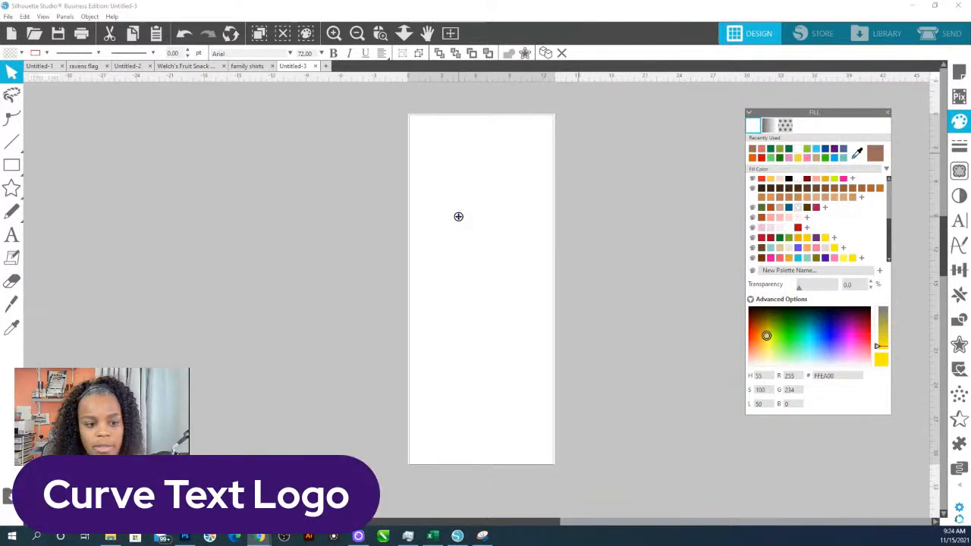
left_click(380, 33)
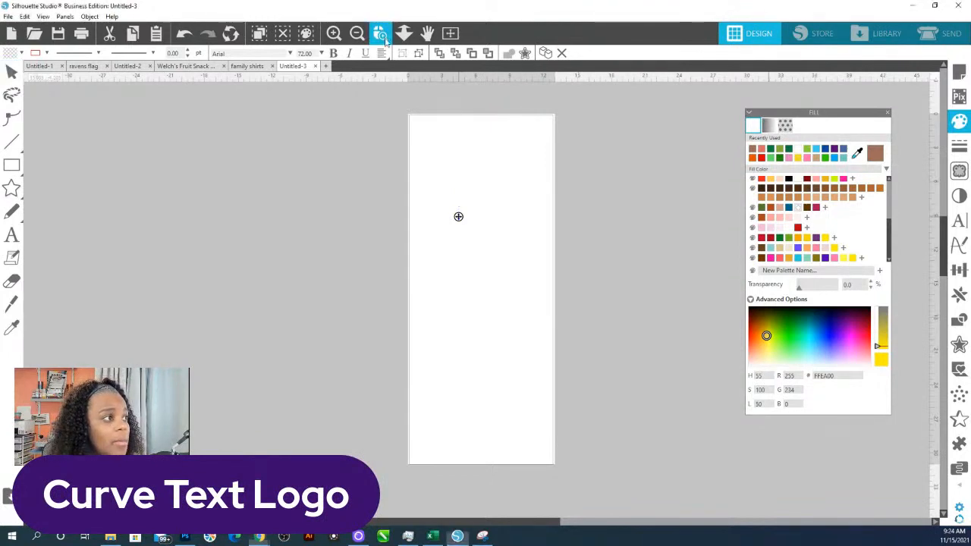
left_click_drag(398, 176, 602, 255)
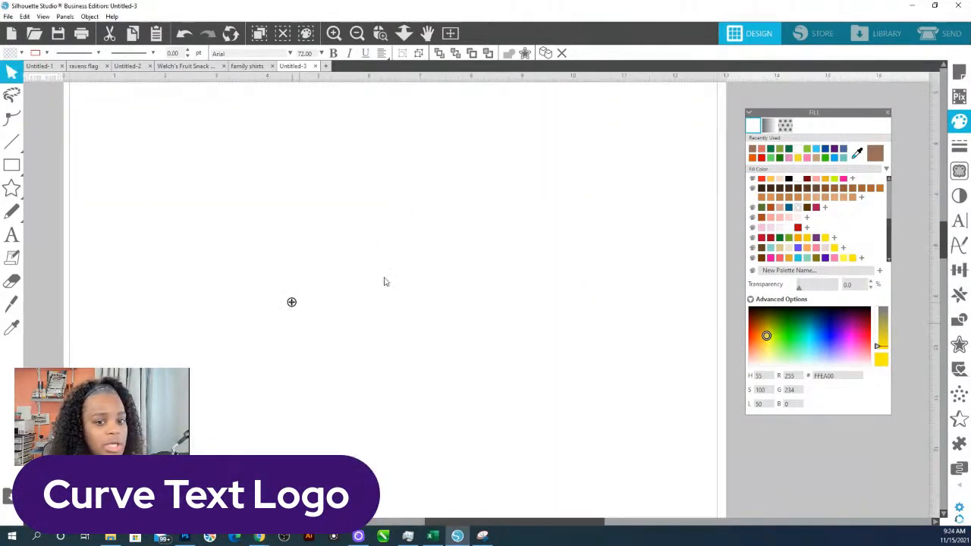
left_click(10, 236)
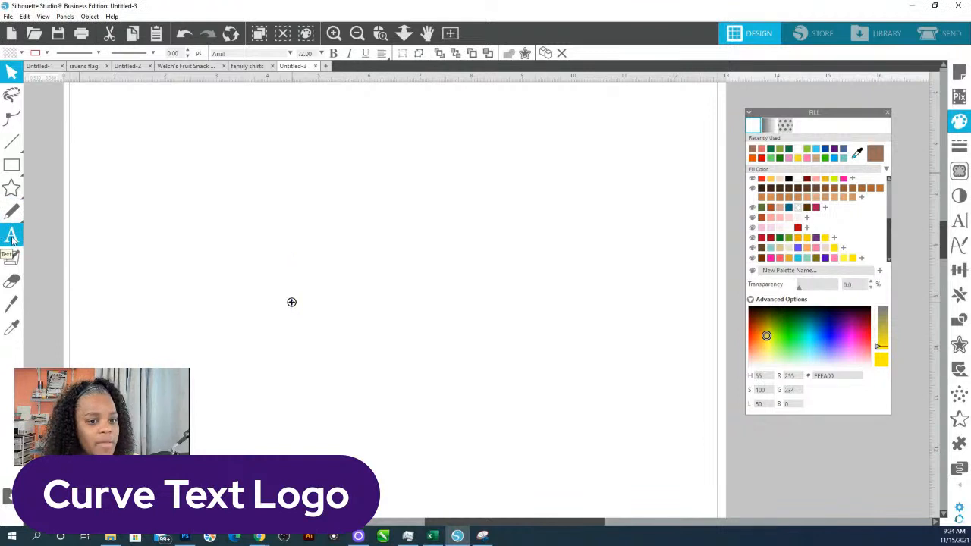
left_click(318, 231)
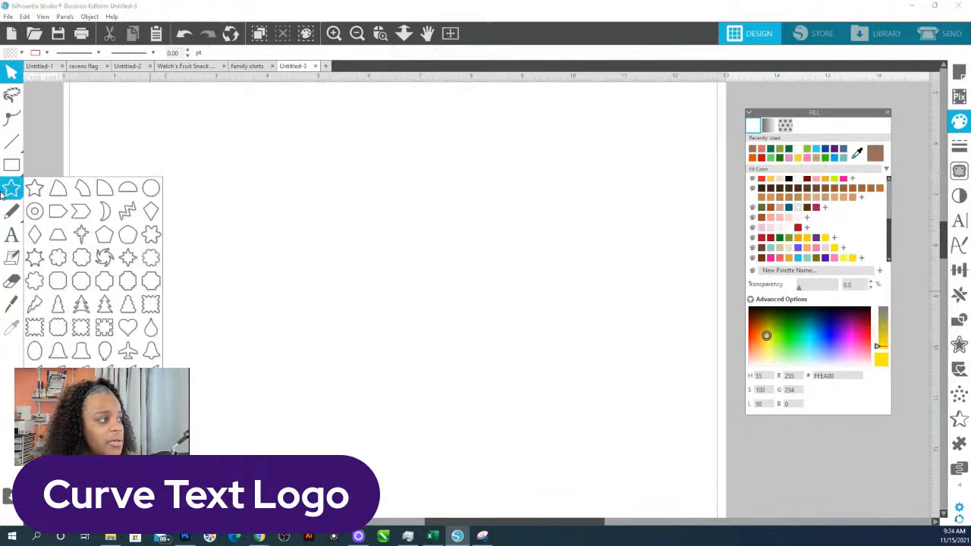
left_click(10, 236)
left_click(244, 229)
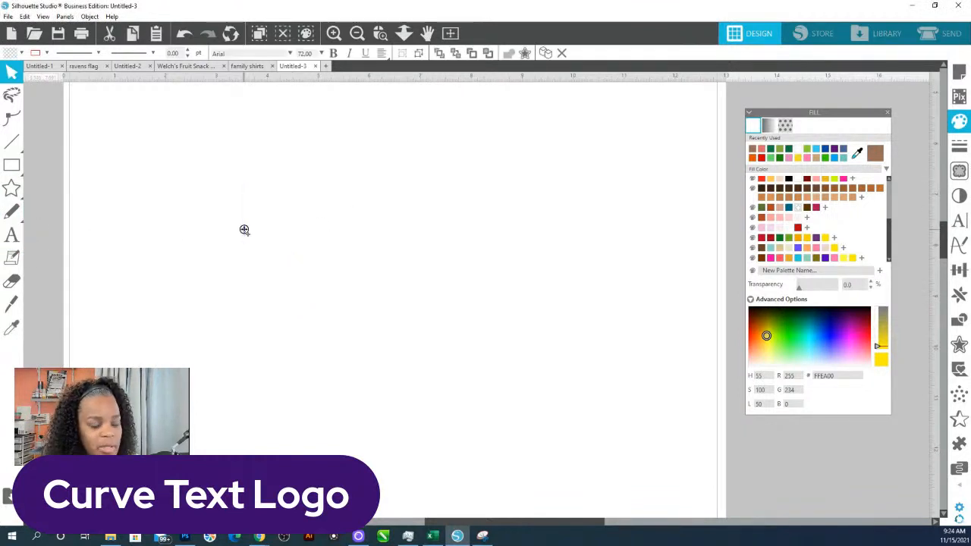
type("C")
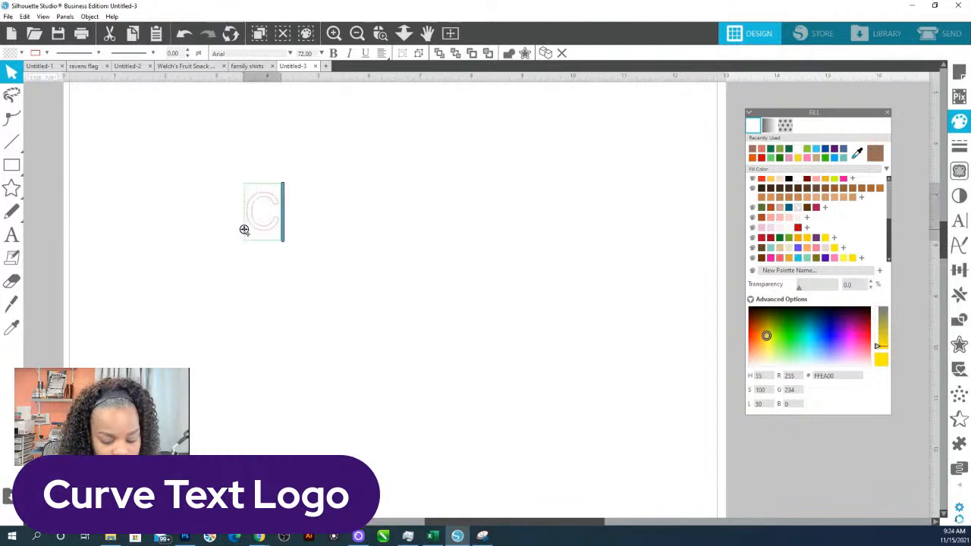
type("IONDY")
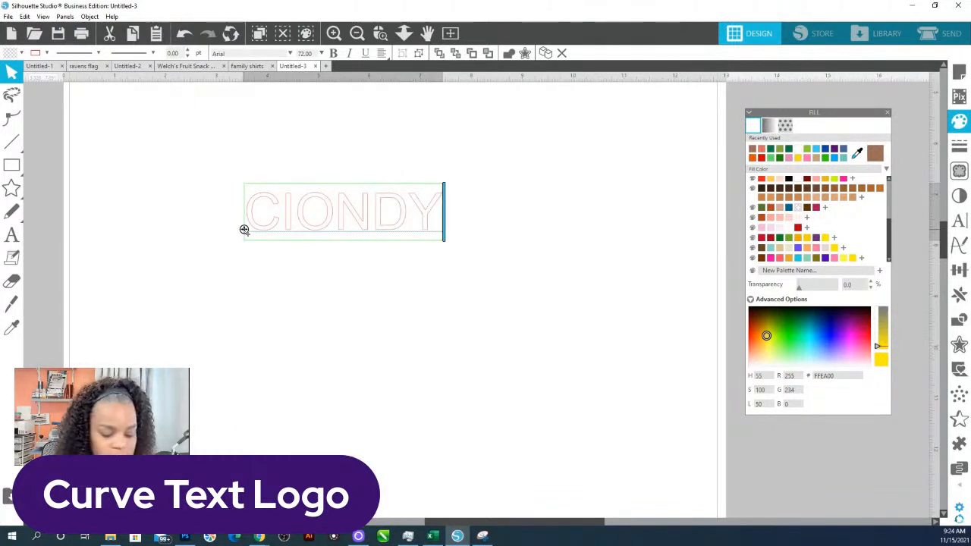
key("BackSpace")
key("BackSpace")
key("BackSpace")
key("BackSpace")
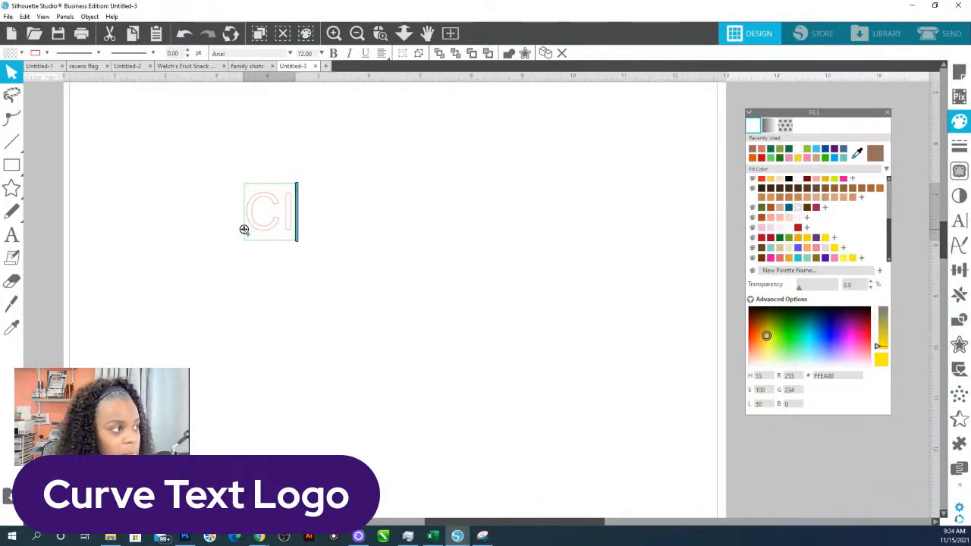
type("NDY")
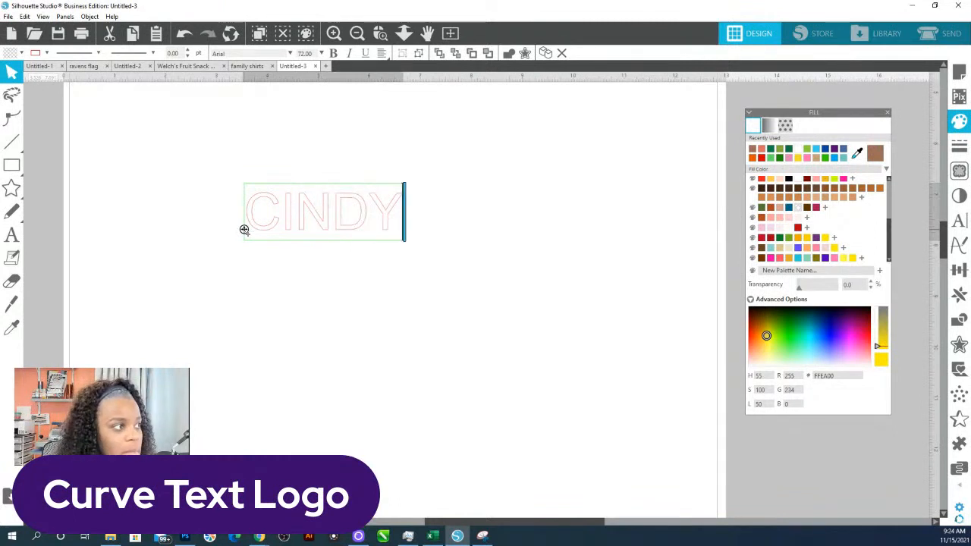
left_click(479, 225)
- Enlarge the name text to about 6.68 in wide and fill it with the palette's purple 4B00BC
left_click(387, 214)
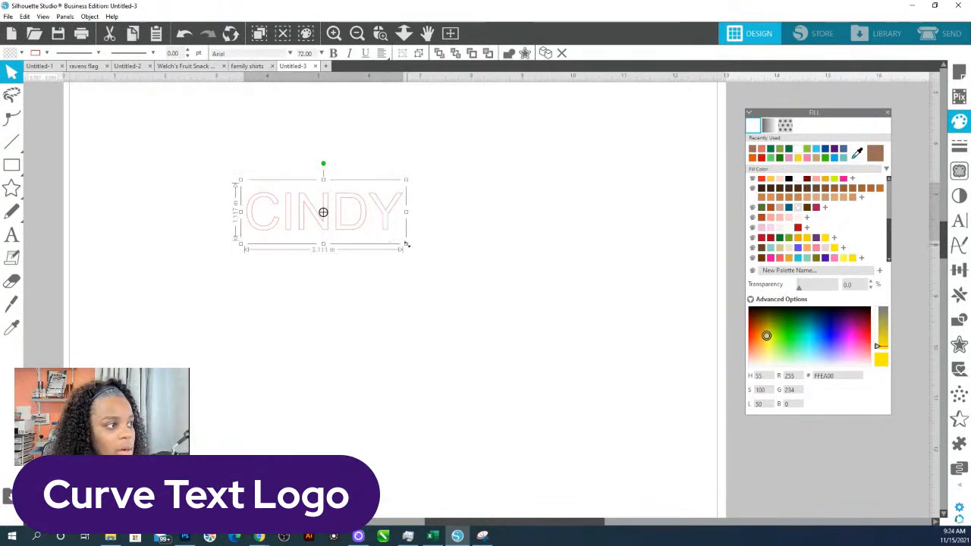
left_click_drag(407, 244, 593, 308)
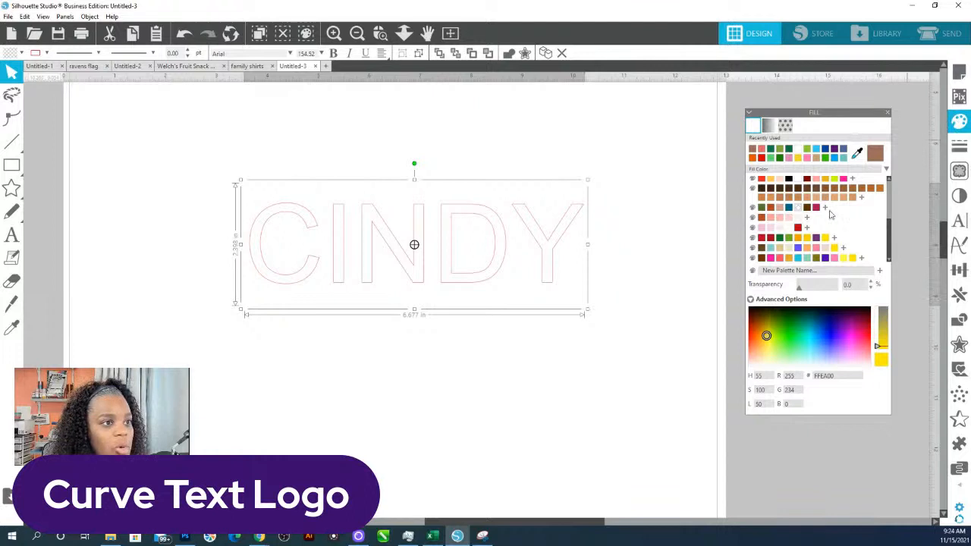
left_click(827, 258)
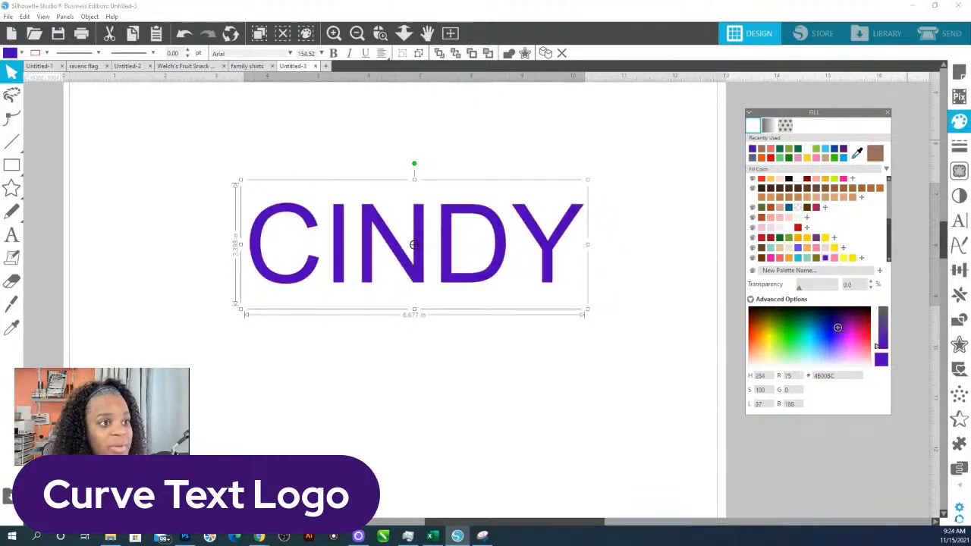
- Change the name text's font to Aharoni
left_click(958, 221)
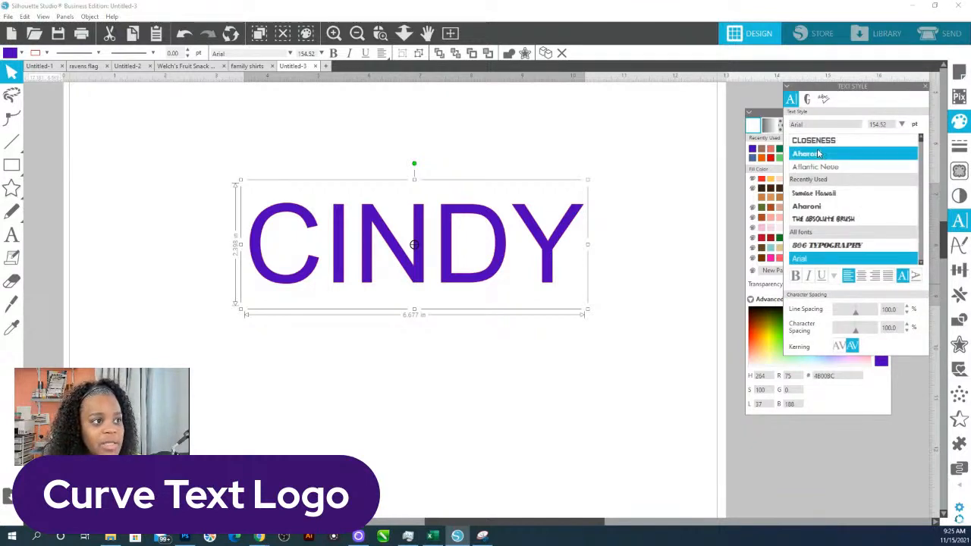
left_click(791, 151)
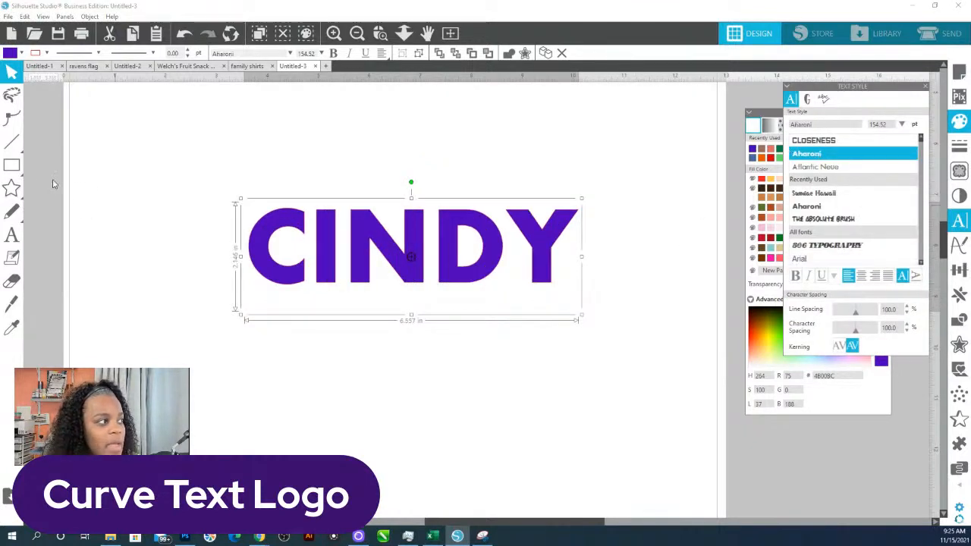
- Draw a wide ellipse about 8.57 by 2.86 in and place it directly beneath the name text
left_click(11, 164)
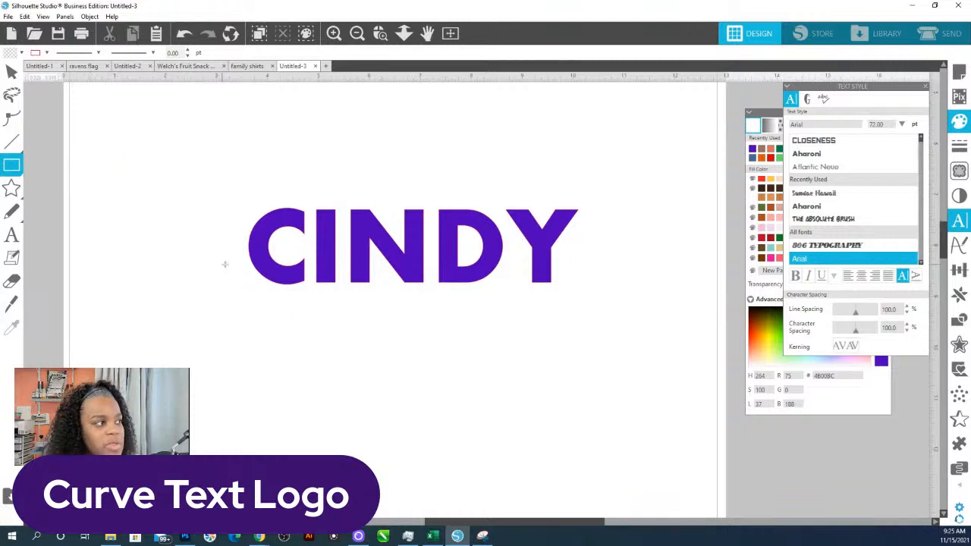
left_click_drag(360, 289, 548, 429)
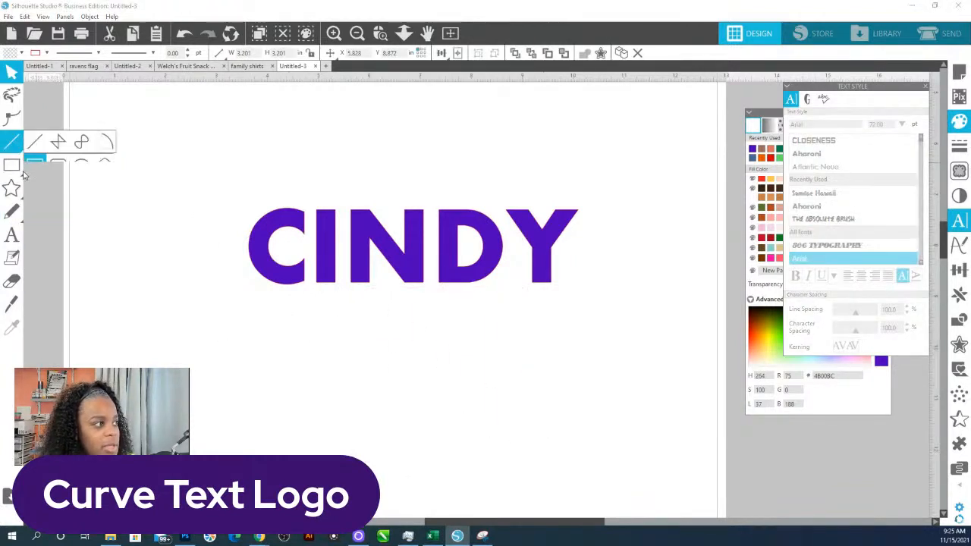
mouse_move(11, 165)
left_click(81, 167)
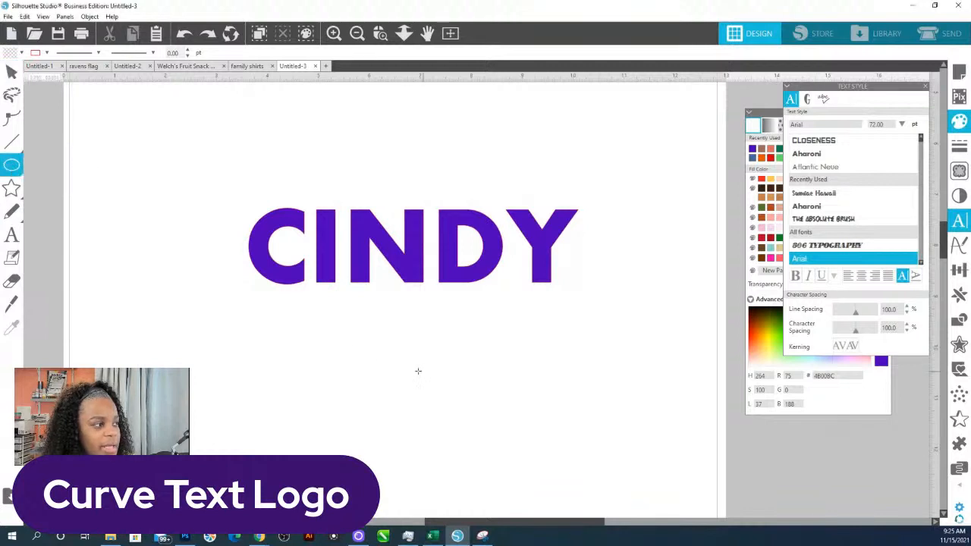
left_click_drag(243, 302, 677, 451)
left_click_drag(613, 429, 562, 411)
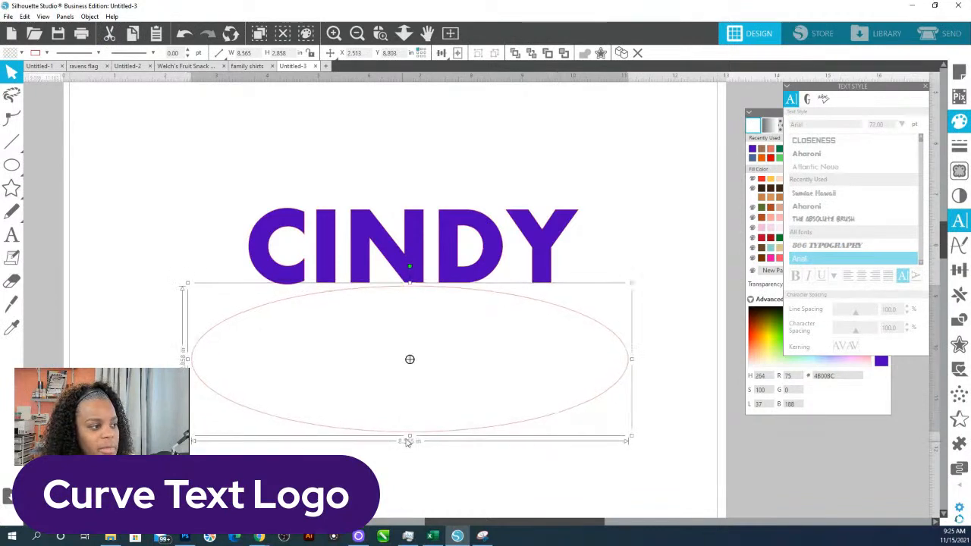
- Stretch the ellipse to about 3.05 in tall and move the name text up, clear of it
mouse_move(411, 441)
left_mouse_down()
mouse_move(413, 469)
mouse_move(411, 449)
left_mouse_up()
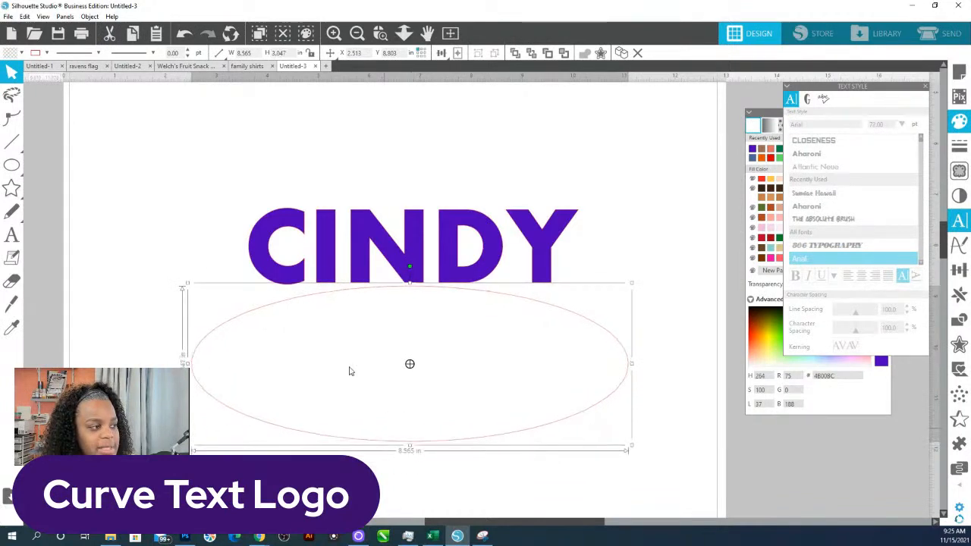
scroll(379, 273, "down", 1)
left_click(285, 191)
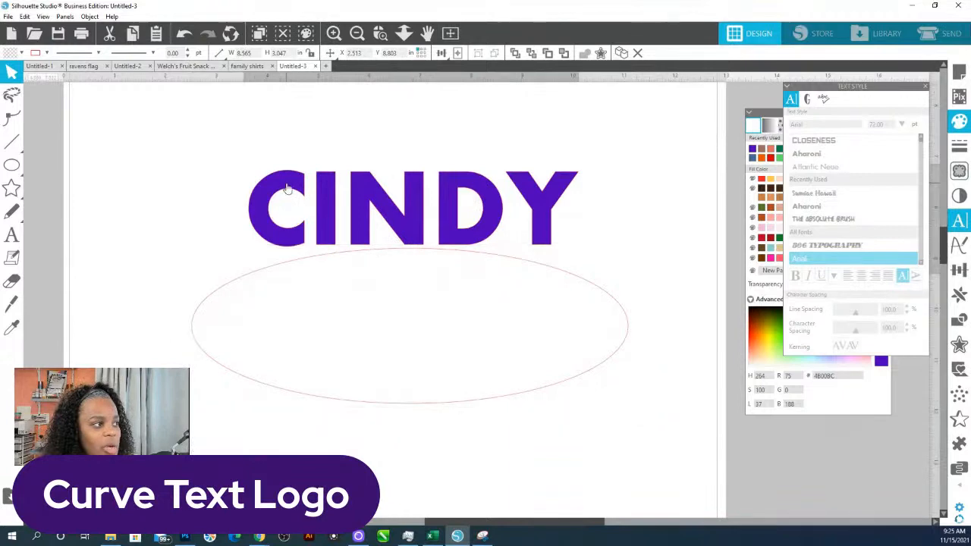
double_click(270, 223)
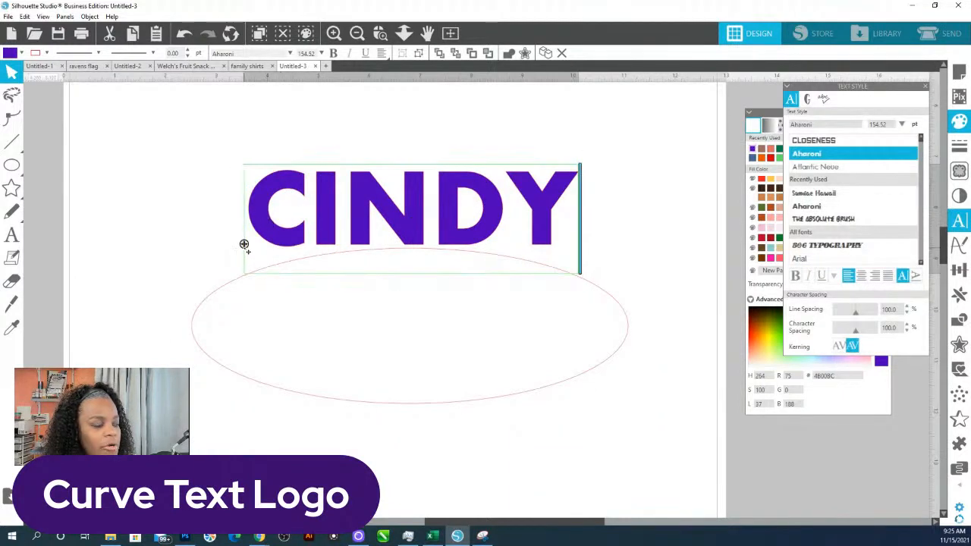
left_click_drag(243, 244, 232, 208)
- Narrow the ellipse to about 5.77 in wide and place it lower beneath the name text
left_click(323, 259)
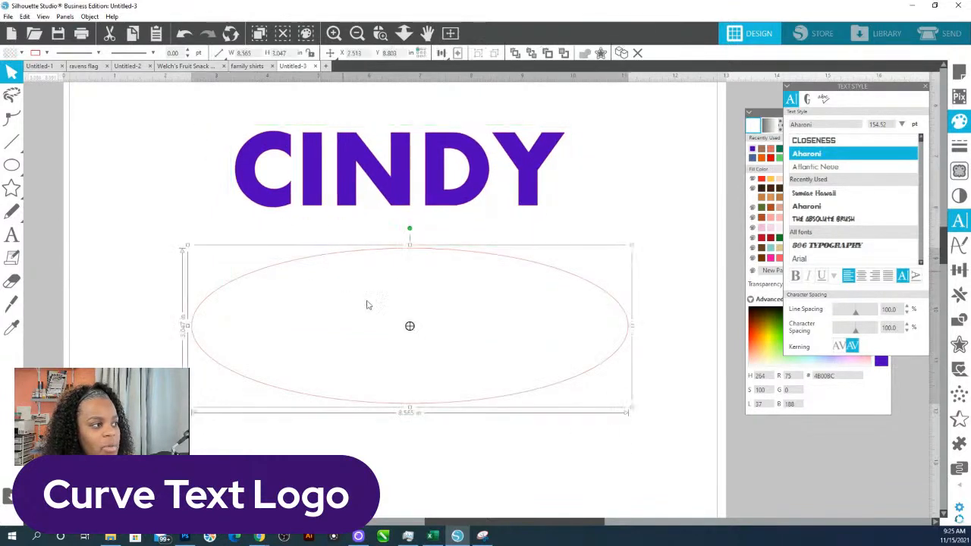
left_click_drag(186, 326, 326, 326)
left_click_drag(364, 284, 338, 291)
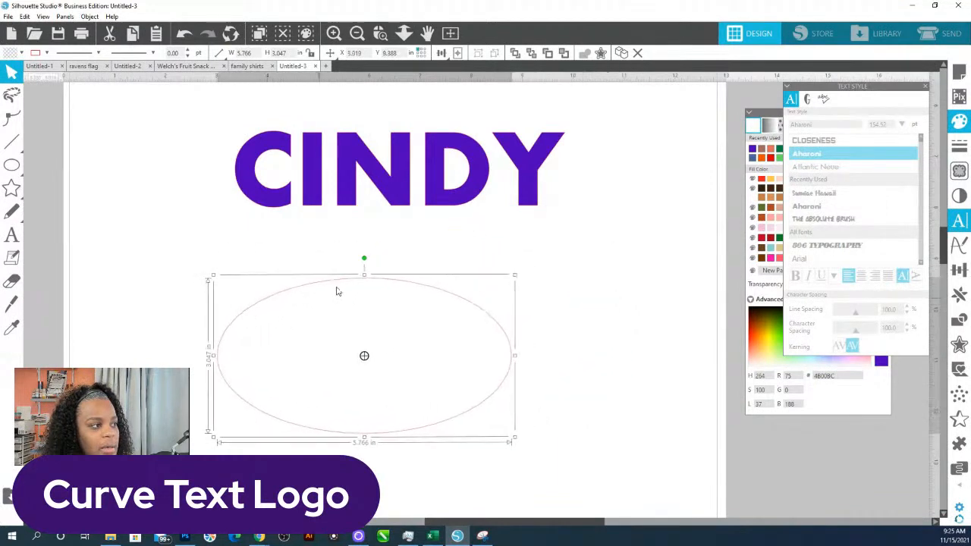
- Try curving the name text along the narrowed ellipse, and pull it back off the path
left_click(341, 211)
double_click(339, 203)
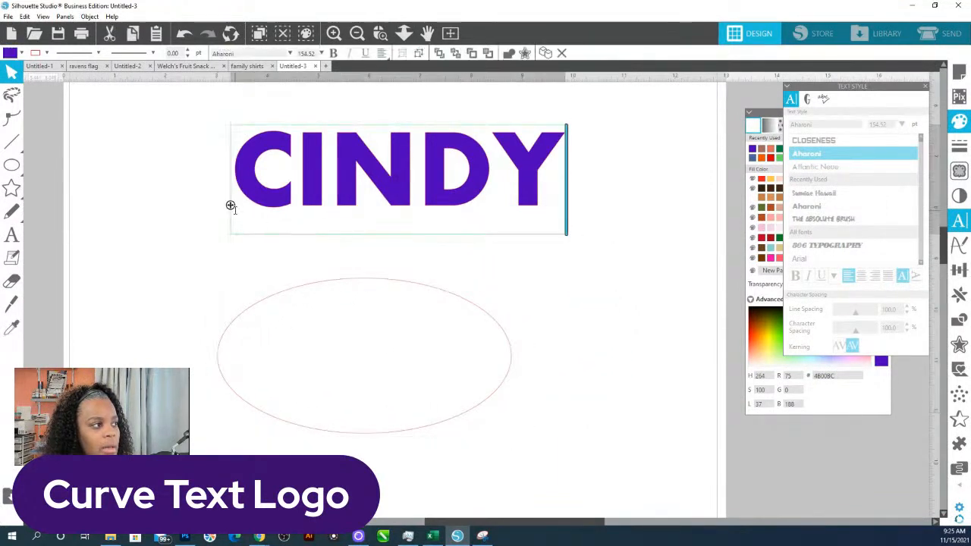
left_click_drag(231, 205, 220, 334)
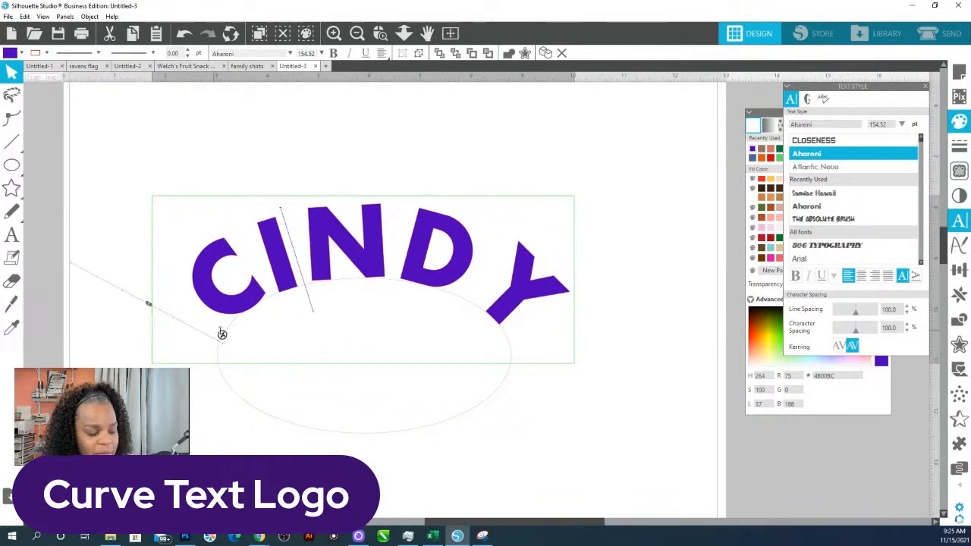
left_click_drag(220, 333, 225, 244)
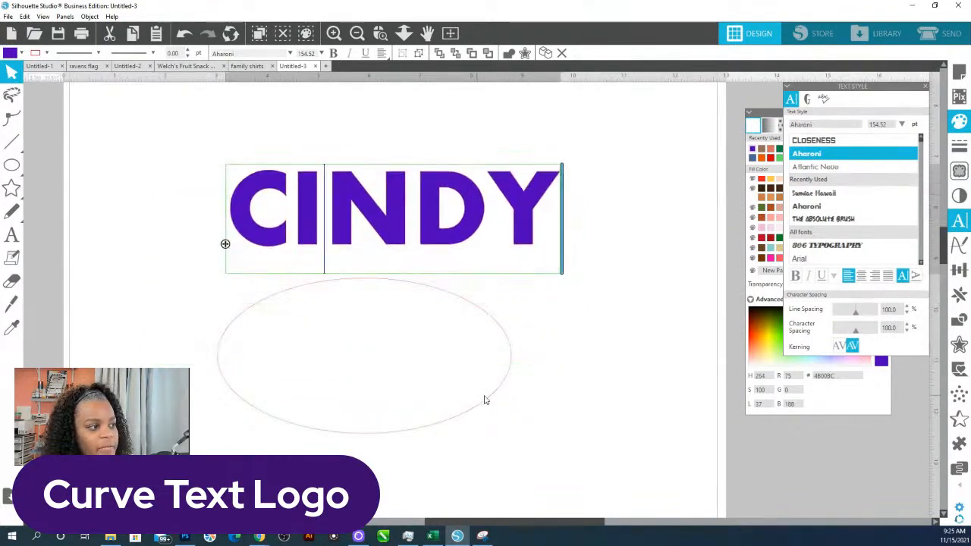
- Widen the ellipse to about 7.35 in and curve the name text along its upper edge with 95% character spacing
left_click(483, 399)
left_click_drag(513, 355, 598, 359)
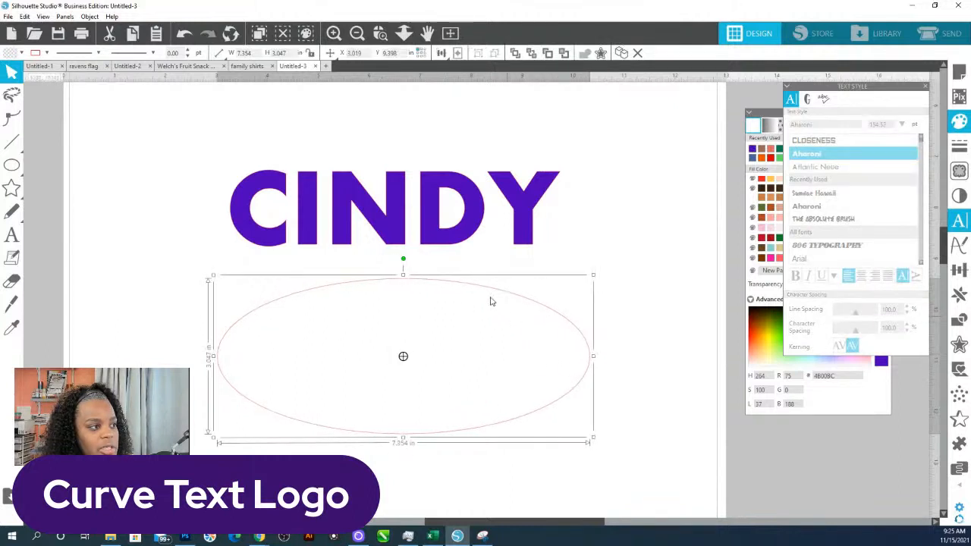
double_click(372, 217)
left_click_drag(225, 243, 258, 292)
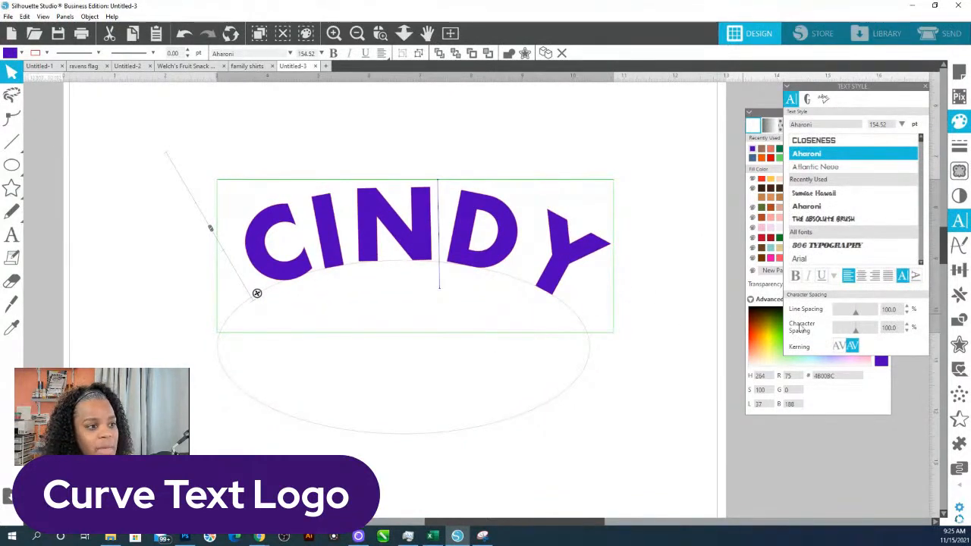
left_click_drag(855, 332, 856, 333)
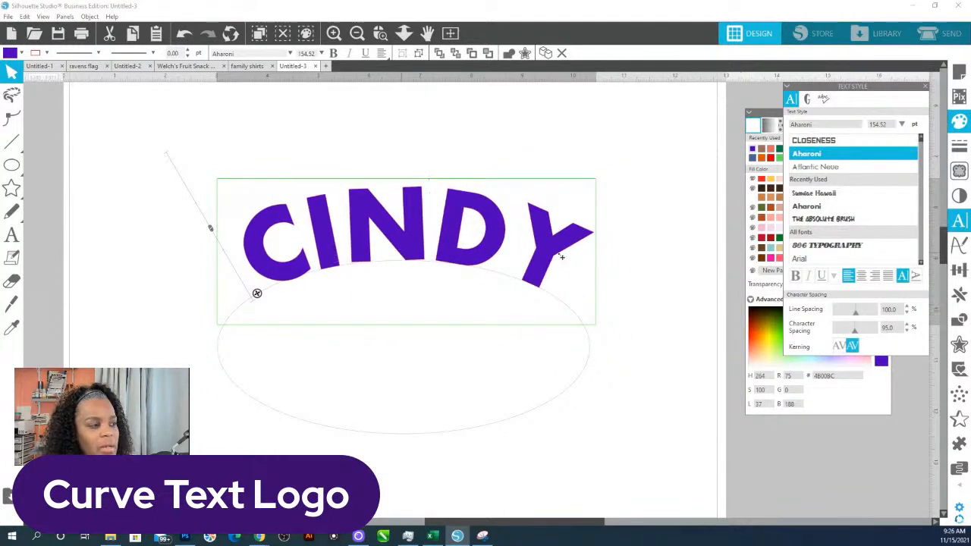
- Separate the curved name's letters to shift the final Y closer to the D, and move the ellipse well below them
left_click(632, 271)
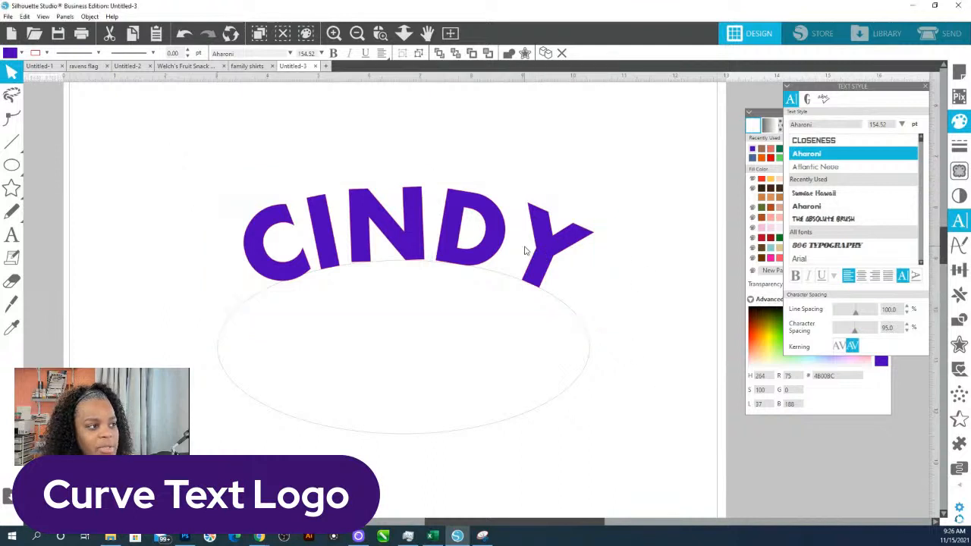
right_click(558, 260)
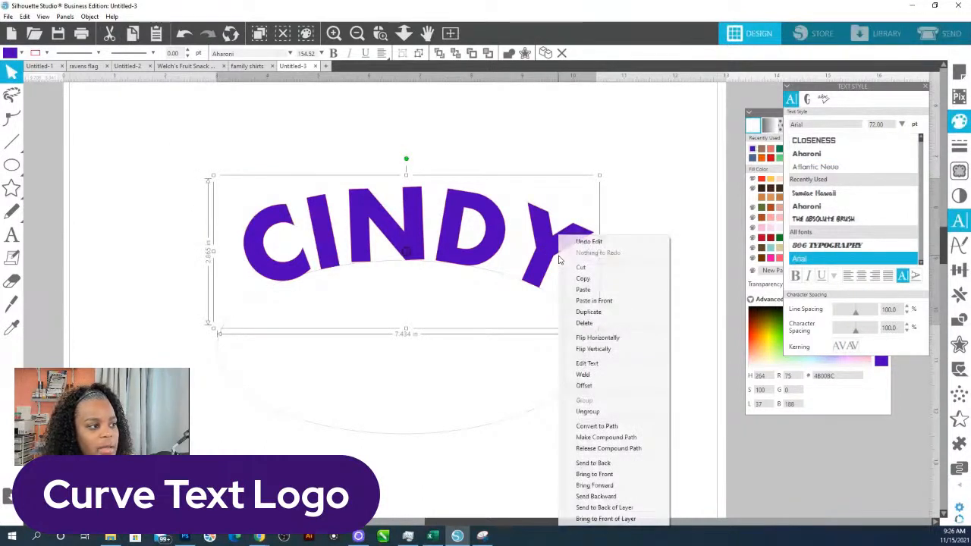
left_click(522, 251)
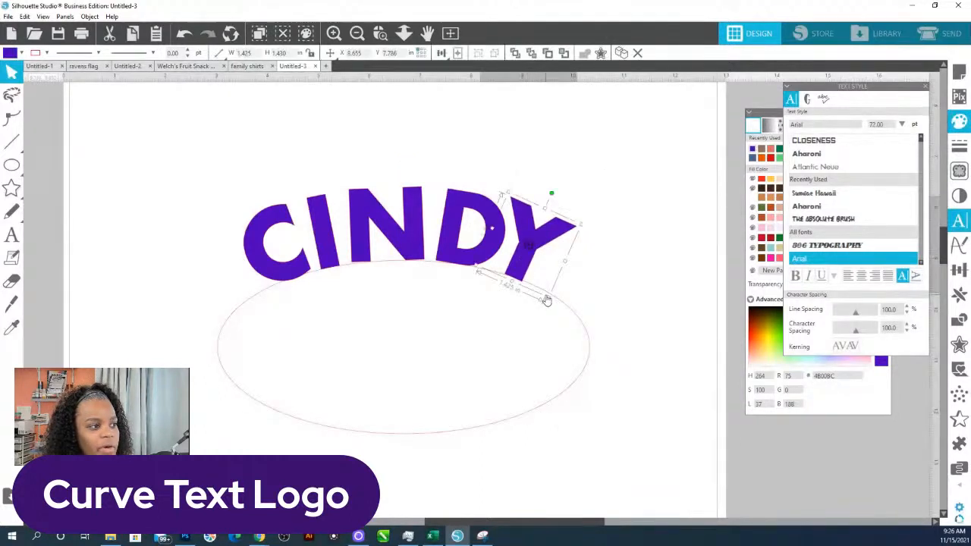
left_click_drag(546, 295, 509, 532)
left_click(410, 325)
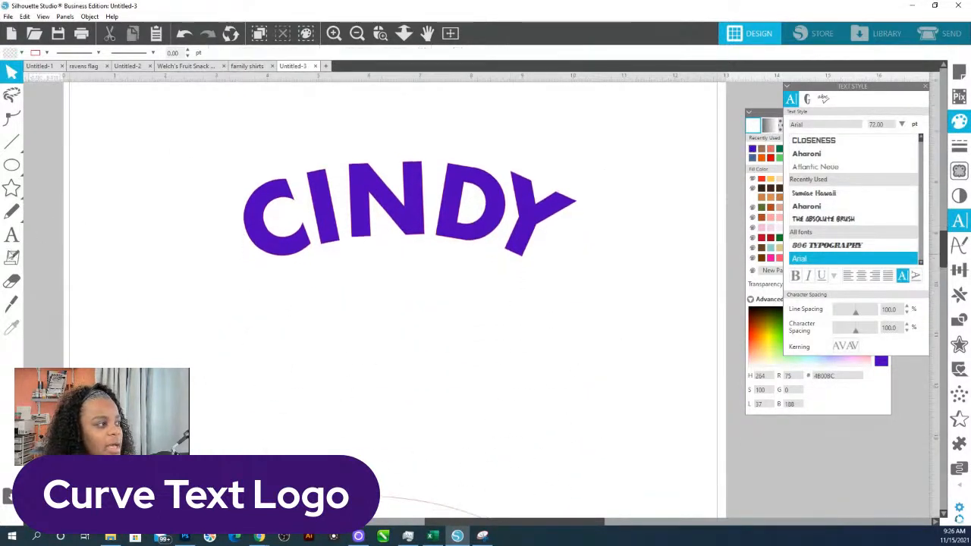
- Add a text object with the shortened surname below the curved name
left_click(12, 235)
left_click(406, 379)
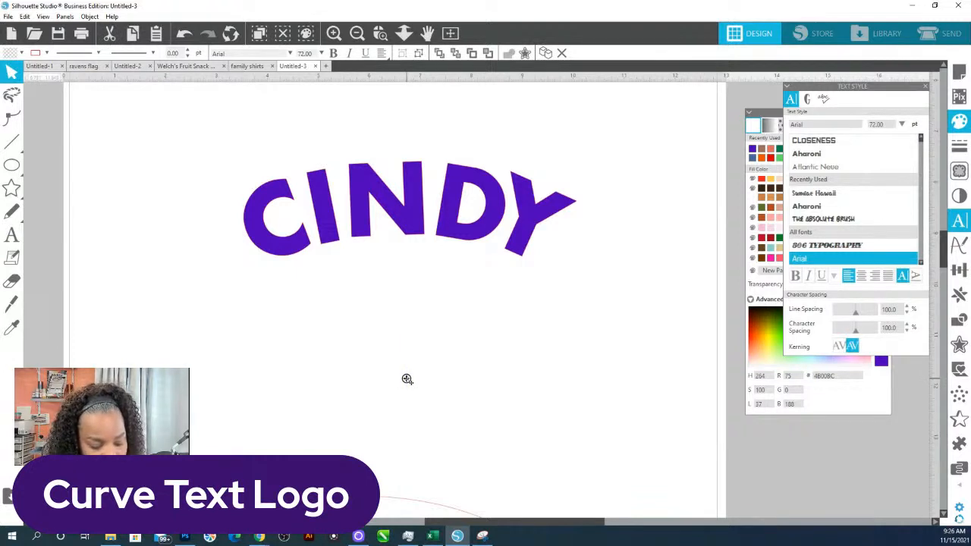
type("She")
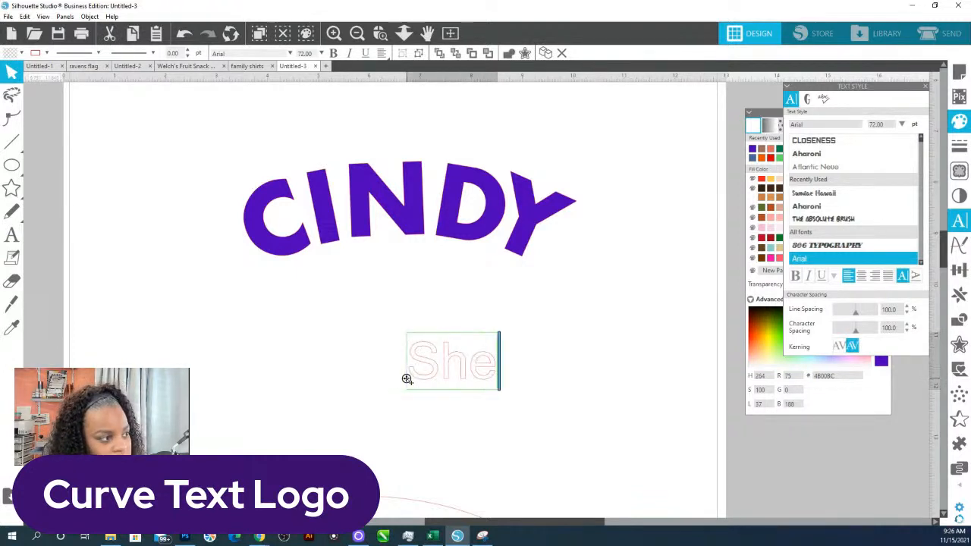
type("p")
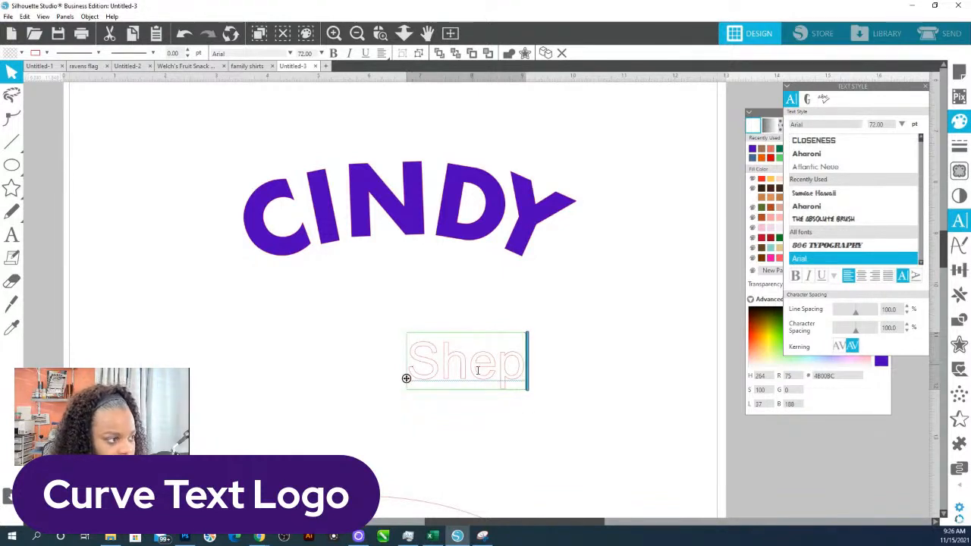
- Duplicate the surname text further down the page and change the copy's wording to "Designs"
left_click(501, 397)
left_click(499, 384)
left_click_drag(503, 386, 483, 457)
double_click(483, 458)
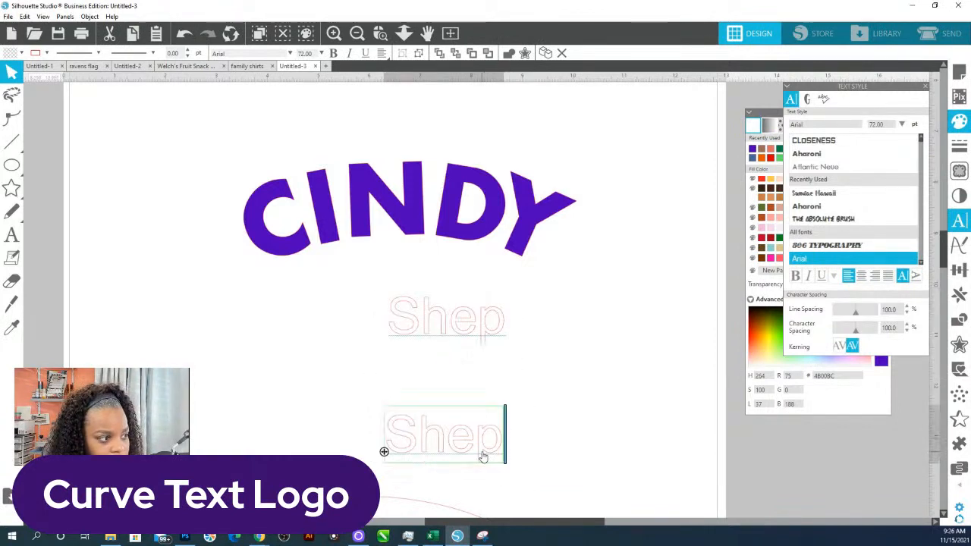
key("ctrl+a")
type("D")
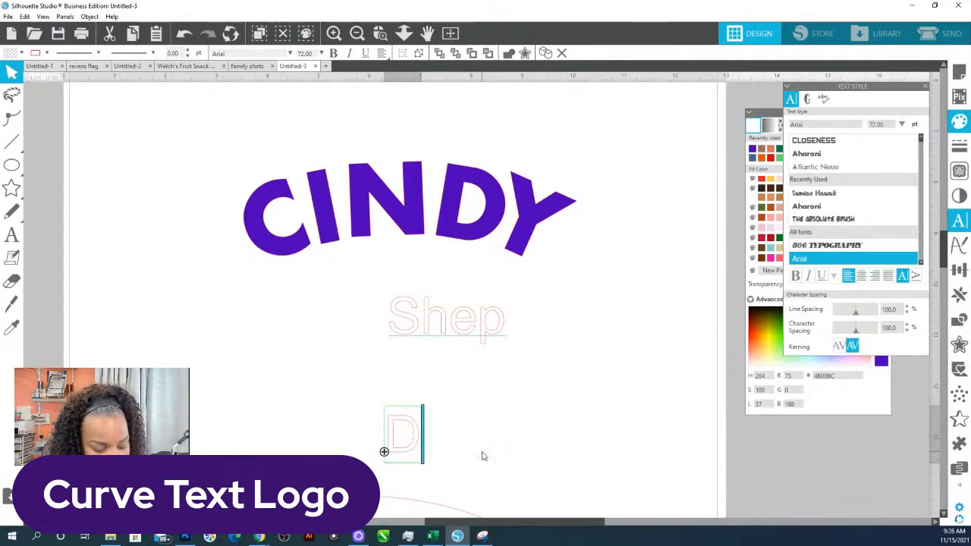
type("esig")
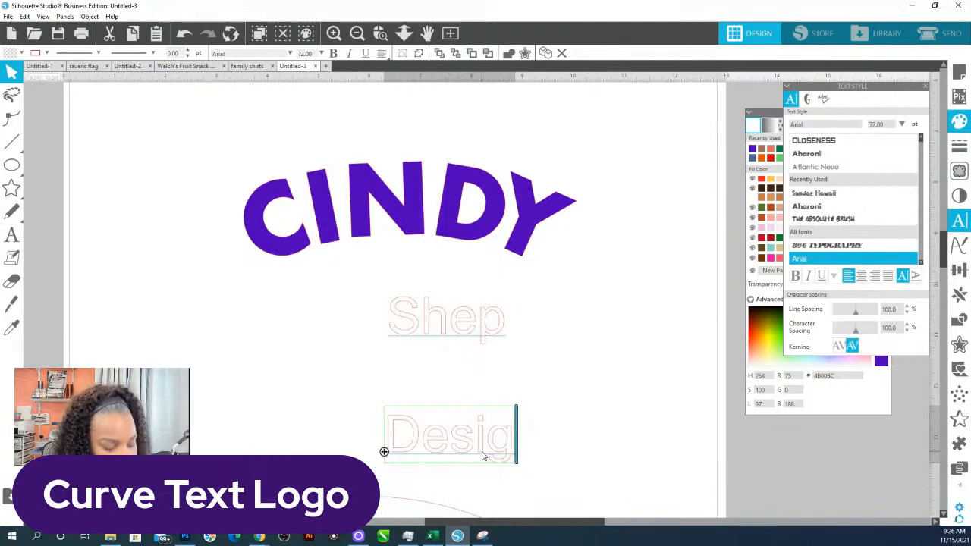
type("ns")
left_click(296, 405)
- Try the Alehouse Script and Alexandria Script fonts on the "Designs" text, settling on Alishader
left_click(455, 436)
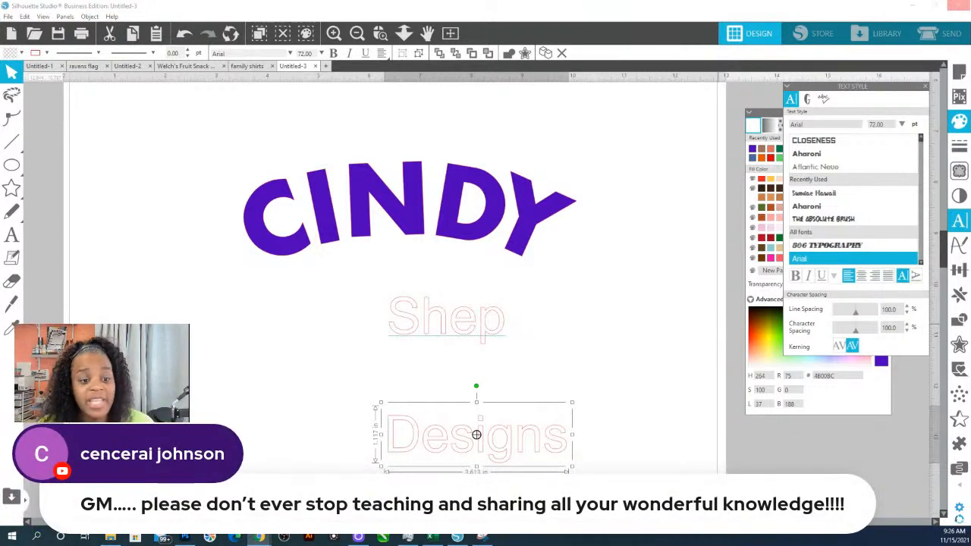
scroll(854, 205, "down", 4)
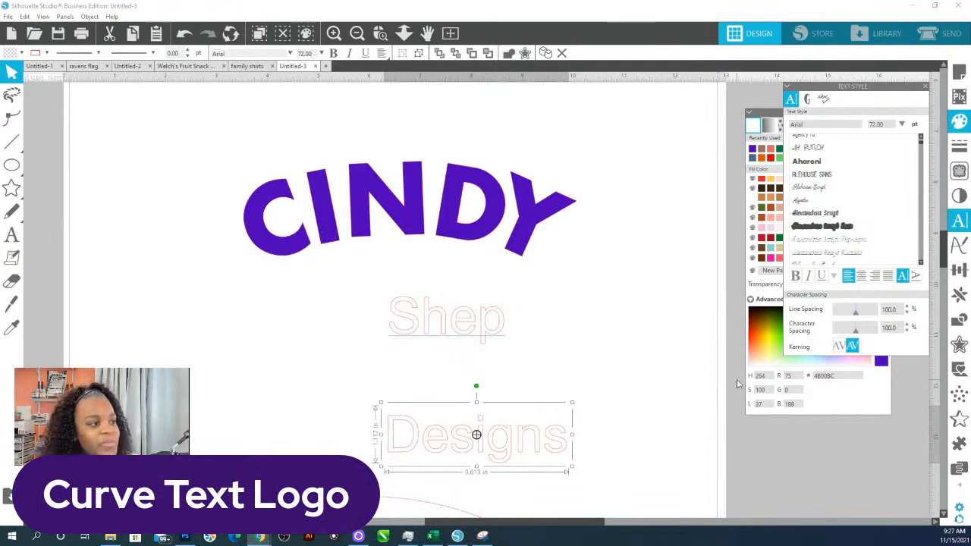
left_click(820, 188)
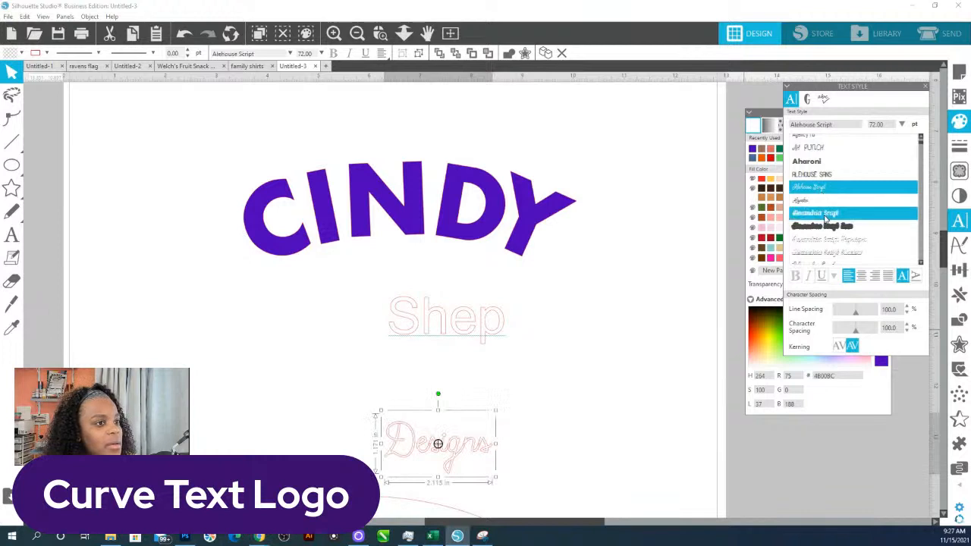
left_click(825, 216)
scroll(830, 214, "down", 1)
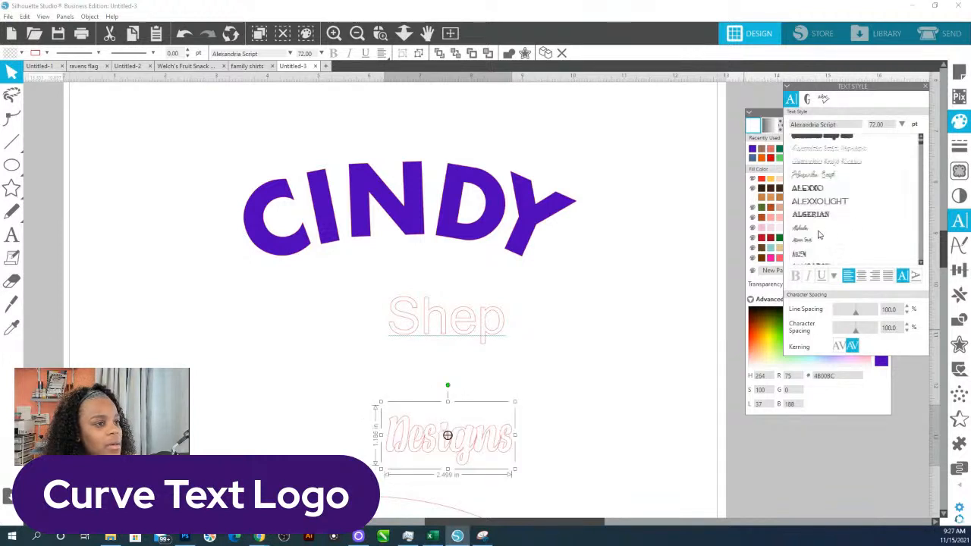
left_click(818, 230)
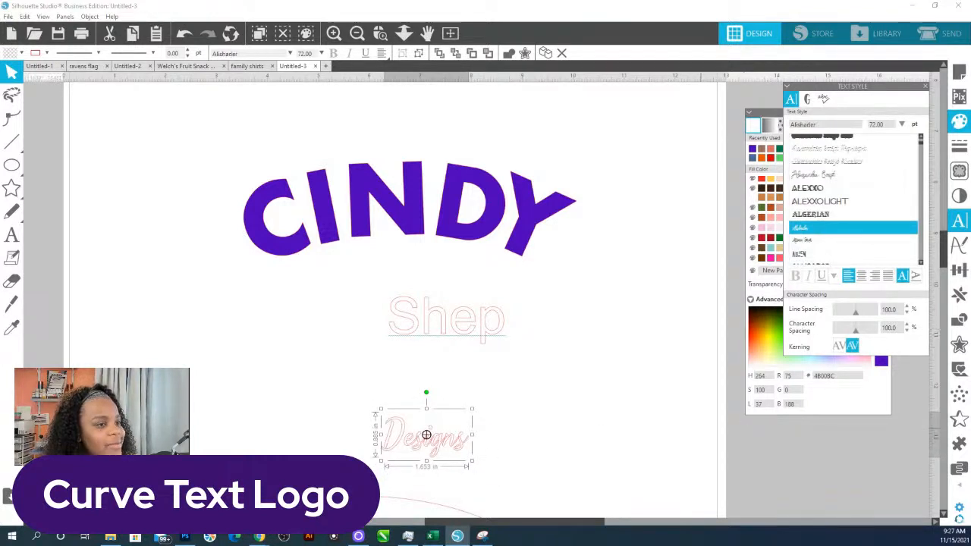
- Fill the "Designs" text with the palette's pink F000A0 and the surname text with its turquoise 27CDDD
left_click(771, 266)
left_click(770, 258)
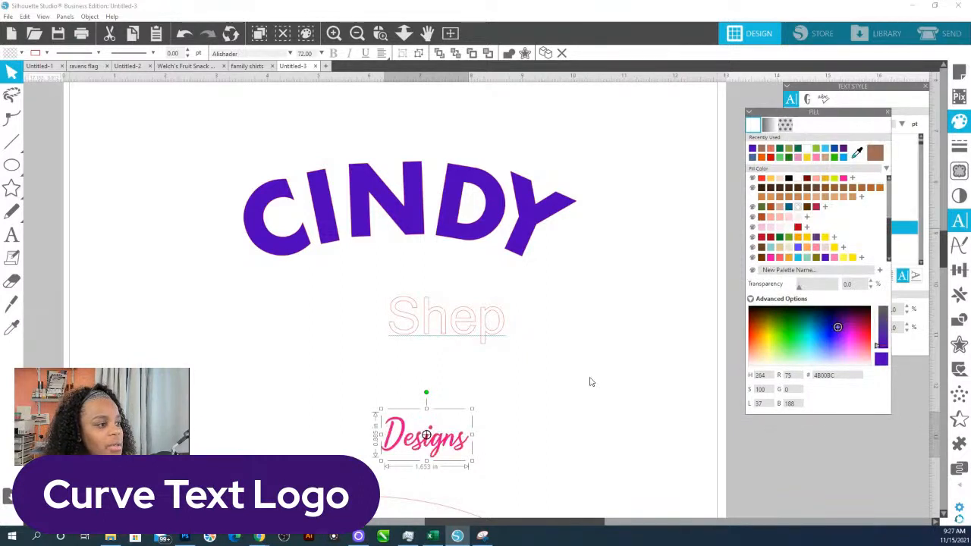
left_click(485, 339)
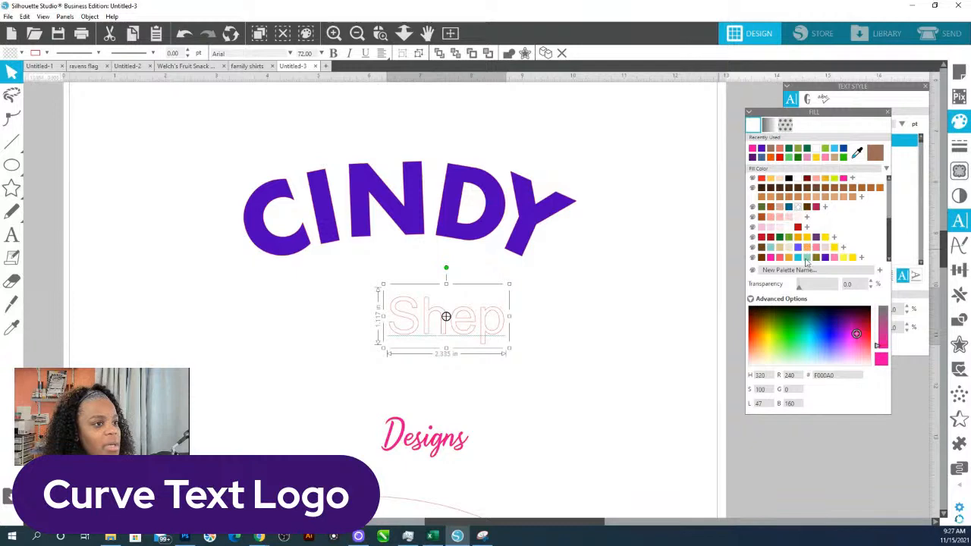
left_click(806, 258)
- Move the surname text up under the curved name and rewrite it in capital letters
left_click_drag(472, 327, 386, 283)
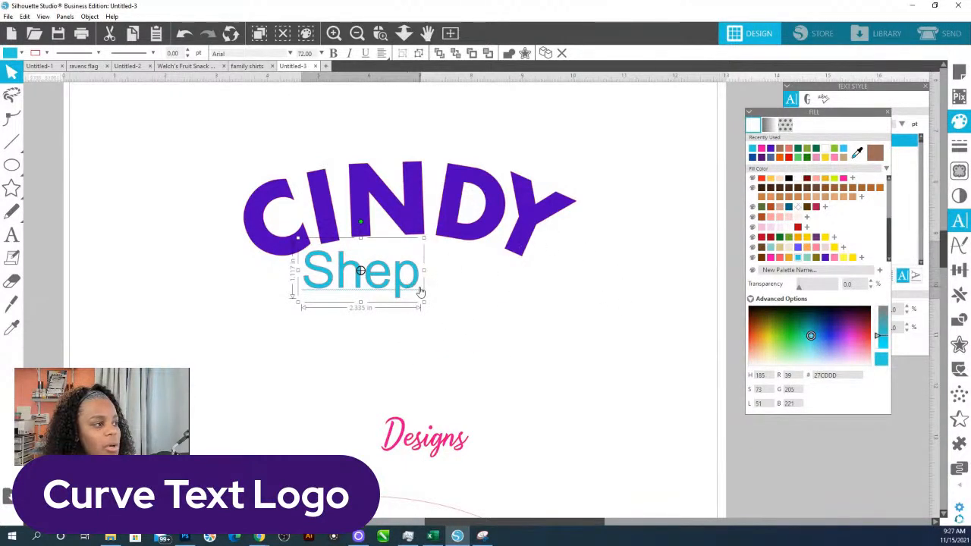
double_click(416, 278)
left_click_drag(416, 277, 238, 271)
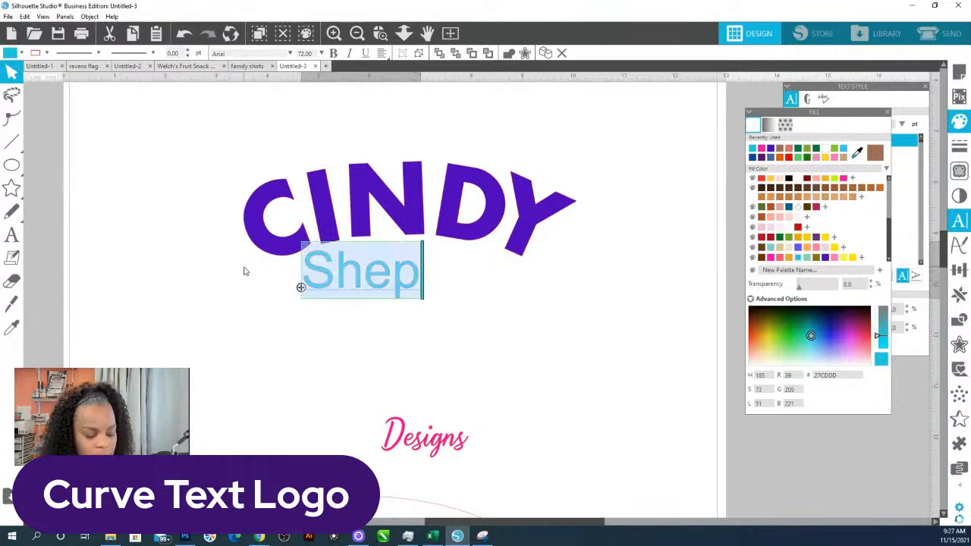
type("SHEP")
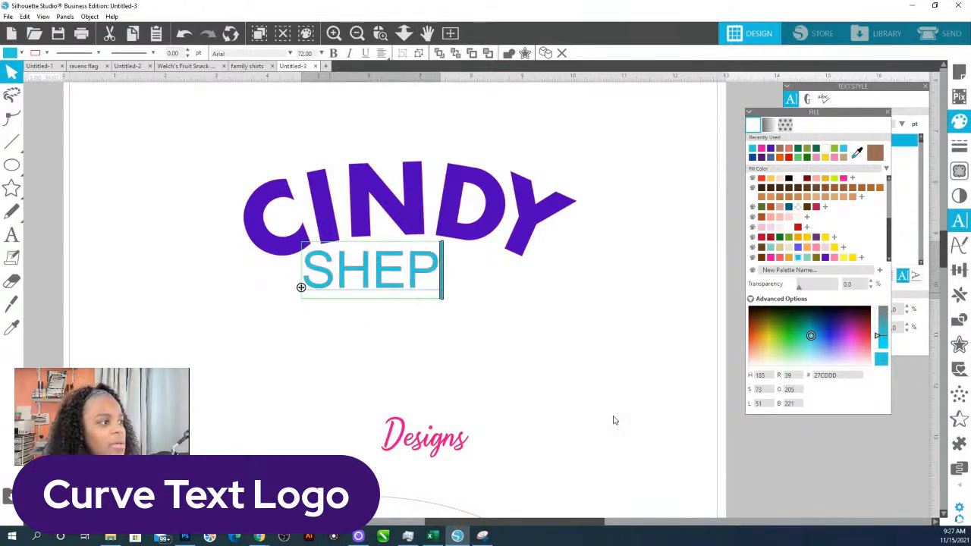
left_click(509, 319)
- Enlarge the surname text to about 4.35 in wide and center it beneath the curved name
left_click(432, 287)
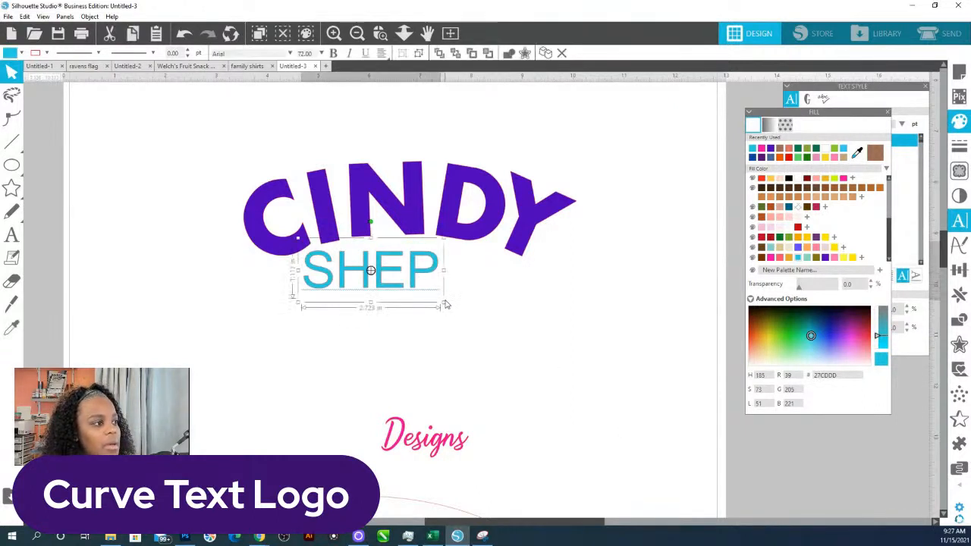
left_click_drag(443, 302, 527, 334)
left_click_drag(482, 298, 472, 288)
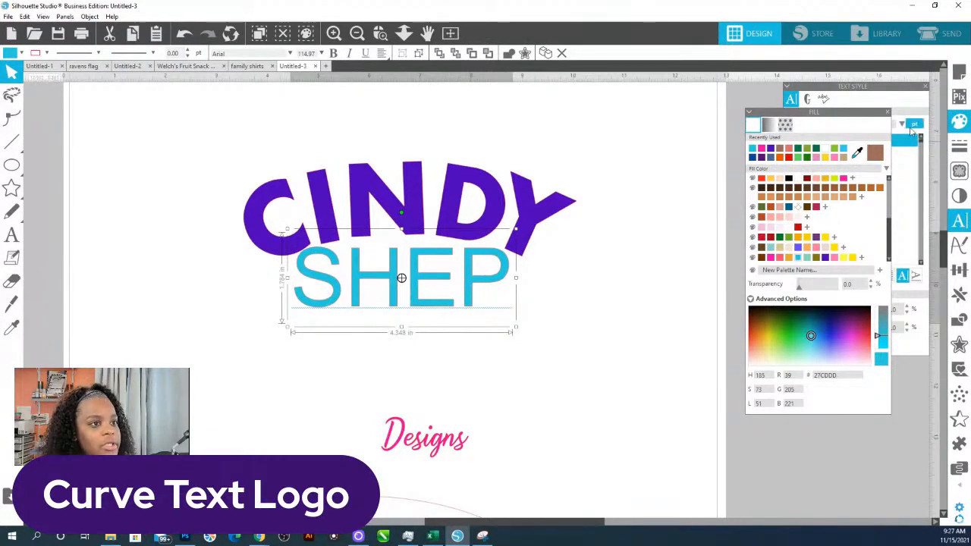
- Set the surname text in the Atlantic Neue font and enlarge it to about 4.5 in wide beneath the curved name
left_click(907, 152)
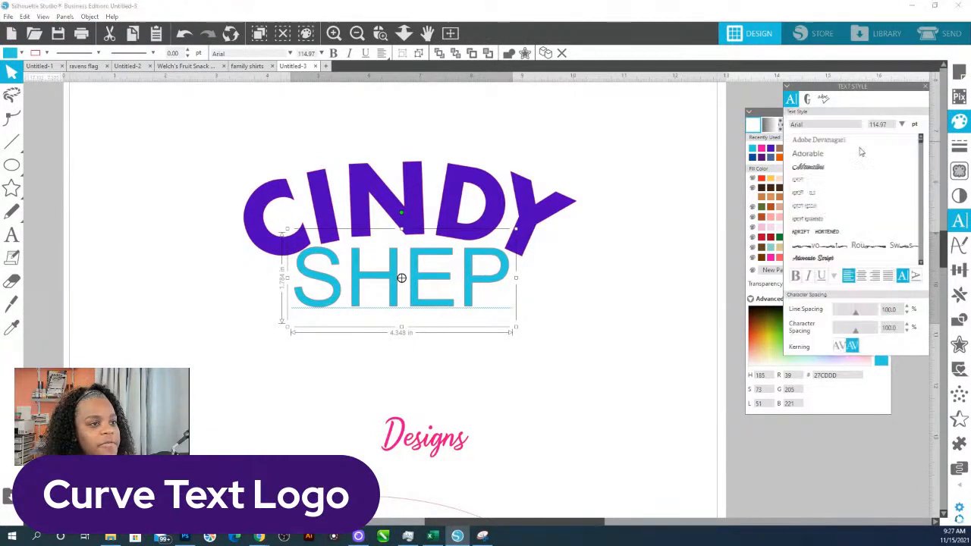
left_click(920, 139)
left_click(920, 139)
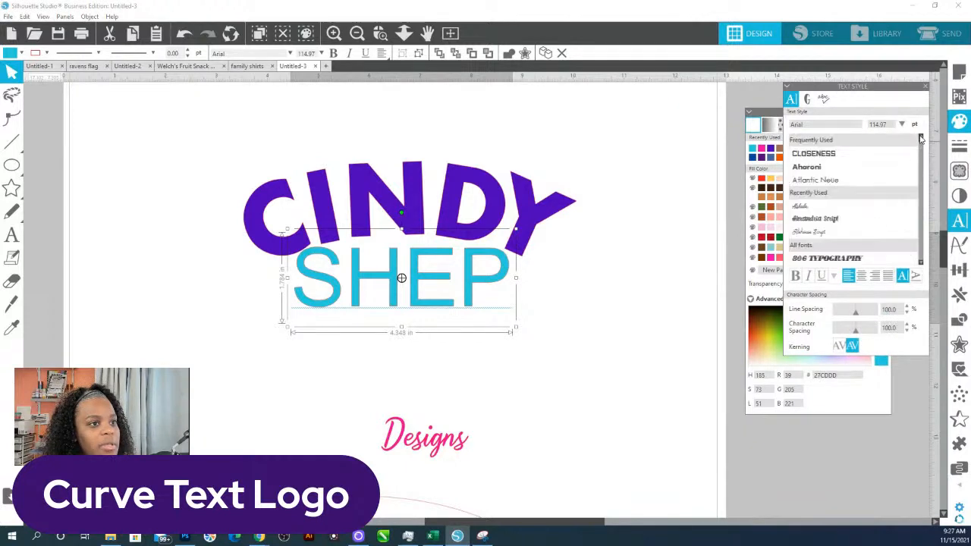
left_click(835, 184)
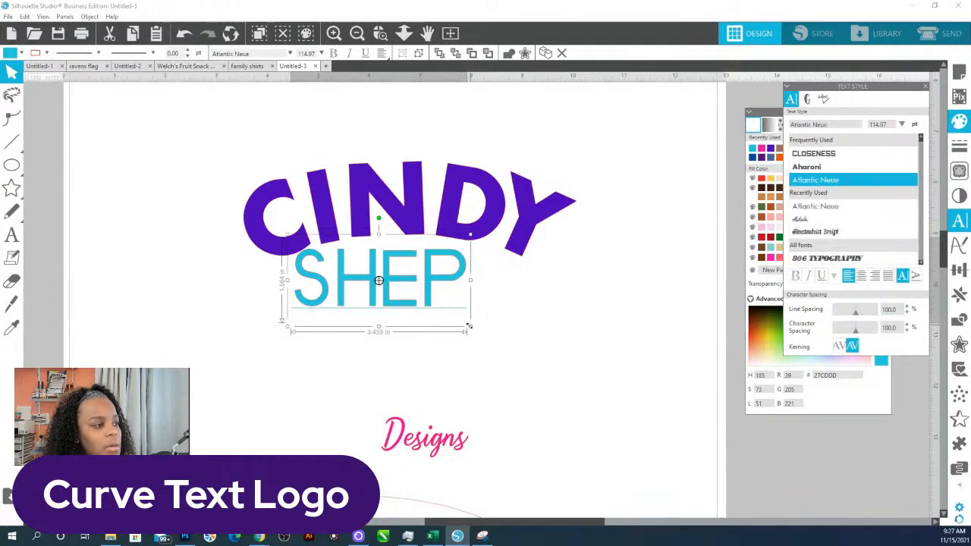
left_click(492, 331)
left_click(457, 252)
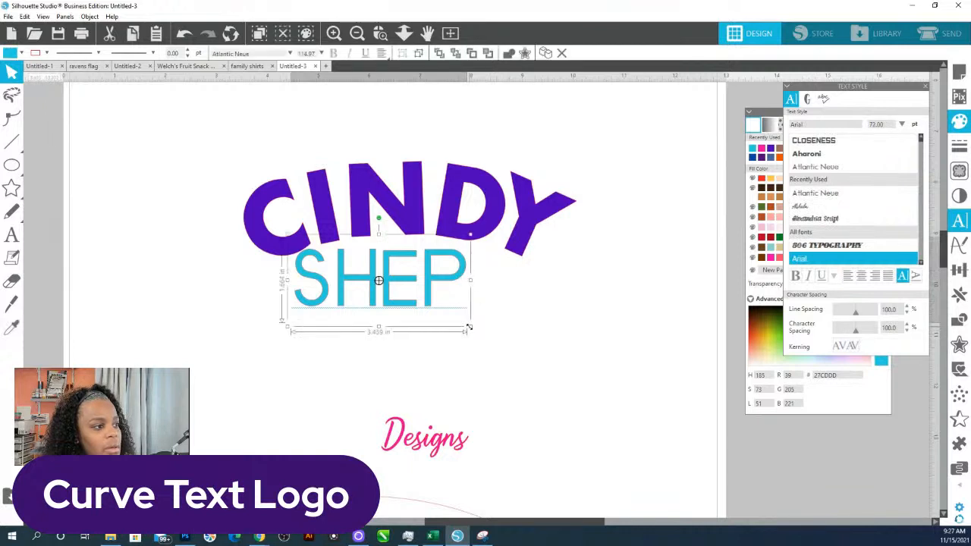
left_click_drag(471, 325, 531, 340)
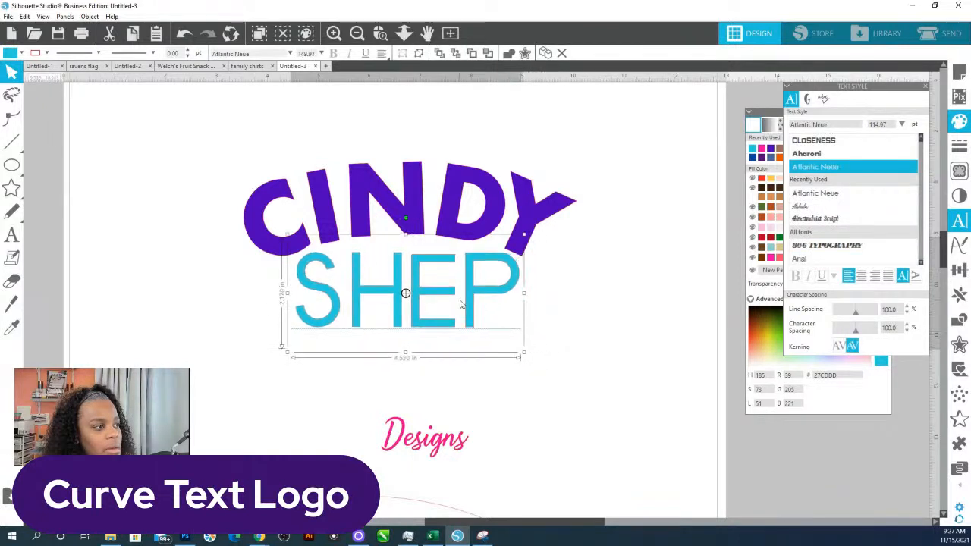
left_click_drag(474, 309, 471, 305)
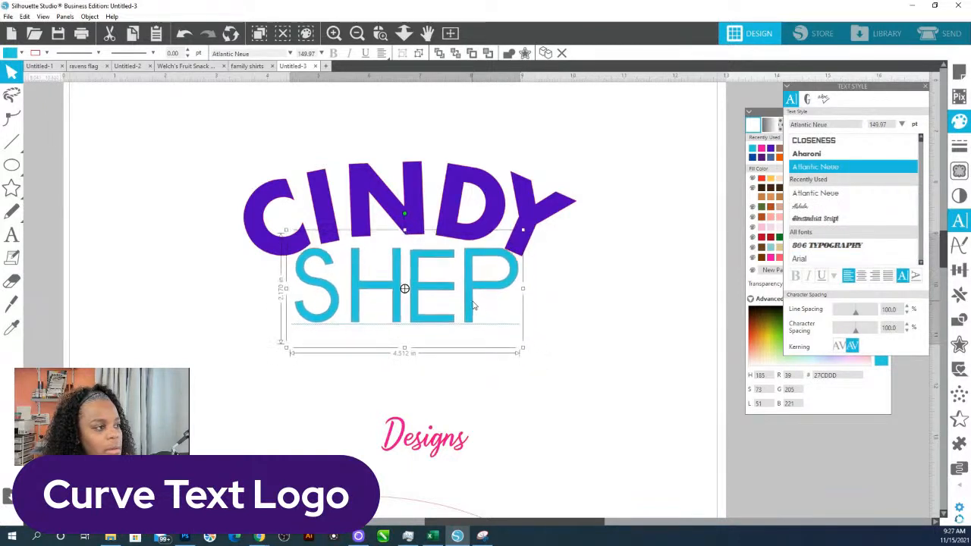
- Enlarge the "Designs" text to about 2.8 in wide, tilt it slightly upward and place it over the surname's lower-right part
left_click(461, 448)
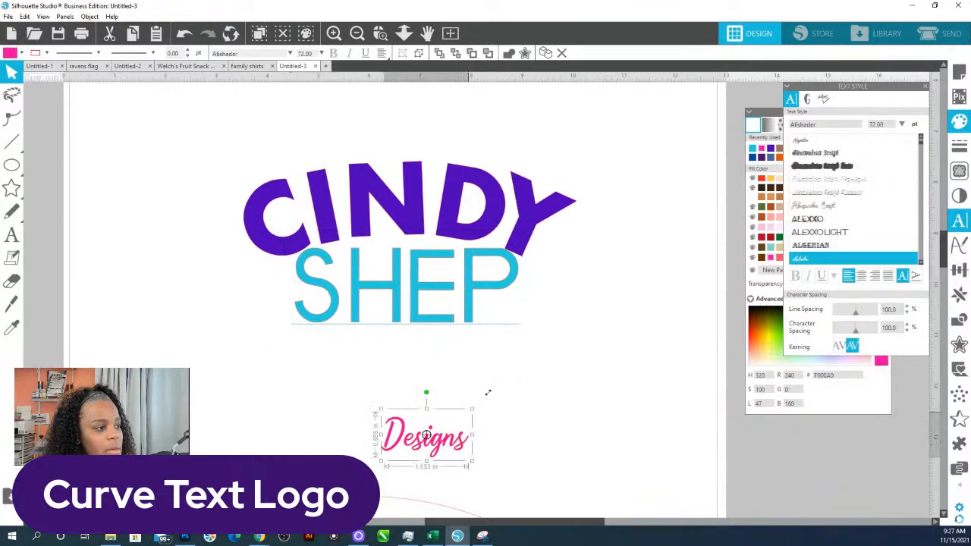
left_click_drag(487, 393, 547, 362)
left_click_drag(457, 373, 464, 277)
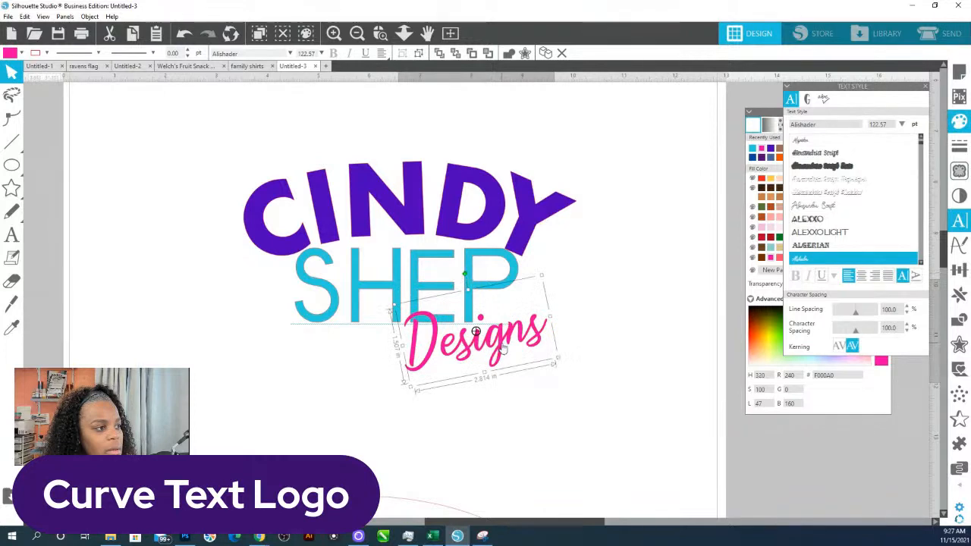
left_click_drag(494, 344, 481, 341)
- Try the Backlite Sans and Barthez fonts on the surname text
left_click(499, 289)
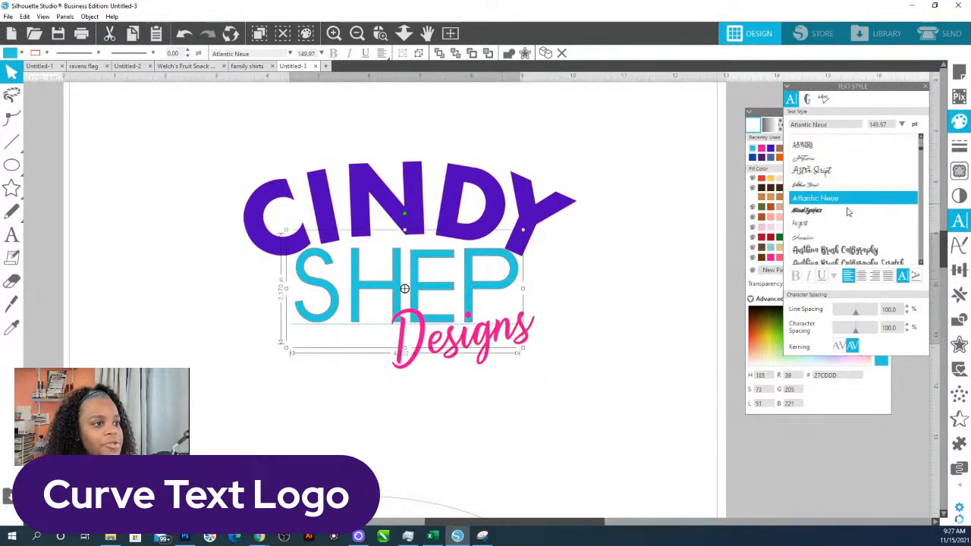
scroll(850, 216, "down", 4)
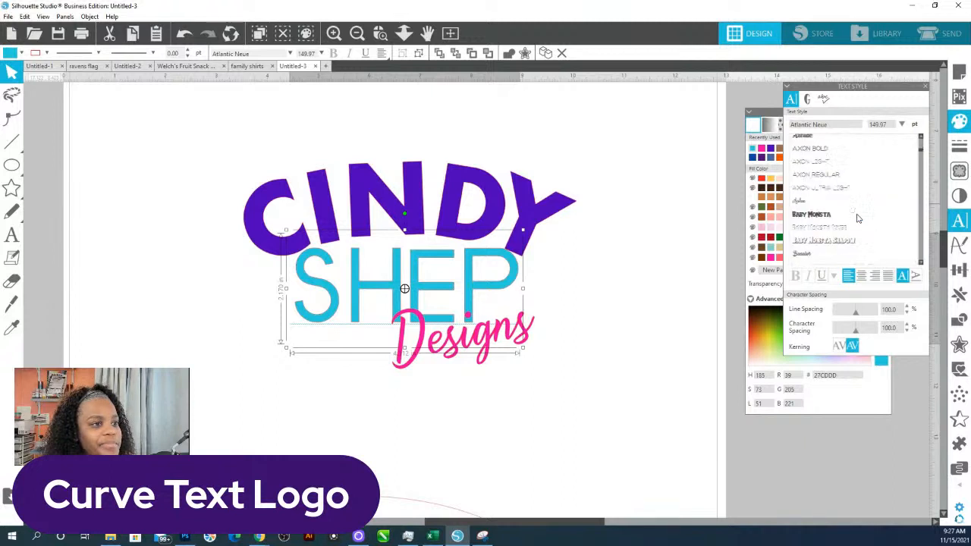
scroll(850, 215, "down", 2)
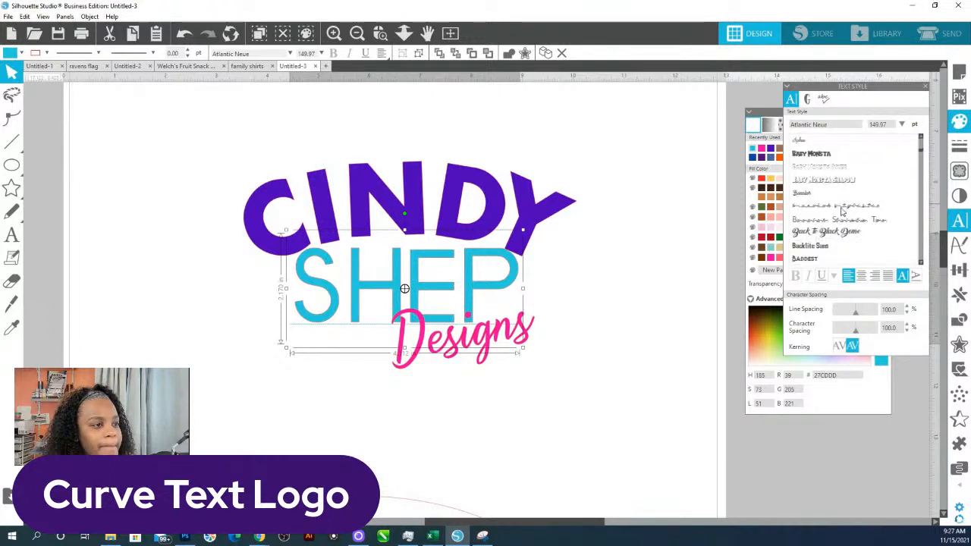
scroll(858, 216, "down", 2)
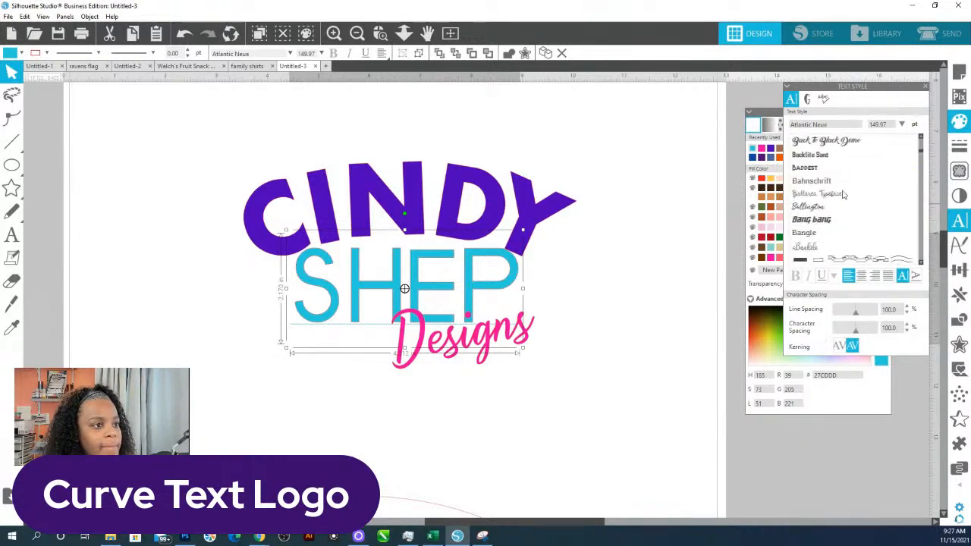
left_click(810, 155)
scroll(719, 275, "down", 2)
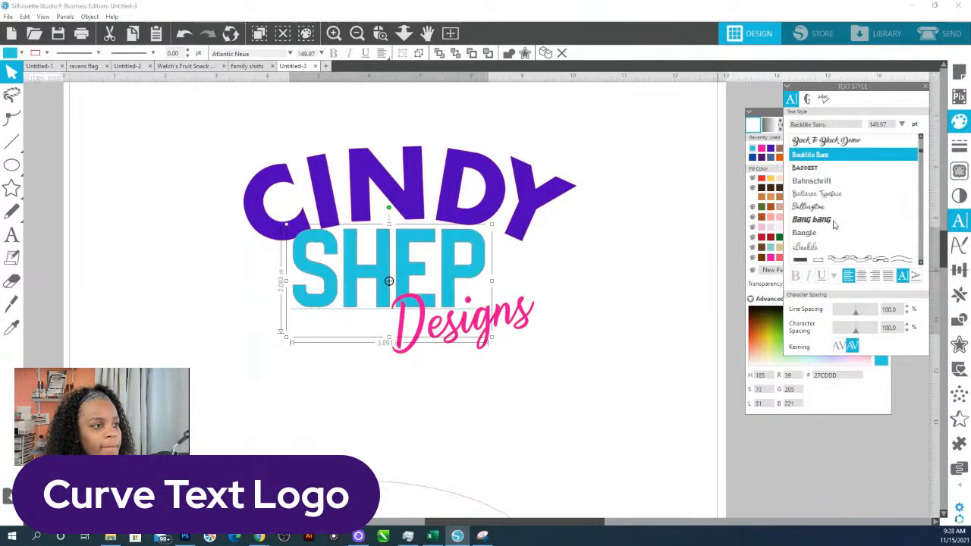
scroll(834, 218, "down", 3)
left_click(805, 203)
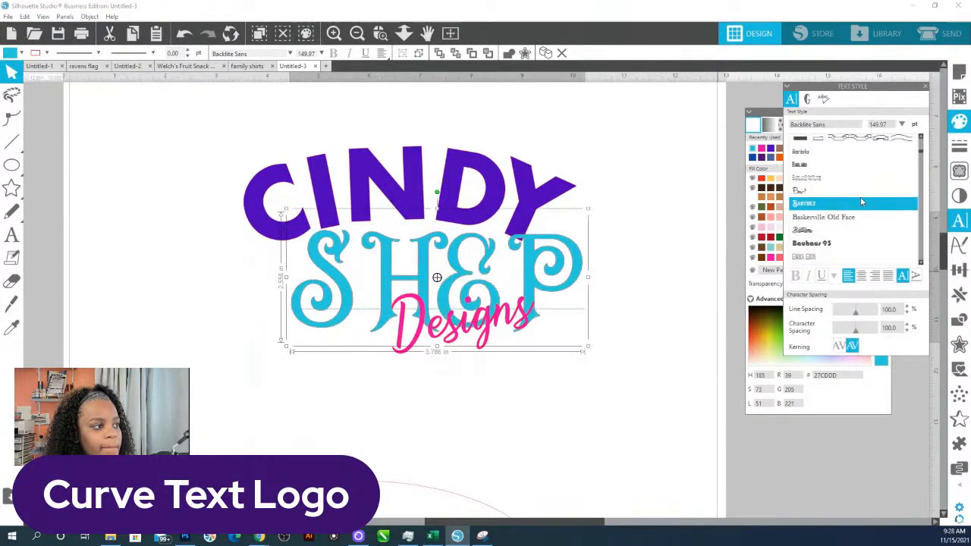
- Try the Beato and Beesknees ITC fonts on the surname text
scroll(900, 201, "down", 3)
left_click(815, 217)
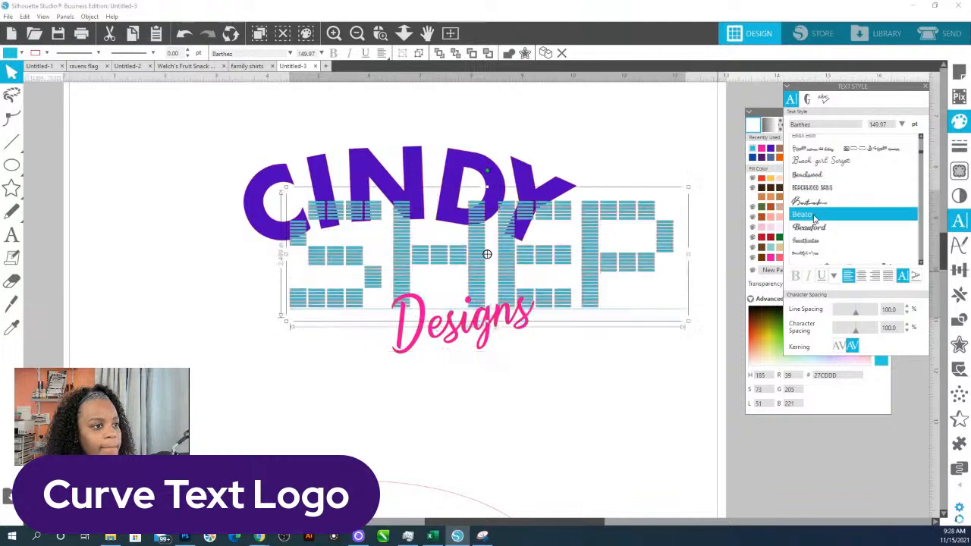
scroll(841, 200, "down", 2)
left_click(804, 226)
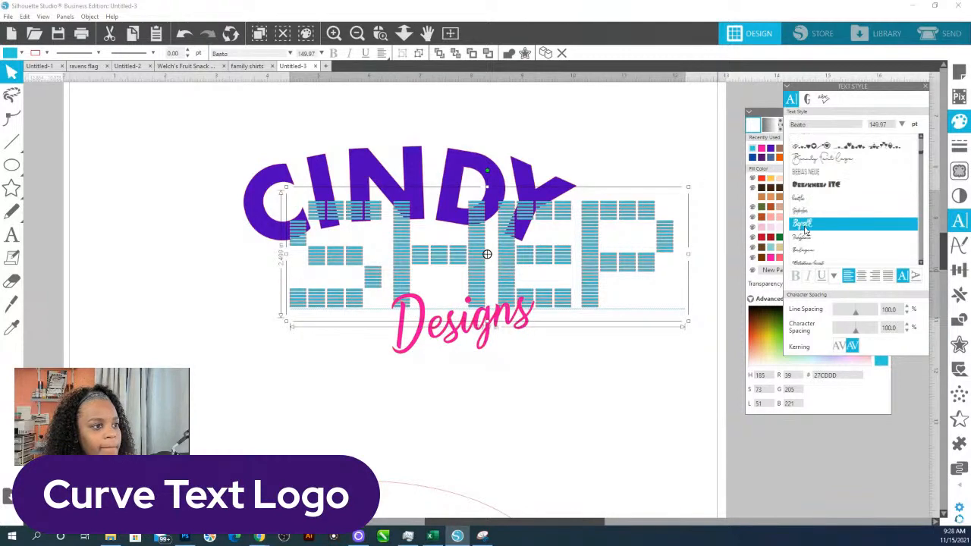
left_click(810, 187)
- Try the Belmonte, Big Frost, Big Freeze and BIMBEY fonts on the surname text
scroll(816, 213, "down", 3)
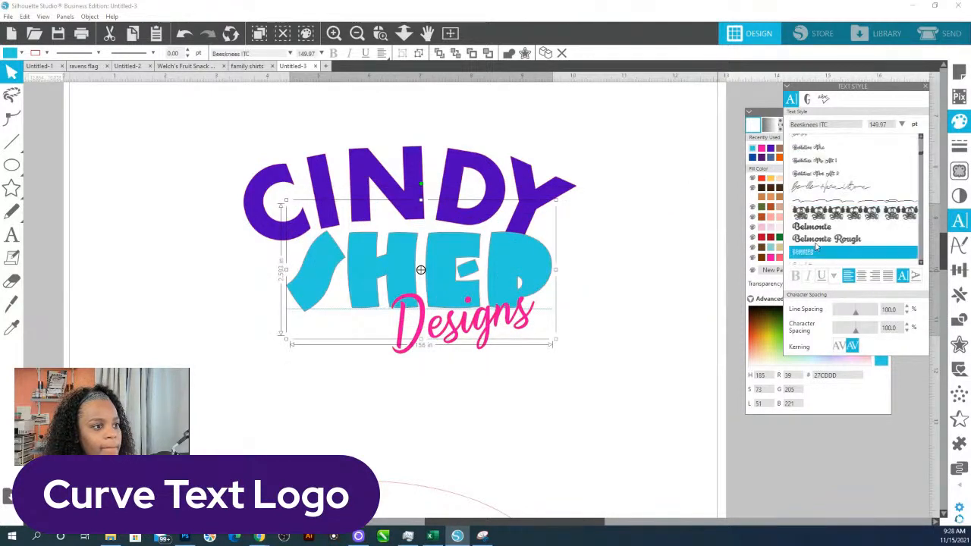
left_click(818, 228)
scroll(827, 239, "down", 5)
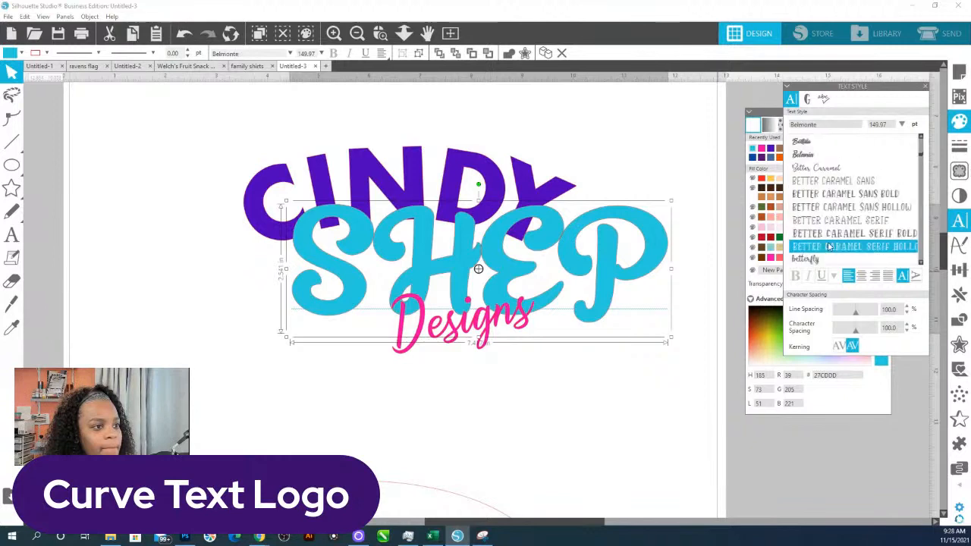
left_click(822, 250)
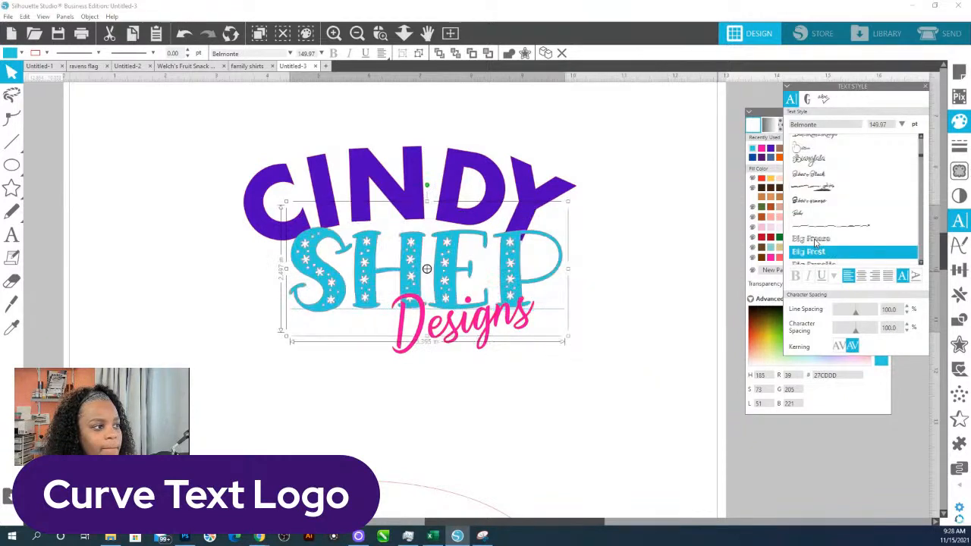
left_click(816, 240)
scroll(834, 240, "down", 4)
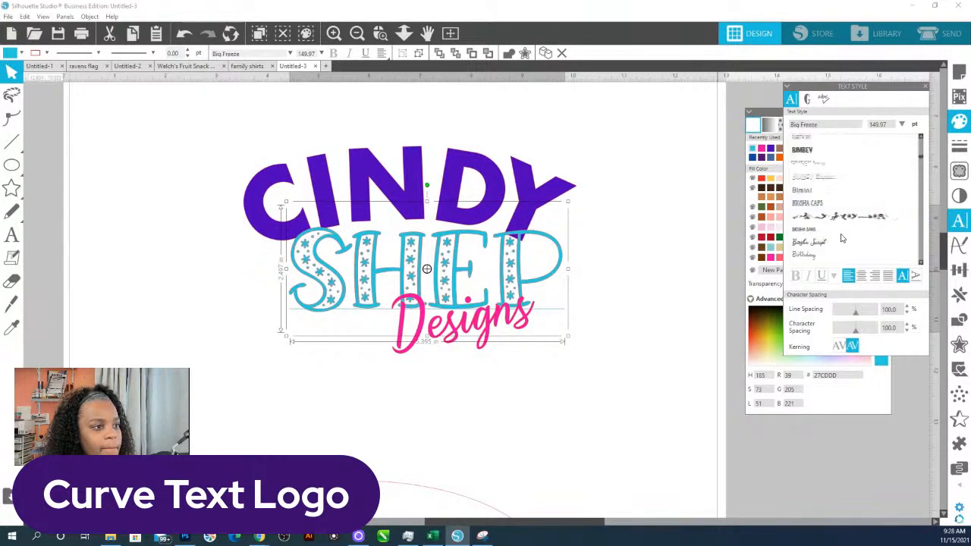
left_click(816, 152)
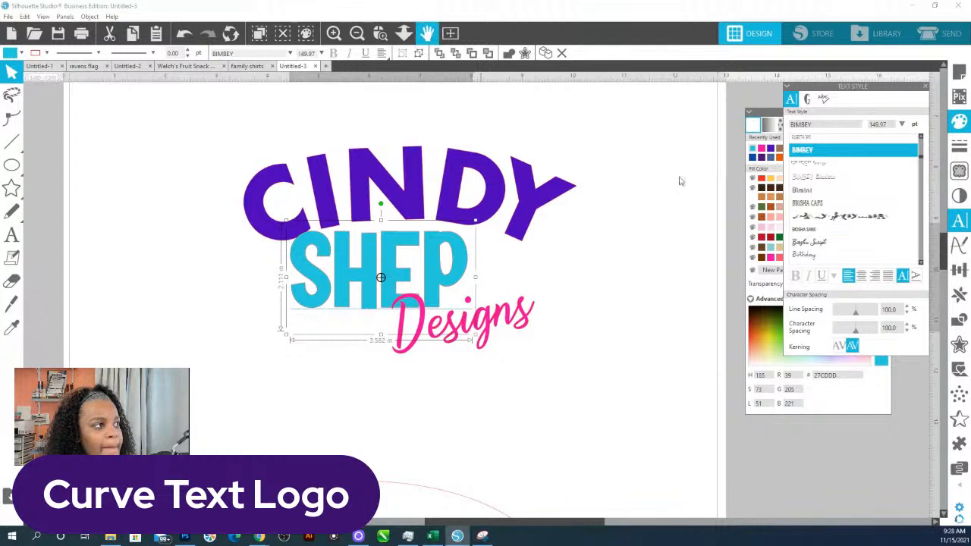
- Try the Black Oval, Blue Phantom and Bombero fonts on the surname text
scroll(835, 235, "down", 2)
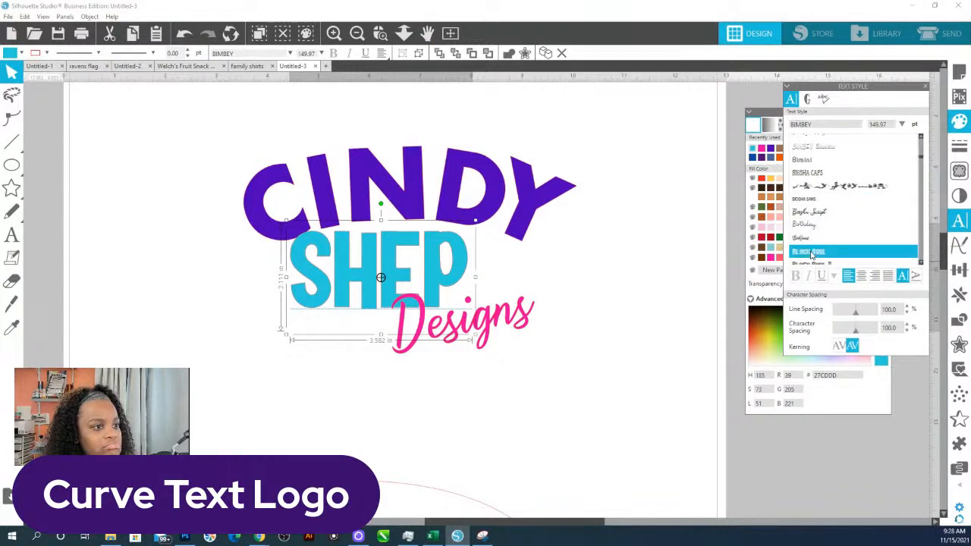
left_click(812, 252)
scroll(835, 236, "down", 2)
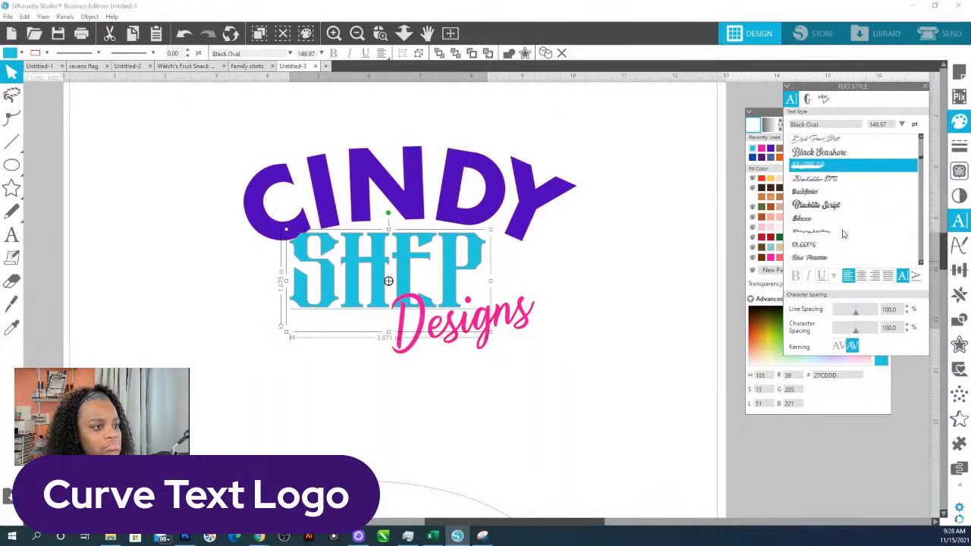
left_click(810, 253)
scroll(827, 209, "down", 3)
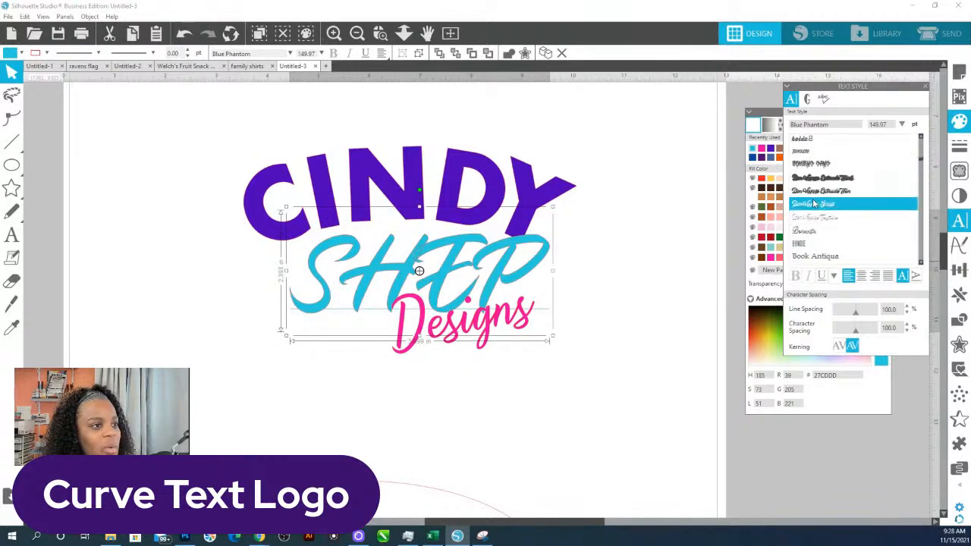
left_click(804, 152)
- Try the Bowney and Britannic Bold fonts on the surname text, settling on Brooklyn
scroll(808, 213, "down", 3)
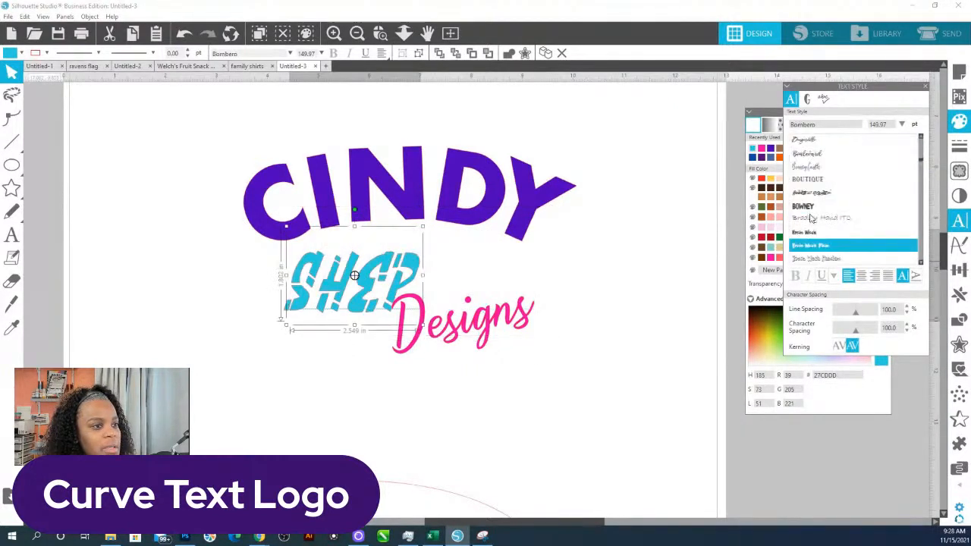
left_click(809, 185)
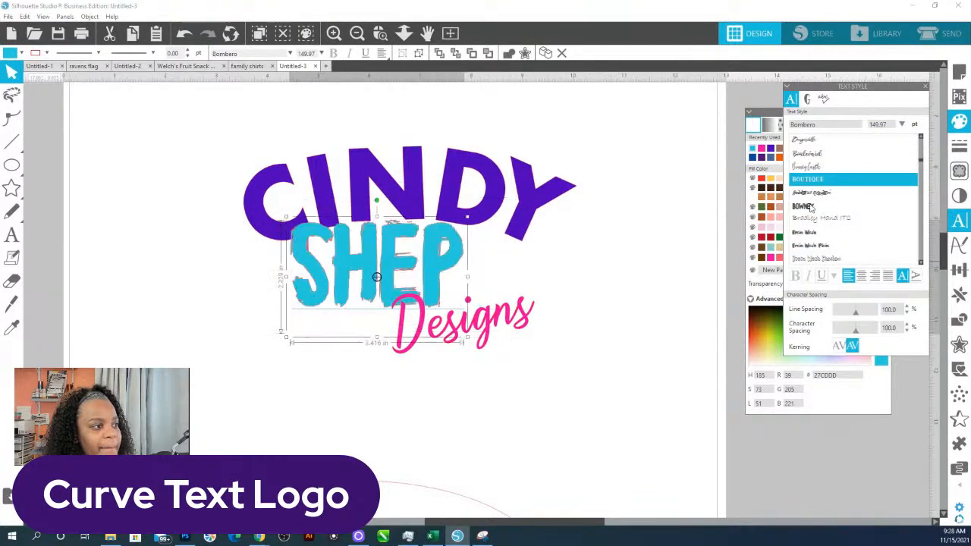
scroll(823, 234, "down", 3)
scroll(821, 250, "down", 3)
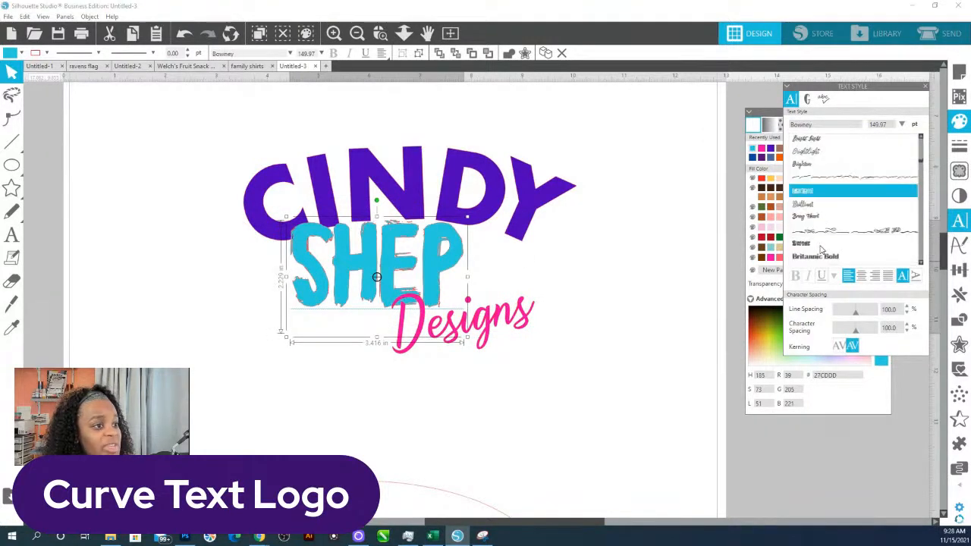
left_click(809, 257)
scroll(809, 244, "down", 3)
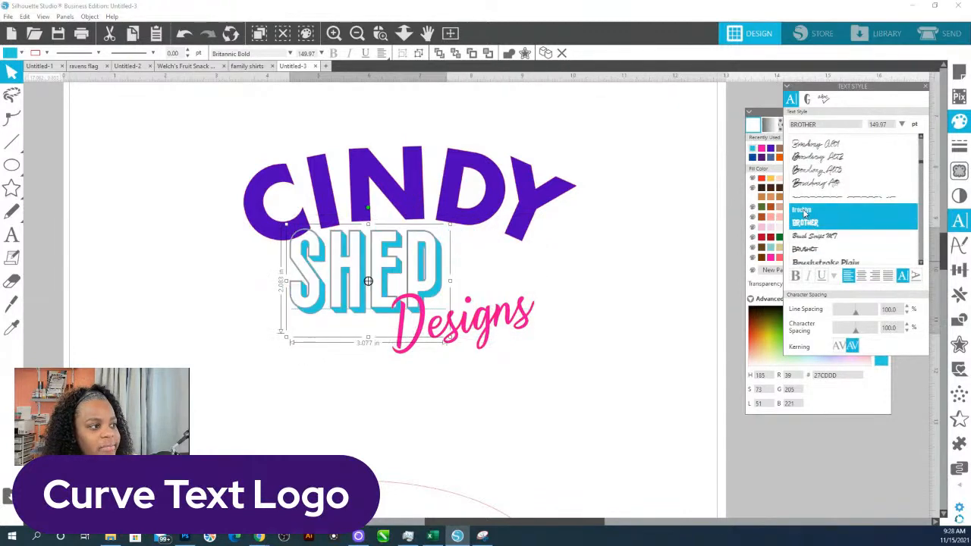
left_click(803, 210)
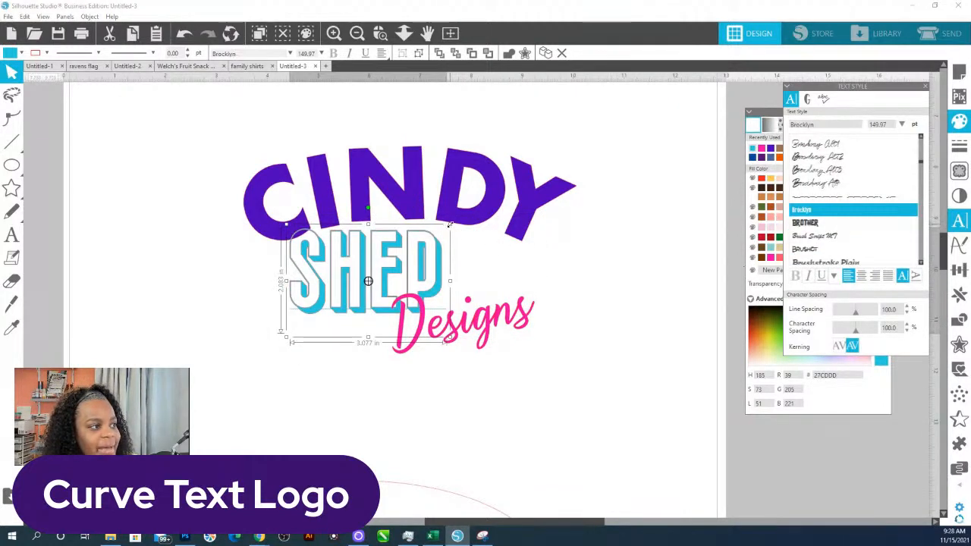
- Enlarge the surname to about 4.53 in wide, center it beneath the curved name and shift "Designs" down onto its lower edge
left_click_drag(449, 224, 519, 217)
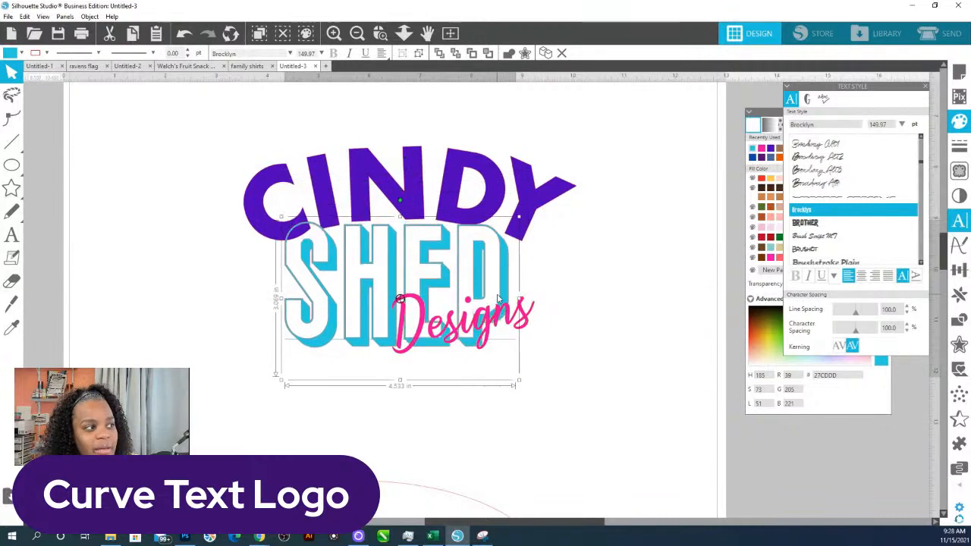
left_click_drag(499, 300, 507, 353)
left_click(477, 238)
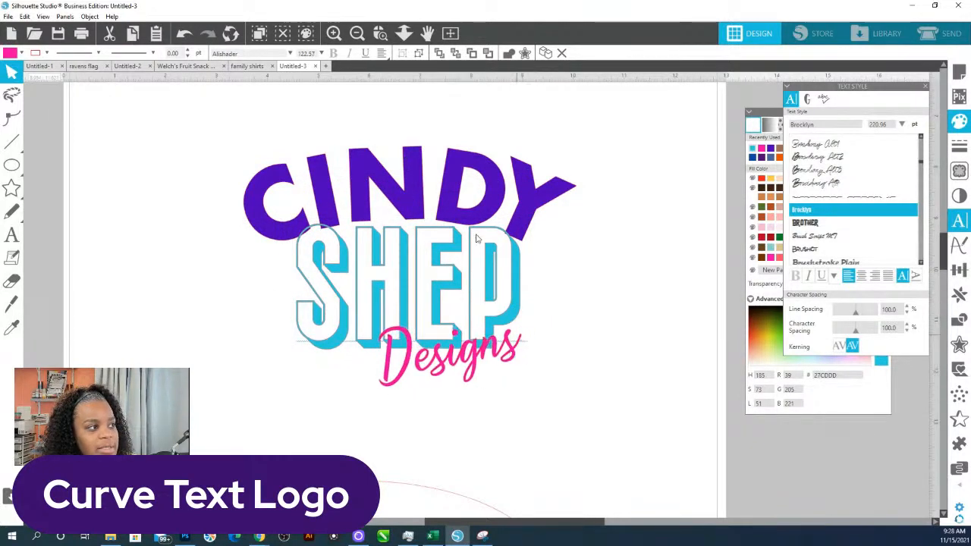
- Select all letters of the curved name, bring them to the front, then nudge and slightly rotate them over the surname
left_click(444, 184)
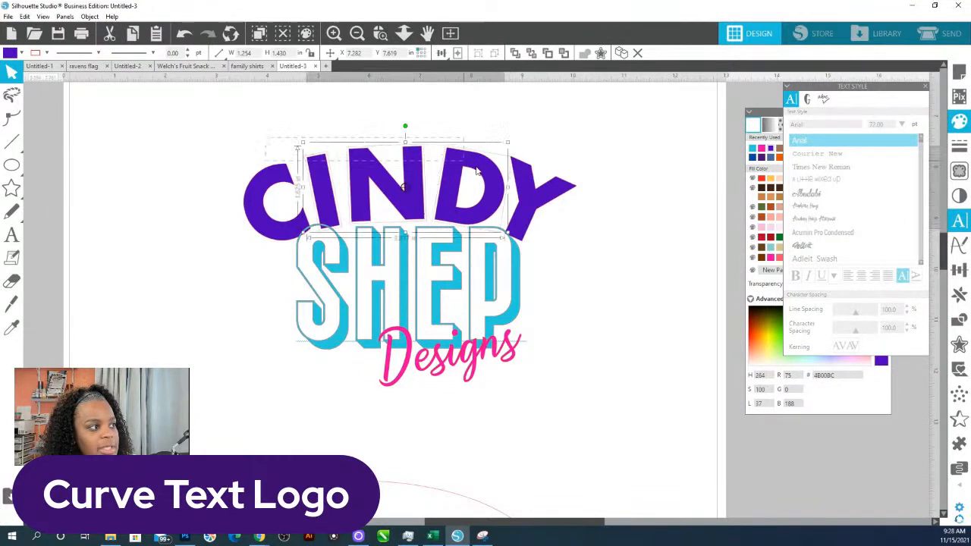
right_click(542, 190)
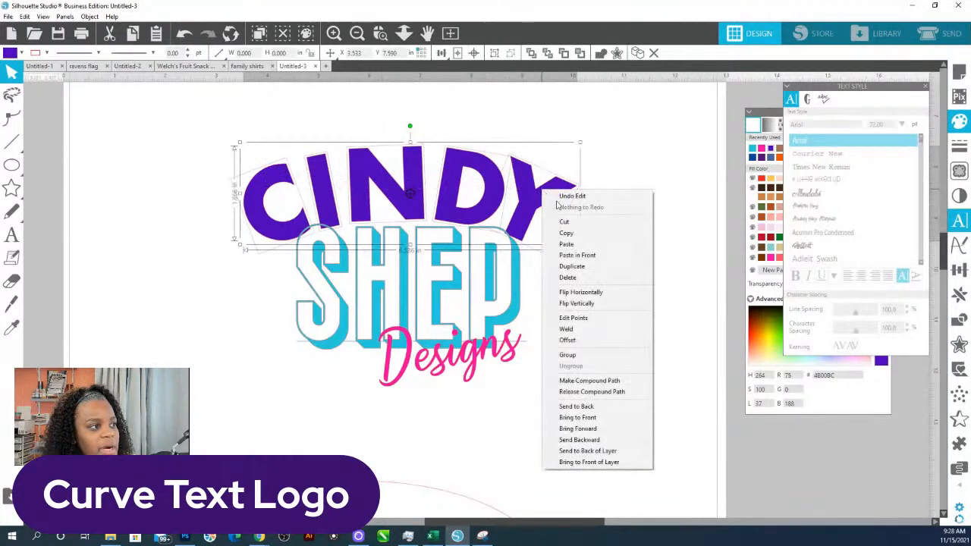
left_click(600, 419)
left_click_drag(523, 198, 525, 200)
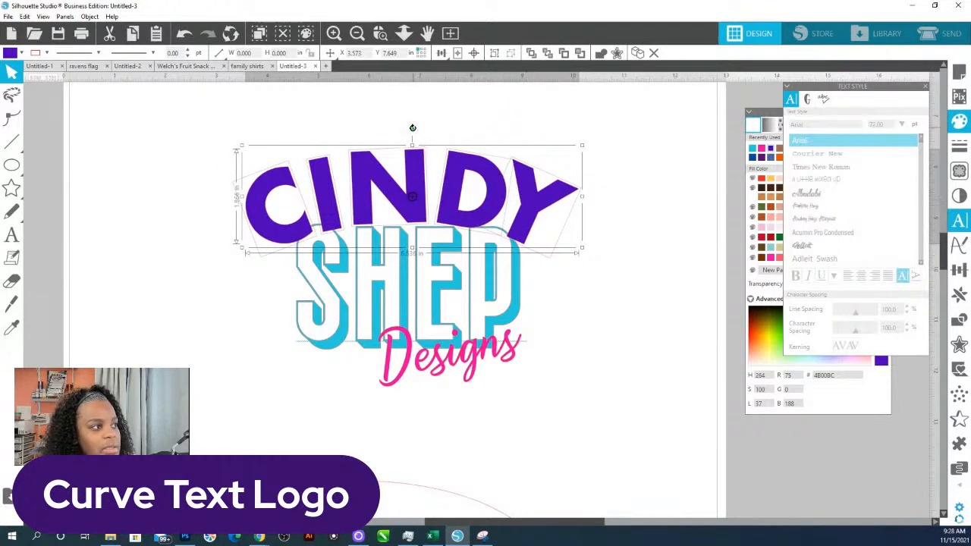
left_click_drag(413, 127, 411, 132)
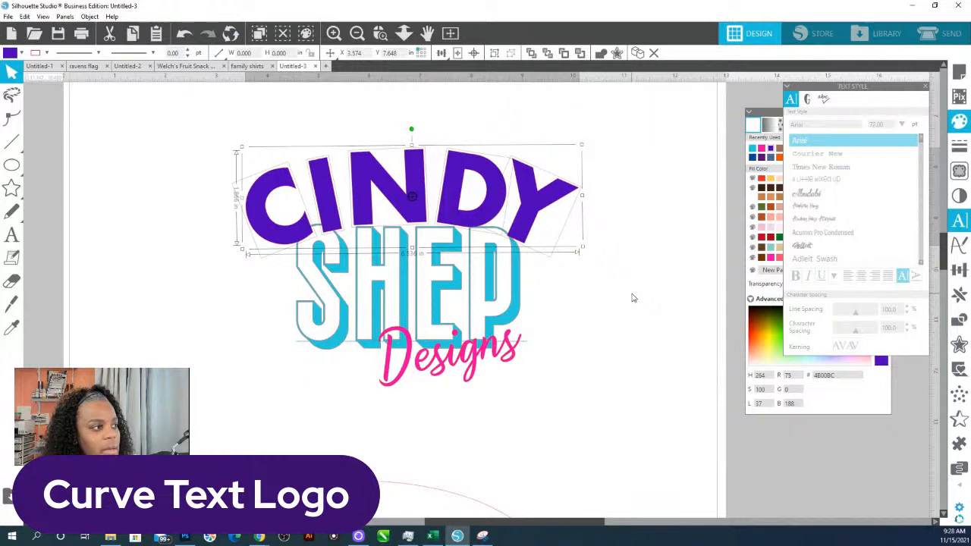
- Convert the selected logo text to paths and clear the selection
left_click(497, 273)
right_click(499, 235)
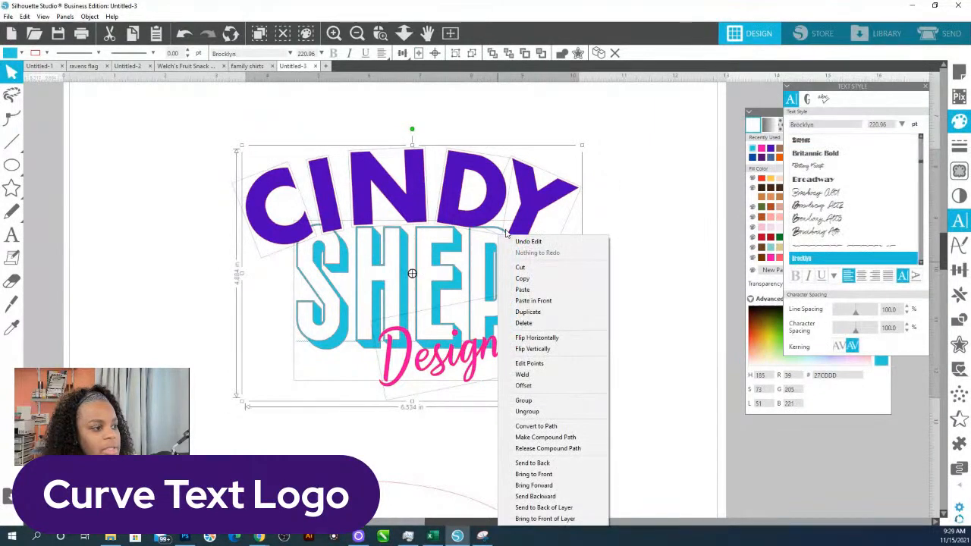
left_click(535, 426)
left_click(614, 321)
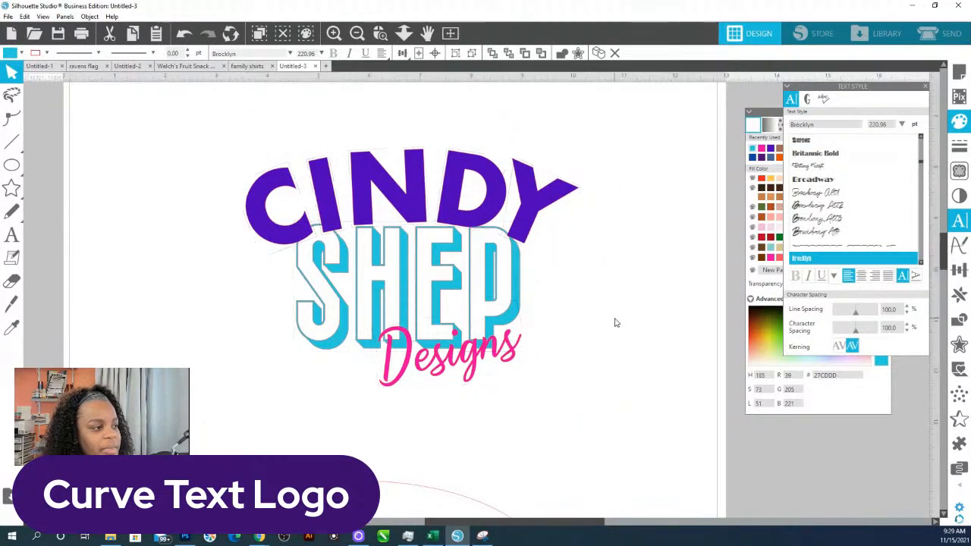
- Weld the pink "Designs" script lettering together
left_click(514, 364)
right_click(494, 364)
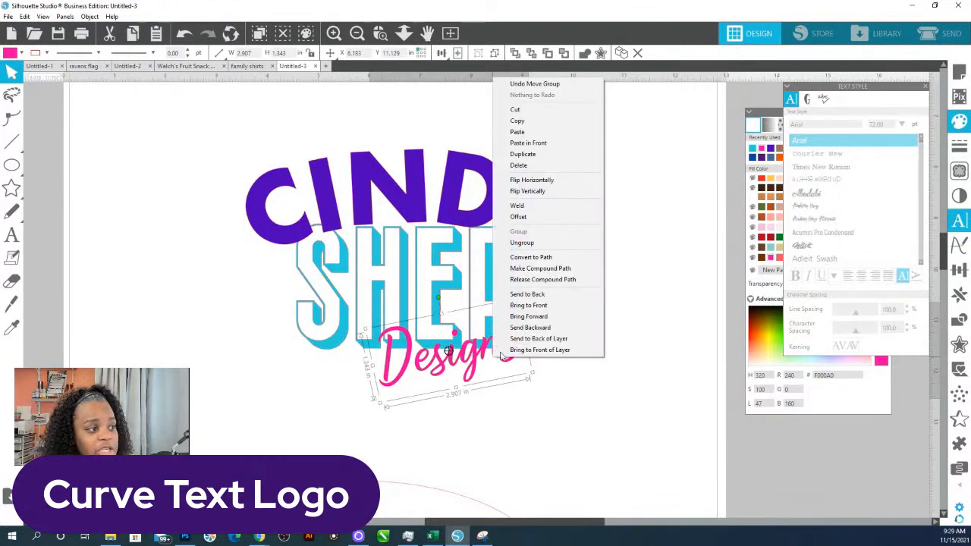
left_click(524, 205)
left_click(575, 351)
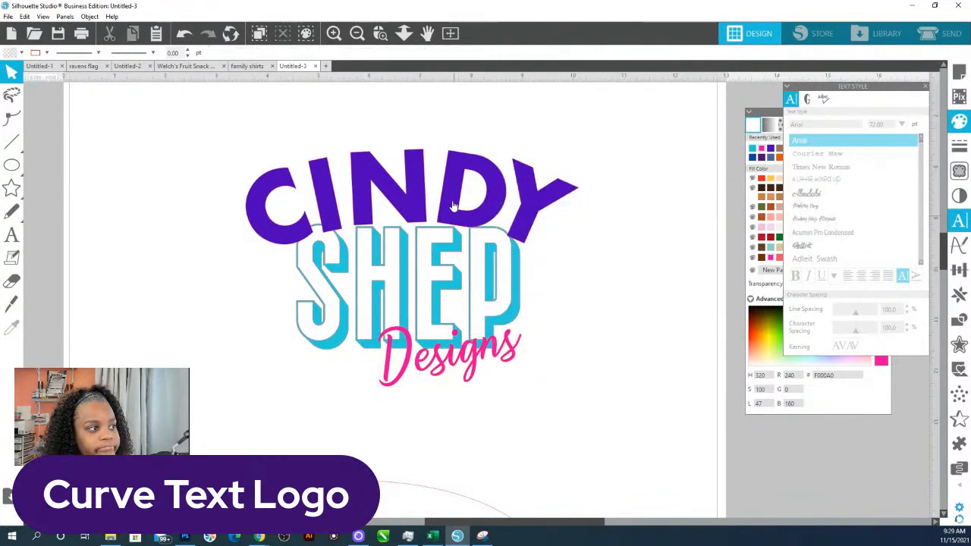
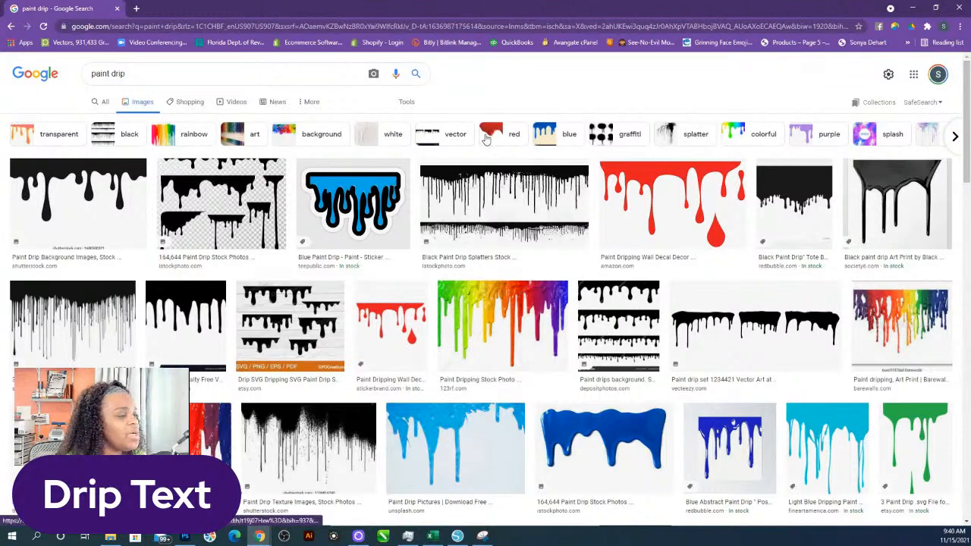
- In the Google Images results for paint drip, filter by vector, open the Freepik sheet of black drips and copy the image
left_click(459, 141)
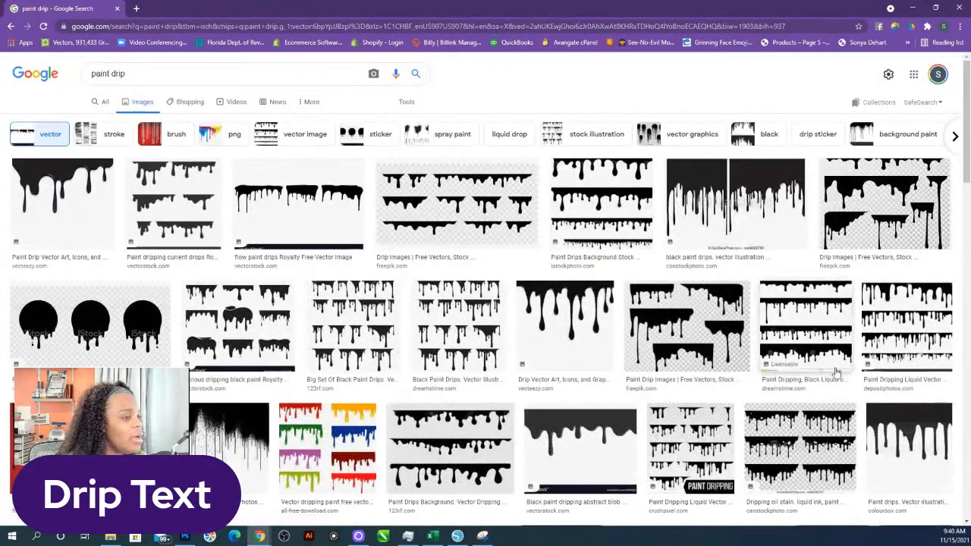
left_click(461, 226)
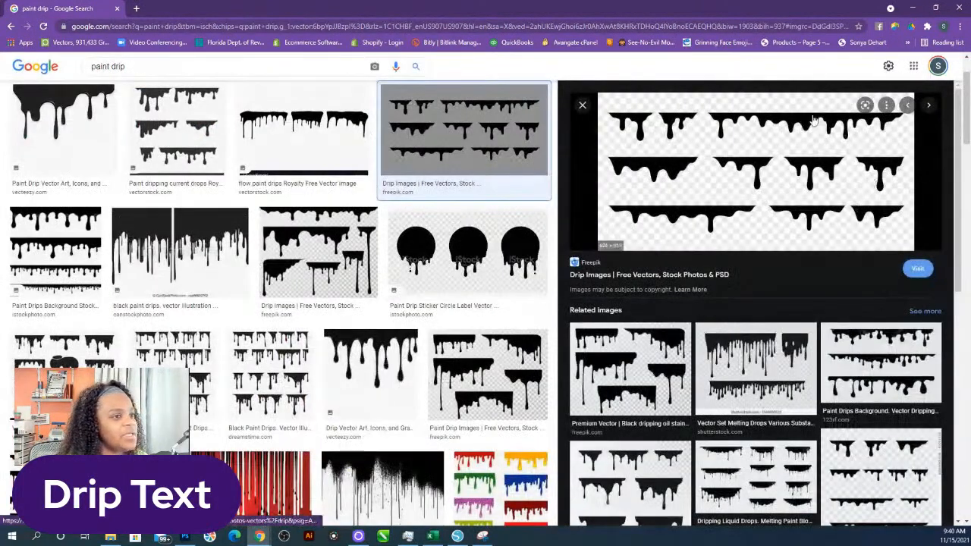
right_click(773, 132)
left_click(807, 270)
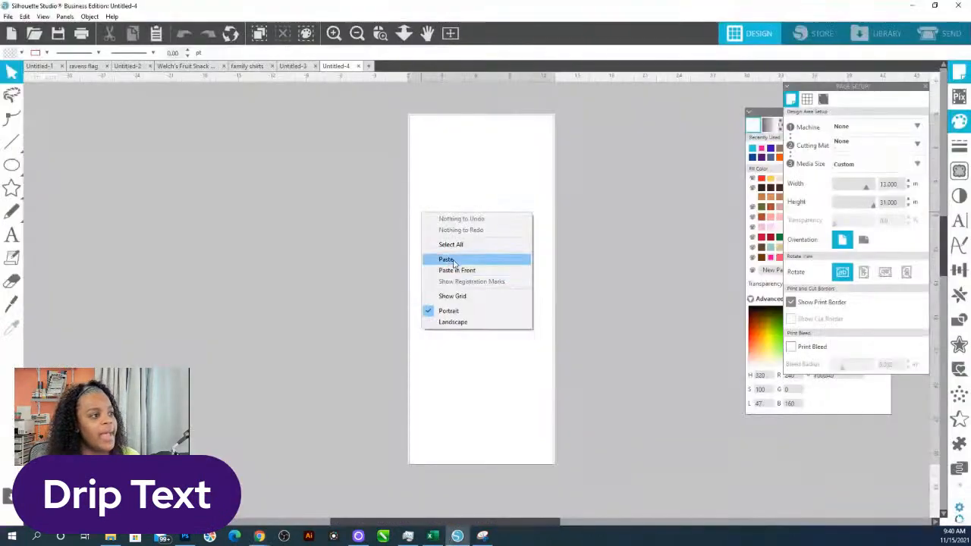
- In Silhouette Studio, paste the copied drip image into the blank Untitled-4 document and enlarge it to about 20.3 in wide
left_click(449, 262)
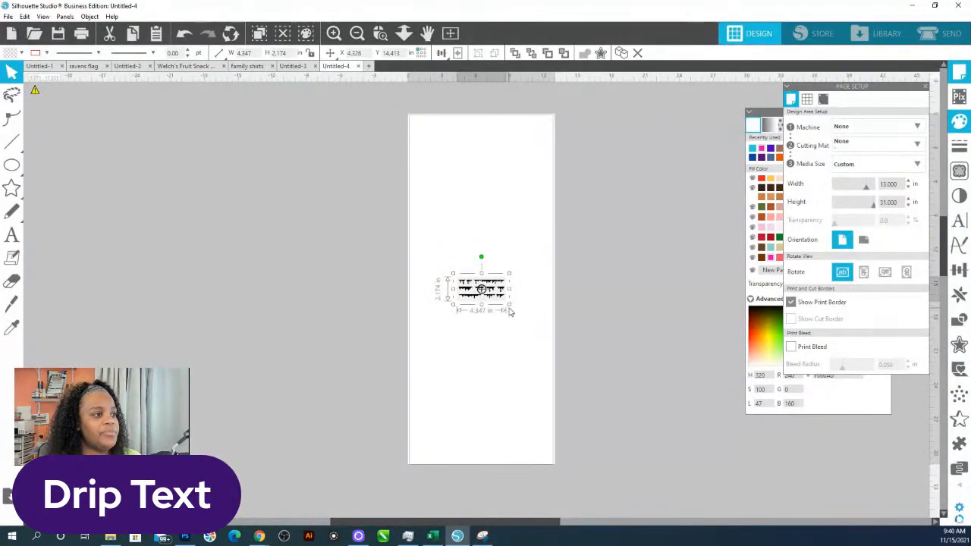
left_click_drag(510, 310, 689, 395)
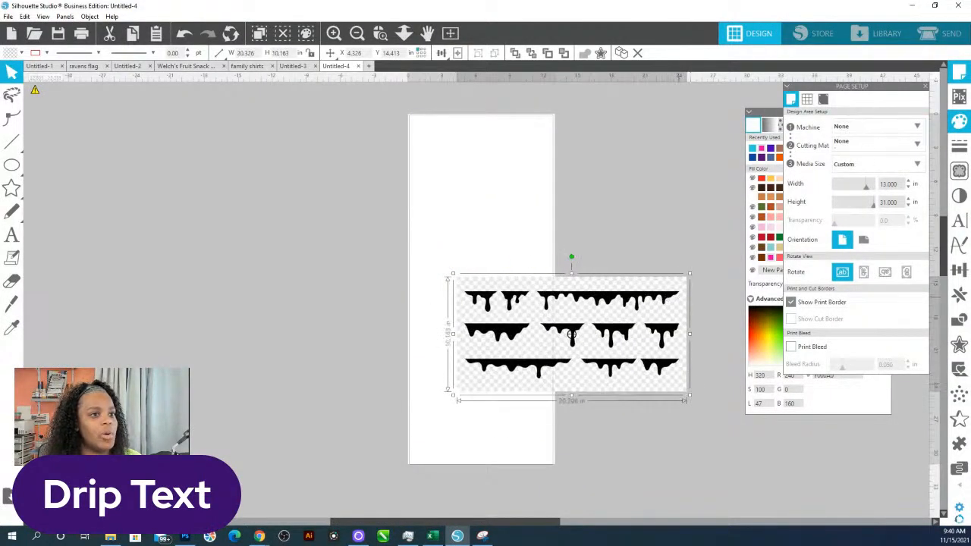
- Trace the whole drip image and move the original picture aside, away from the traced outlines
left_click(959, 171)
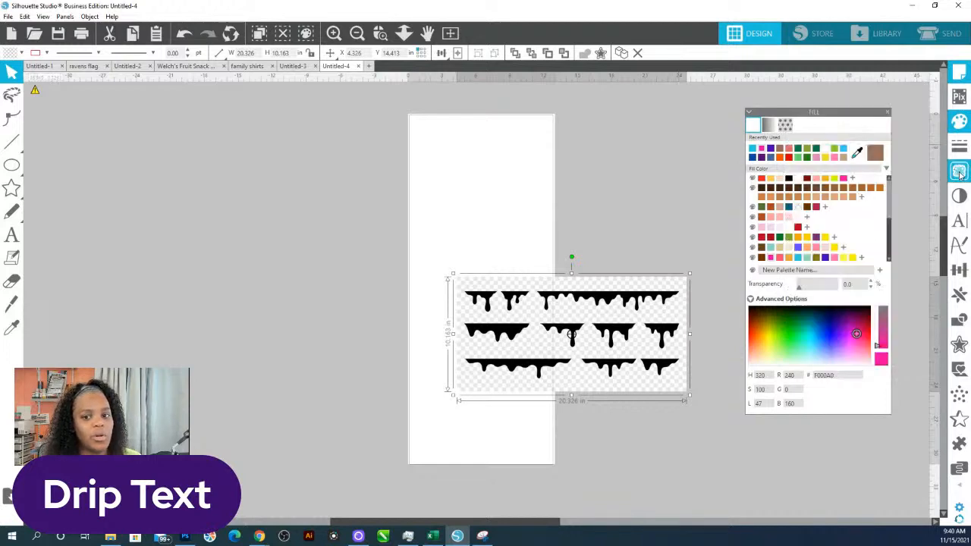
left_click(827, 128)
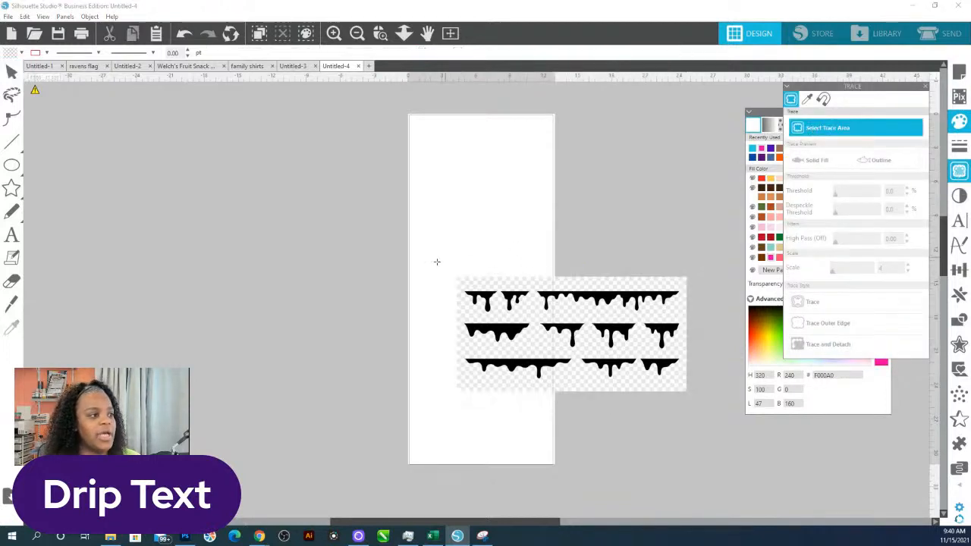
mouse_move(428, 260)
left_mouse_down()
mouse_move(688, 396)
mouse_move(732, 399)
left_mouse_up()
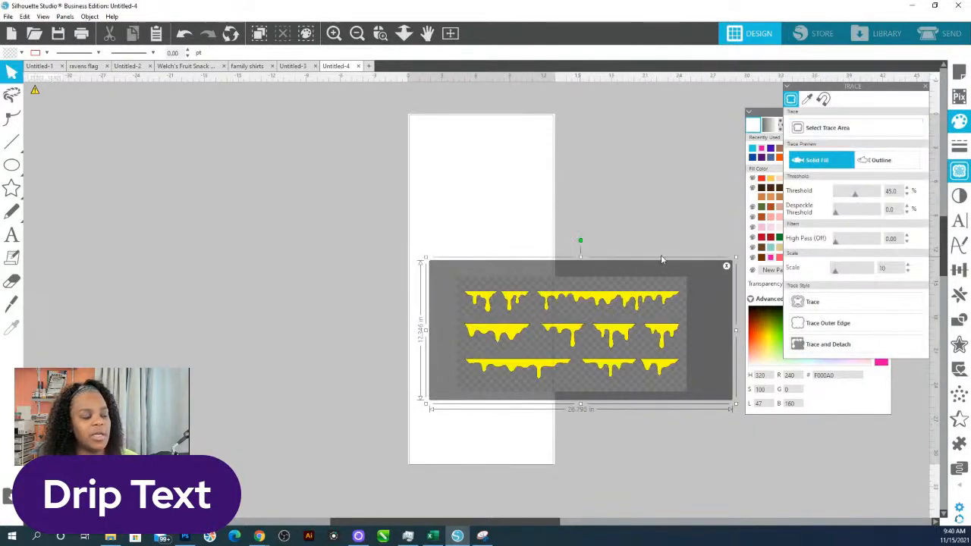
left_click(811, 301)
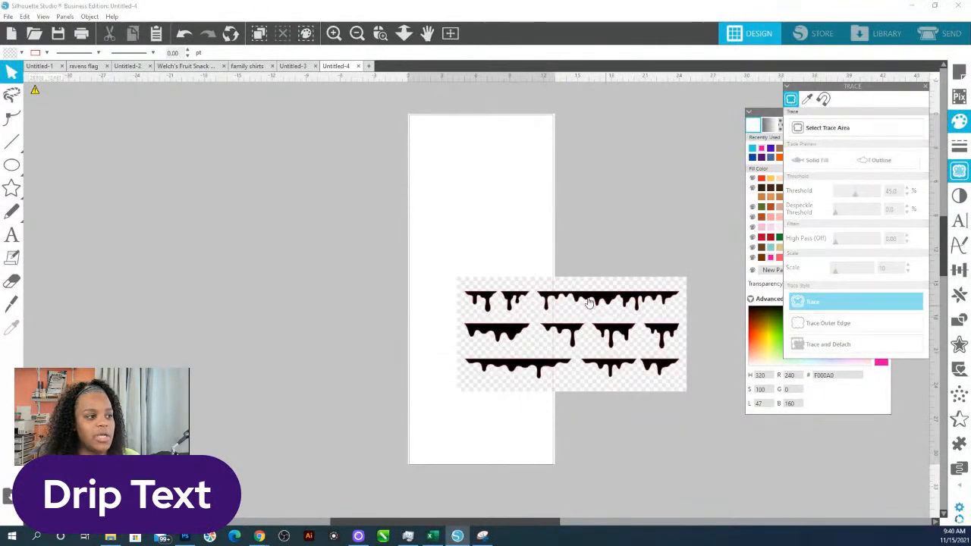
left_click_drag(590, 301, 844, 383)
- Add the text "DRIP" near the top of the page and enlarge it to about 11.3 in wide
mouse_move(15, 173)
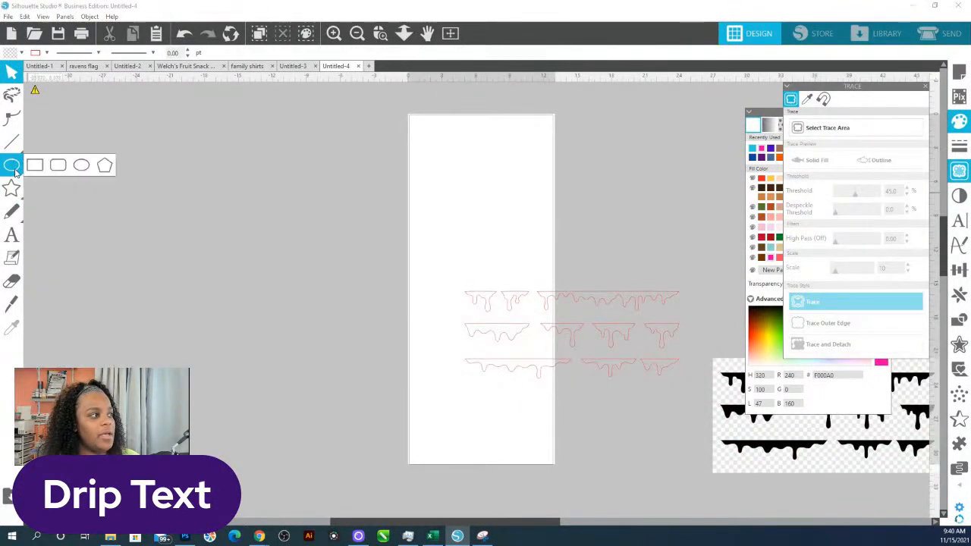
left_click(11, 235)
left_click(452, 189)
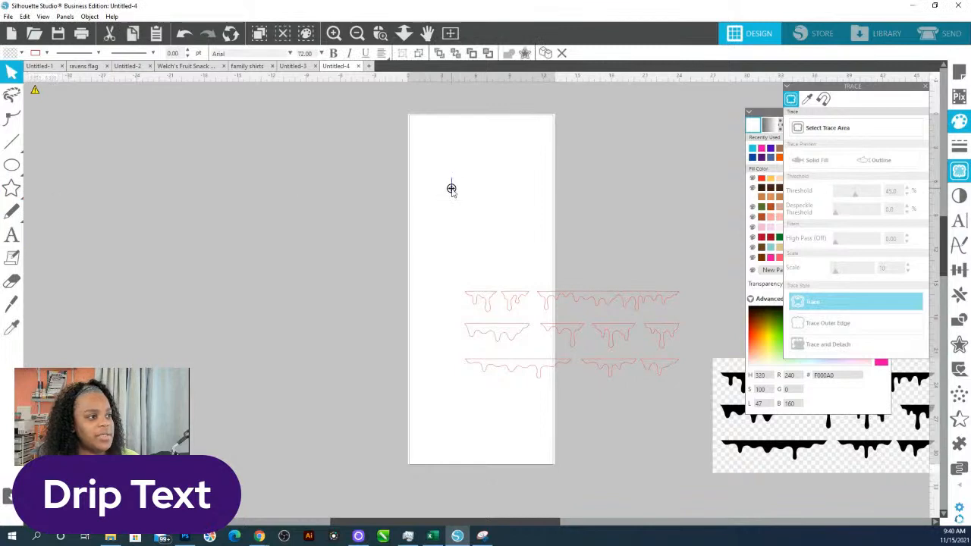
type("DRIPO")
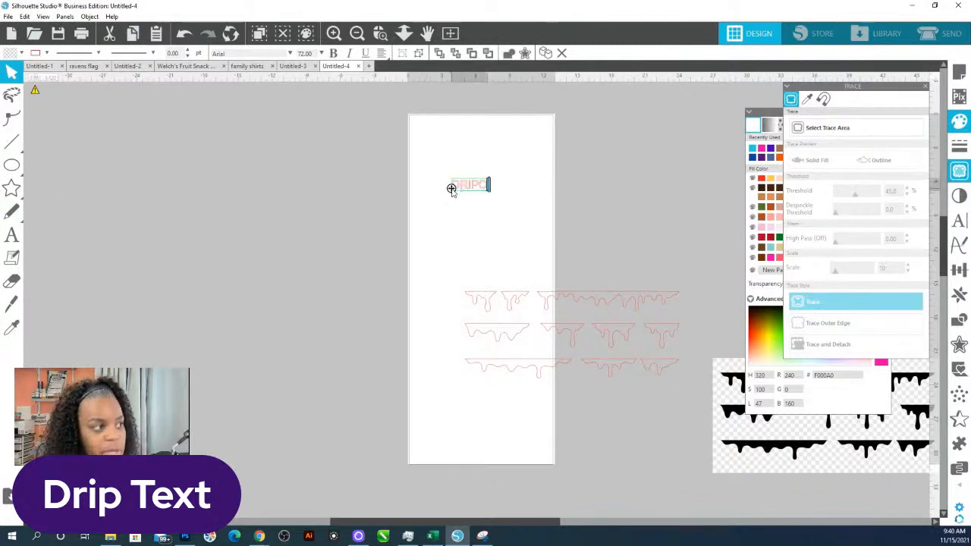
left_click(495, 209)
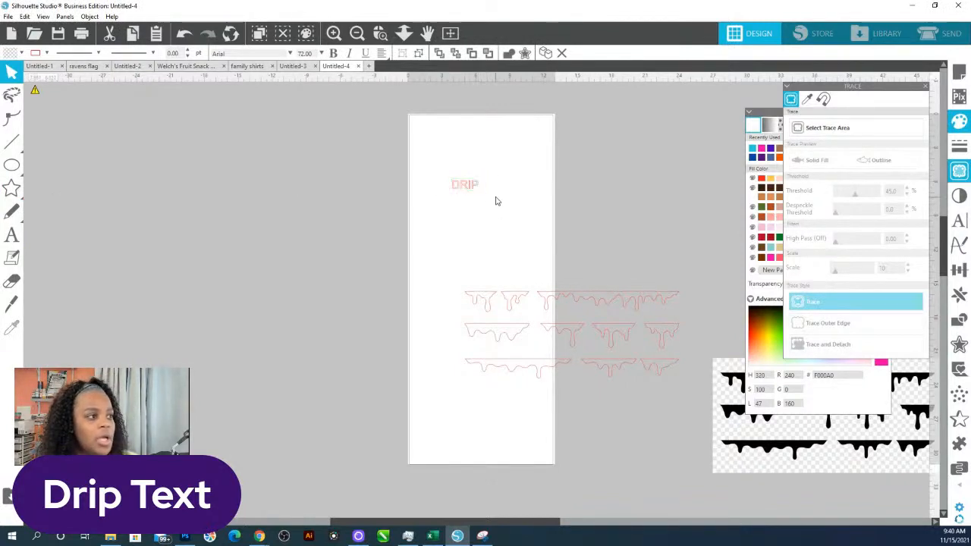
left_click(454, 182)
left_click_drag(483, 196, 584, 238)
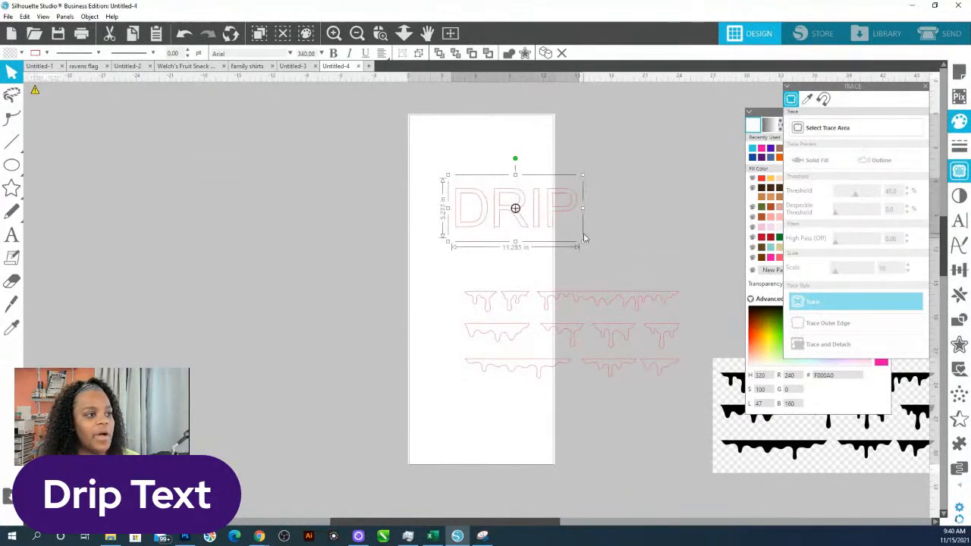
- Change the "DRIP" text to the Closeness font and move it fully onto the page above the traced drips
left_click(959, 220)
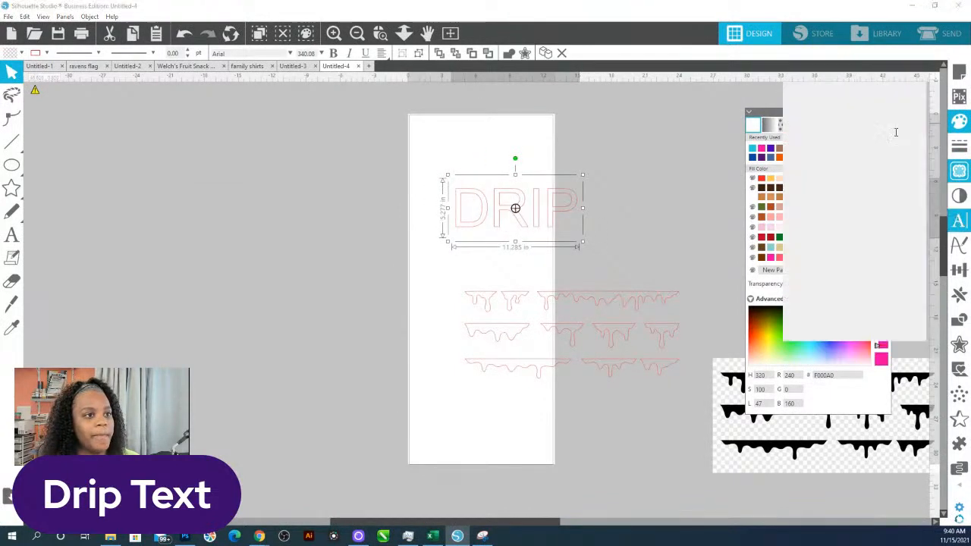
left_click(836, 140)
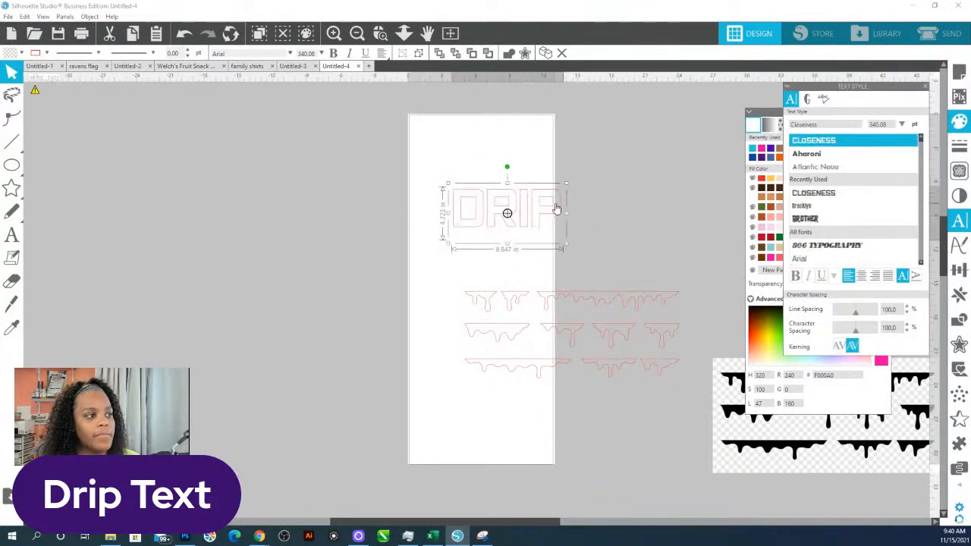
left_click(490, 301)
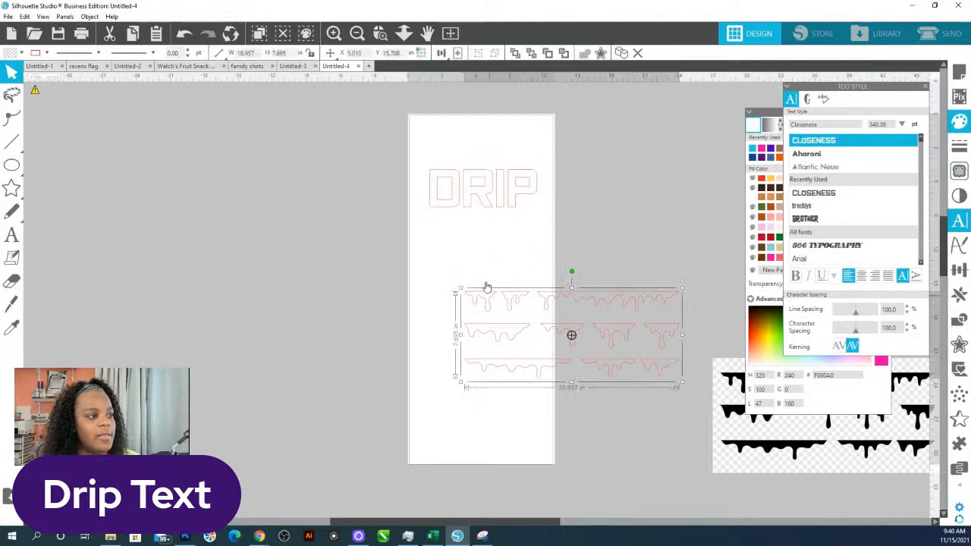
left_click(451, 199)
left_click(484, 300)
left_click(428, 279)
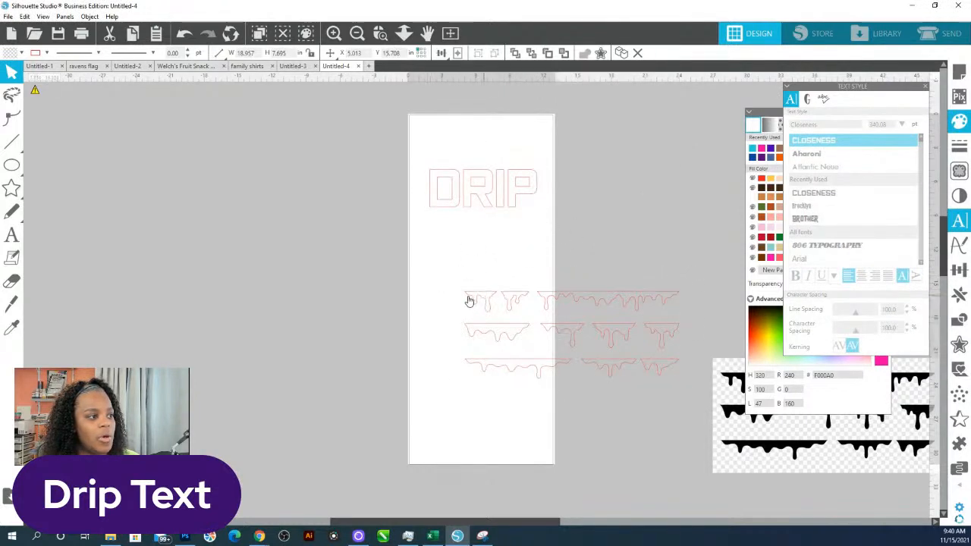
- Release the compound path of the traced drips and place the first small drip along the bottom edge of the D
left_click(511, 305)
right_click(515, 304)
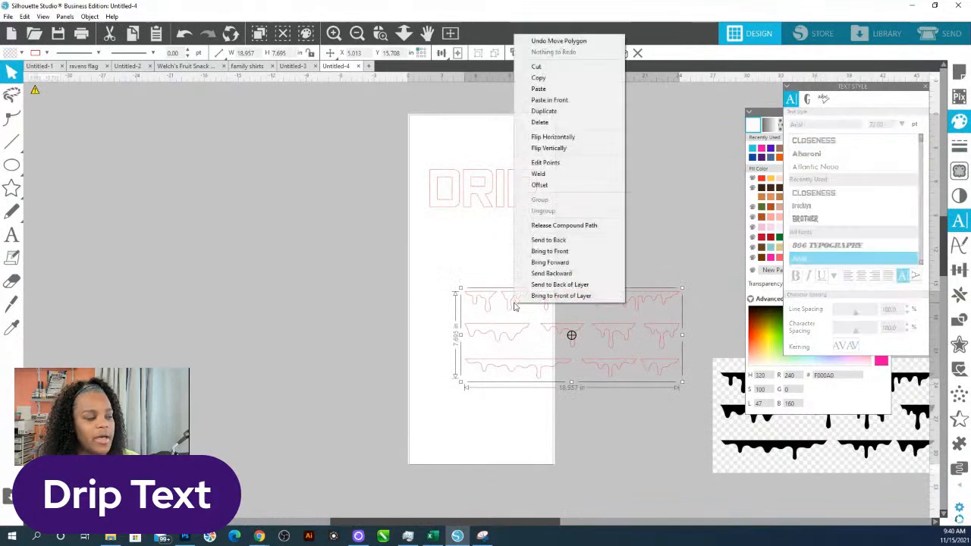
left_click(528, 226)
left_click(535, 340)
left_click_drag(482, 305, 459, 222)
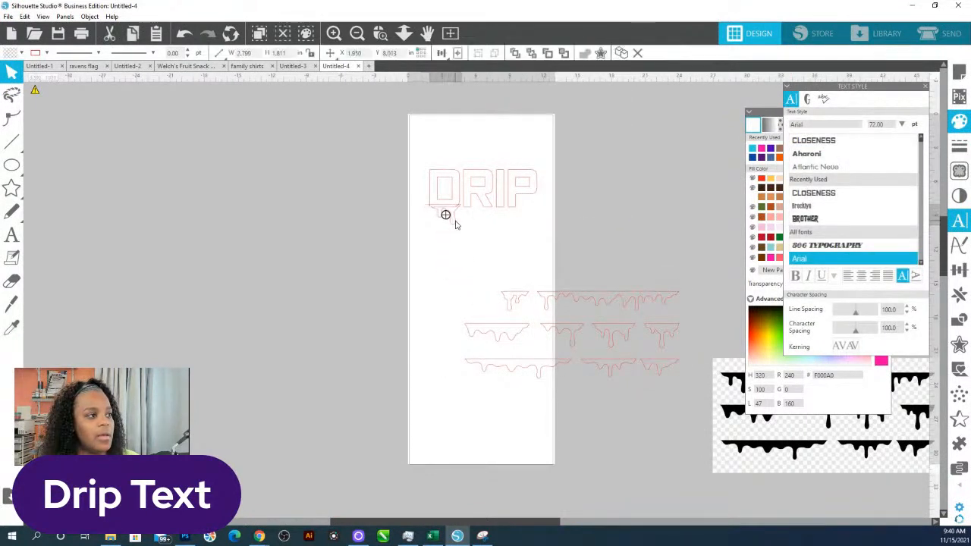
left_click(461, 221)
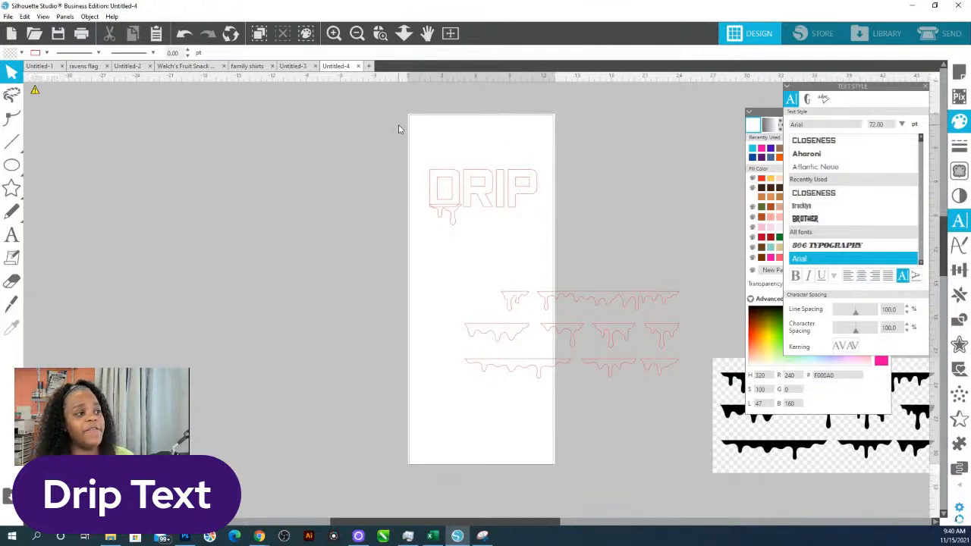
- Select the "DRIP" text and all drip shapes and try a pink fill, settling on yellow (FFEA00)
left_click_drag(365, 148, 677, 386)
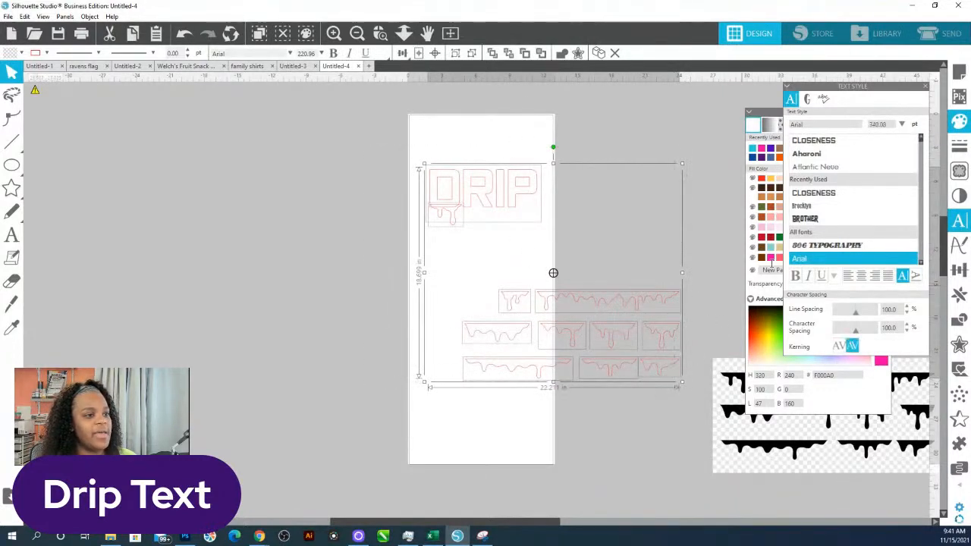
left_click(771, 260)
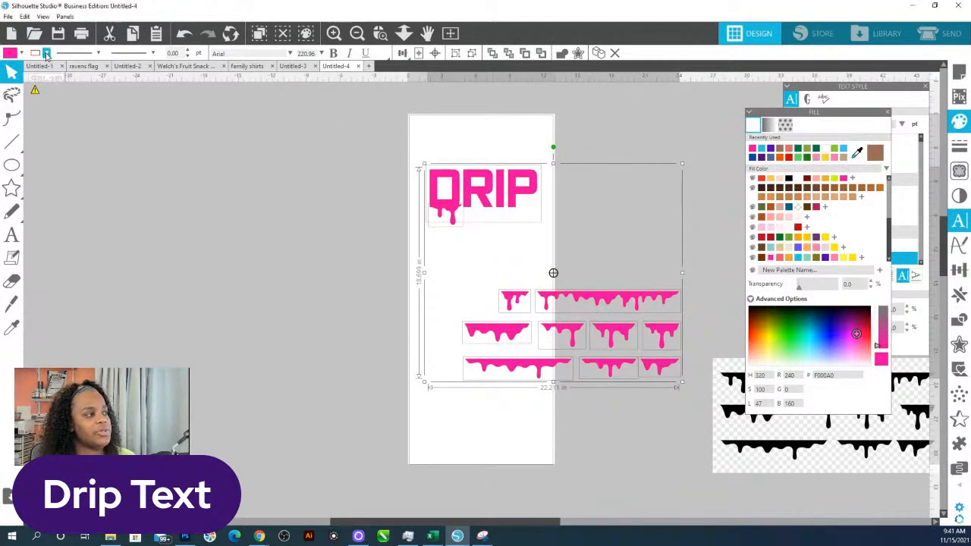
left_click(45, 53)
left_click(700, 234)
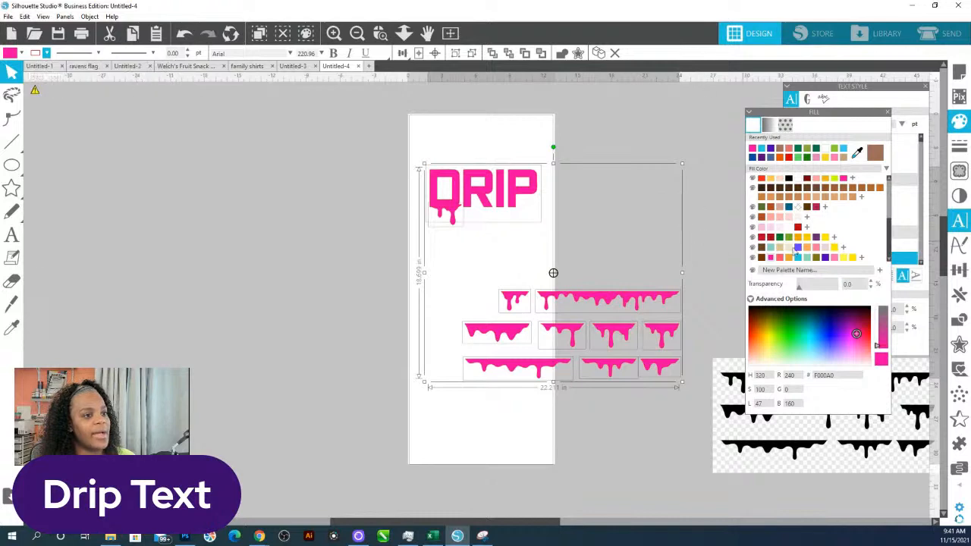
left_click(822, 250)
left_click(834, 248)
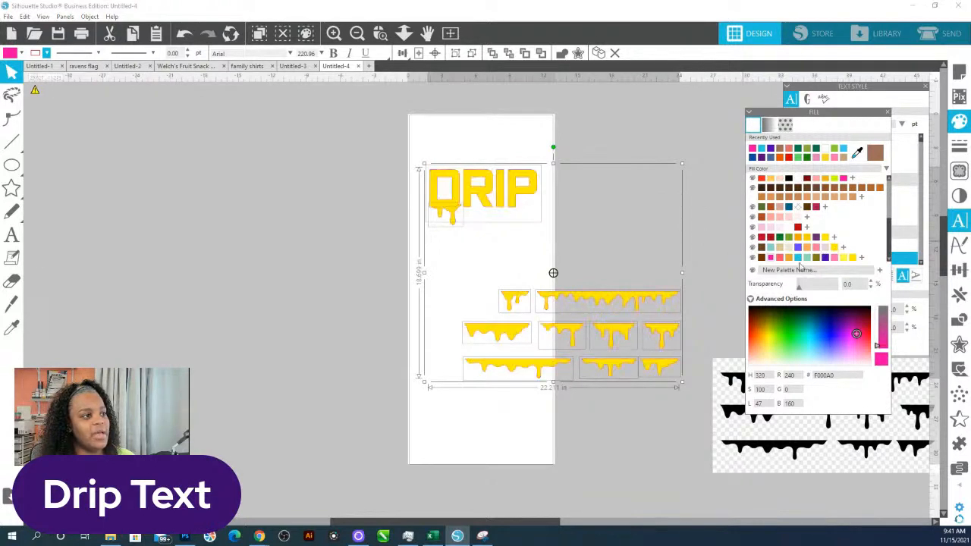
- Remove the line color from the selected "DRIP" text and drip shapes, leaving them without outlines
left_click(46, 53)
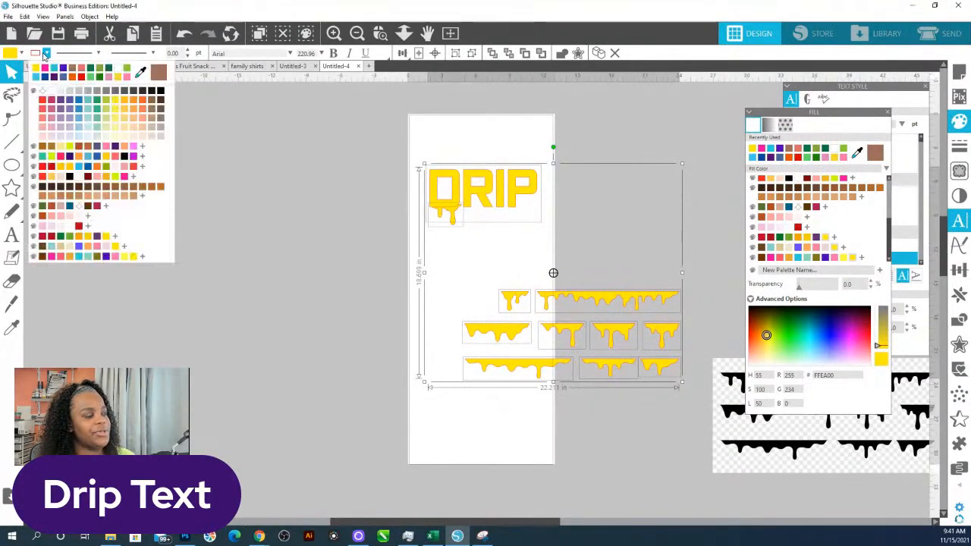
left_click(42, 92)
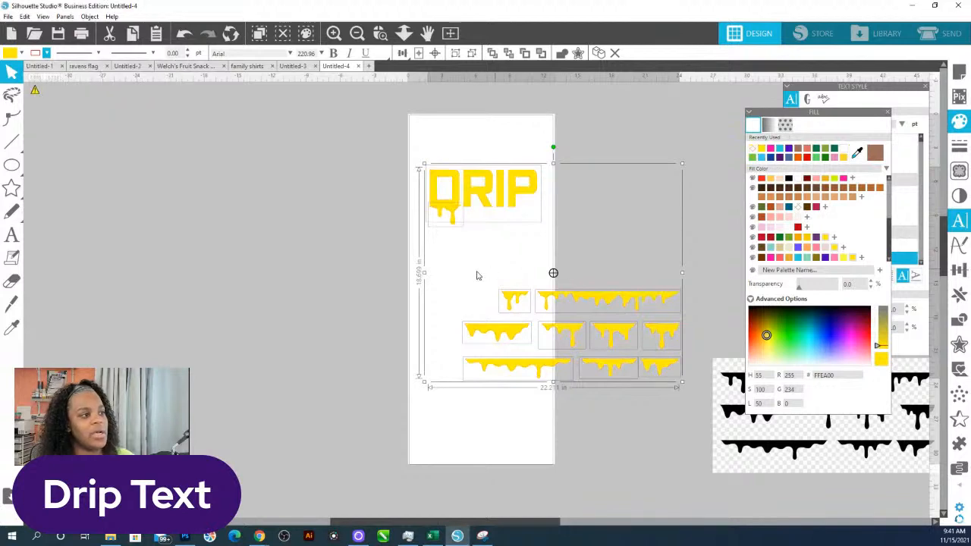
left_click(483, 245)
left_click(380, 33)
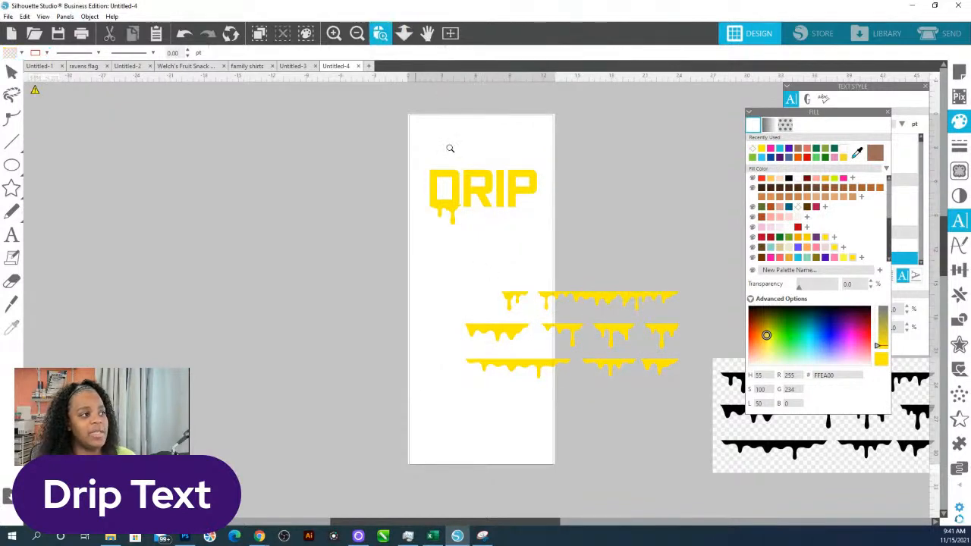
left_click_drag(451, 276, 704, 427)
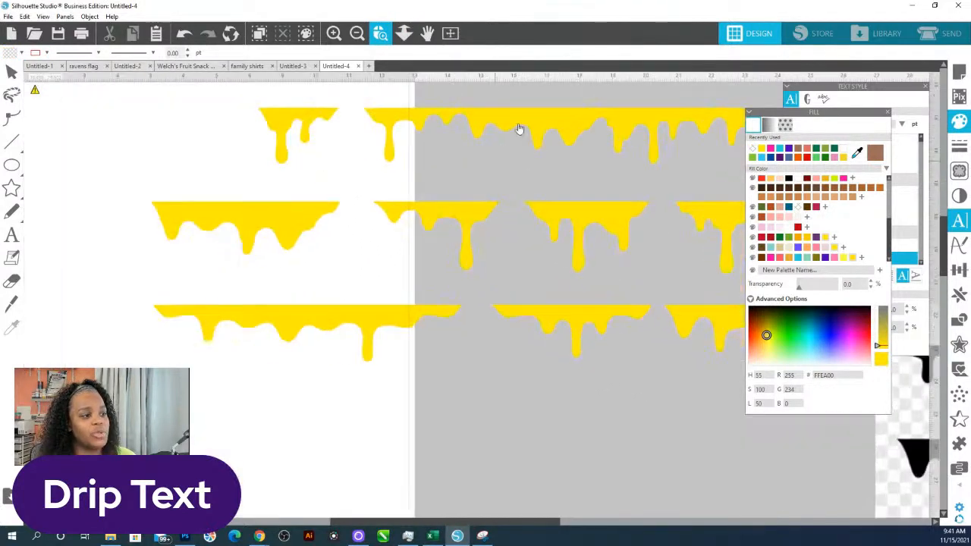
left_click(403, 33)
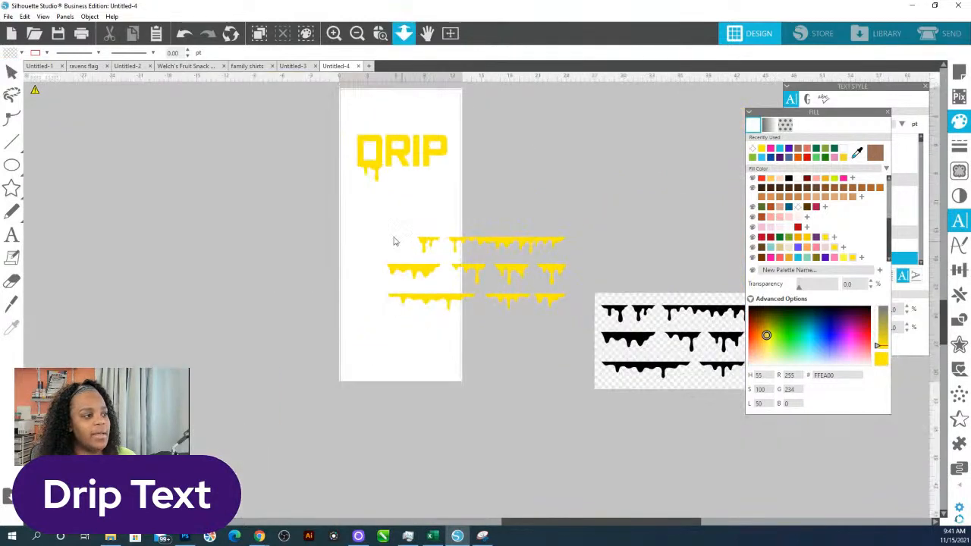
- Move the remaining yellow drip shapes together onto the page, just below the "DRIP" lettering
left_click_drag(395, 240, 486, 265)
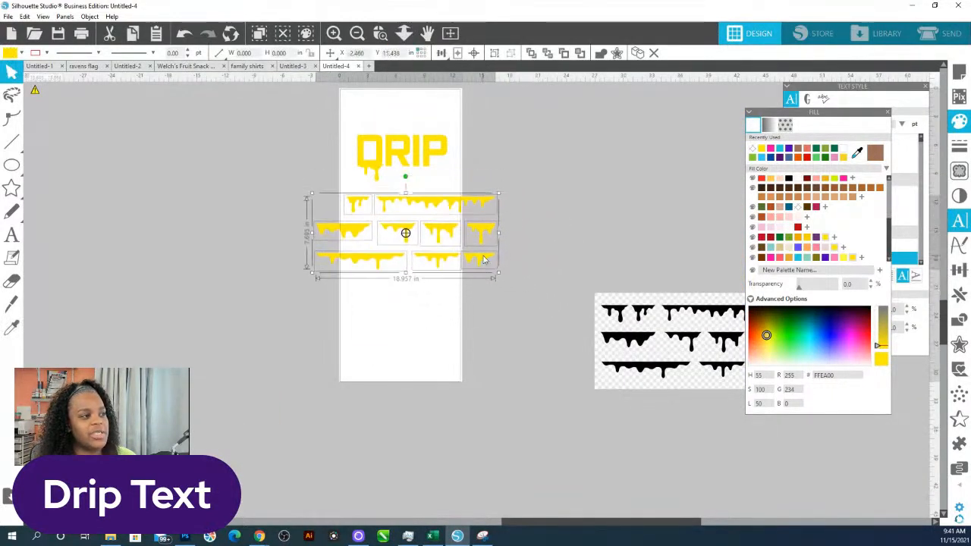
left_click(381, 34)
left_click_drag(343, 118, 500, 207)
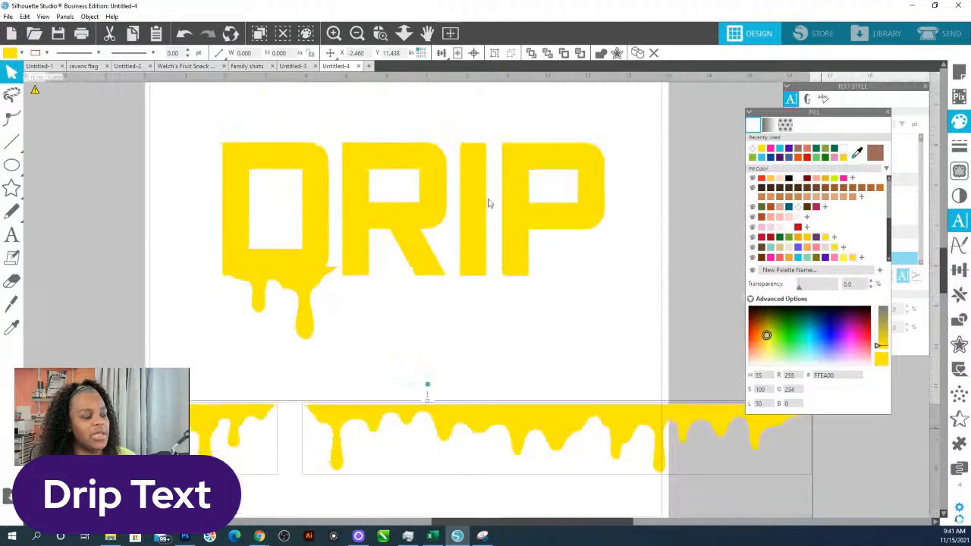
- Ungroup the "DRIP" text into individual letters
left_click(318, 325)
left_click_drag(318, 326, 338, 292)
left_click(355, 334)
right_click(390, 236)
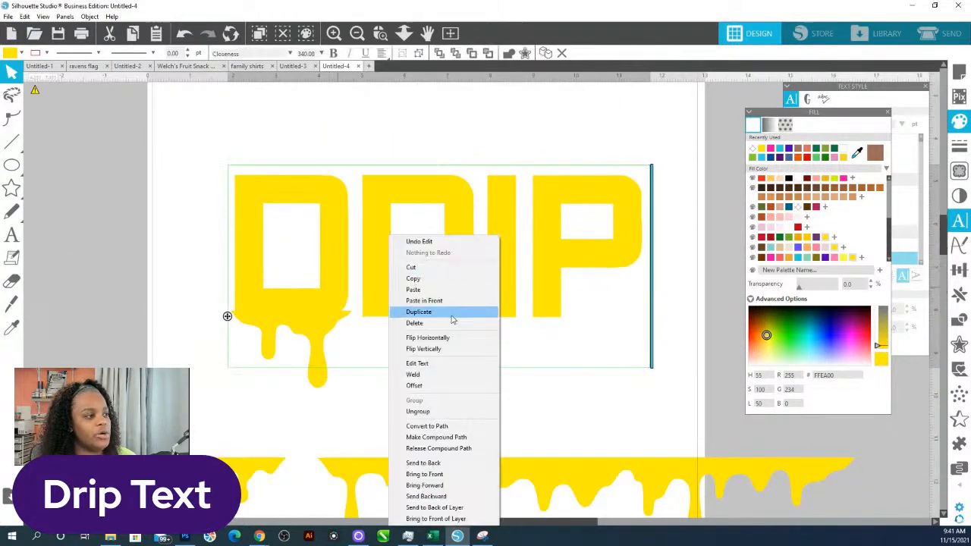
left_click(419, 411)
- Shrink the D's drip to about 2.3 by 1.6 in and align it with the letter's bottom edge
left_click(316, 346)
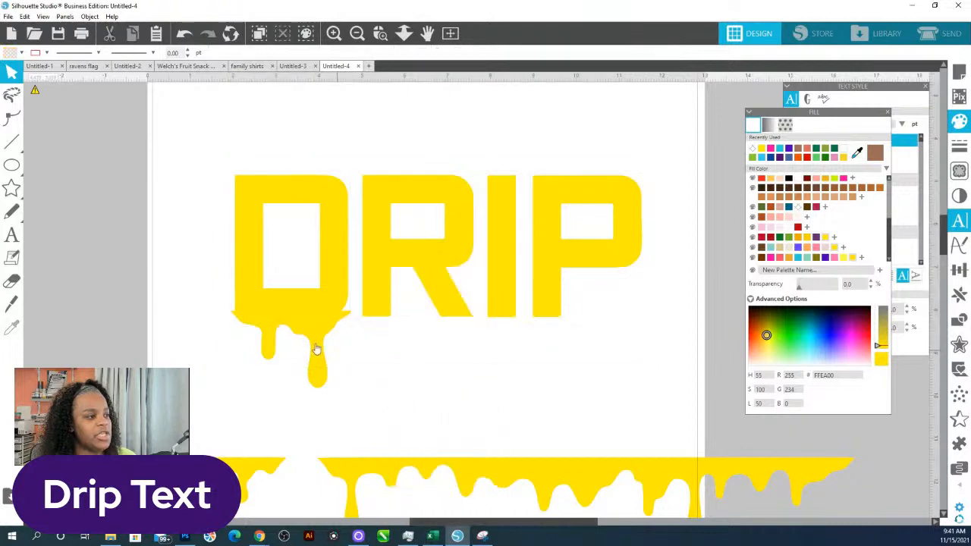
left_click_drag(318, 347, 316, 349)
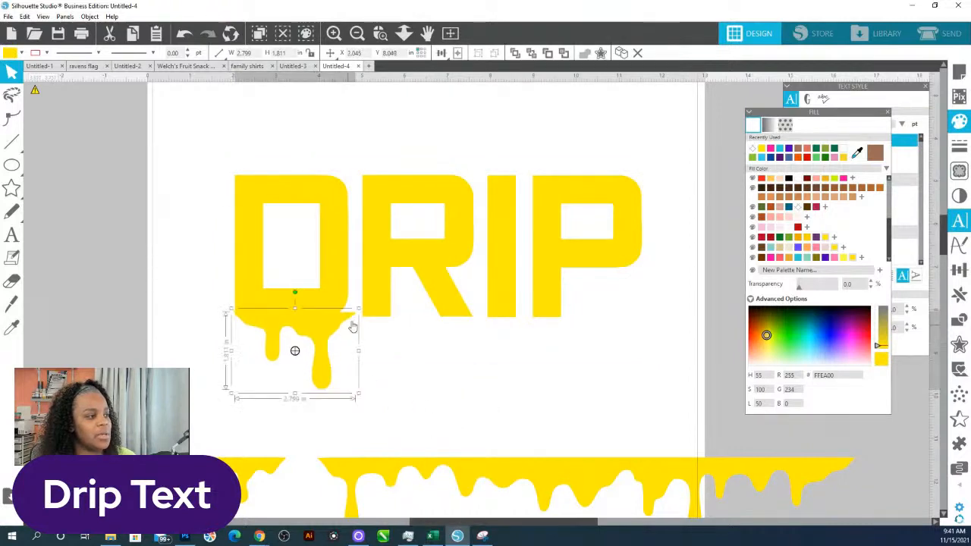
left_click_drag(359, 315, 341, 314)
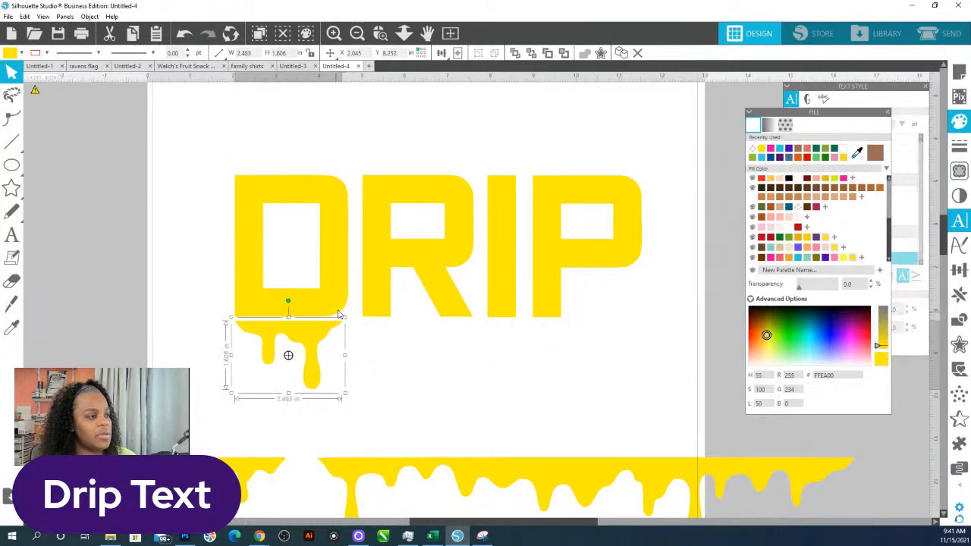
left_click_drag(347, 354, 309, 330)
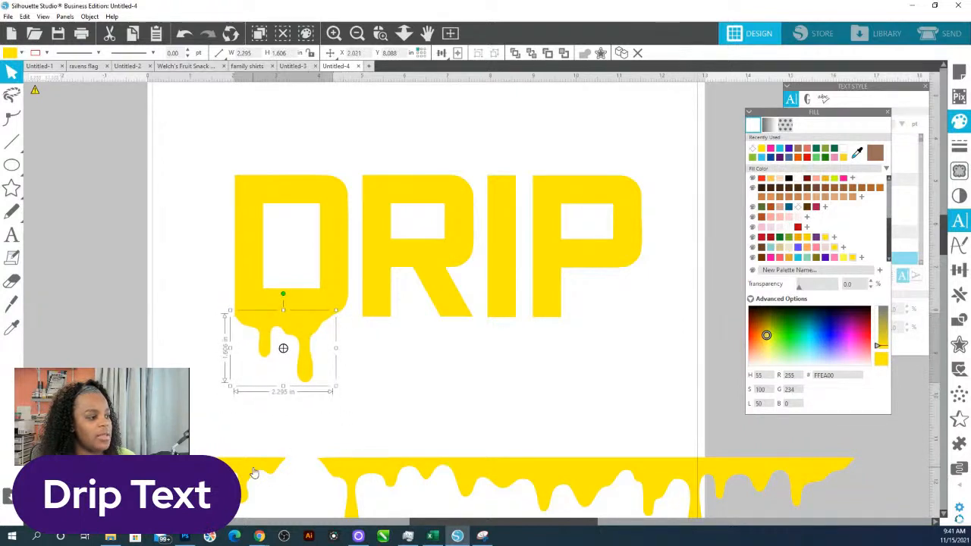
- Place the other small first-row drip under the P's stem and delete the points of its overhanging right part
left_click_drag(255, 473, 599, 328)
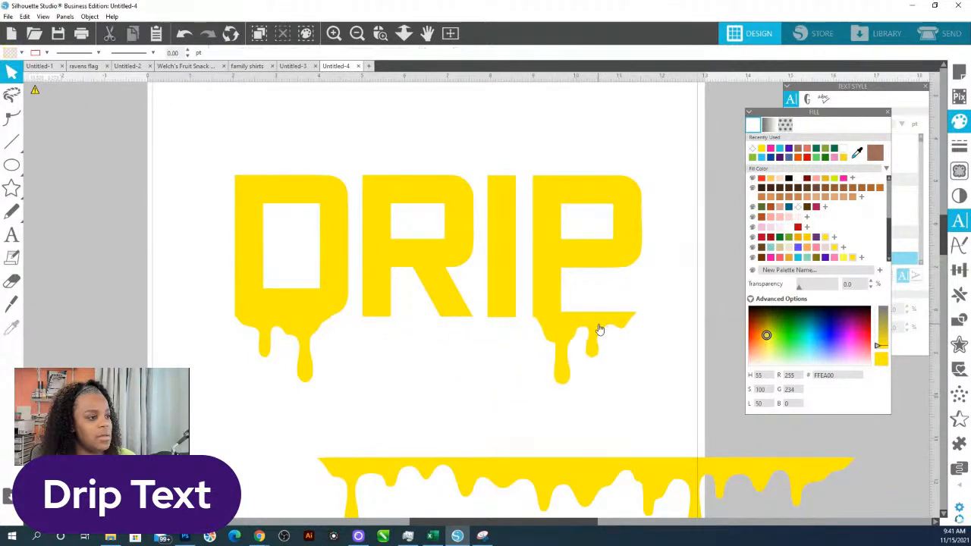
double_click(600, 327)
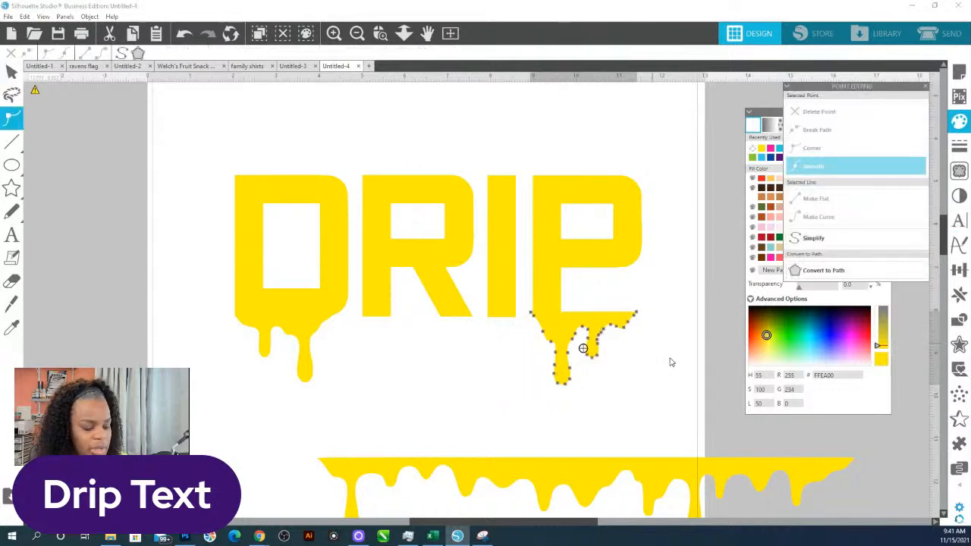
left_click(577, 312)
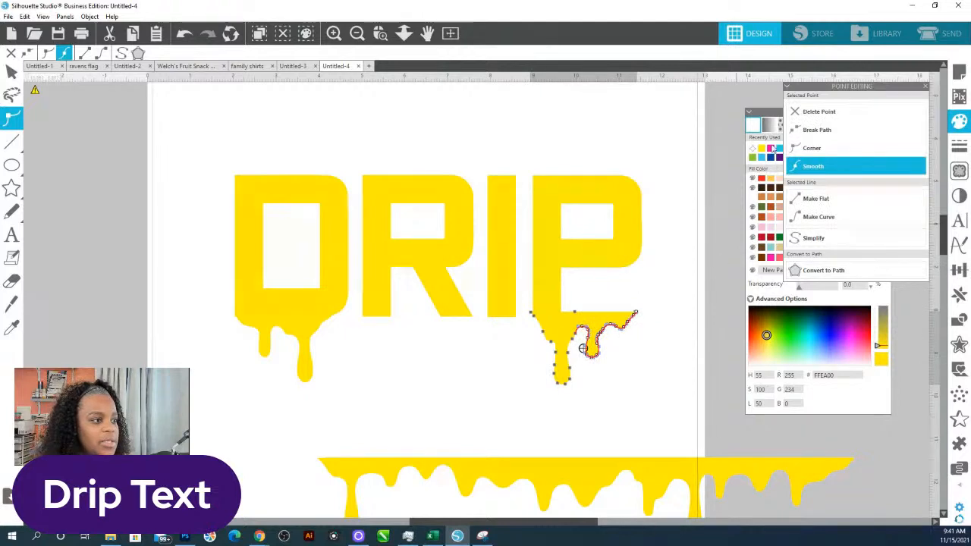
left_click(818, 111)
left_click(616, 330)
- Narrow the trimmed drip under the P and reshape its upper points to follow both sides of the stem
left_click(562, 320)
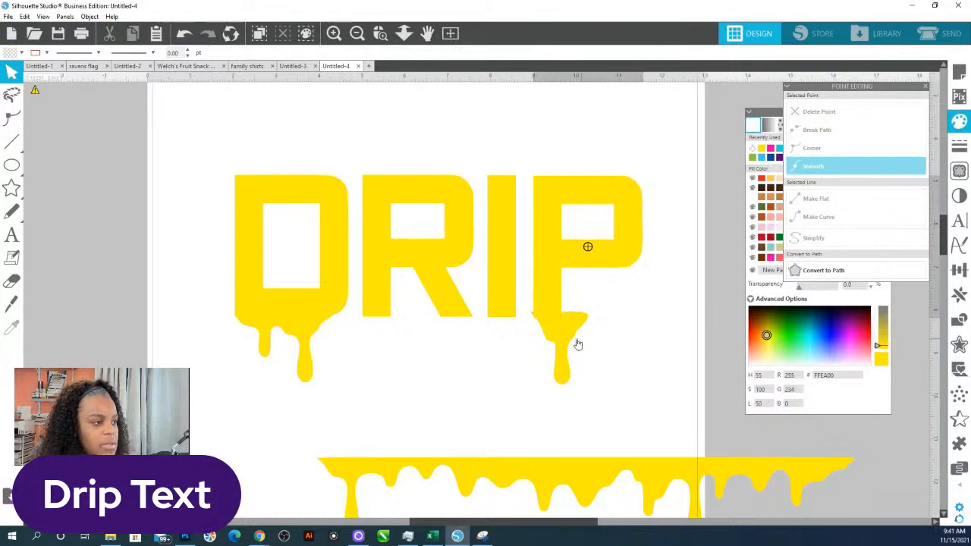
left_click(577, 340)
left_click_drag(565, 366, 549, 336)
double_click(549, 336)
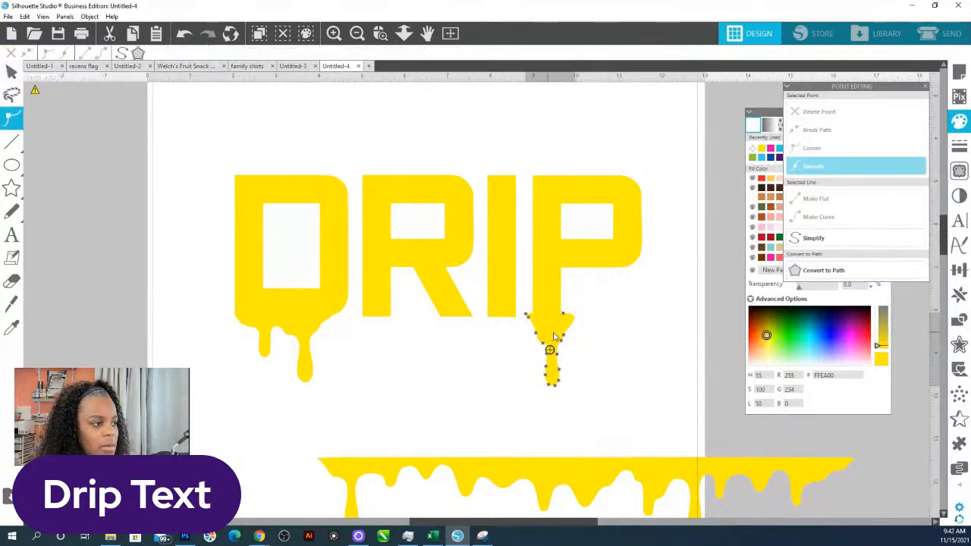
left_click(563, 315)
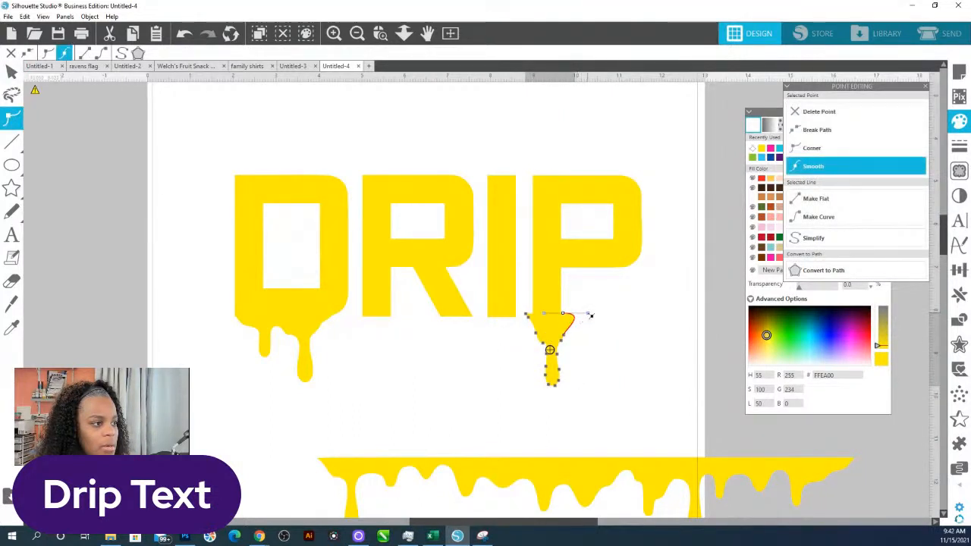
left_click_drag(590, 315, 563, 318)
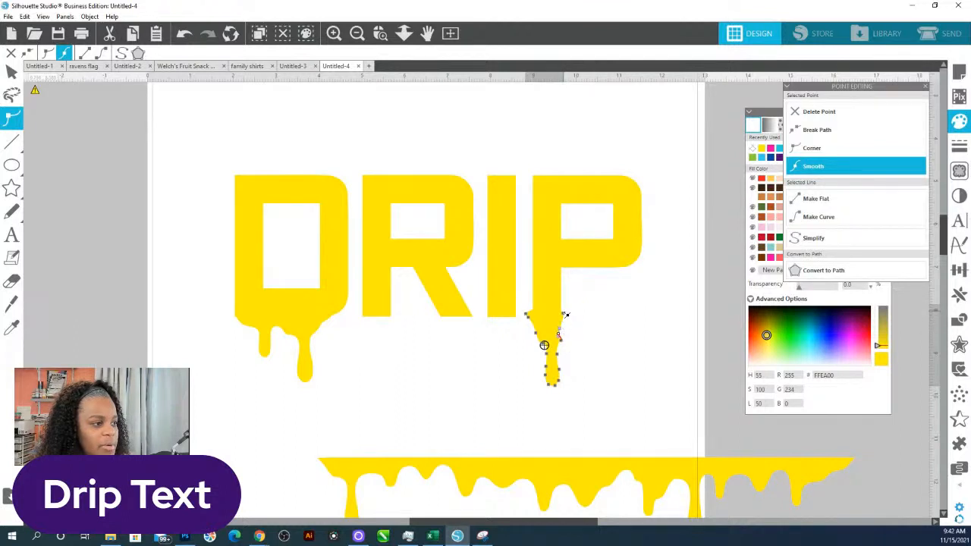
mouse_move(563, 316)
left_mouse_down()
mouse_move(560, 308)
mouse_move(529, 318)
left_mouse_up()
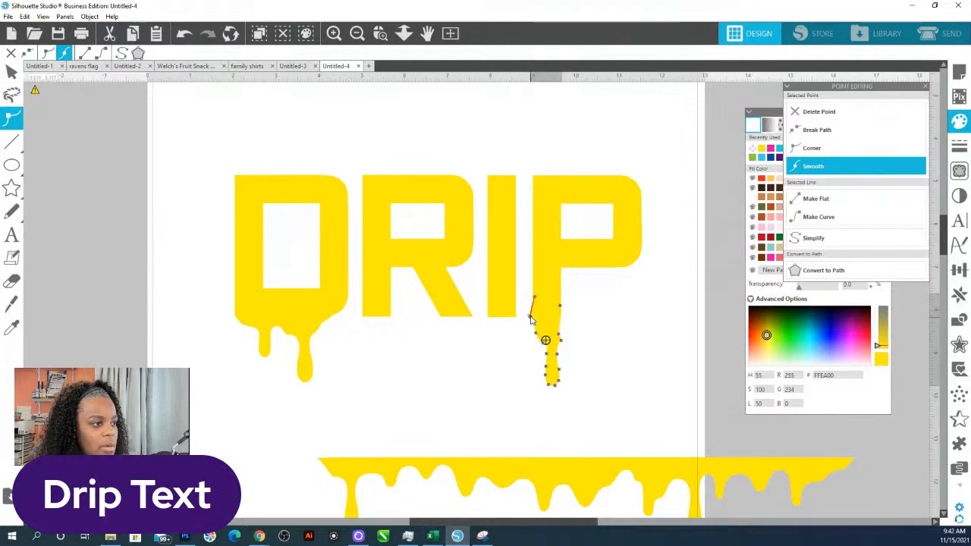
left_click(638, 338)
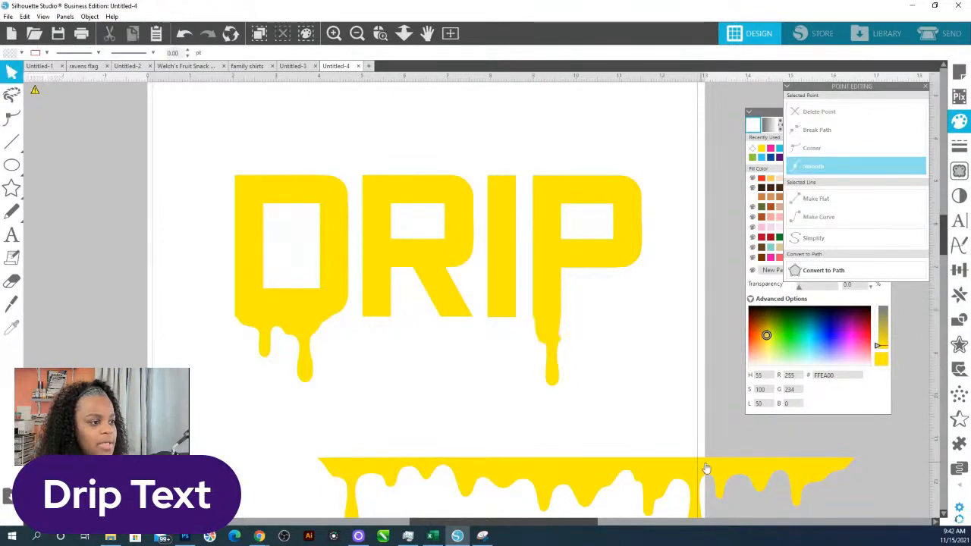
- Place the leftmost second-row drip along the R's bottom edge and shrink it to about 2.57 by 1.18 in
left_click(405, 33)
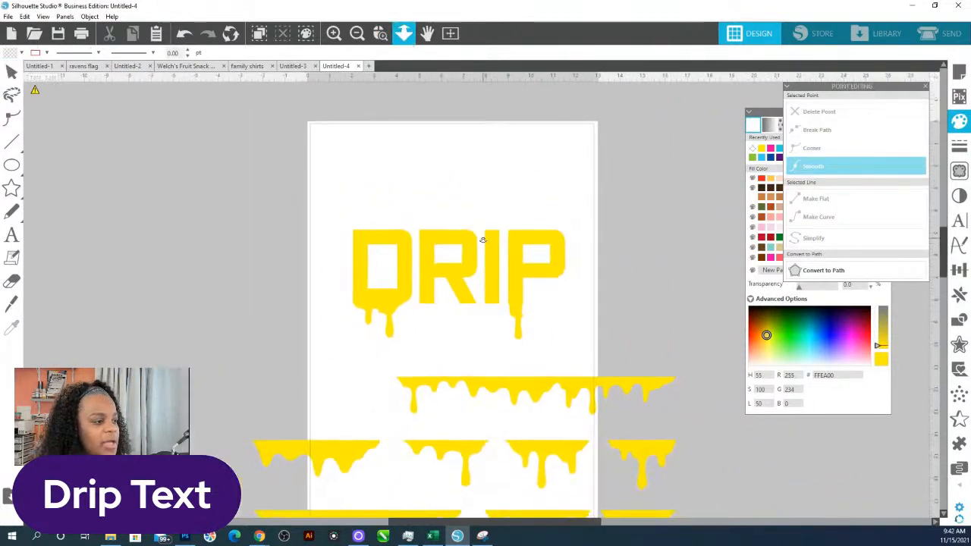
scroll(515, 425, "down", 1)
left_click_drag(342, 402, 499, 262)
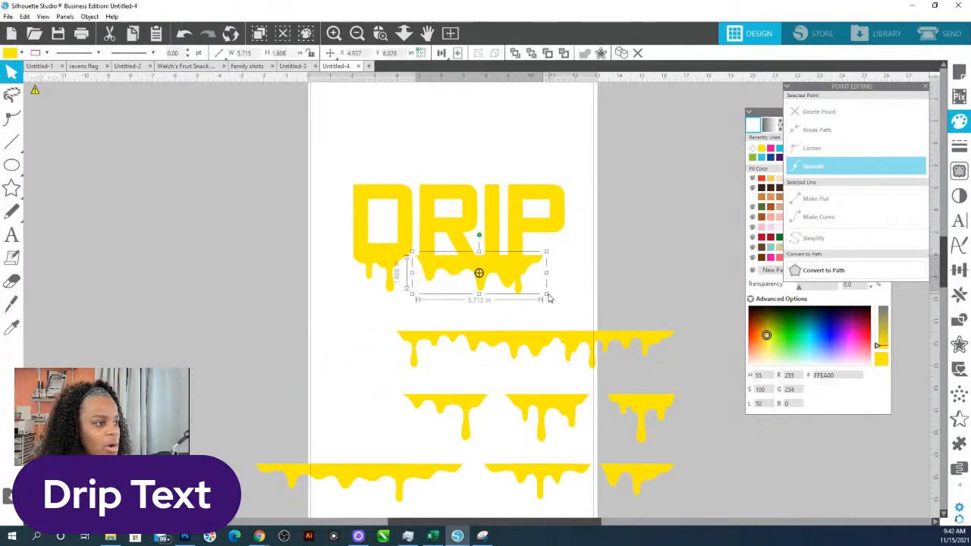
left_click_drag(546, 294, 447, 291)
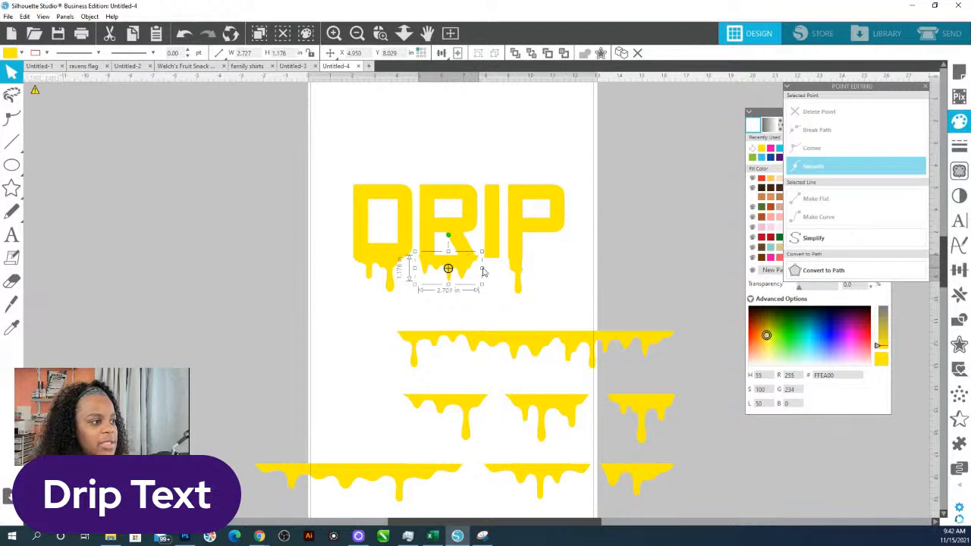
left_click_drag(482, 271, 480, 270)
- Place the rightmost second-row drip at the bottom of the I and shrink it to about 0.88 by 0.63 in
left_click_drag(637, 418, 551, 316)
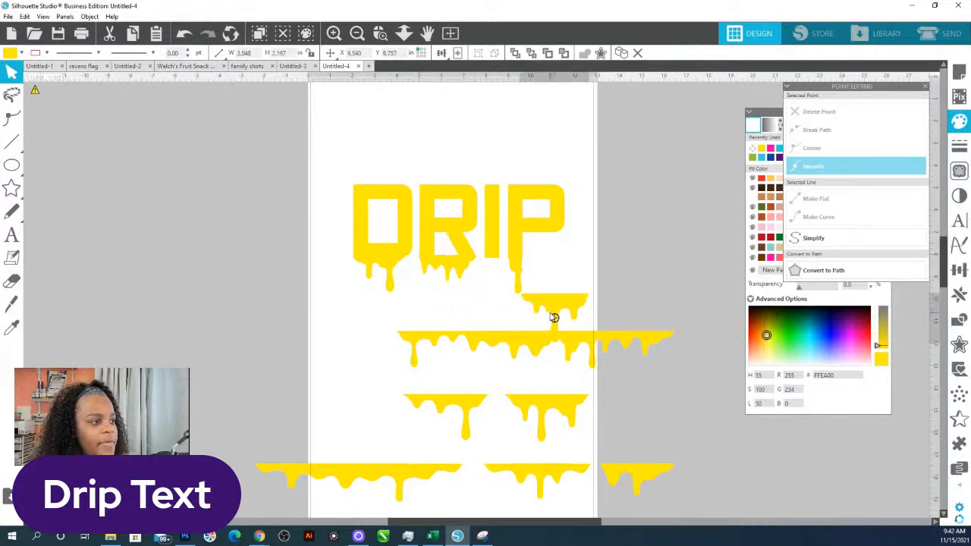
left_click_drag(594, 357, 499, 265)
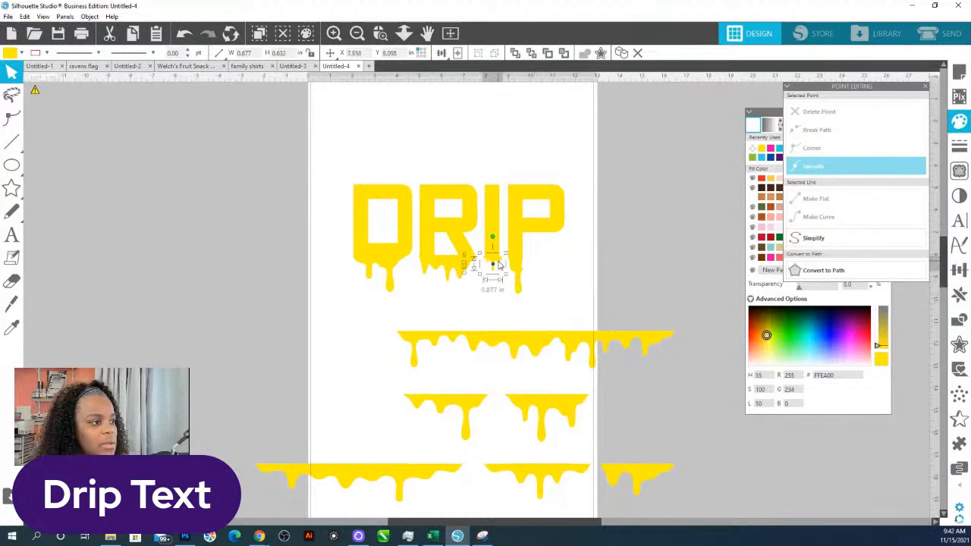
left_click(380, 33)
left_click_drag(457, 236, 506, 294)
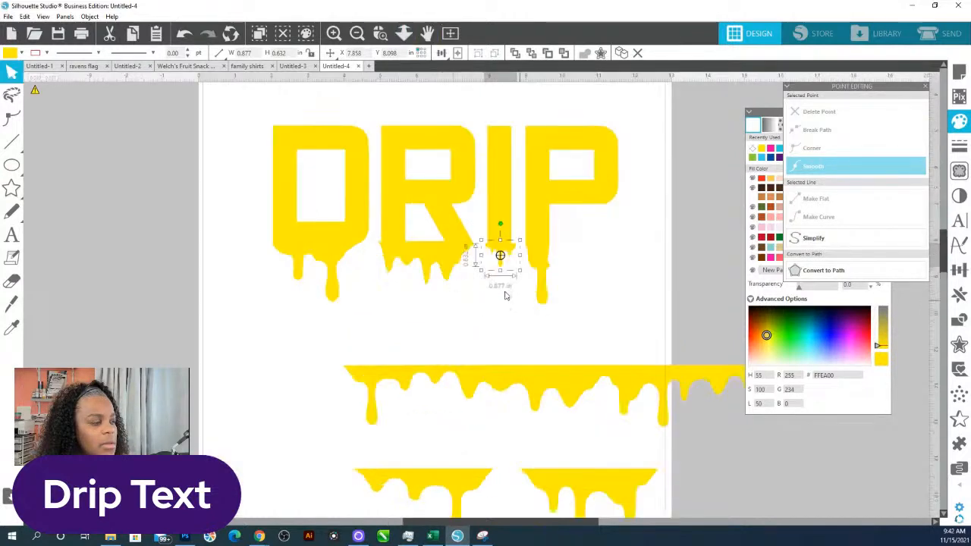
- Enlarge the drip under the I to about 1.42 in wide and 1.12 in high
left_click_drag(542, 333, 548, 363)
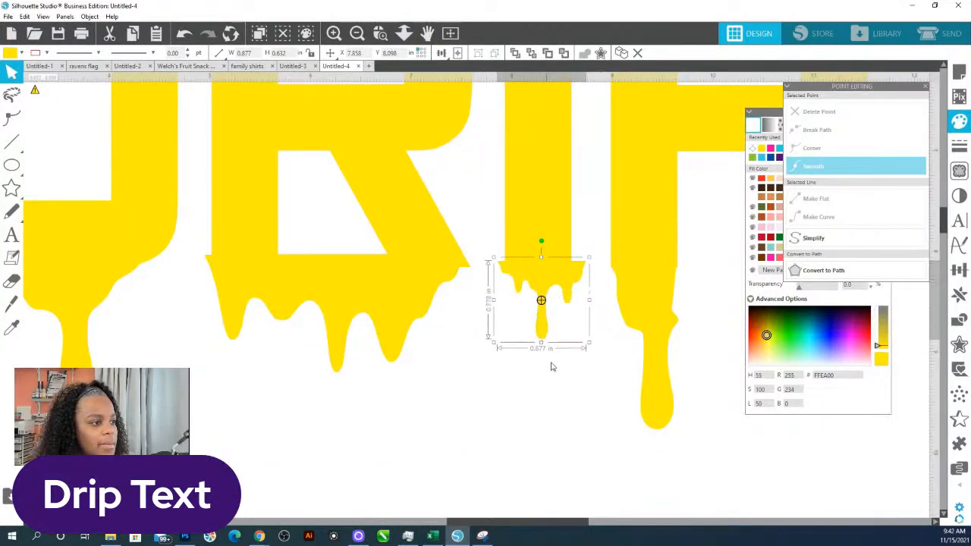
left_click_drag(590, 308, 572, 285)
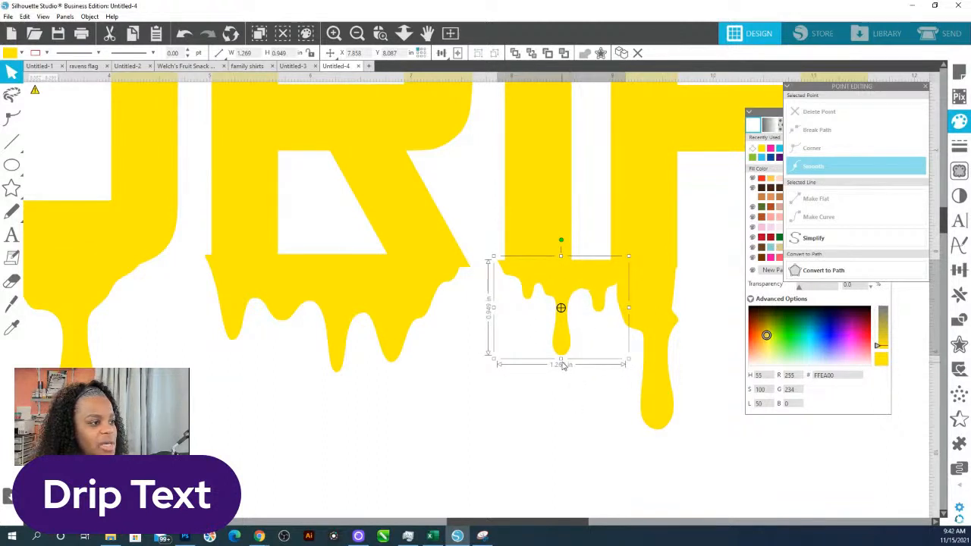
left_click_drag(562, 365, 562, 377)
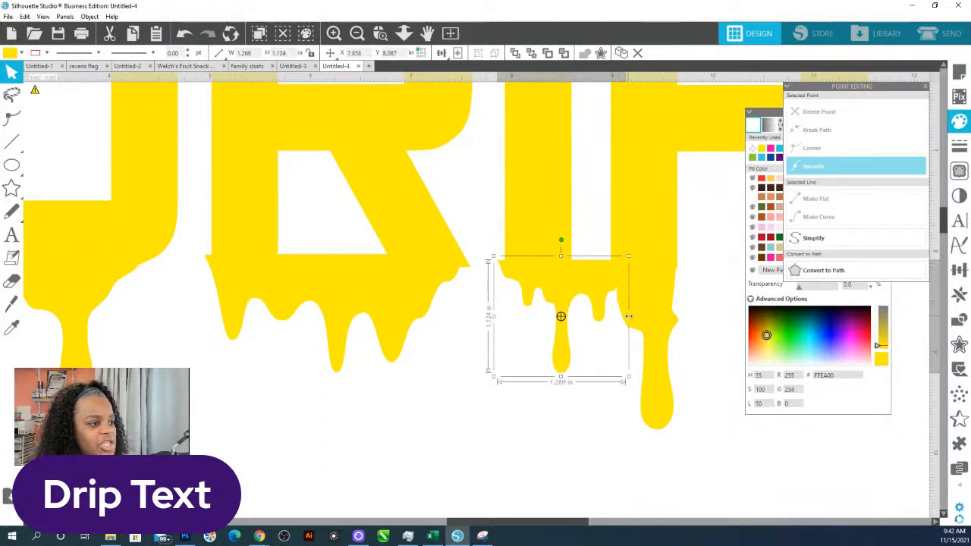
left_click_drag(628, 317, 644, 325)
left_click_drag(592, 290, 592, 290)
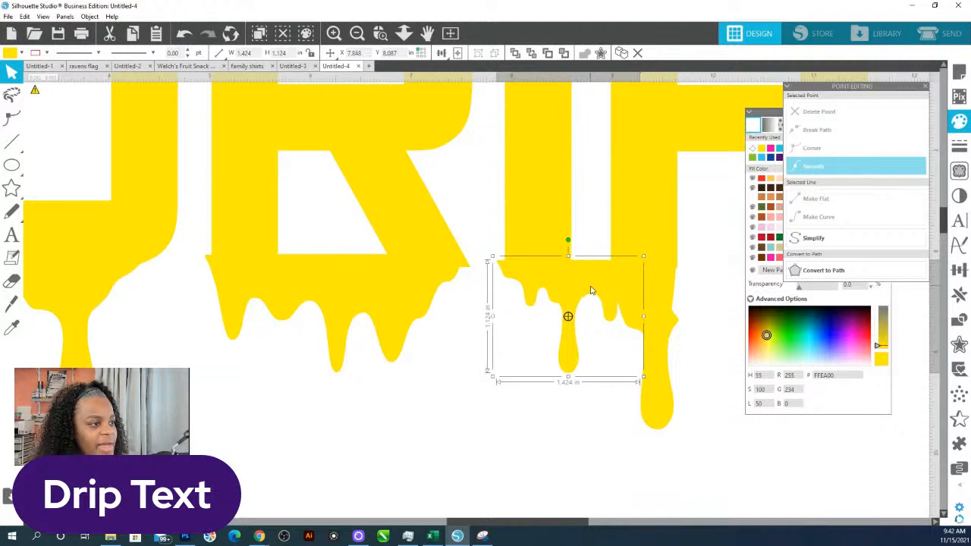
- Delete the points of the I drip's right part and align its remaining right edge with the stem
double_click(592, 291)
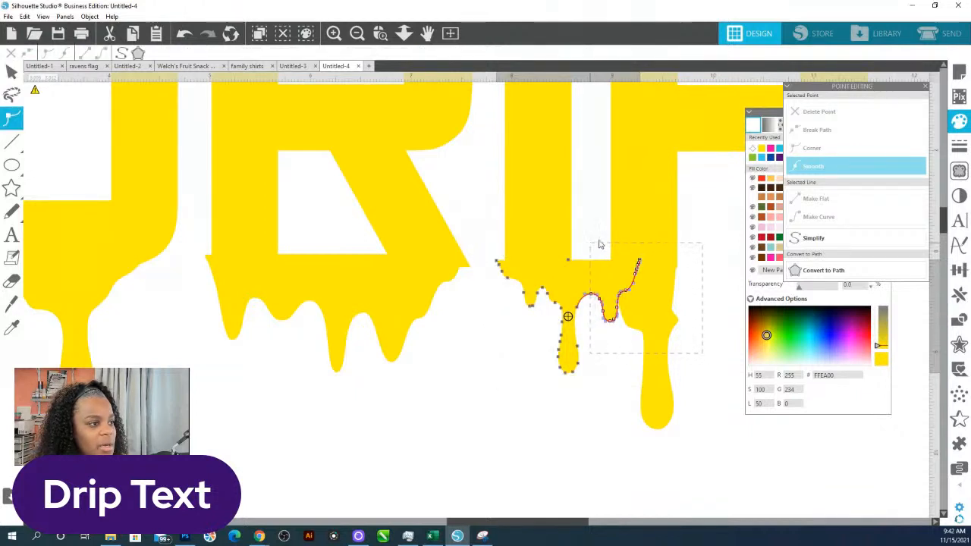
left_click(806, 132)
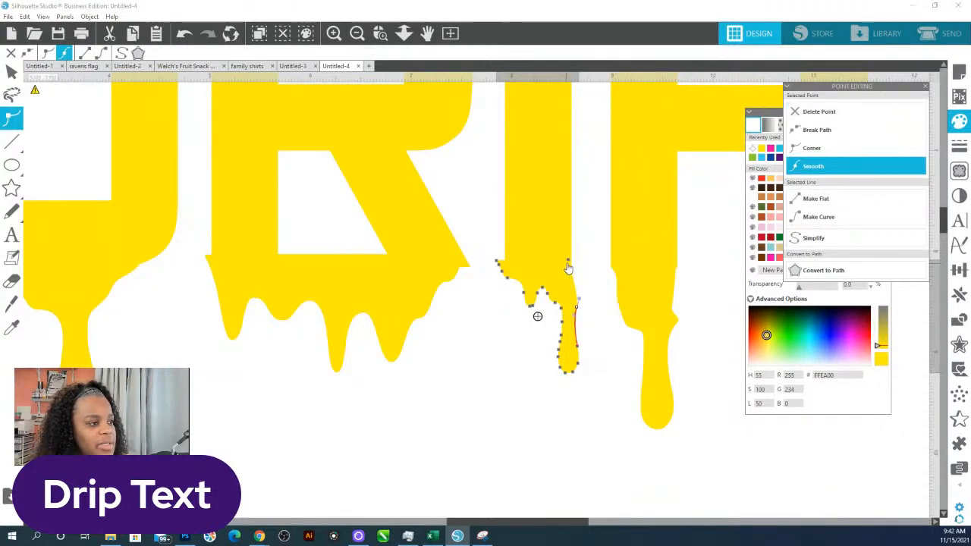
left_click_drag(569, 260, 570, 255)
left_click_drag(577, 307, 573, 286)
- Reshape the I drip's upper-left points so its left edge follows the letter's stem
left_click(498, 265)
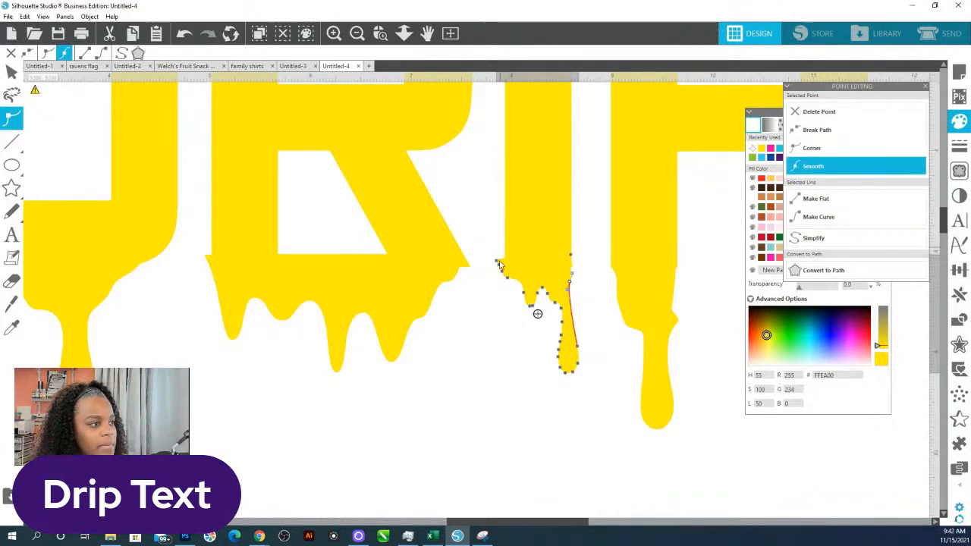
left_click(496, 260)
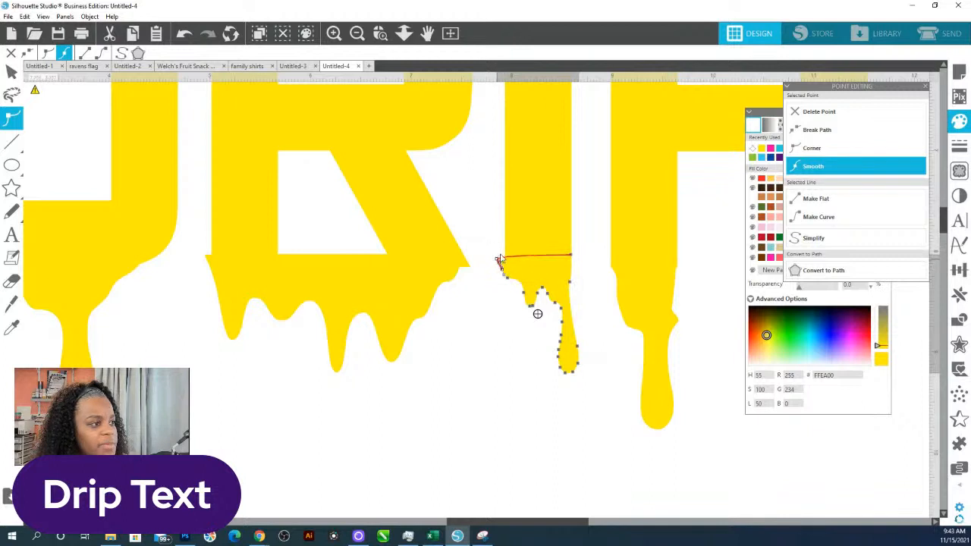
left_click_drag(499, 259, 510, 245)
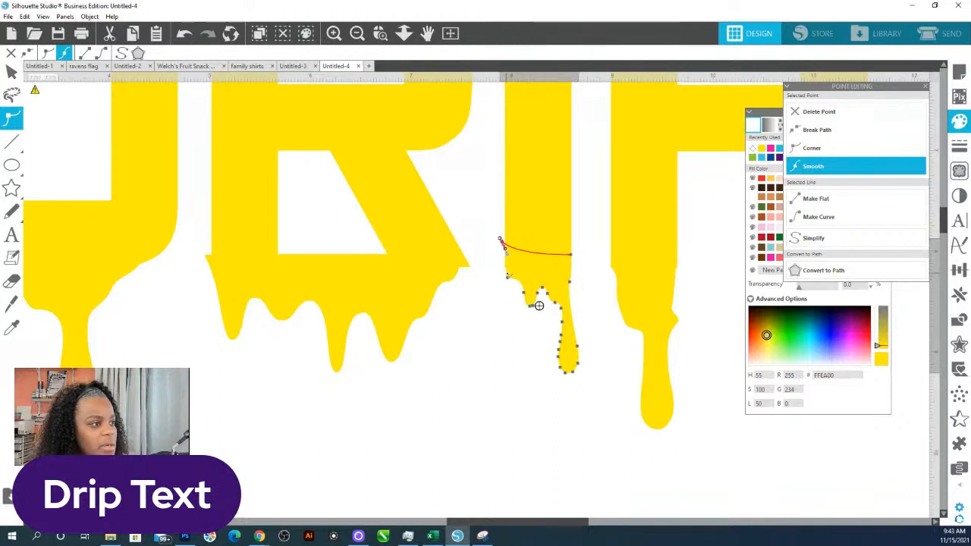
left_click(507, 275)
left_click(605, 422)
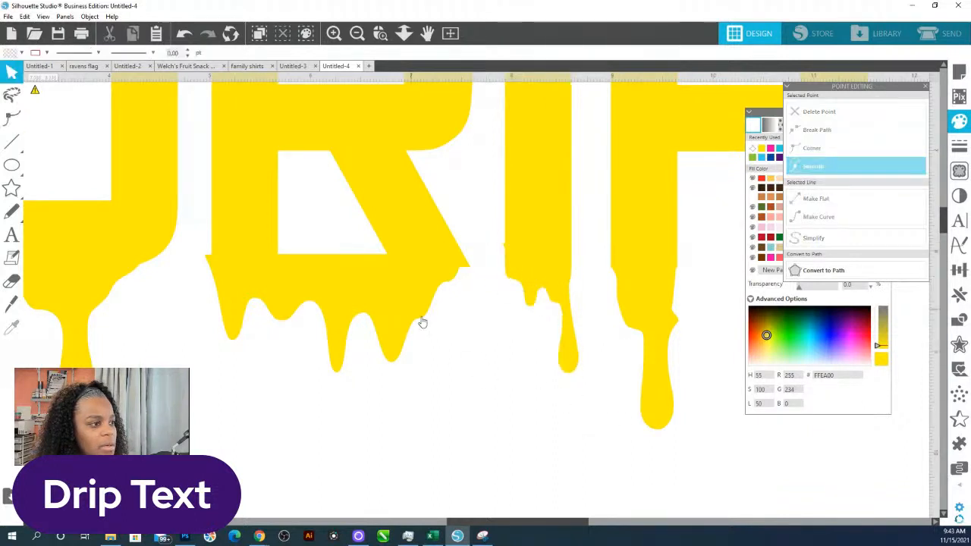
- Pull the I drip's protruding upper-left corner point inside the letter
left_click(529, 297)
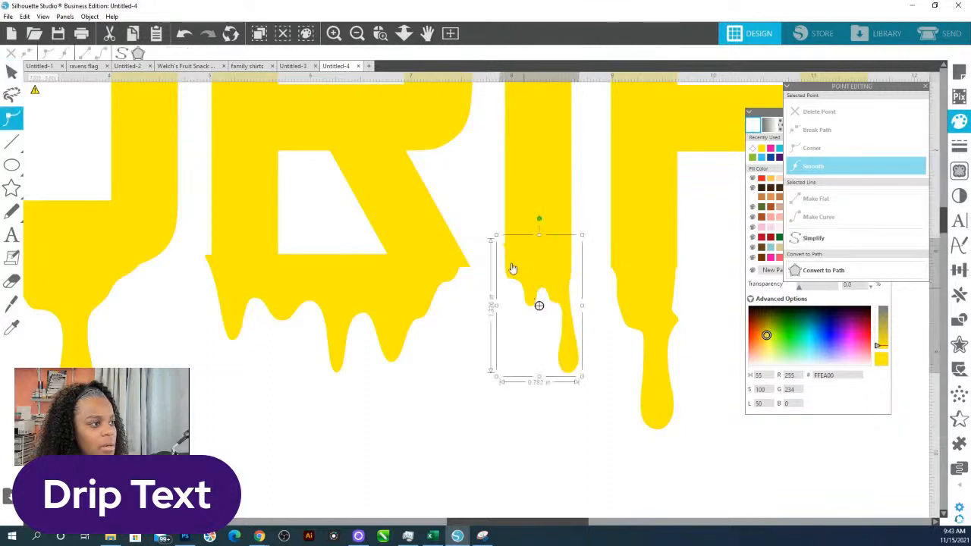
left_click(533, 316)
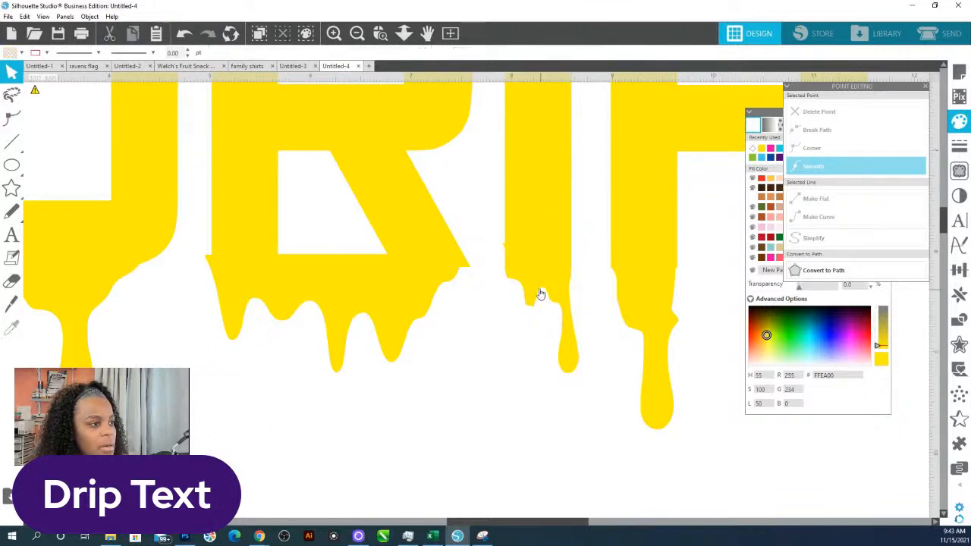
left_click(540, 295)
left_click(539, 297)
left_click_drag(501, 239, 508, 246)
left_click(403, 392)
- Select the drip attached beneath the R
left_click(290, 276)
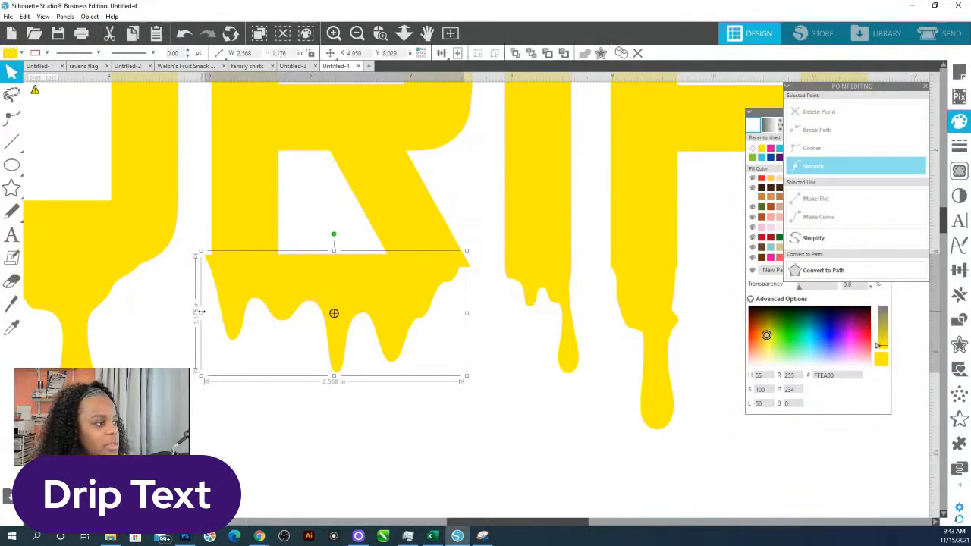
- Widen the drip under the R to about 2.58 in and adjust its upper corner points to meet the letter's edges
left_click_drag(201, 312, 199, 316)
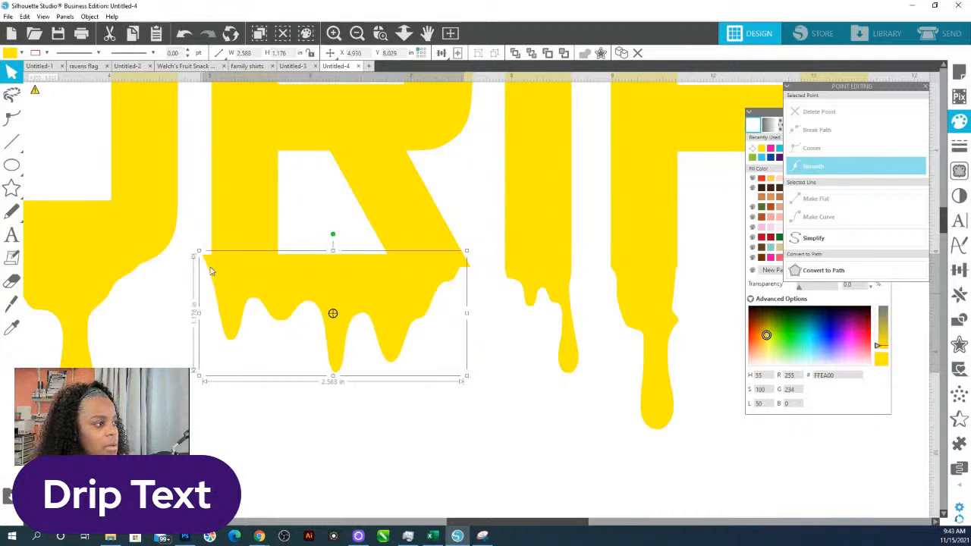
double_click(213, 253)
double_click(214, 271)
double_click(209, 259)
left_click(207, 260)
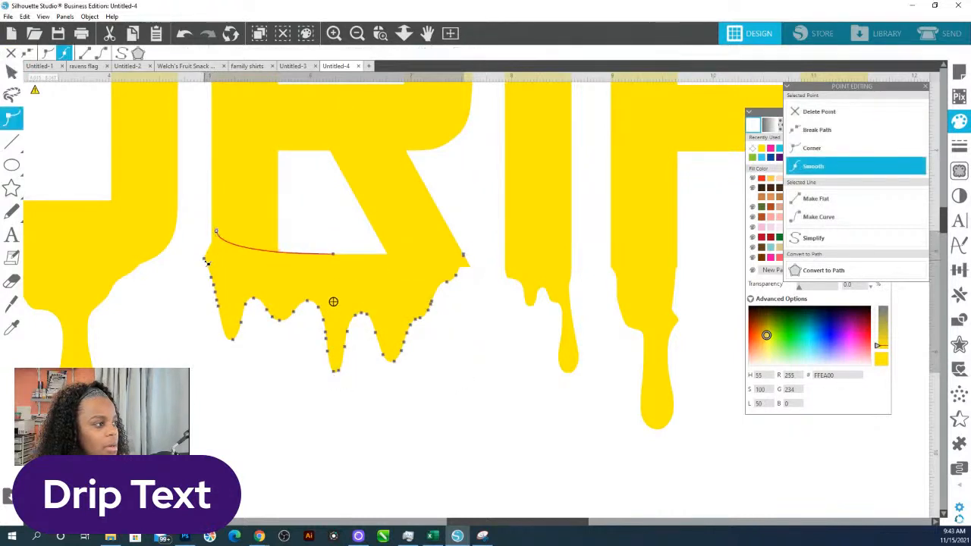
left_click(210, 264)
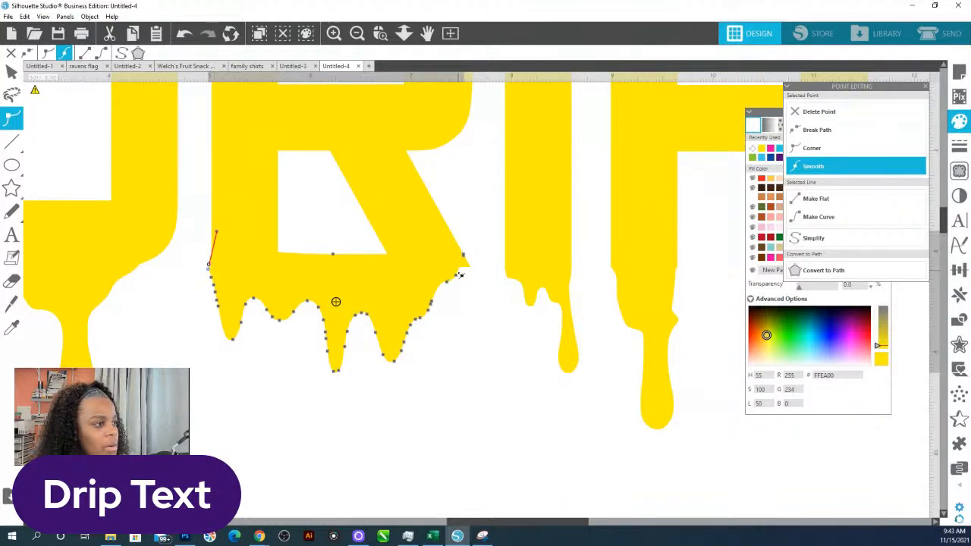
left_click_drag(457, 275, 468, 268)
left_click(479, 320)
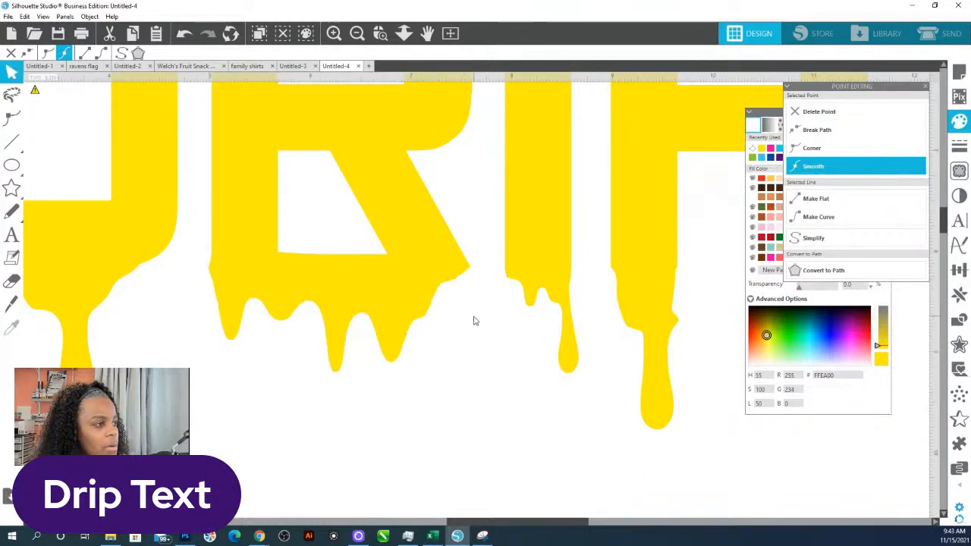
- Reshape the outer end of the R's drip with edit points, pulling down an extra rounded drip beneath the letter's leg
double_click(449, 278)
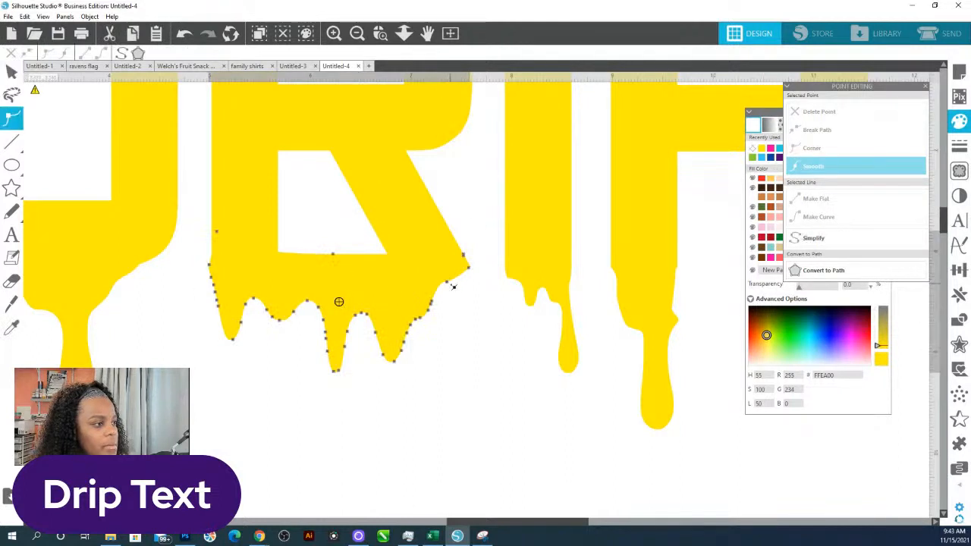
mouse_move(448, 282)
left_mouse_down()
mouse_move(466, 321)
mouse_move(469, 288)
mouse_move(461, 281)
left_mouse_up()
left_click(468, 289)
double_click(469, 290)
left_click(440, 297)
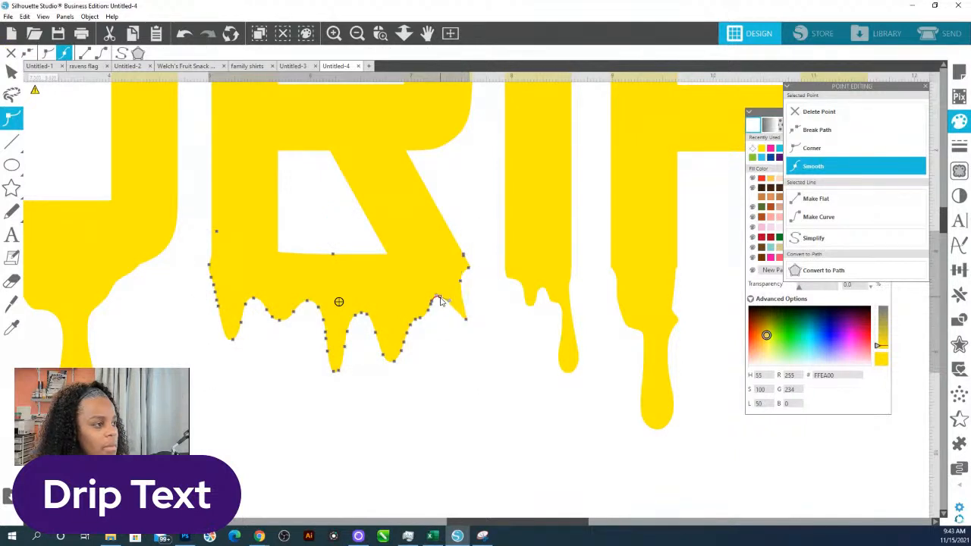
left_click(465, 320)
mouse_move(463, 320)
left_mouse_down()
mouse_move(436, 324)
mouse_move(478, 319)
mouse_move(457, 329)
left_mouse_up()
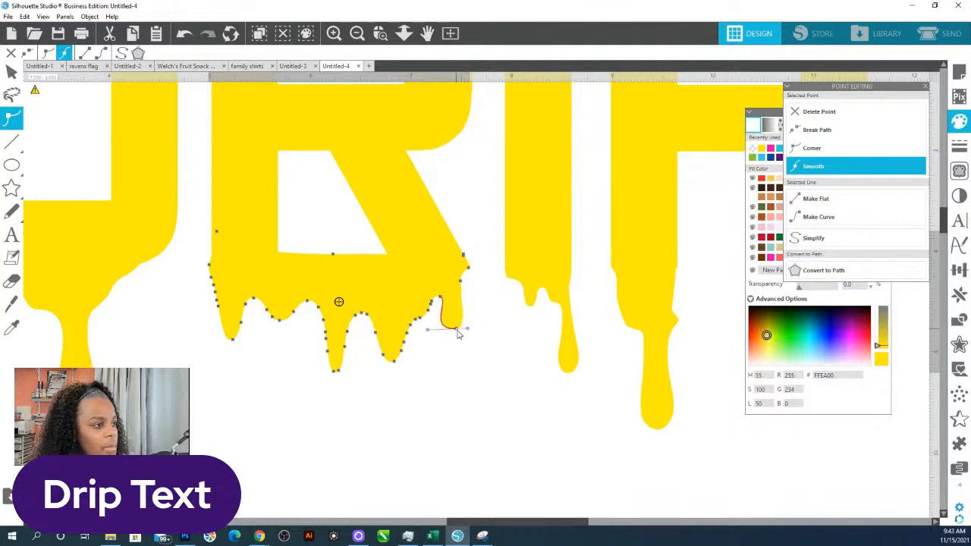
left_click(512, 312)
- Select the DRIP letters with their attached drips and weld them together
left_click(404, 33)
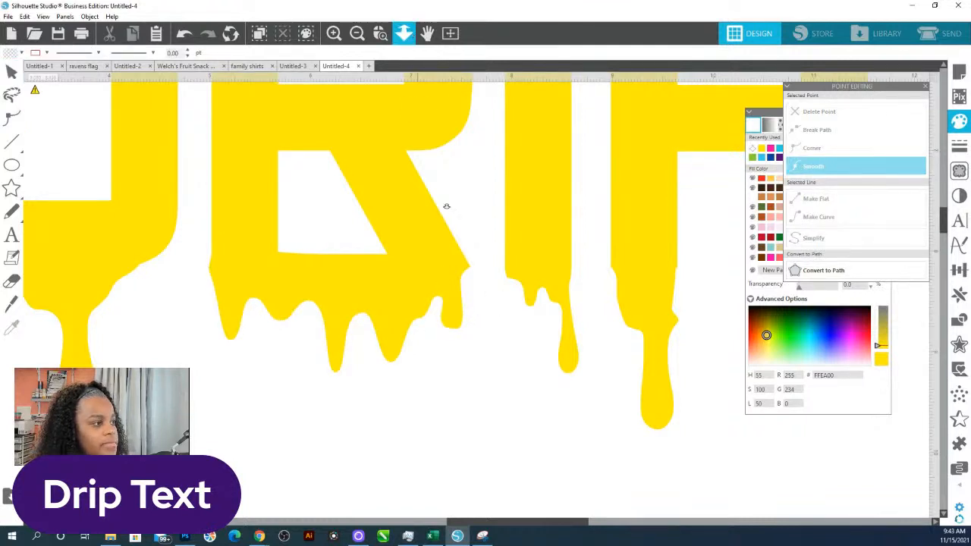
left_click(528, 308)
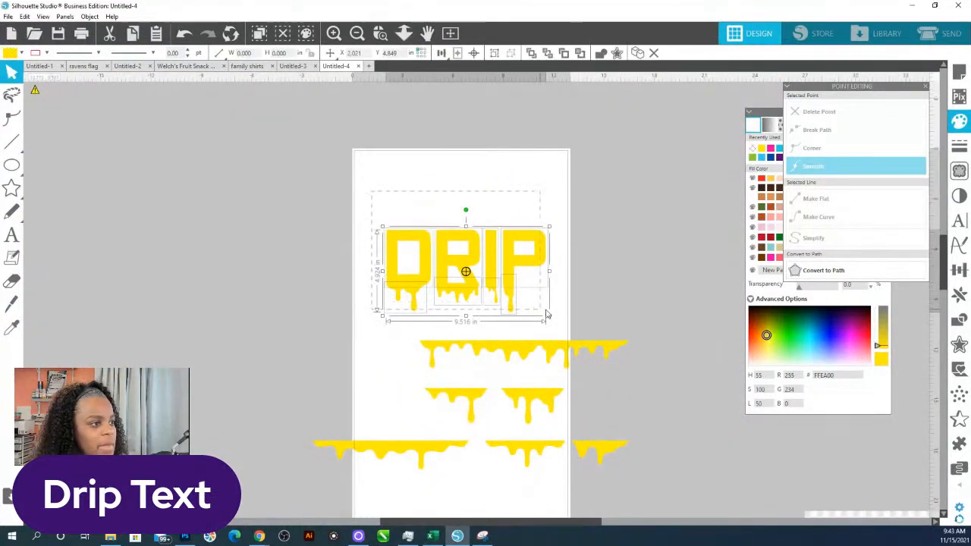
left_click(601, 55)
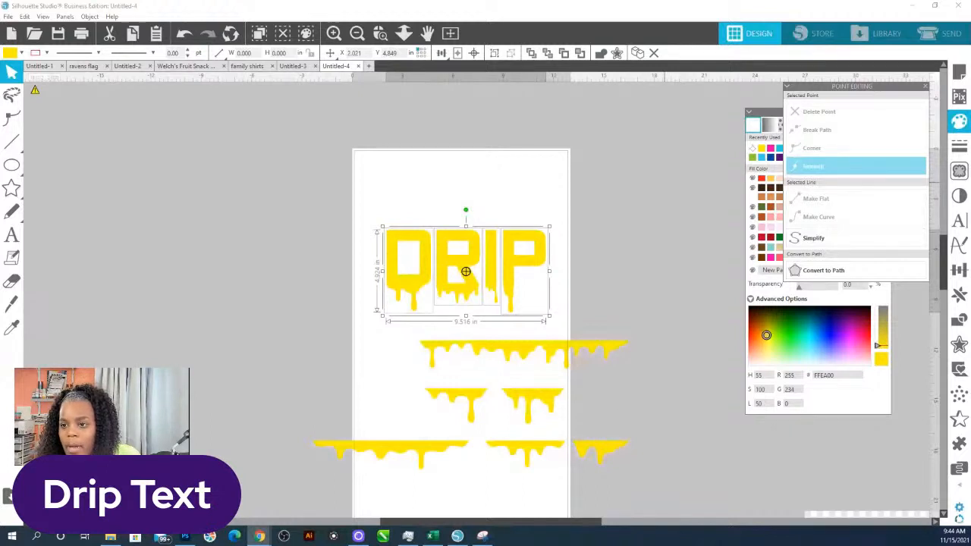
- Draw a circle about 11.43 in across beside the page and add a concentric inner copy about 9.86 in across
left_click(12, 165)
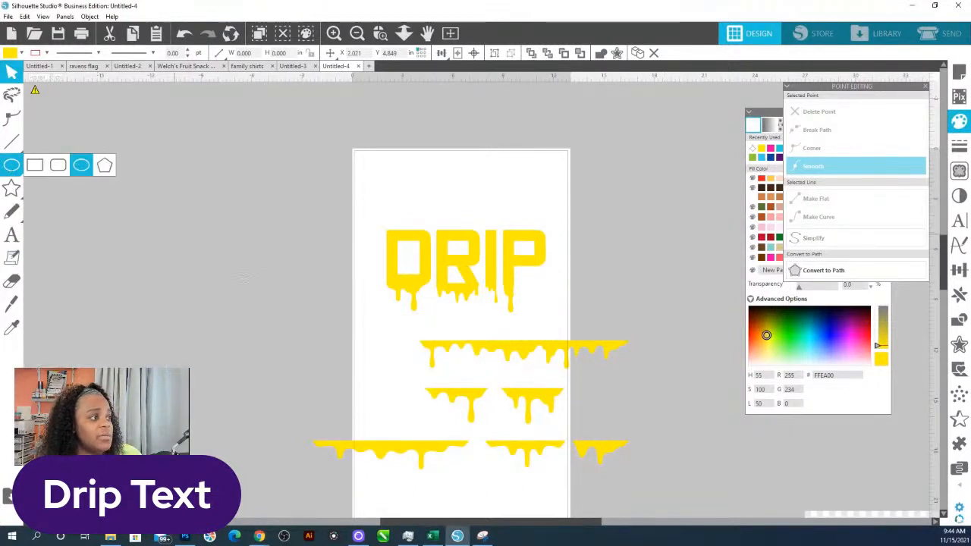
left_click_drag(210, 235, 309, 333)
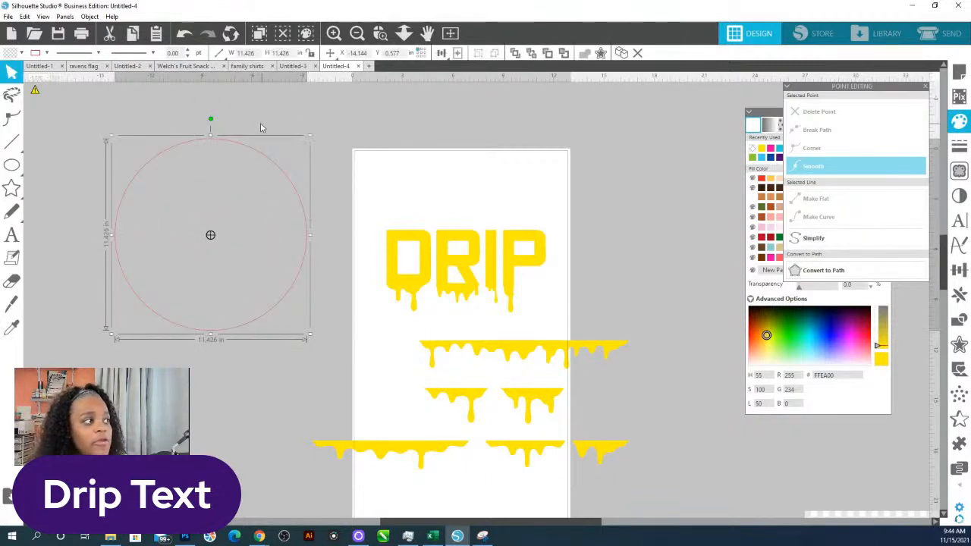
left_click(21, 52)
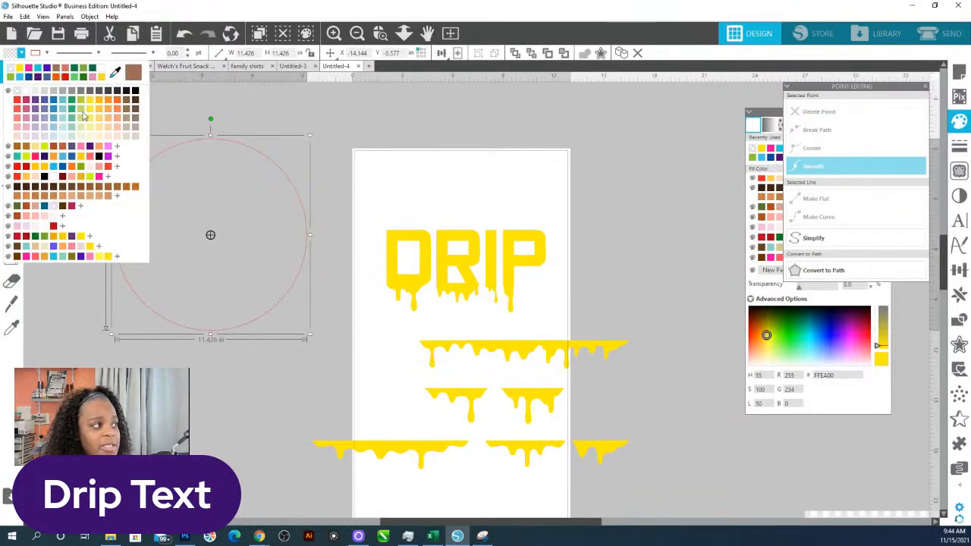
left_click(305, 211)
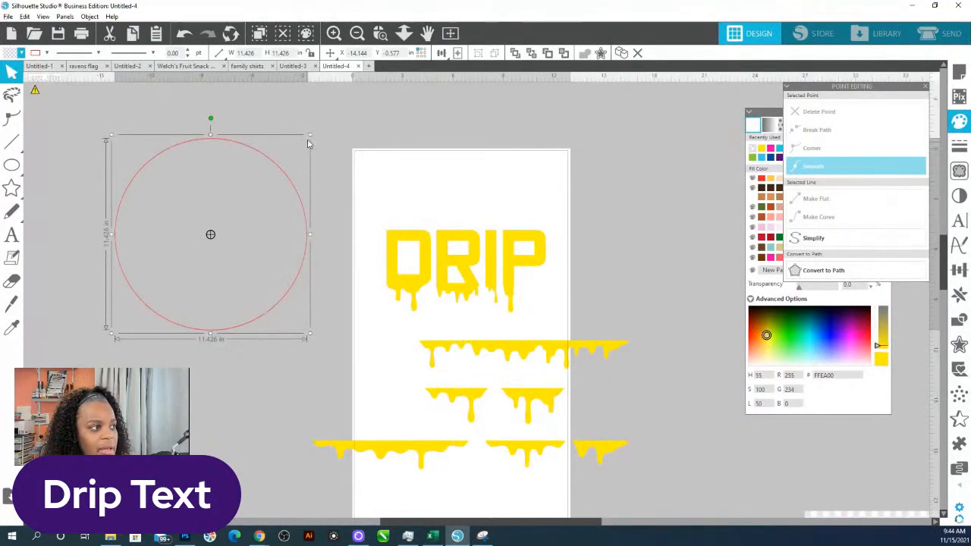
left_click_drag(310, 135, 302, 152)
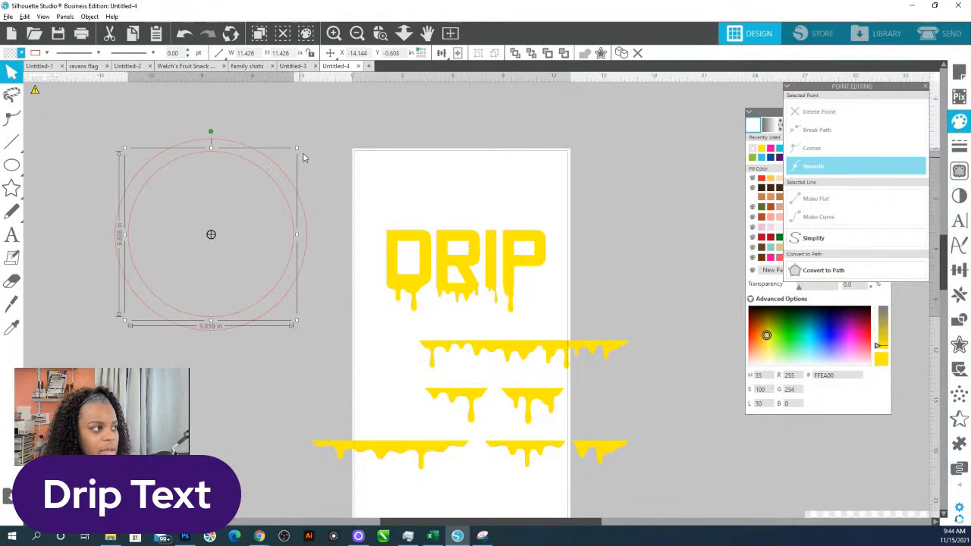
- Add the text "The Professor" in Arial 72 pt above the page
left_click(12, 235)
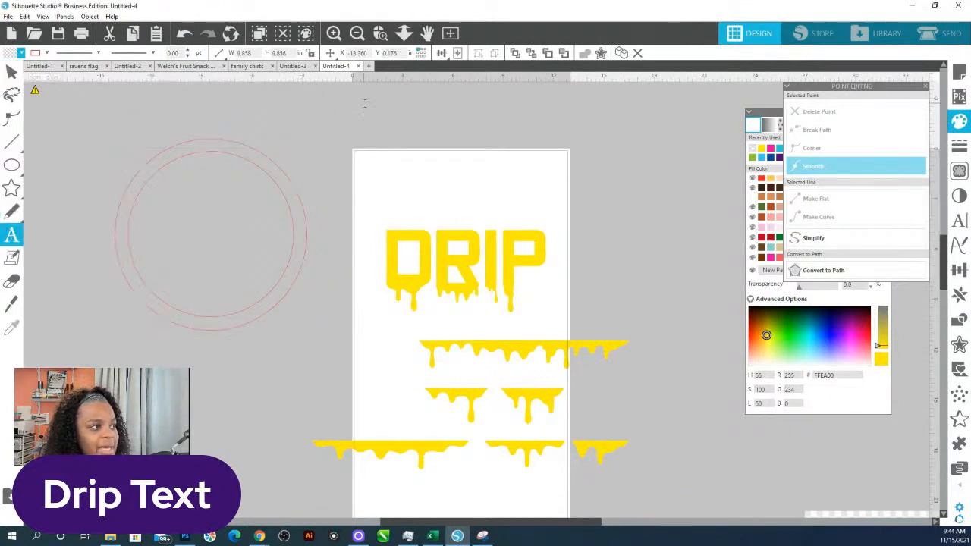
left_click(352, 126)
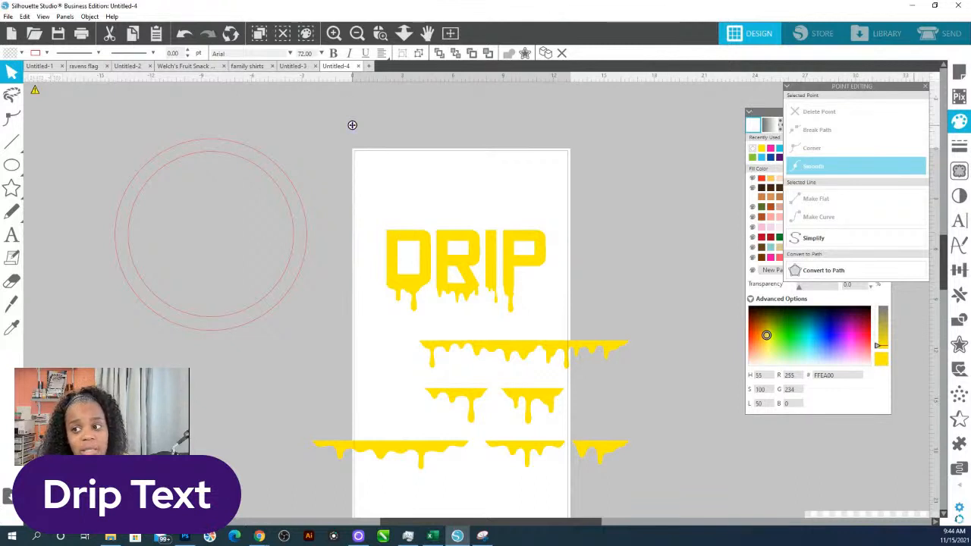
key("alt+Tab")
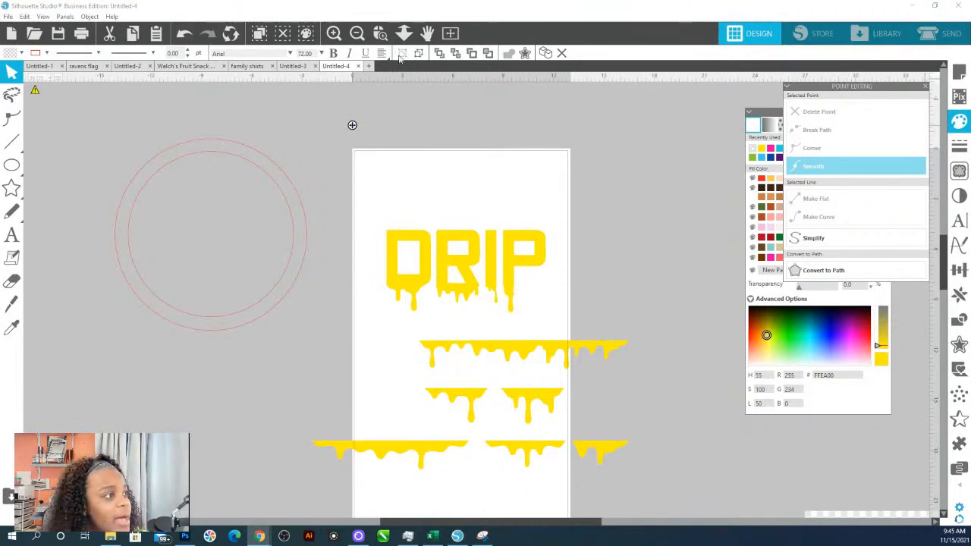
left_click(352, 126)
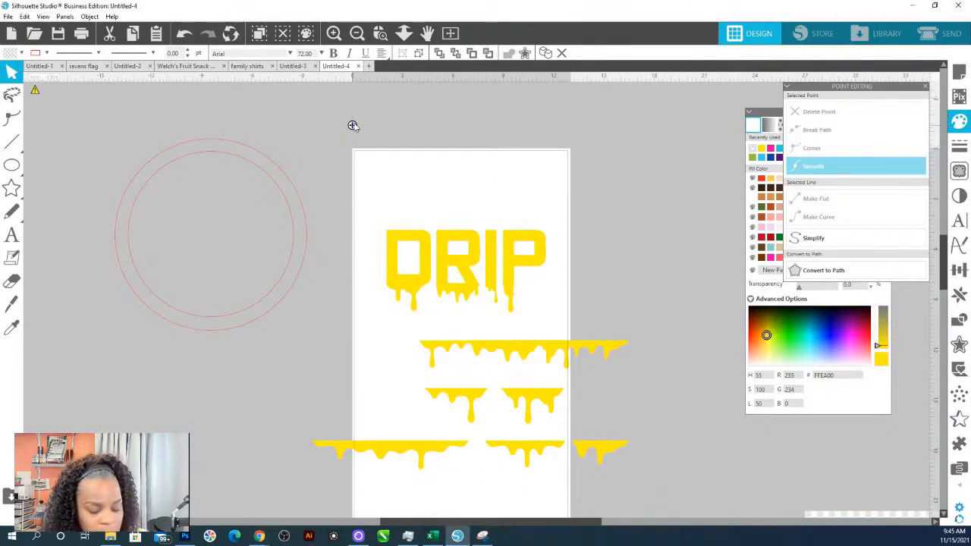
type("The F")
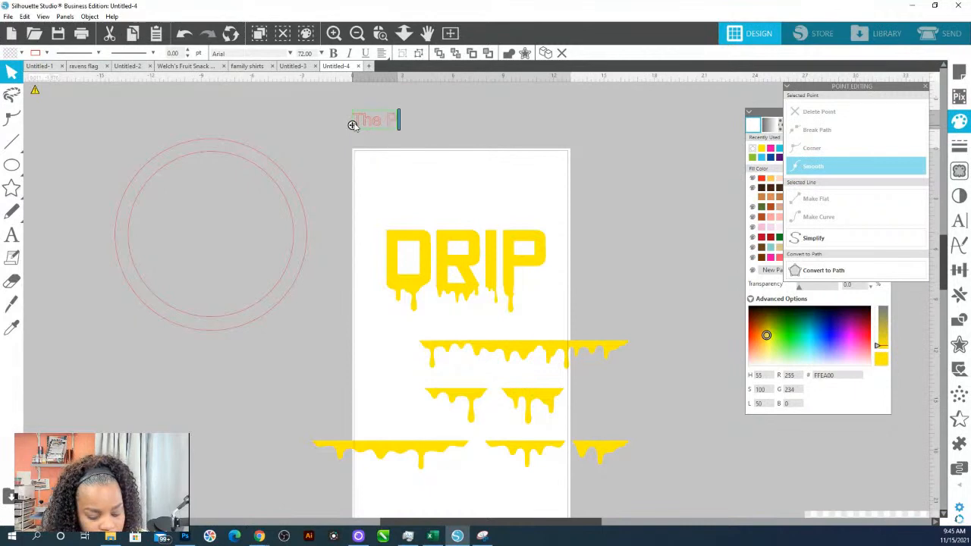
type("rofe")
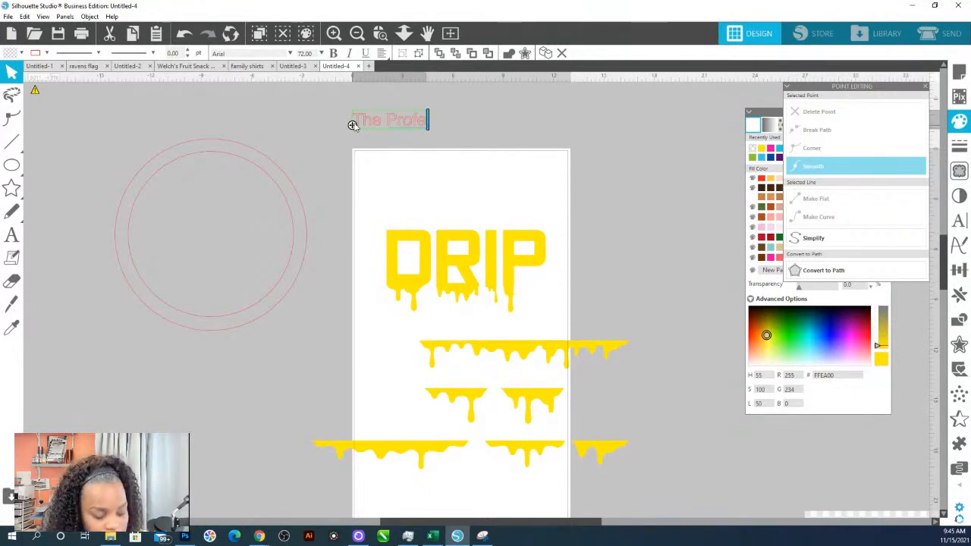
type("ssor")
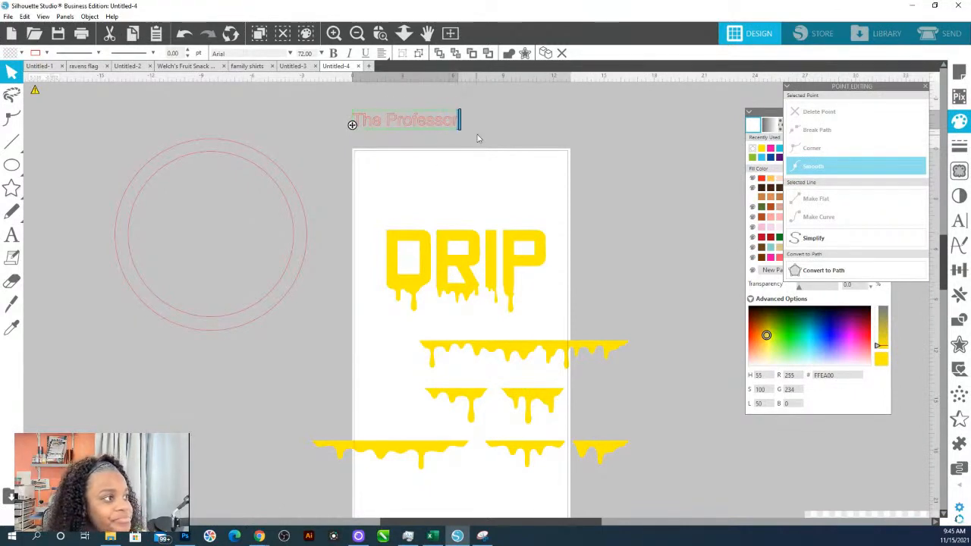
left_click(479, 139)
- Enlarge "The Professor" to about 10.98 in wide and place it just above the two circles
left_click(435, 127)
left_click_drag(464, 134, 535, 178)
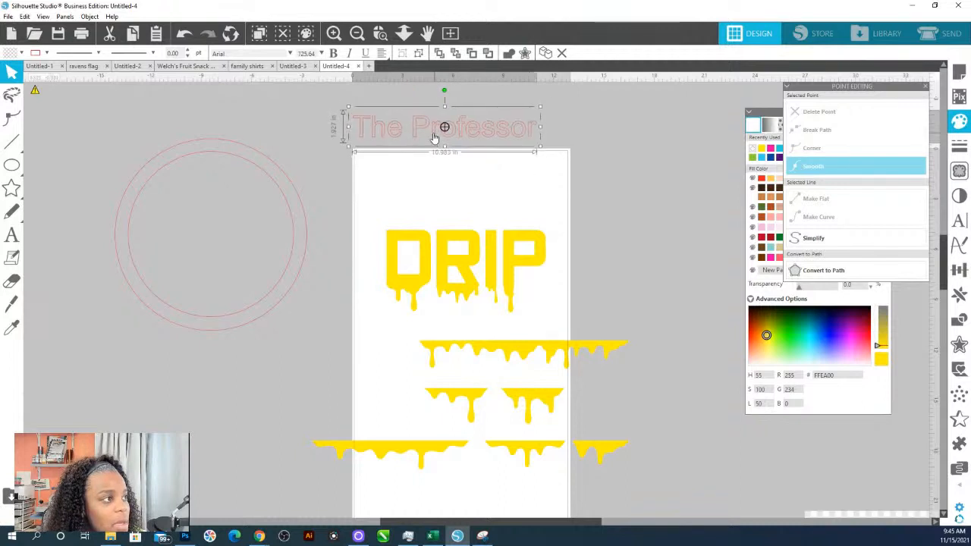
left_click_drag(434, 138, 185, 129)
- Place a spare copy of both circles on the other side of the page and fill the originals with teal 8BD2CC
left_click(257, 214)
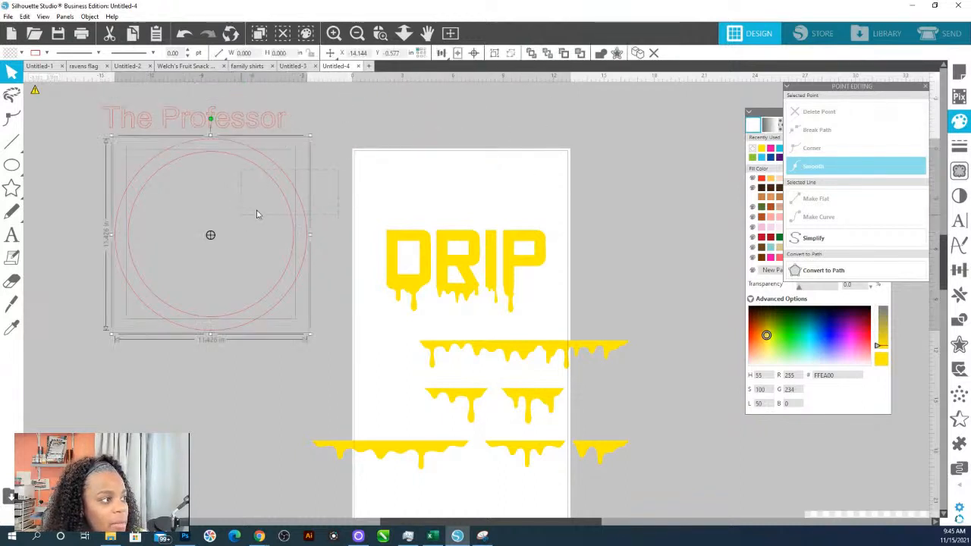
left_click_drag(289, 211, 765, 135)
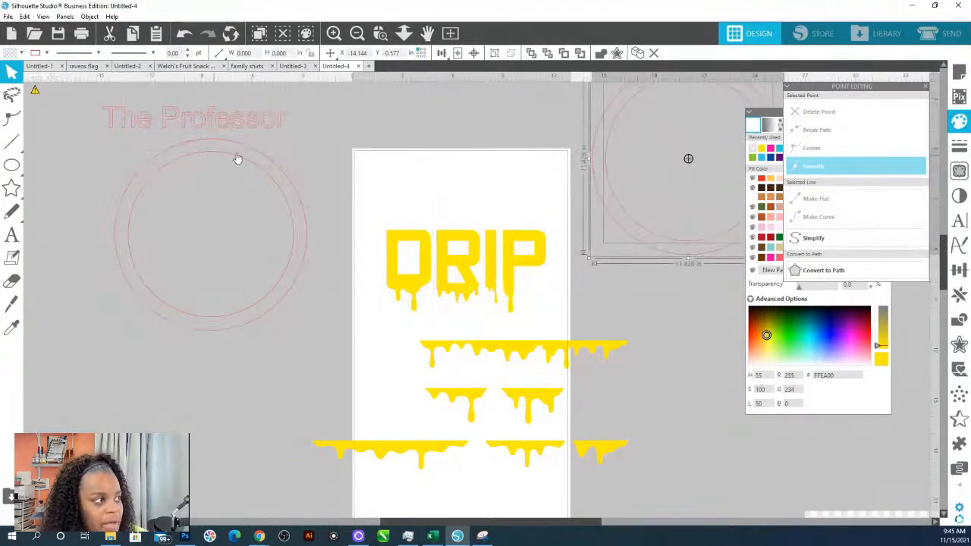
left_click(237, 159)
left_click(770, 249)
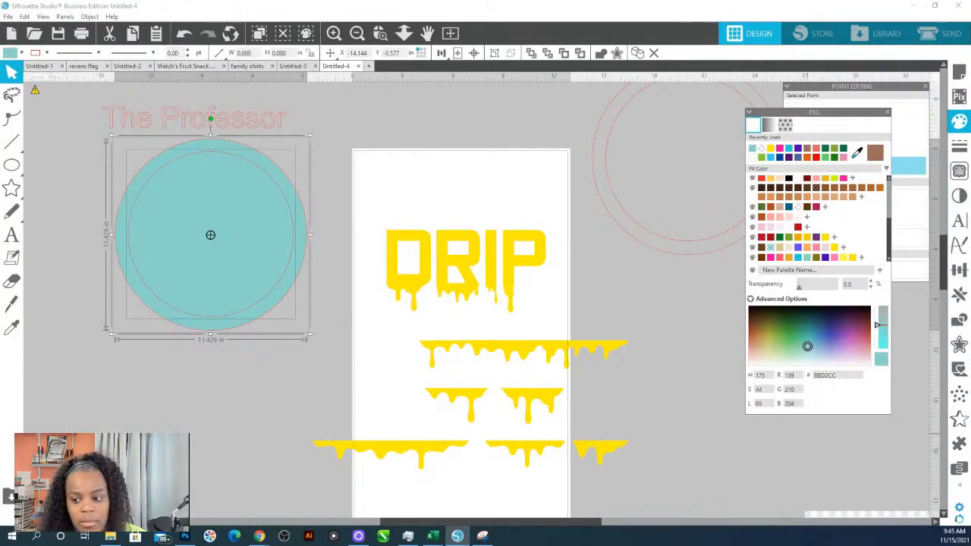
left_click_drag(220, 435, 526, 485)
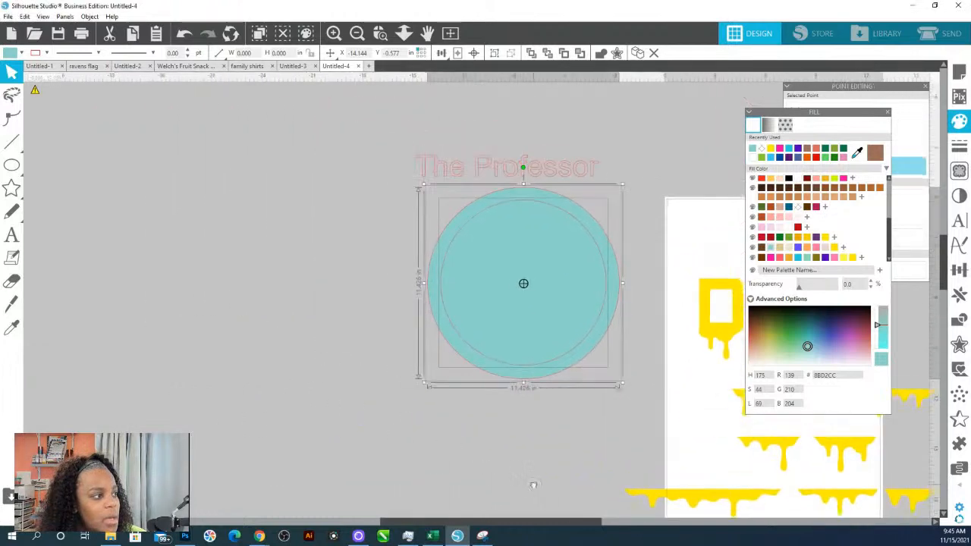
left_click(540, 454)
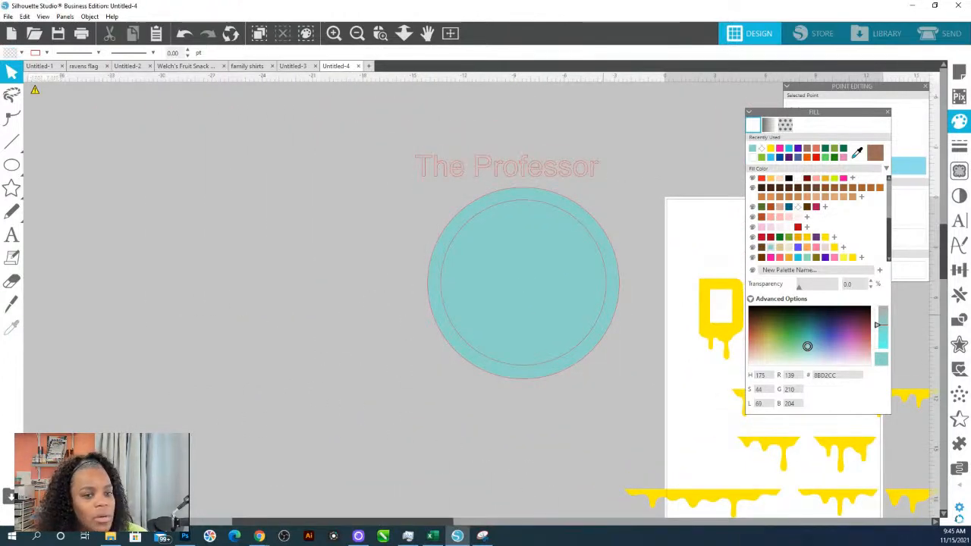
- Make a compound path from the two teal circles to form a ring
key("alt+Tab")
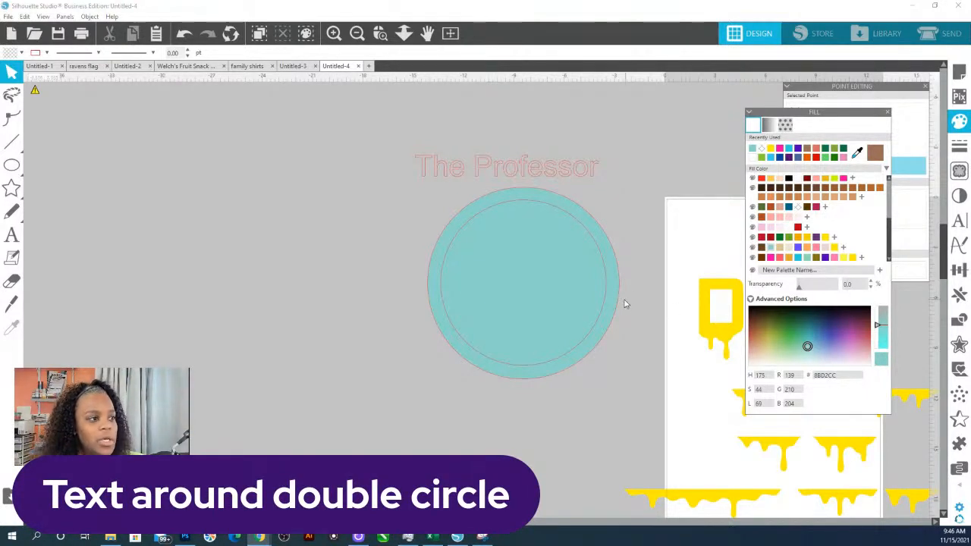
left_click(531, 285)
right_click(533, 285)
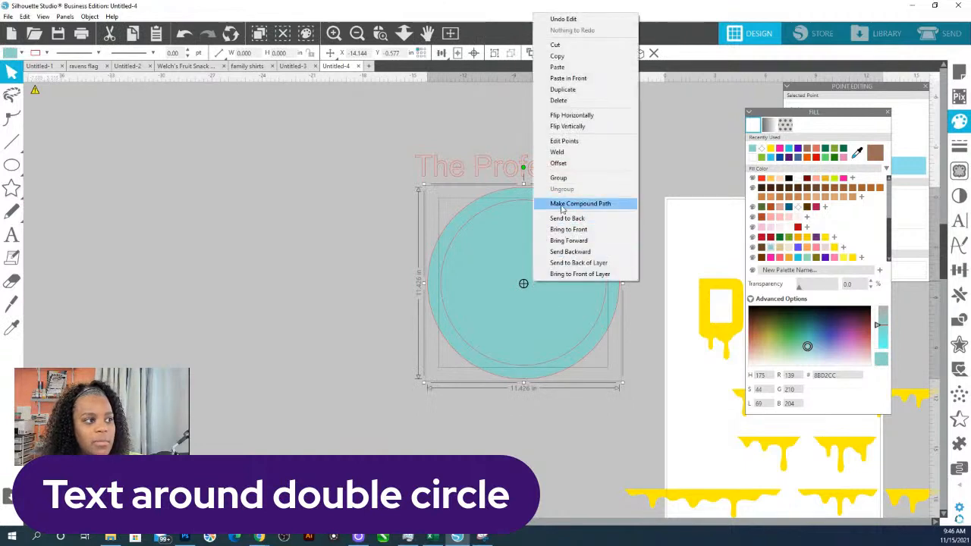
left_click(562, 206)
left_click(446, 186)
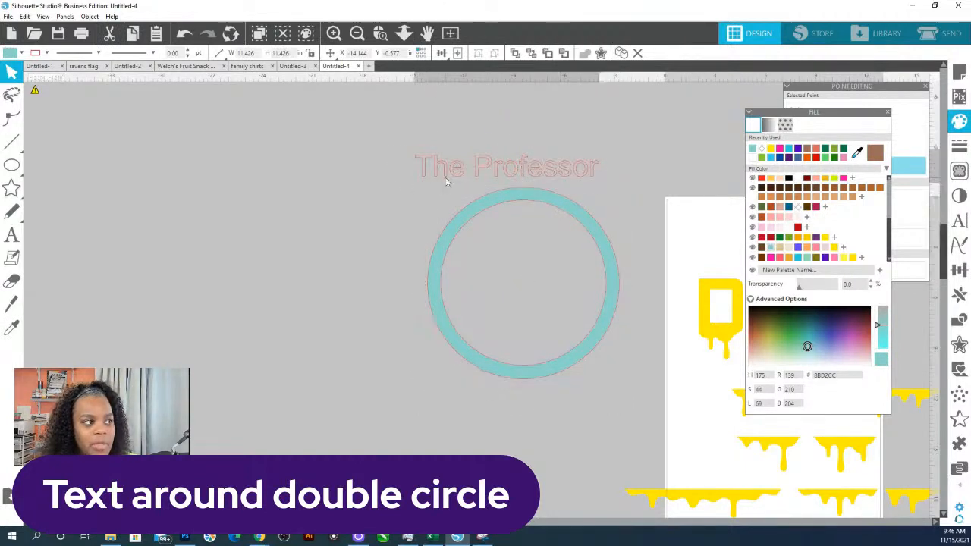
- Attach "The Professor" to the ring's path and shift the text so it sits on the outer edge
double_click(423, 176)
left_click_drag(413, 175, 456, 234)
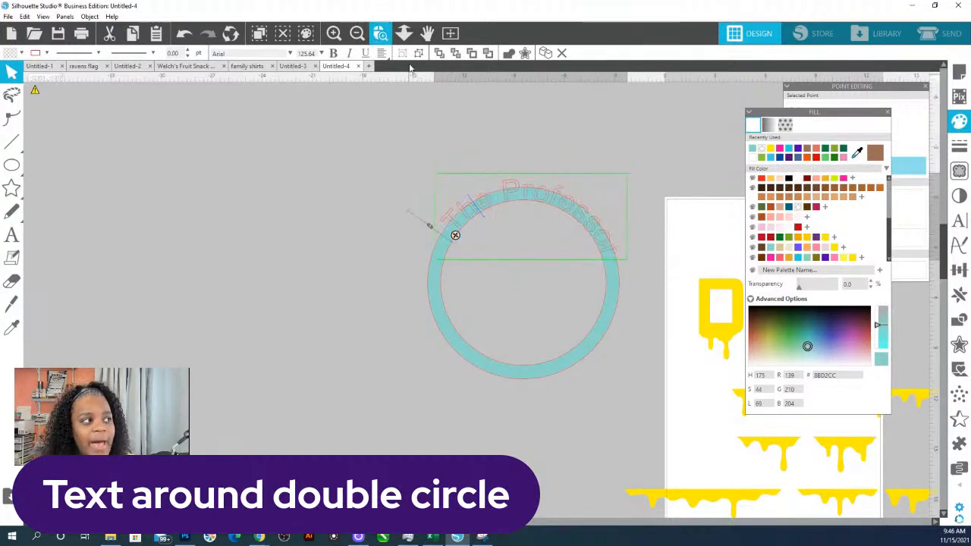
scroll(576, 247, "up", 3)
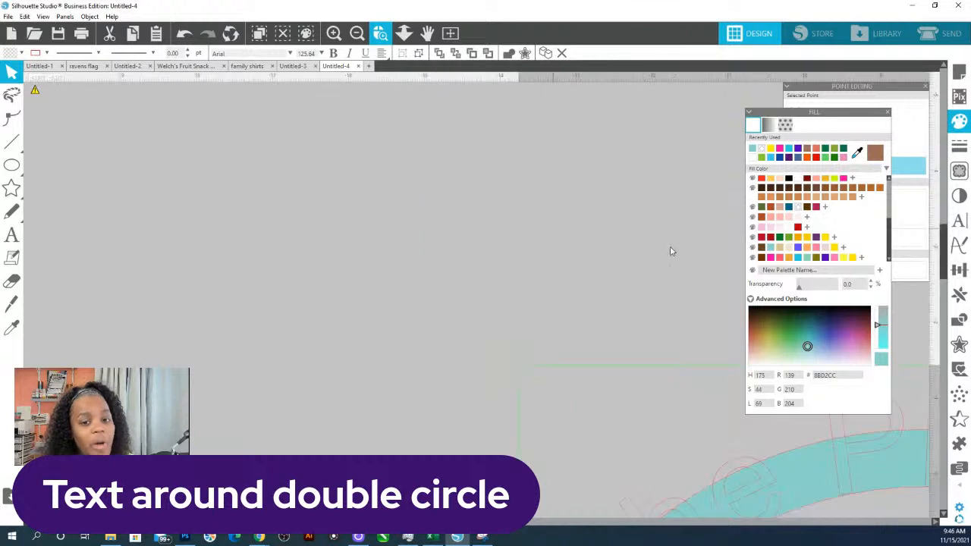
left_click_drag(663, 332, 462, 91)
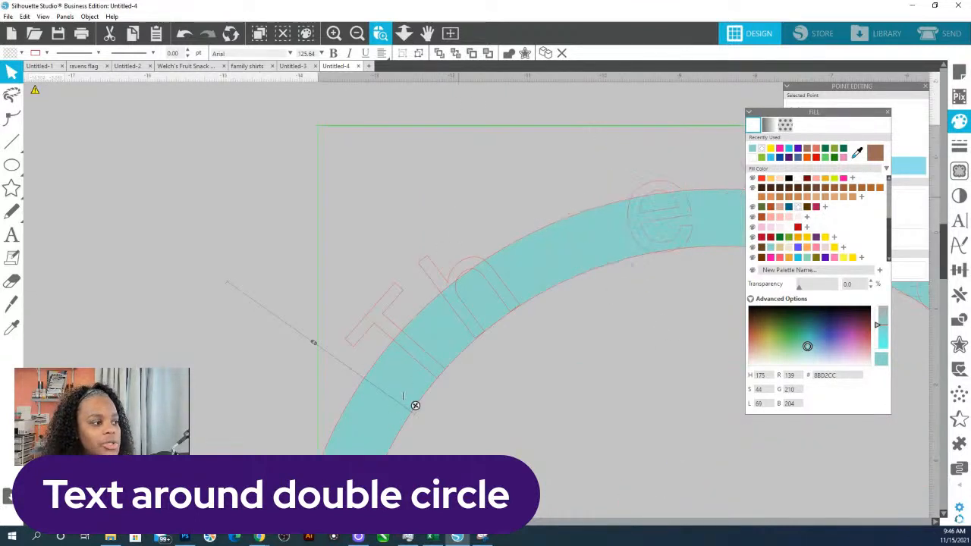
left_click_drag(415, 405, 415, 343)
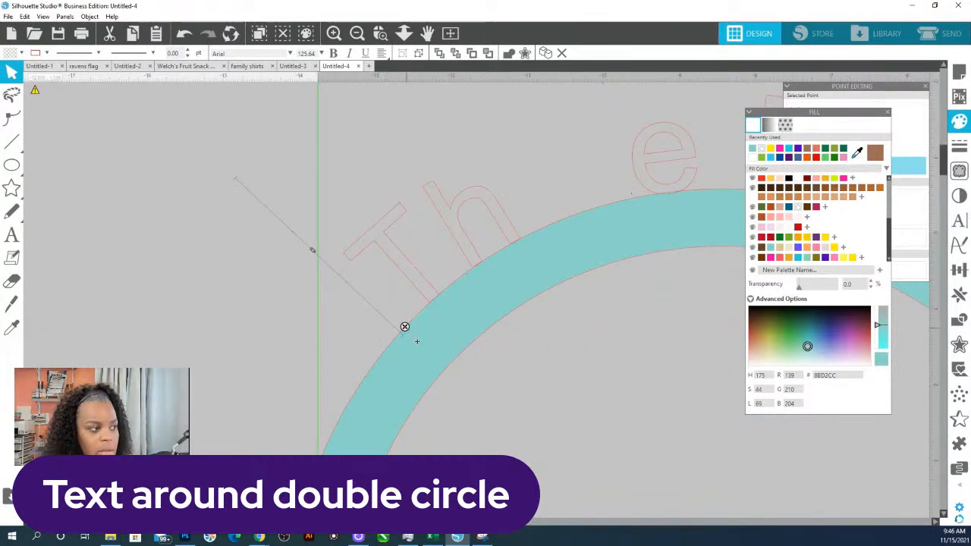
- Slide "The Professor" farther along the ring's outer edge and close the extra gap between the letters of "The"
mouse_move(404, 327)
left_mouse_down()
mouse_move(423, 349)
mouse_move(373, 299)
mouse_move(347, 306)
mouse_move(402, 371)
mouse_move(319, 283)
mouse_move(458, 330)
mouse_move(494, 354)
mouse_move(443, 290)
left_mouse_up()
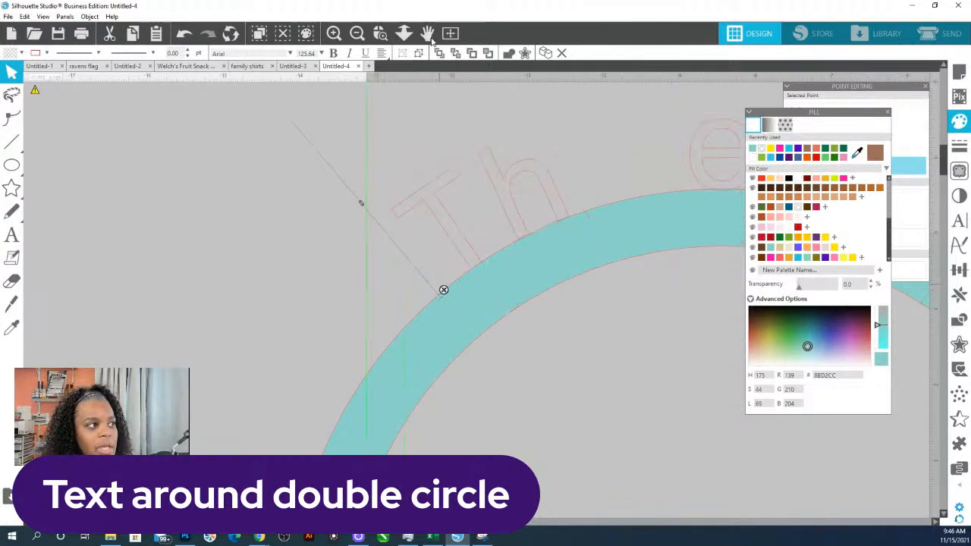
left_click(404, 33)
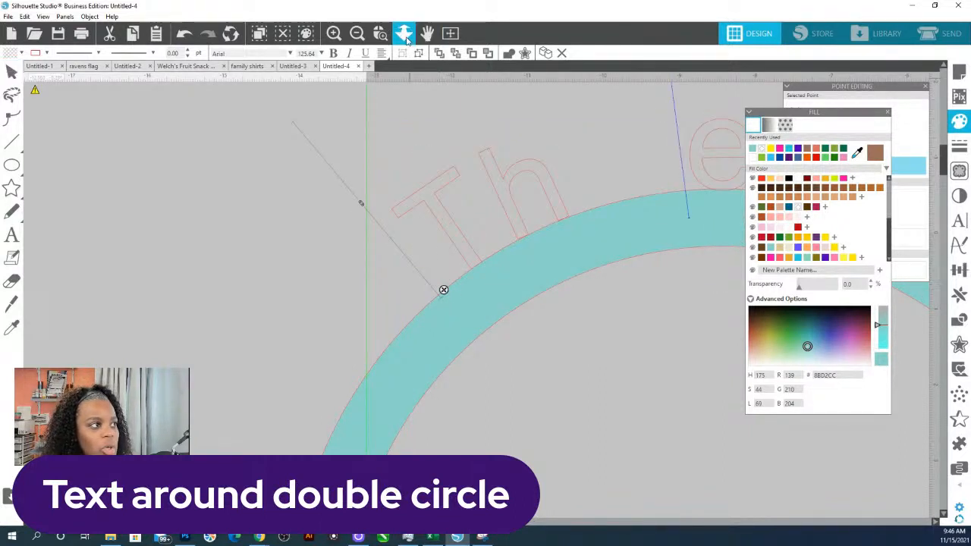
left_click_drag(402, 255, 375, 110)
left_click_drag(371, 63, 422, 180)
key("Escape")
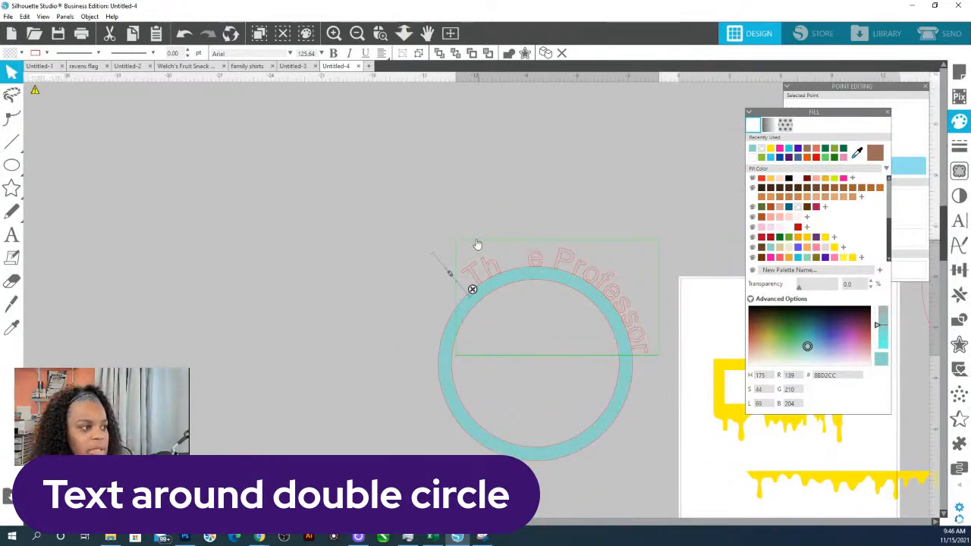
key("BackSpace")
key("BackSpace")
key("BackSpace")
key("BackSpace")
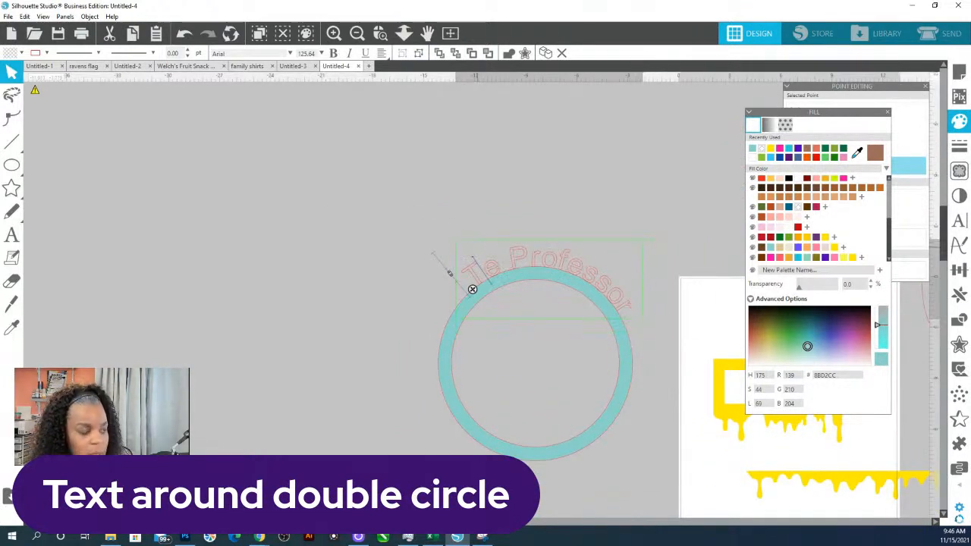
type("h")
left_click(479, 272)
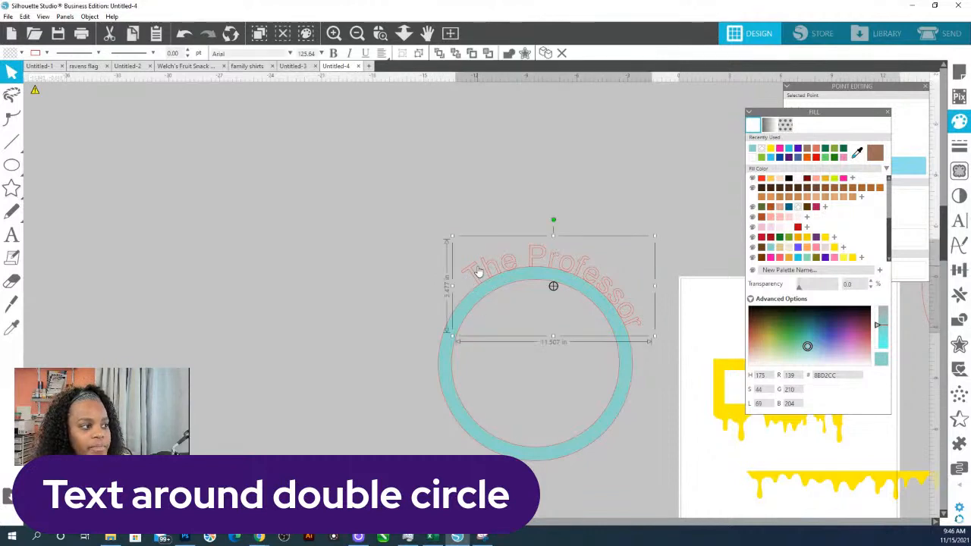
- Set the font size of the whole curved text "The Professor" to 50 pt after trying 15 and 30 pt
double_click(478, 272)
mouse_move(452, 276)
left_mouse_down()
mouse_move(434, 258)
mouse_move(445, 283)
left_mouse_up()
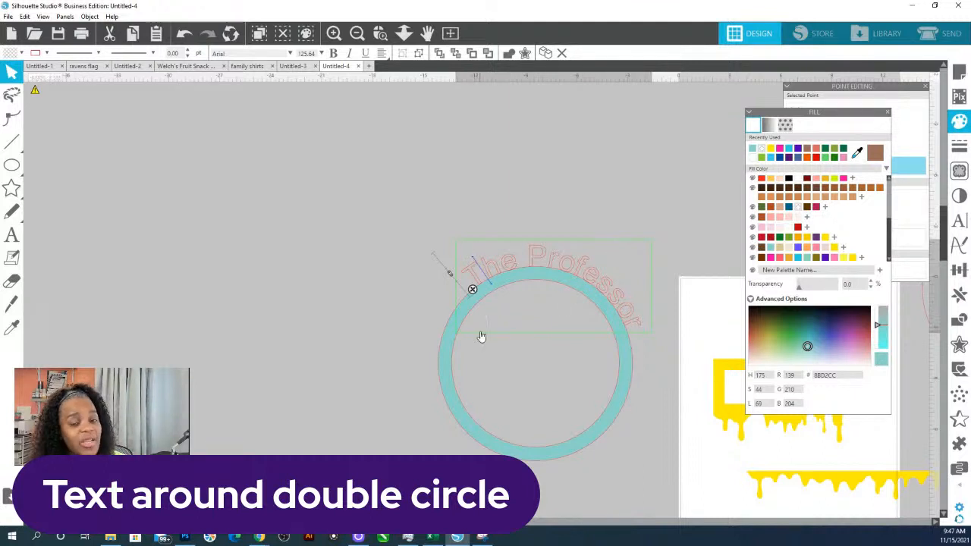
left_click_drag(472, 289, 678, 345)
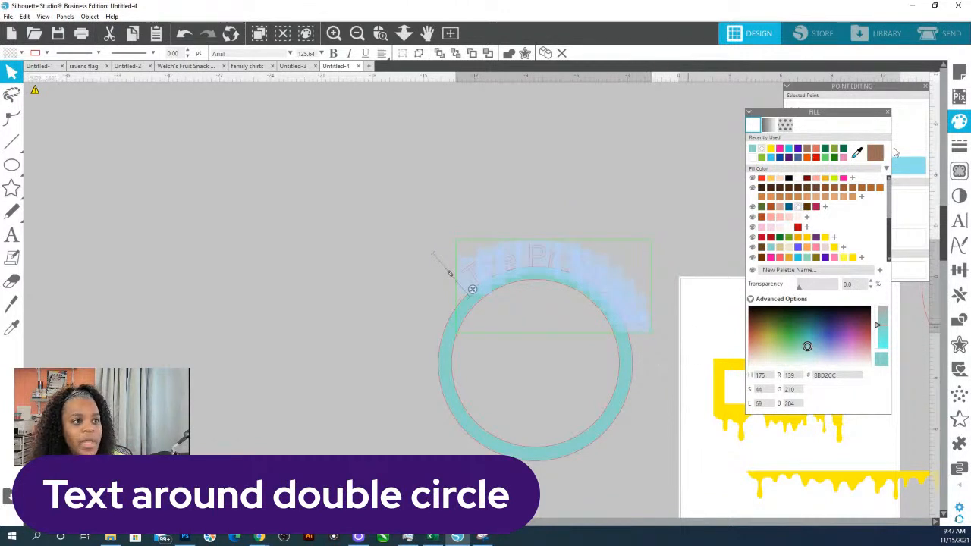
left_click(959, 221)
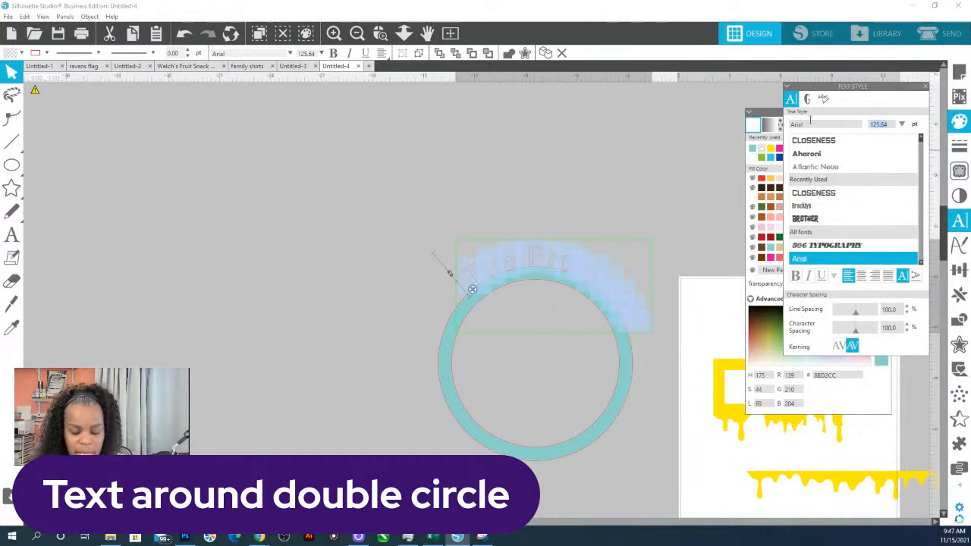
type("15")
key("Return")
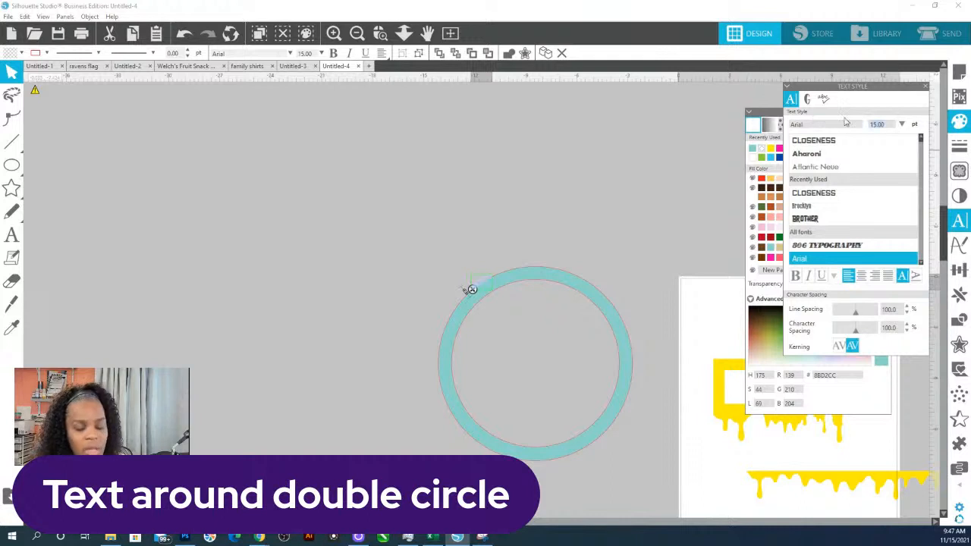
type("30")
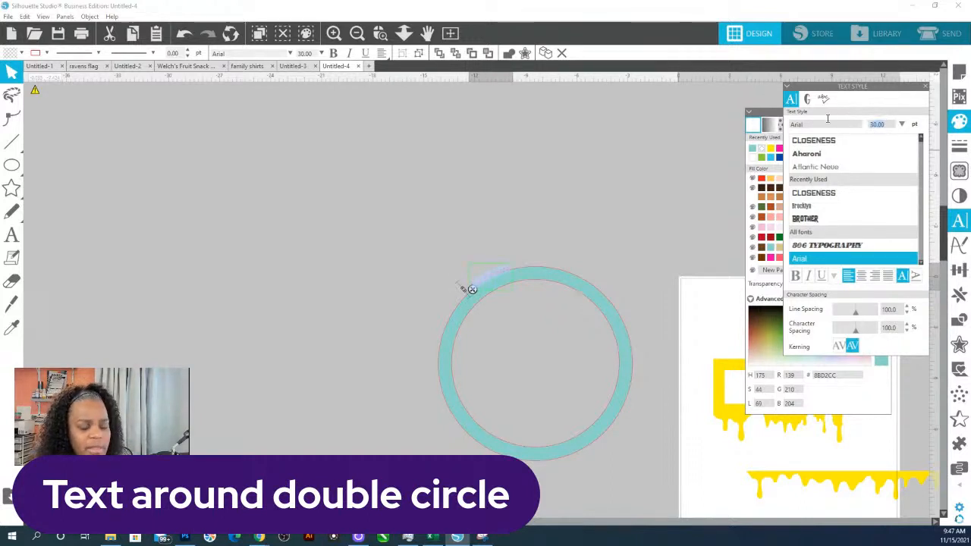
type("50")
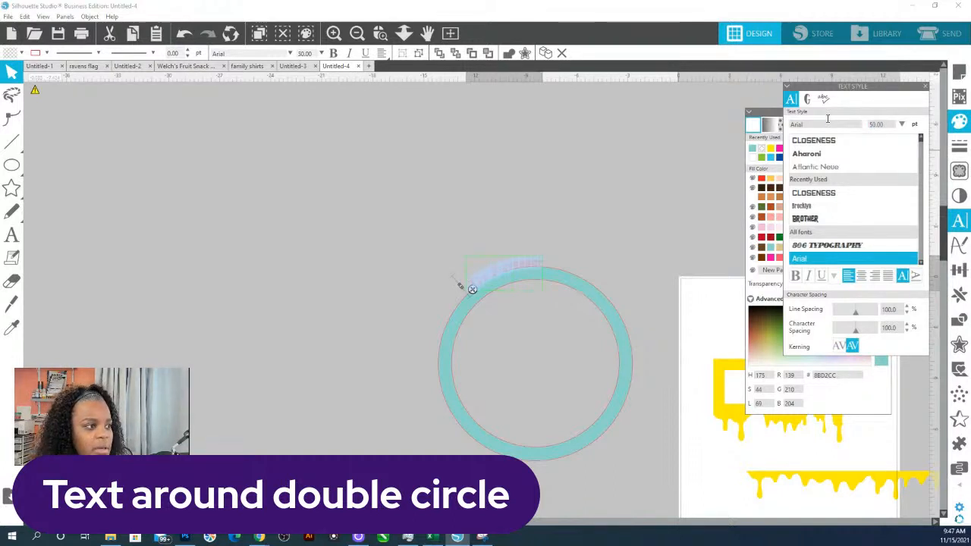
- Fill the curved text "The Professor" with rust orange AE4721
left_click(380, 33)
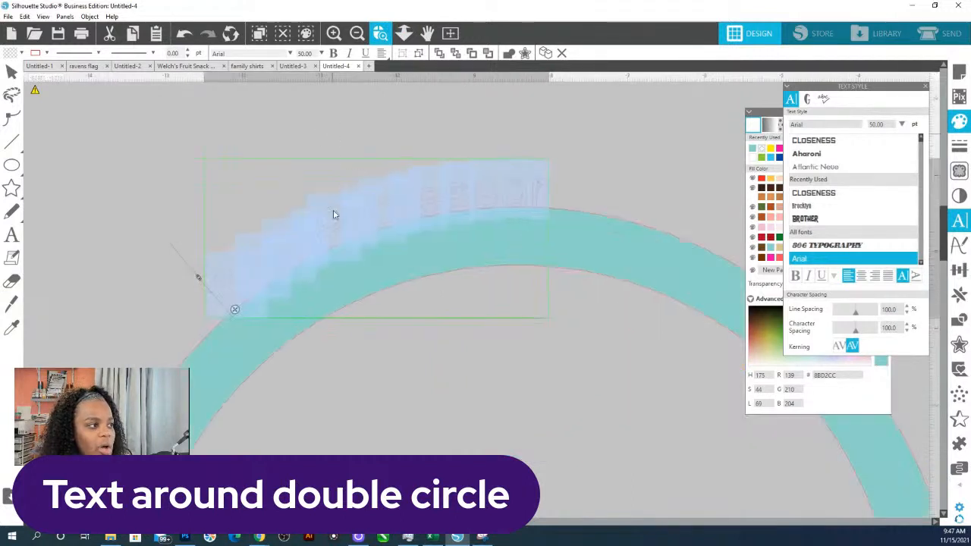
left_click(299, 149)
left_click(359, 223)
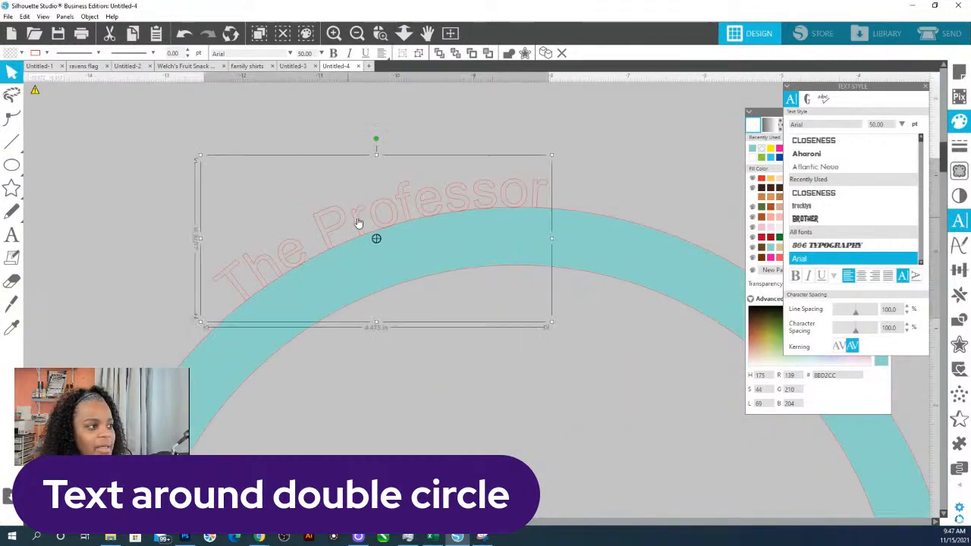
left_click(763, 219)
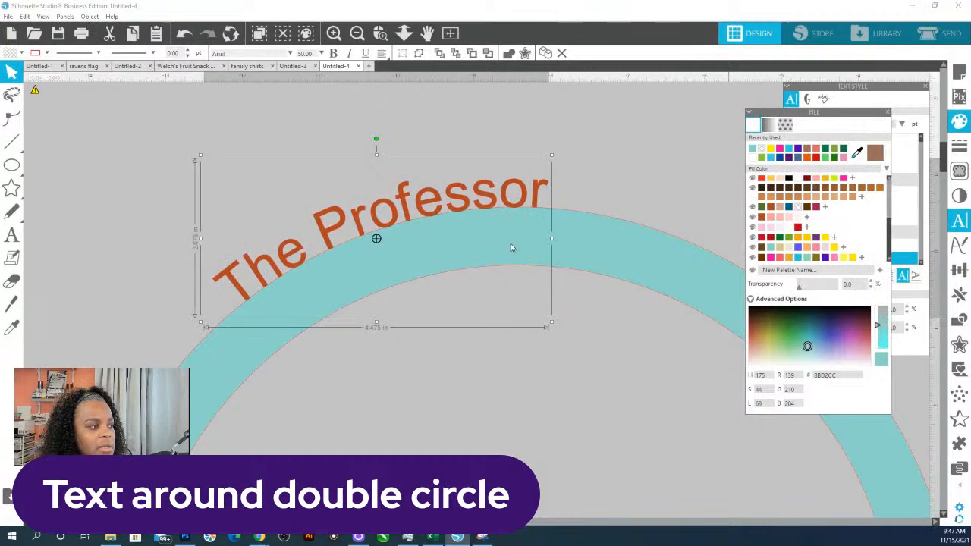
- Try offsetting the curved text from the outer edge into the teal band and pull it off the ring's path
double_click(242, 277)
left_click_drag(234, 310, 235, 333)
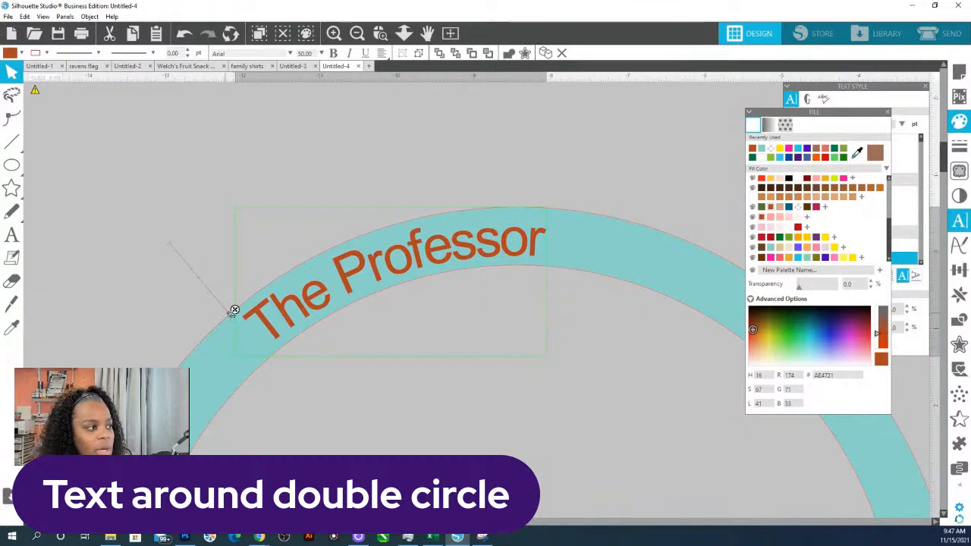
left_click_drag(235, 310, 224, 251)
left_click_drag(243, 282, 218, 235)
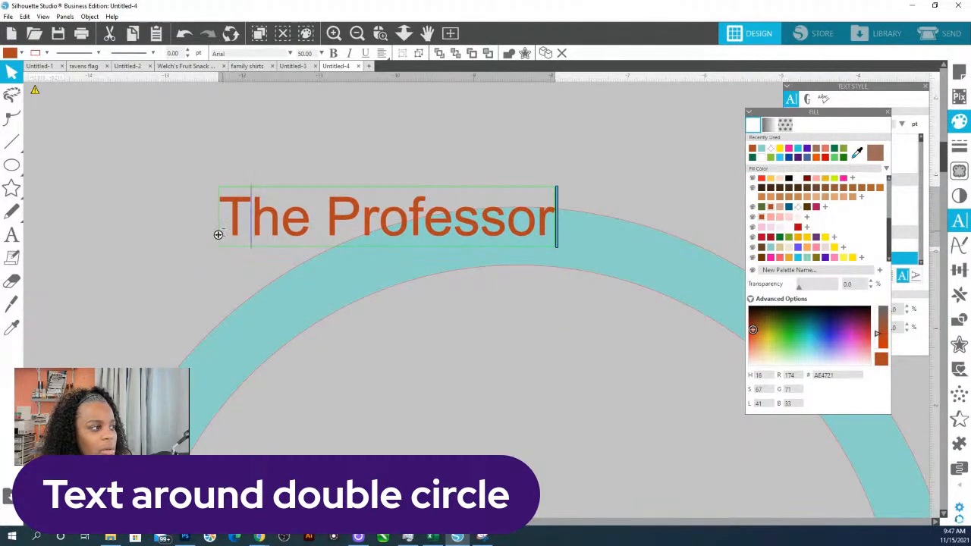
- Attach "The Professor" to the ring's inner edge and offset it slightly outward so it sits centred within the teal band
left_click_drag(218, 234, 267, 284)
left_click_drag(244, 245, 253, 303)
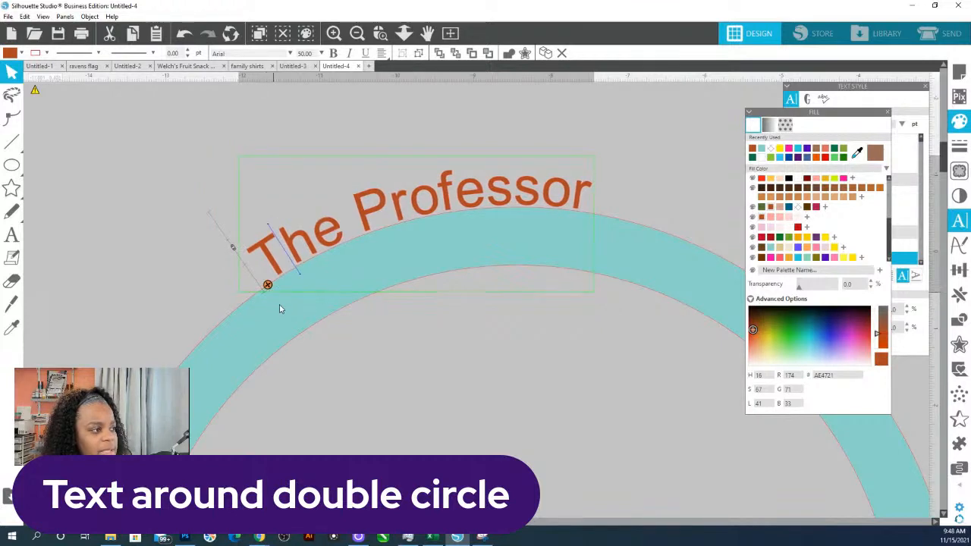
left_click_drag(278, 304, 302, 333)
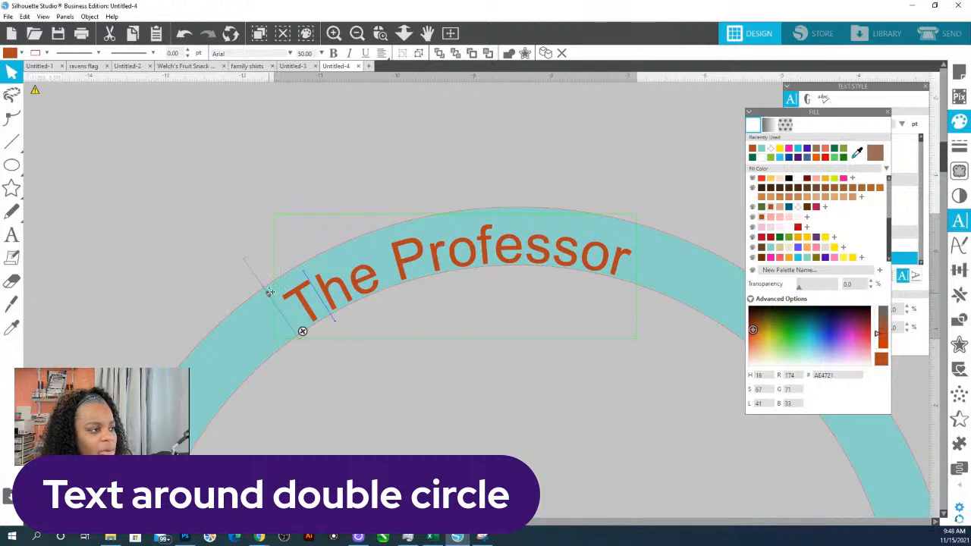
left_click_drag(270, 292, 262, 286)
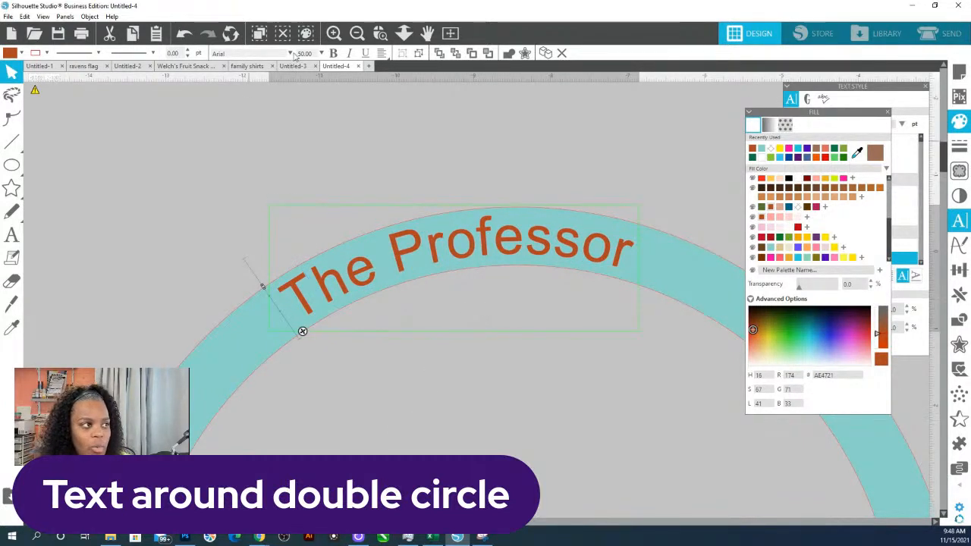
- Add a separate letter "S" away from the ring, set in Aharoni and enlarged to about 533.6 pt
left_click(404, 32)
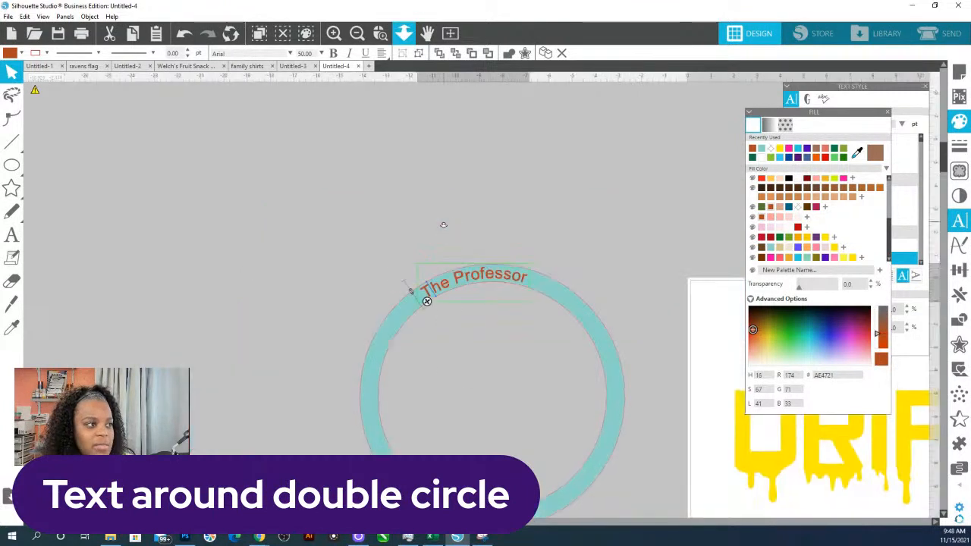
left_click(12, 236)
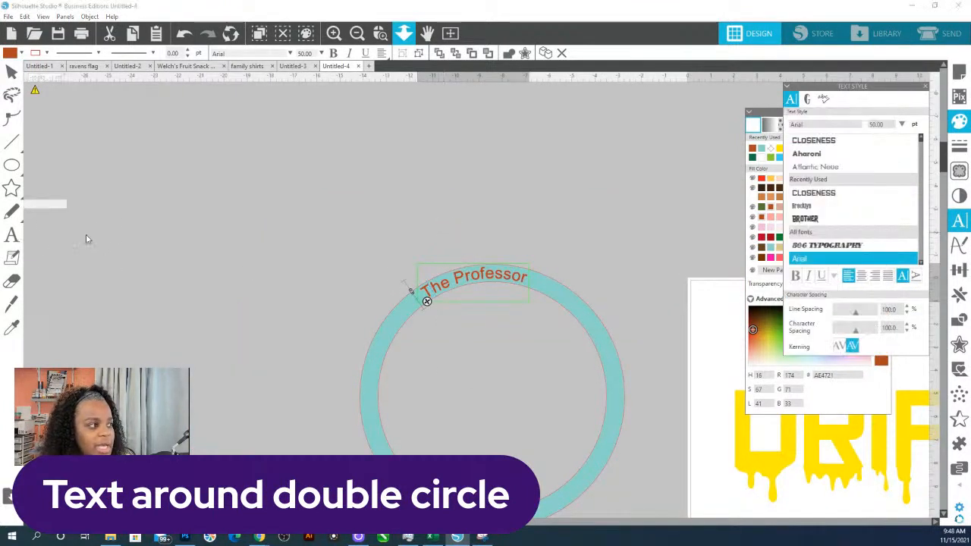
left_click(12, 236)
left_click(152, 227)
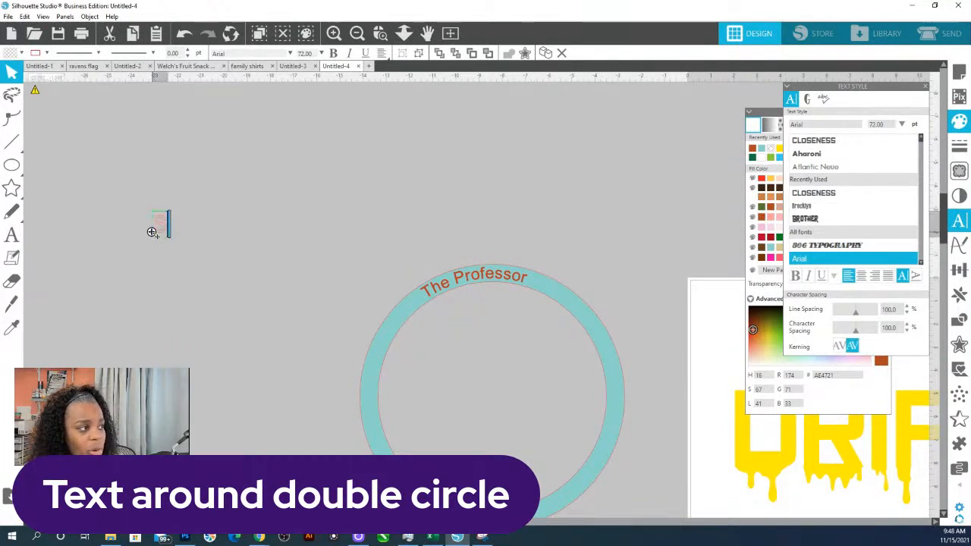
left_click(219, 234)
left_click(158, 226)
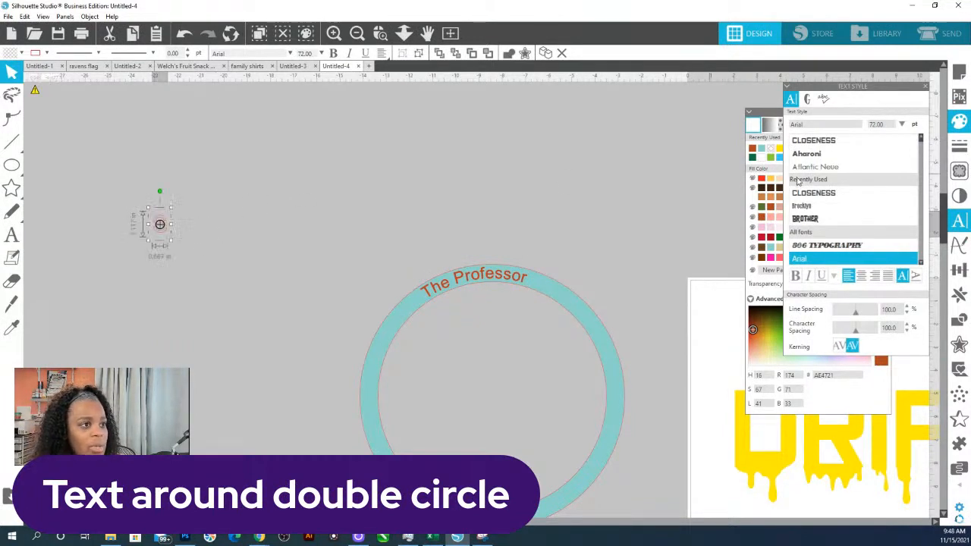
left_click(826, 142)
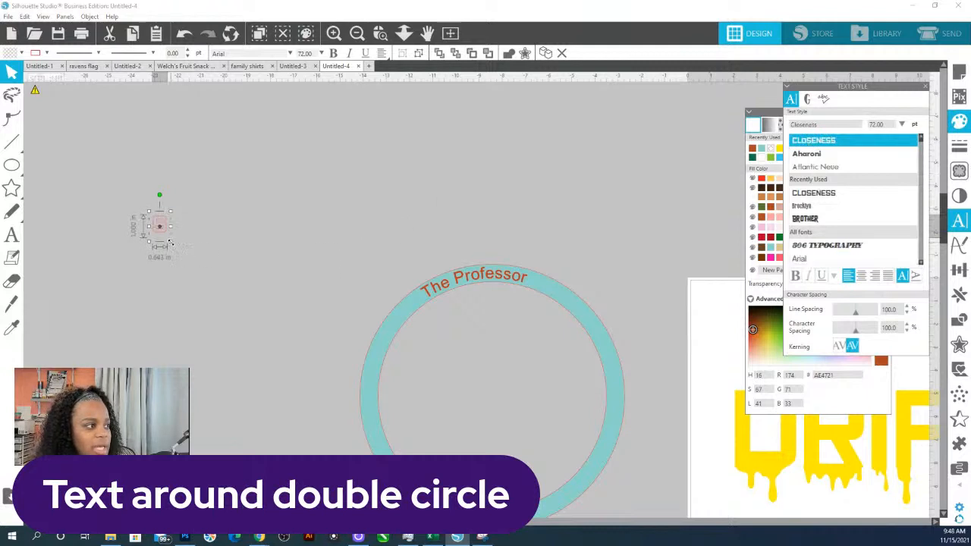
key("Down")
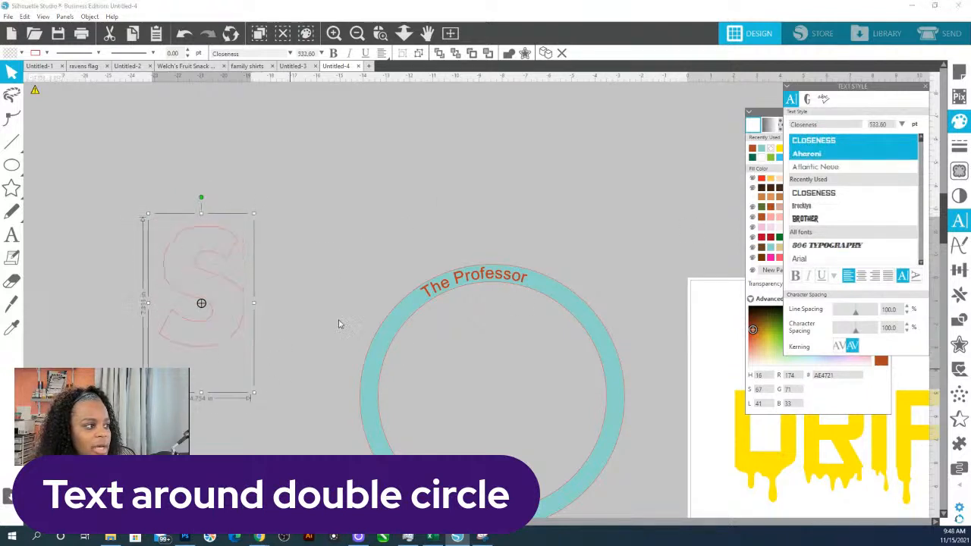
- Move the "S" inside the ring and enlarge it to about 934.28 pt so it nearly spans the ring's opening
left_click_drag(214, 352, 512, 432)
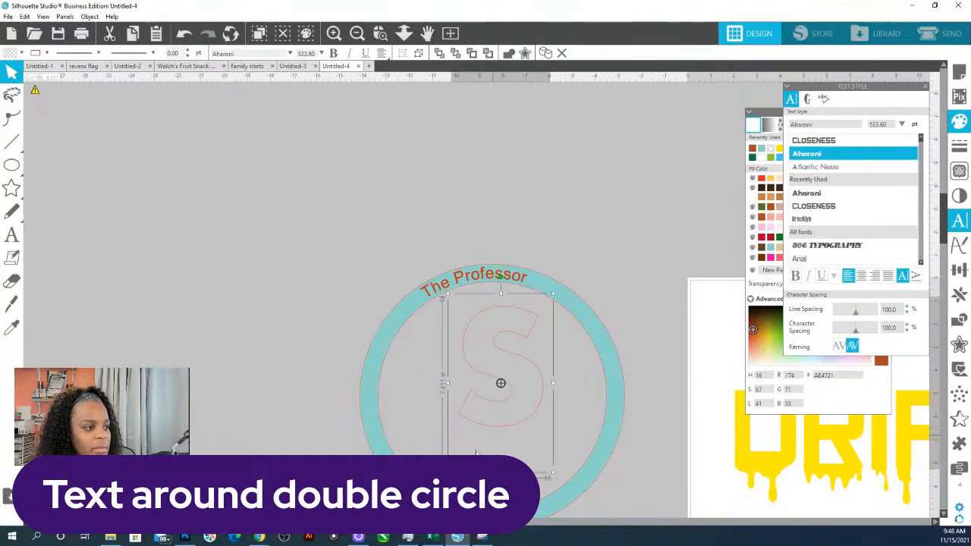
left_click_drag(448, 473, 404, 541)
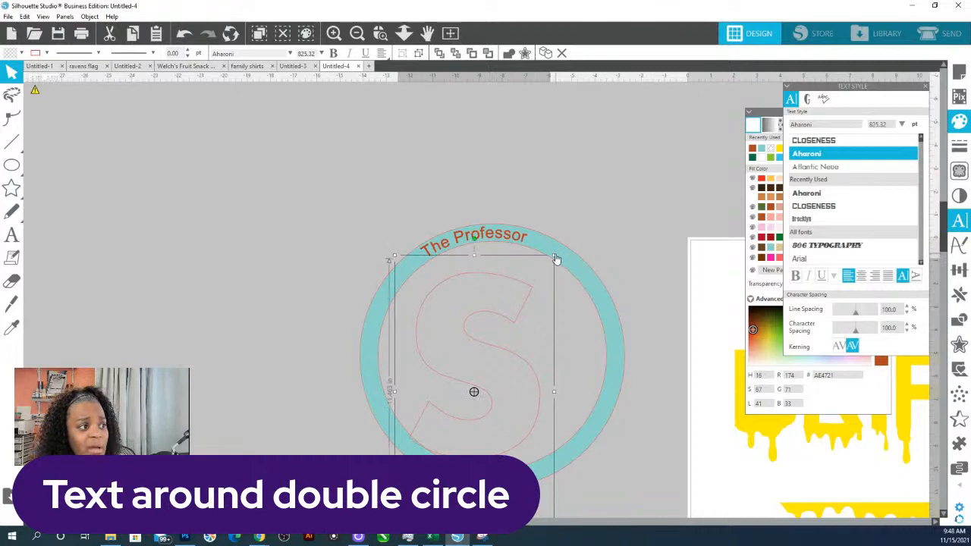
left_click_drag(565, 248, 597, 238)
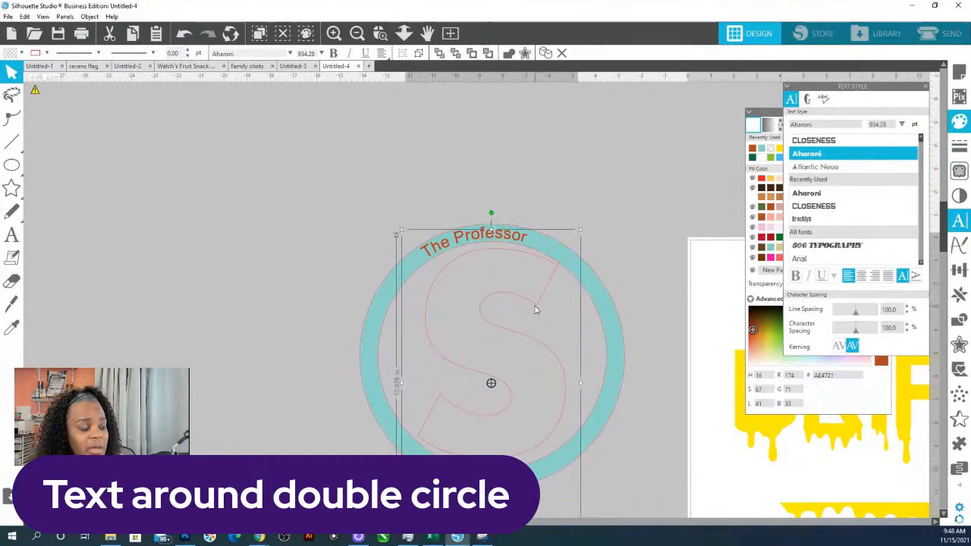
left_click_drag(535, 310, 542, 310)
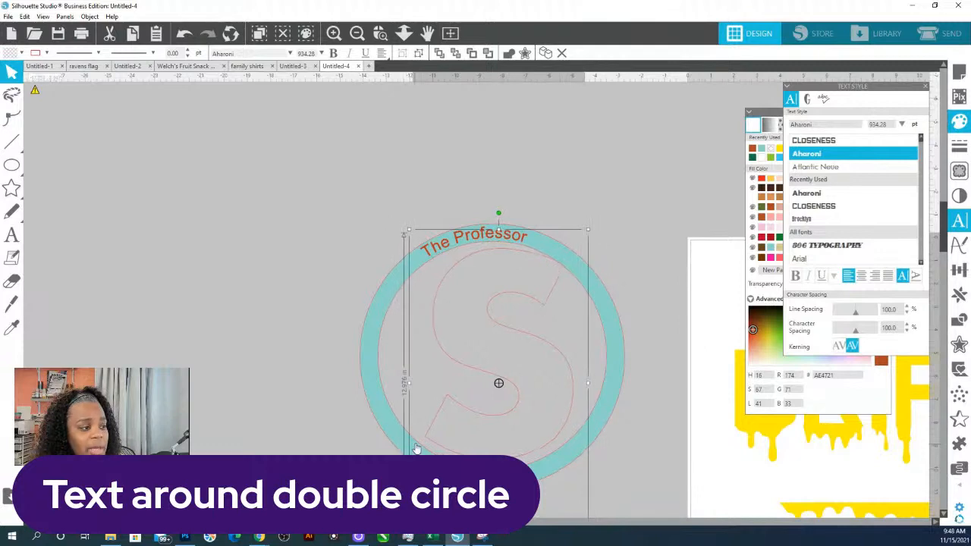
- Convert the "S" to a path and stretch it until its edges overlap the inner edge of the teal ring
scroll(408, 383, "down", 5)
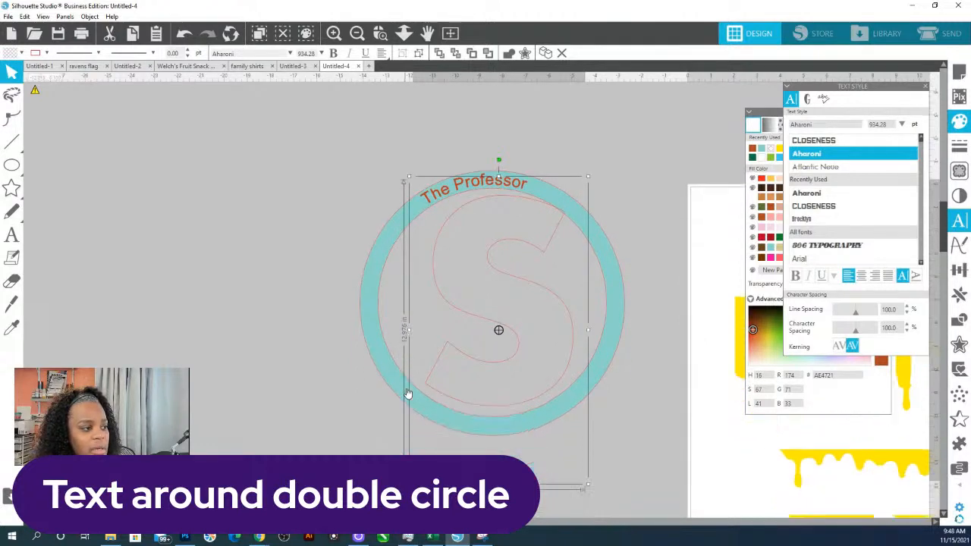
right_click(503, 346)
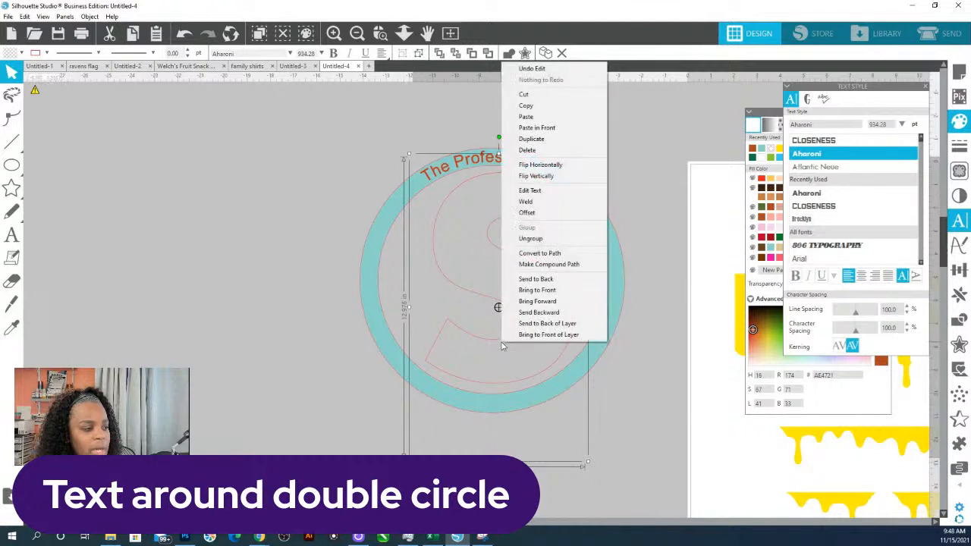
left_click(546, 253)
left_click_drag(419, 388, 405, 399)
left_click_drag(477, 355, 478, 352)
- Weld the "S" and the teal ring into one shape
left_click_drag(588, 486, 505, 329)
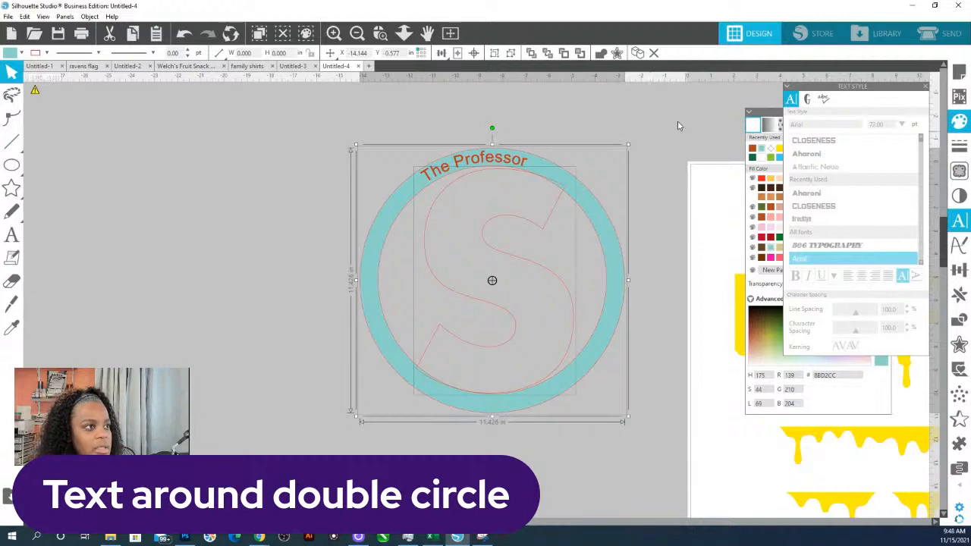
left_click(599, 56)
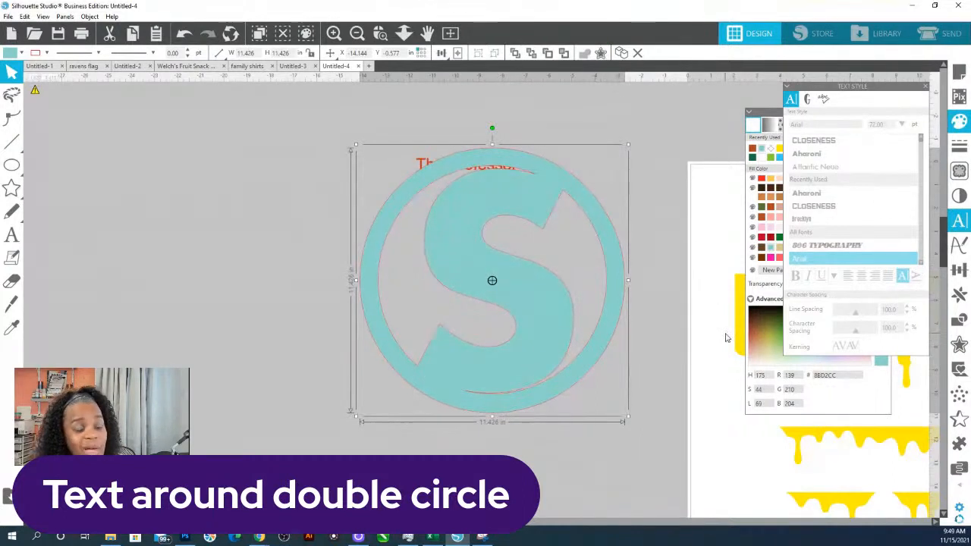
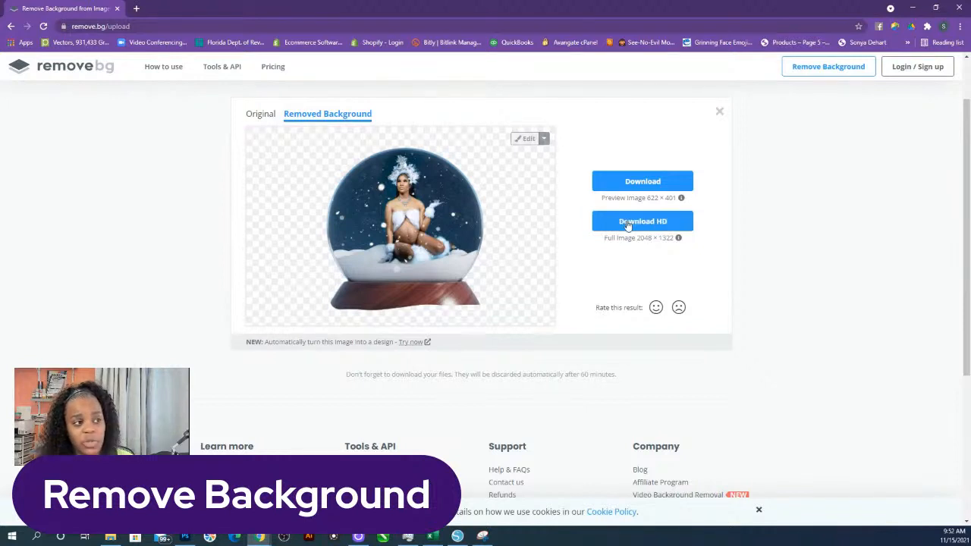
- Download the full-size 2048 × 1322 snow globe cutout and open the removed-background image for editing
left_click(629, 221)
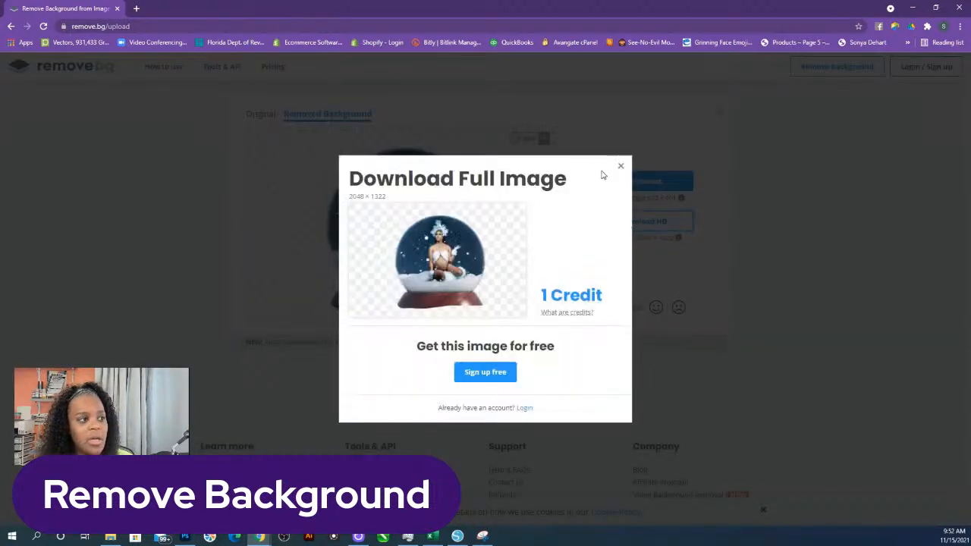
left_click(620, 166)
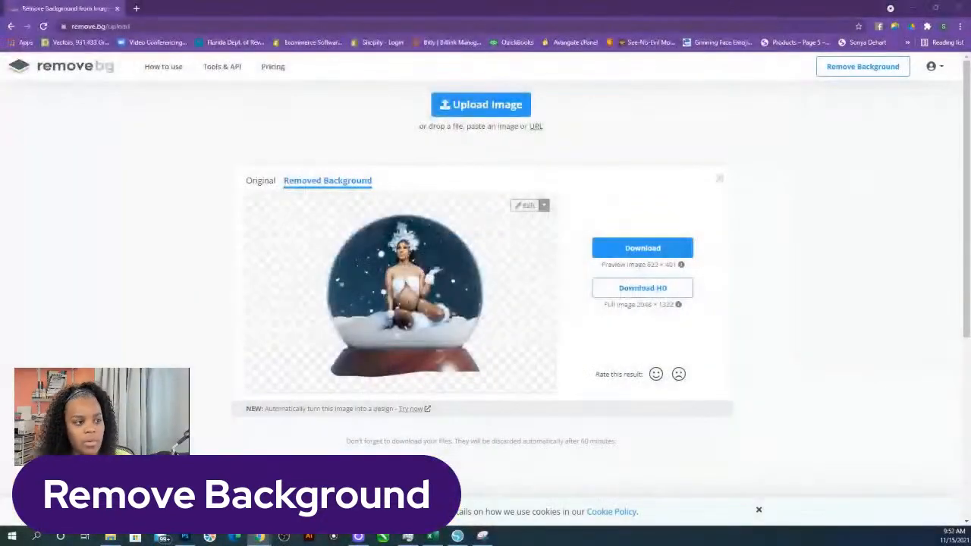
left_click(646, 288)
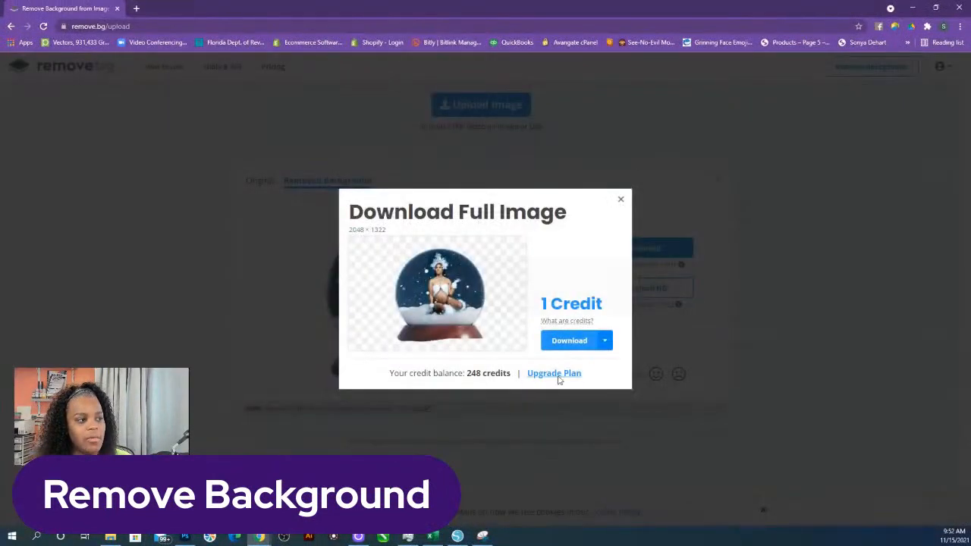
left_click(577, 341)
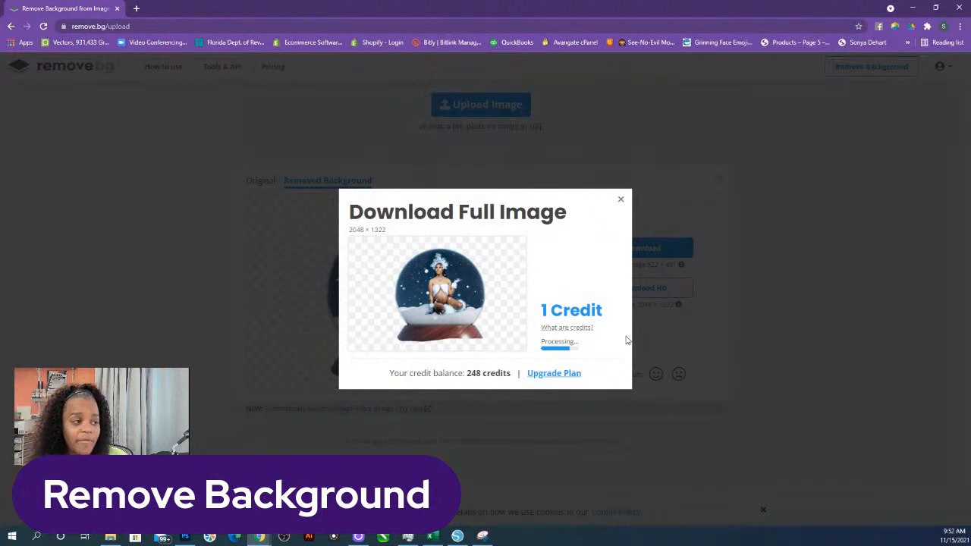
left_click(785, 318)
left_click(531, 207)
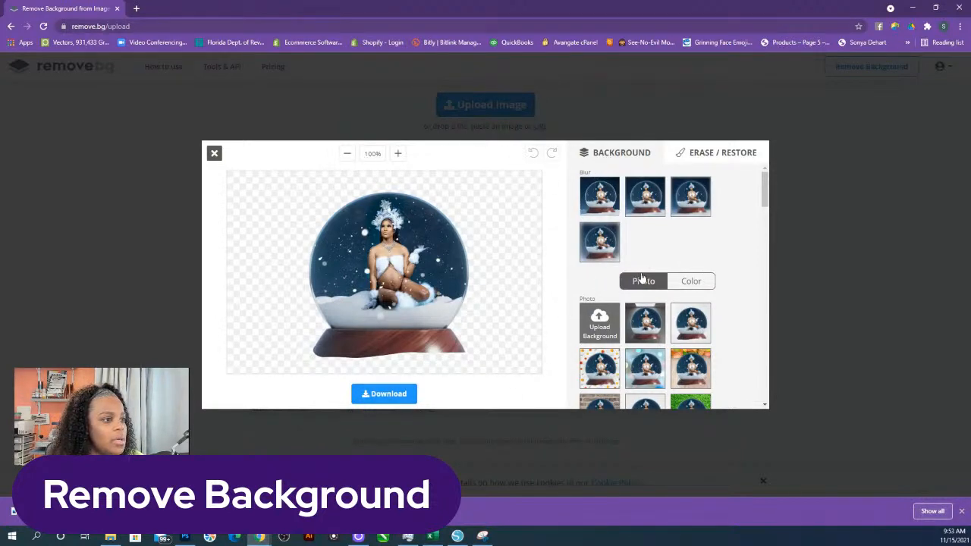
- Try the first blurred background behind the snow globe, look at the erase and restore options, and undo the blur
left_click(600, 198)
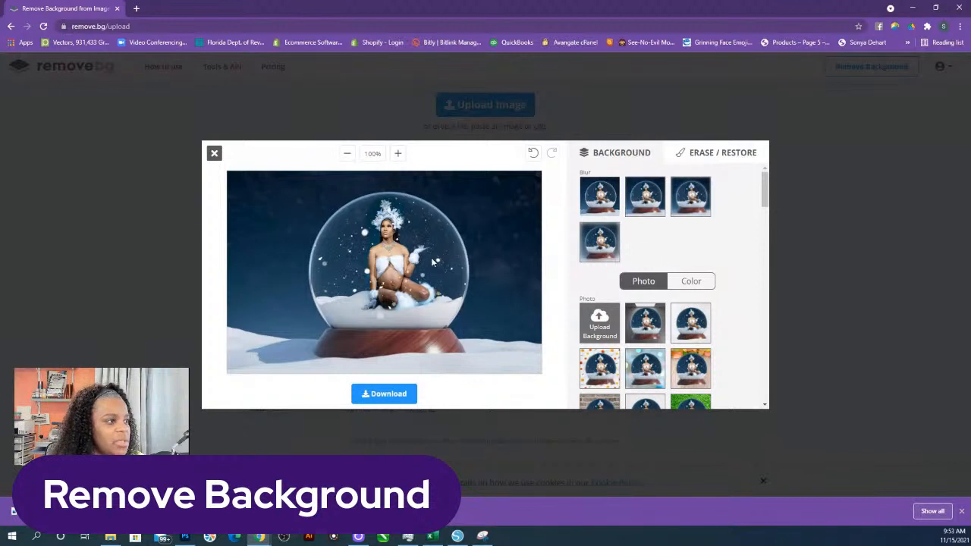
left_click(692, 159)
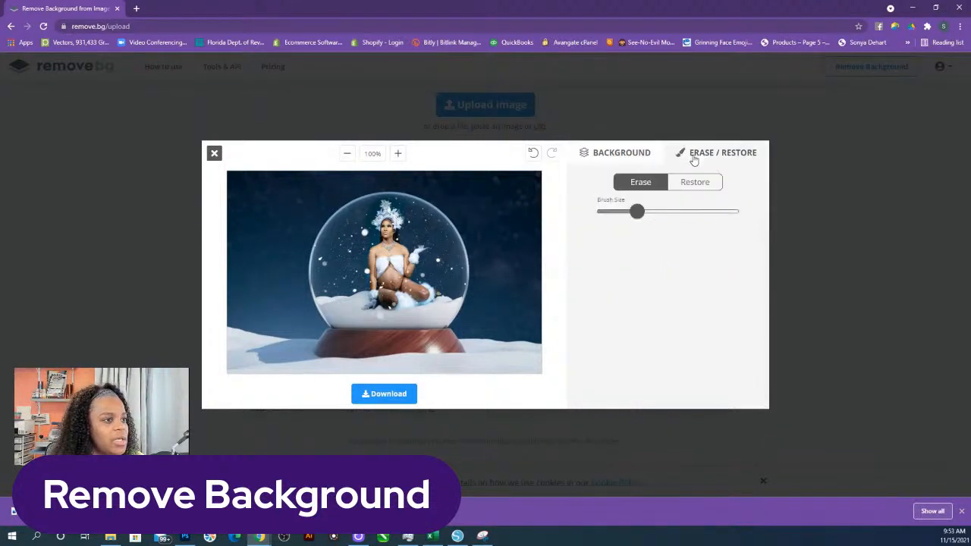
left_click(690, 185)
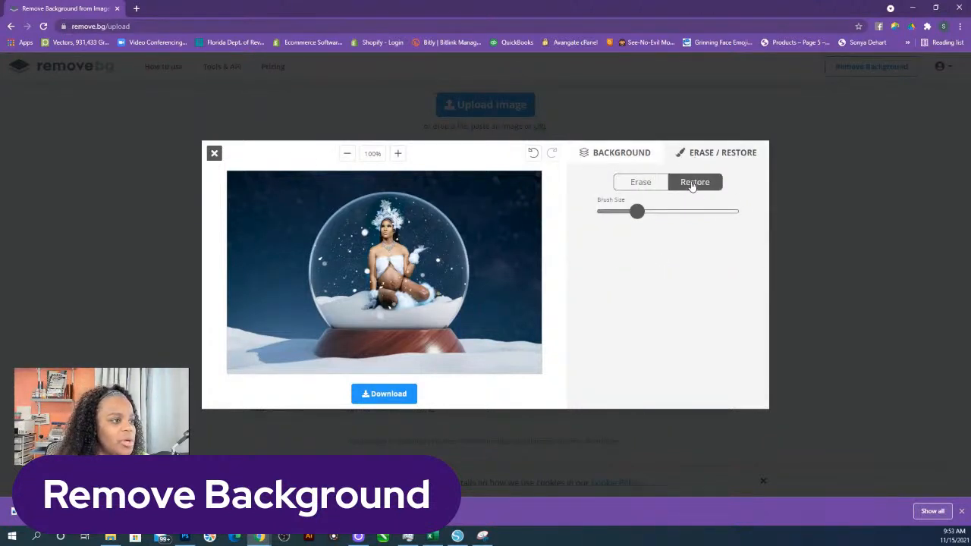
left_click(641, 186)
left_click(629, 155)
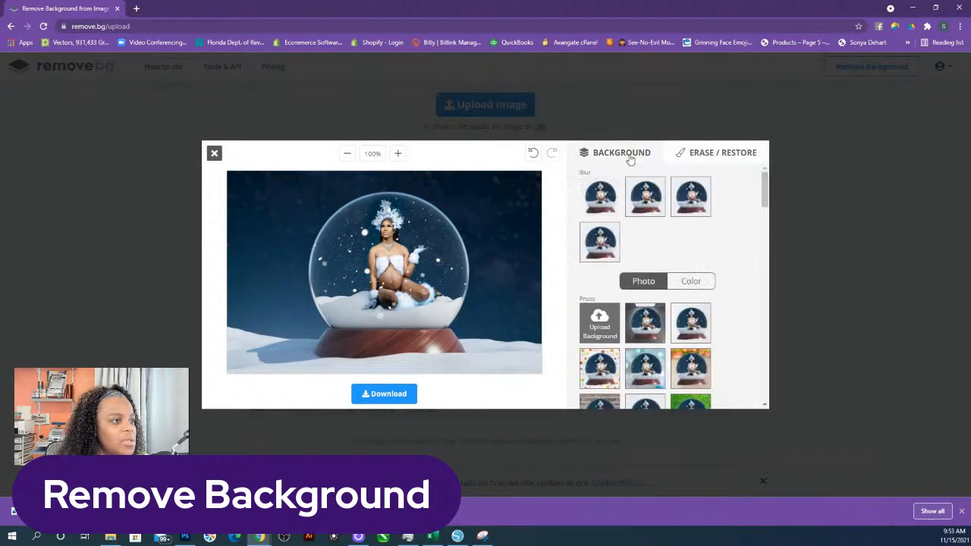
left_click(532, 157)
- Restore the snowy ground around and on both sides of the globe's wooden base with a slightly larger Restore brush
left_click(699, 155)
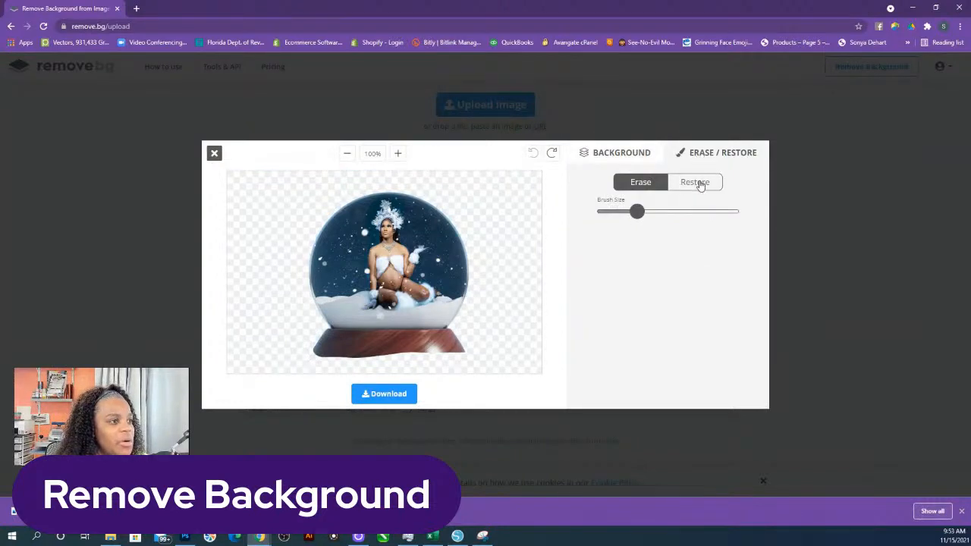
left_click(701, 185)
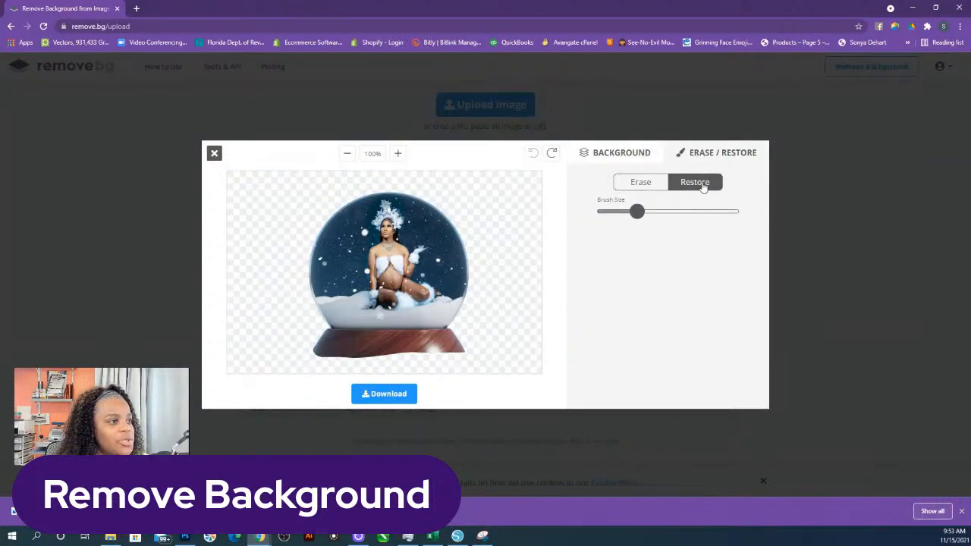
left_click_drag(637, 211, 644, 212)
mouse_move(325, 361)
left_mouse_down()
mouse_move(287, 369)
mouse_move(455, 356)
mouse_move(465, 365)
mouse_move(292, 371)
mouse_move(417, 374)
mouse_move(499, 369)
mouse_move(472, 353)
mouse_move(548, 358)
mouse_move(511, 371)
mouse_move(549, 356)
left_mouse_up()
left_click(629, 190)
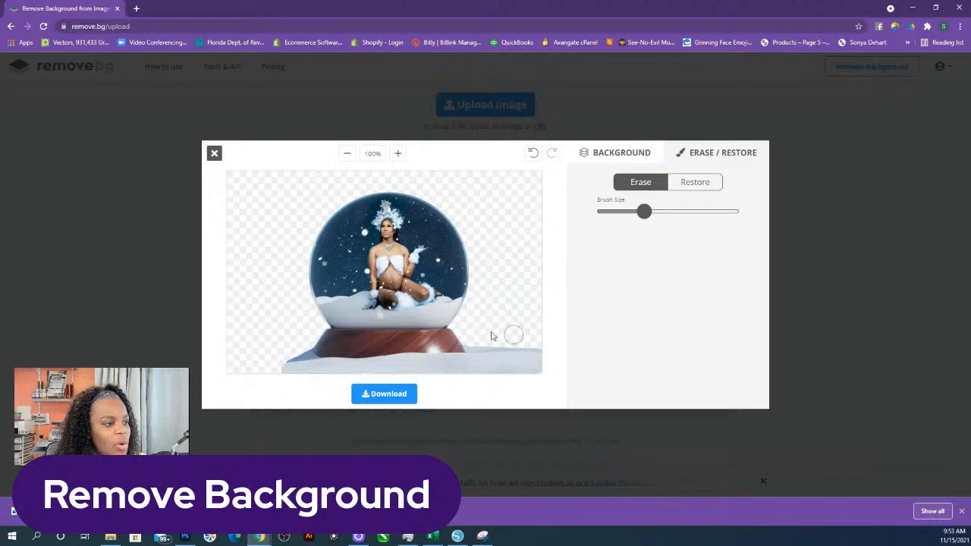
left_click(694, 185)
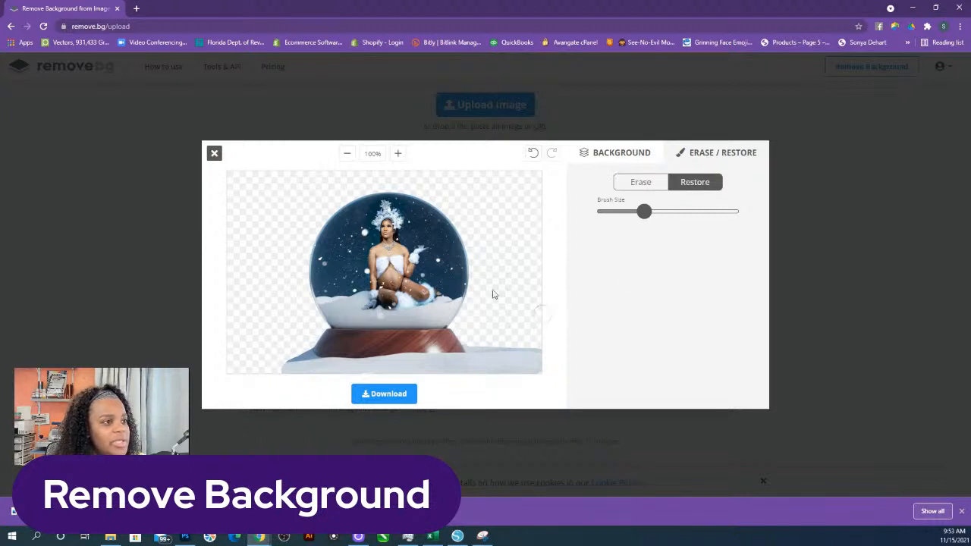
mouse_move(288, 373)
left_mouse_down()
mouse_move(232, 377)
mouse_move(297, 364)
mouse_move(226, 374)
mouse_move(313, 352)
mouse_move(215, 359)
mouse_move(330, 341)
mouse_move(227, 339)
mouse_move(203, 329)
mouse_move(227, 374)
mouse_move(225, 327)
mouse_move(259, 347)
mouse_move(316, 354)
mouse_move(484, 359)
mouse_move(462, 345)
mouse_move(549, 348)
mouse_move(449, 345)
mouse_move(548, 343)
left_mouse_up()
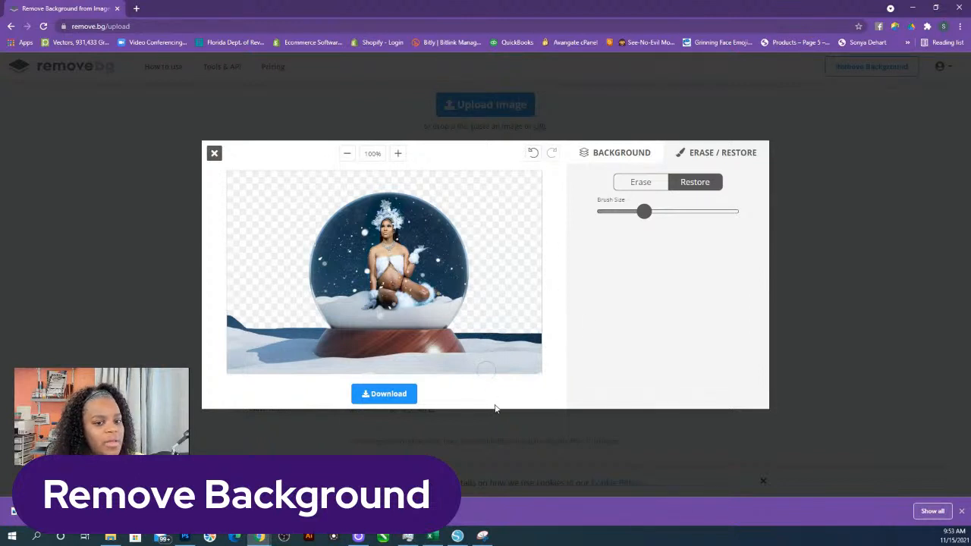
- Download the edited snow globe image and switch to the ring design in Silhouette Studio
left_click(386, 400)
left_click(493, 292)
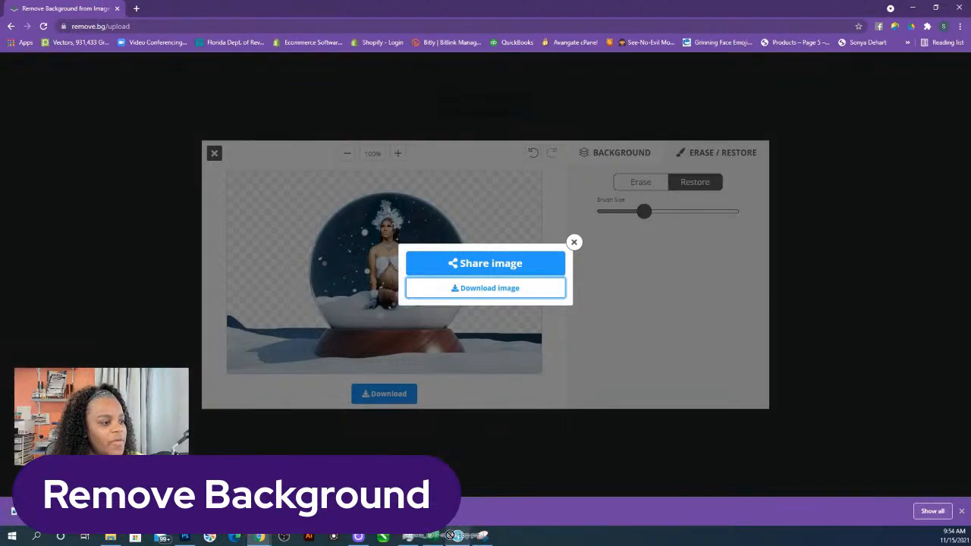
left_click(457, 536)
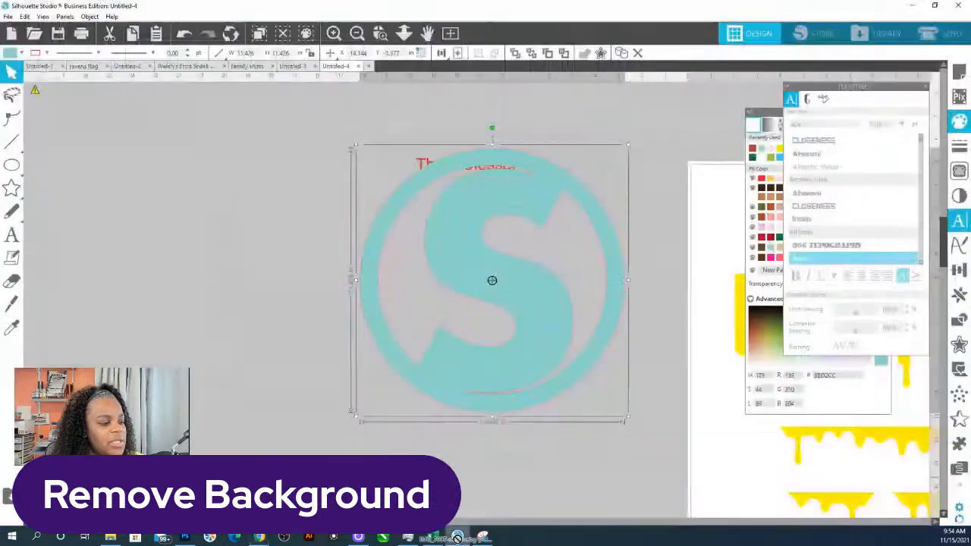
- Place the snow globe image beside the teal ring and enlarge it to about 18.7 × 12.06 in
left_click_drag(182, 327, 178, 277)
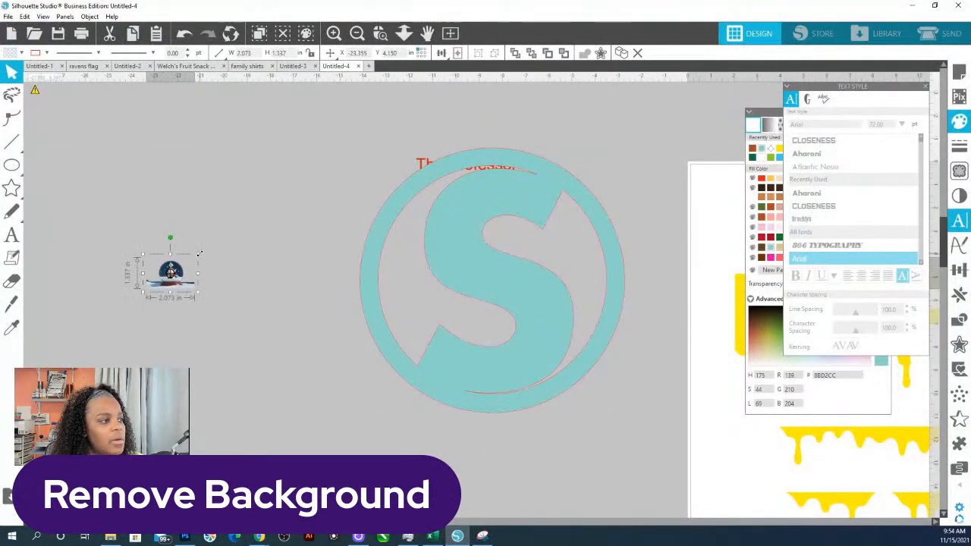
left_click_drag(308, 214, 670, 147)
left_click_drag(485, 213, 339, 352)
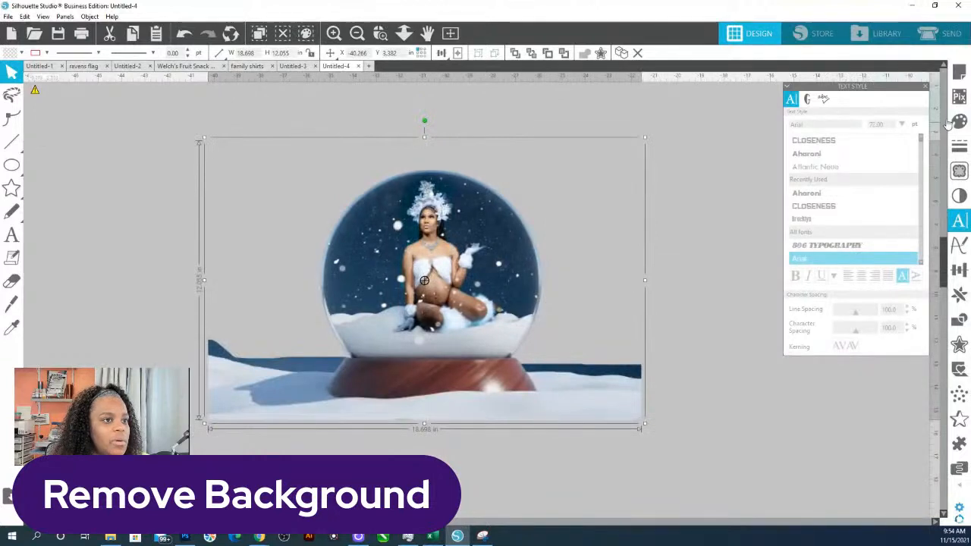
- Trace and detach the whole snow globe image with the trace threshold set to 100%
left_click(959, 121)
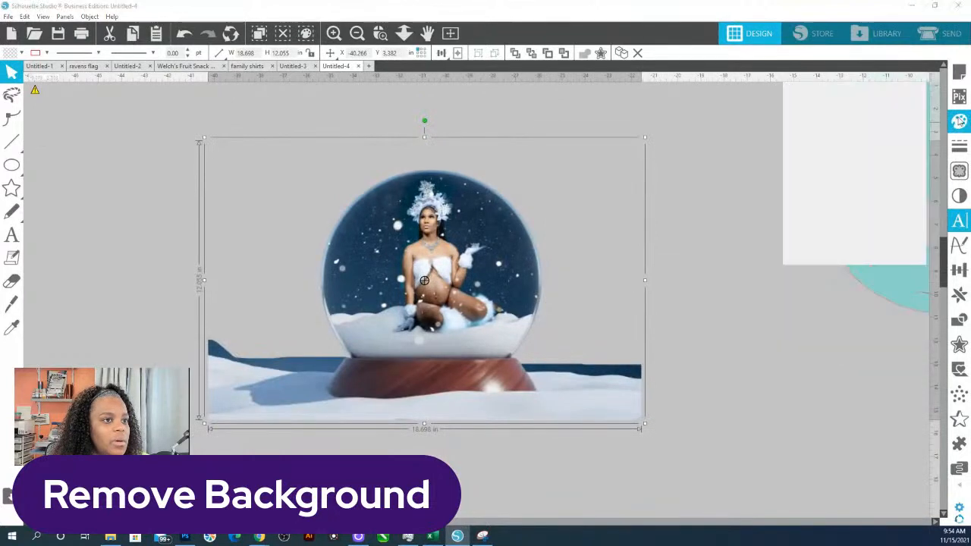
left_click(959, 171)
left_click(855, 127)
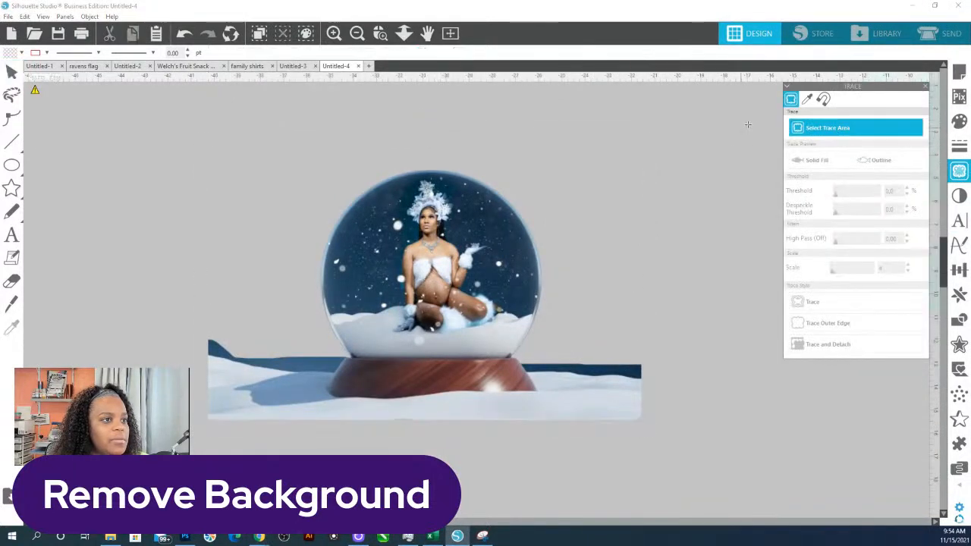
left_click_drag(159, 130, 715, 468)
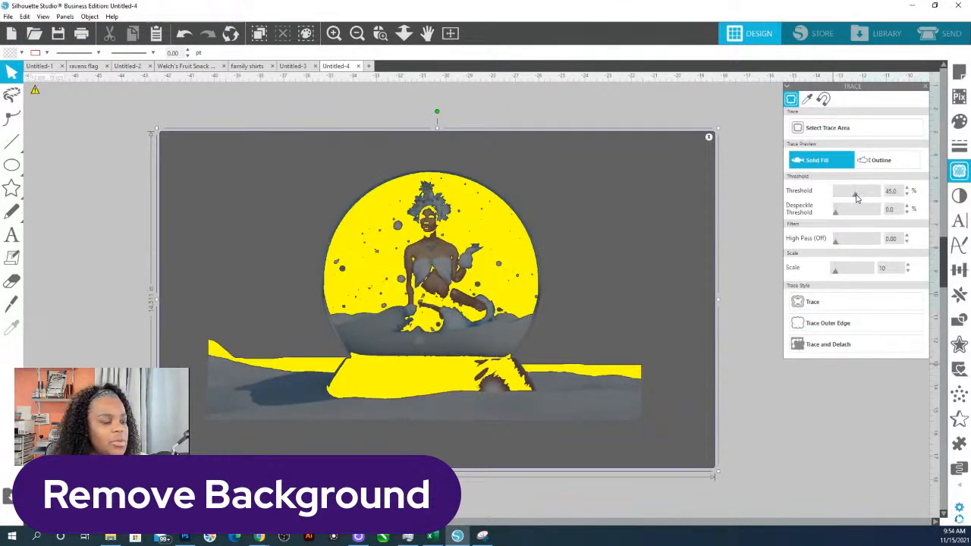
left_click_drag(856, 197, 880, 196)
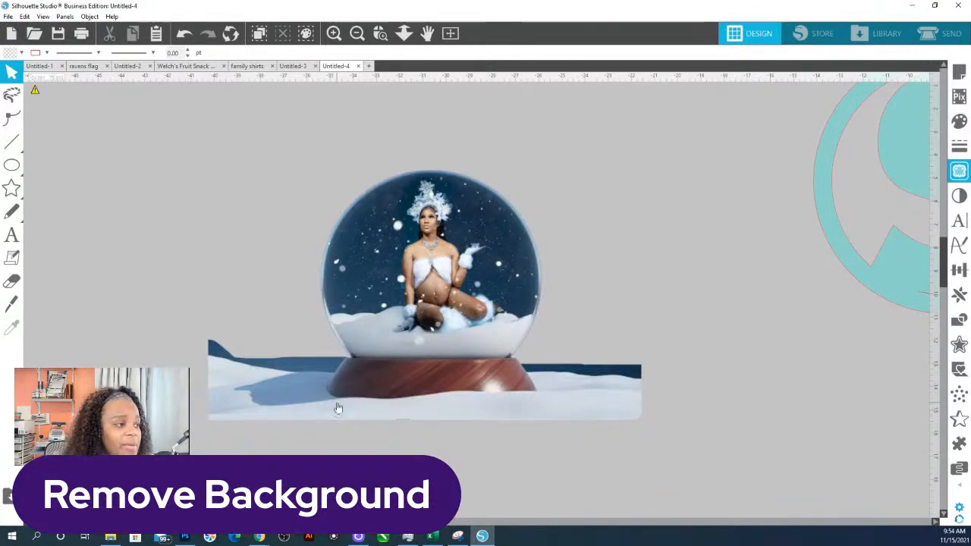
- Delete the leftover original behind the detached snow globe cutout, moving the cutout aside and back
left_click_drag(230, 370, 23, 199)
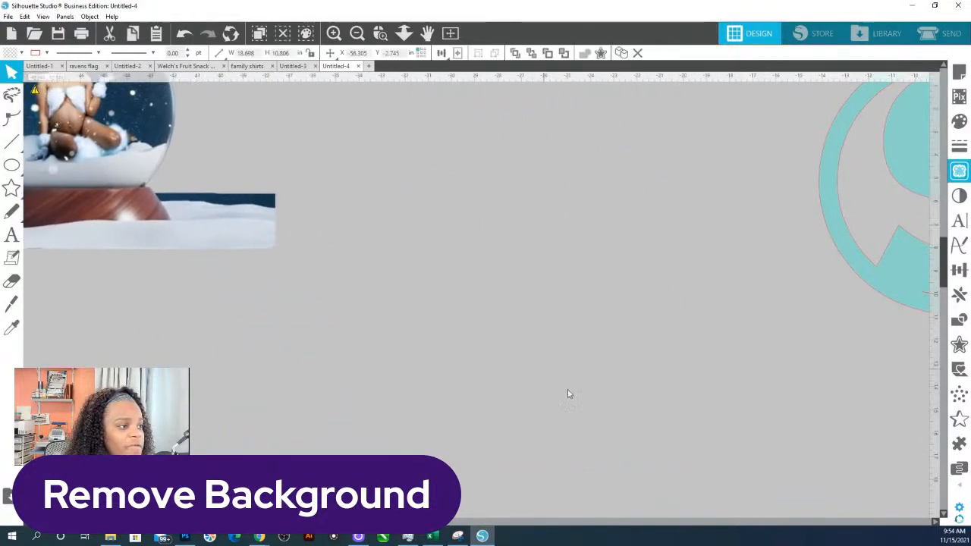
left_click_drag(693, 447, 319, 201)
key("Delete")
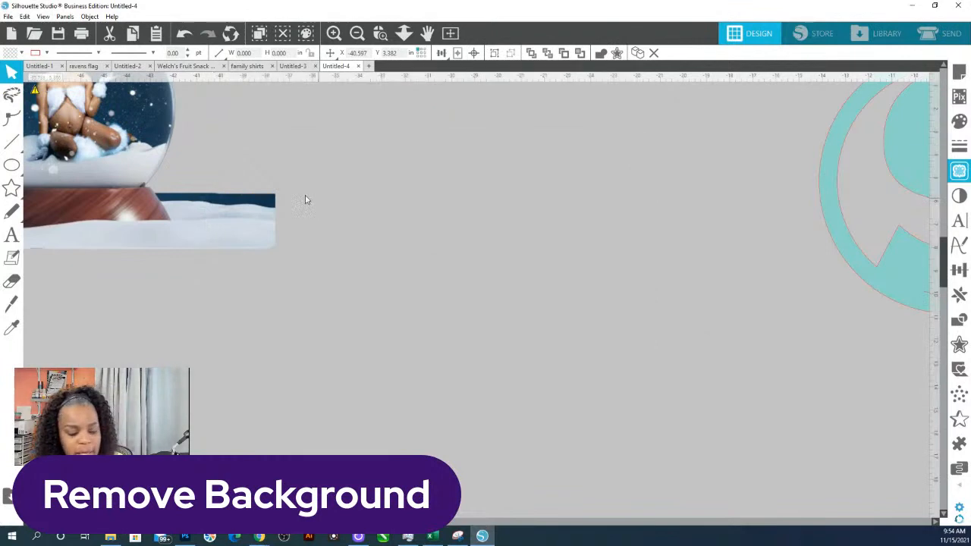
left_click_drag(82, 180, 473, 327)
left_click(419, 114)
- Edit the cutout's outline points, deleting those along the dark hill and the horizon left of the globe's base
left_click(380, 32)
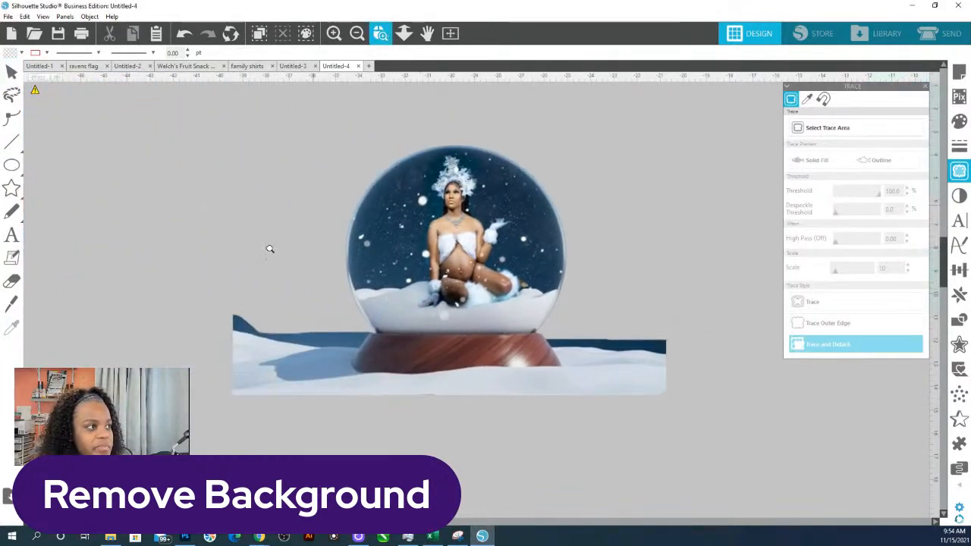
left_click_drag(567, 357, 567, 357)
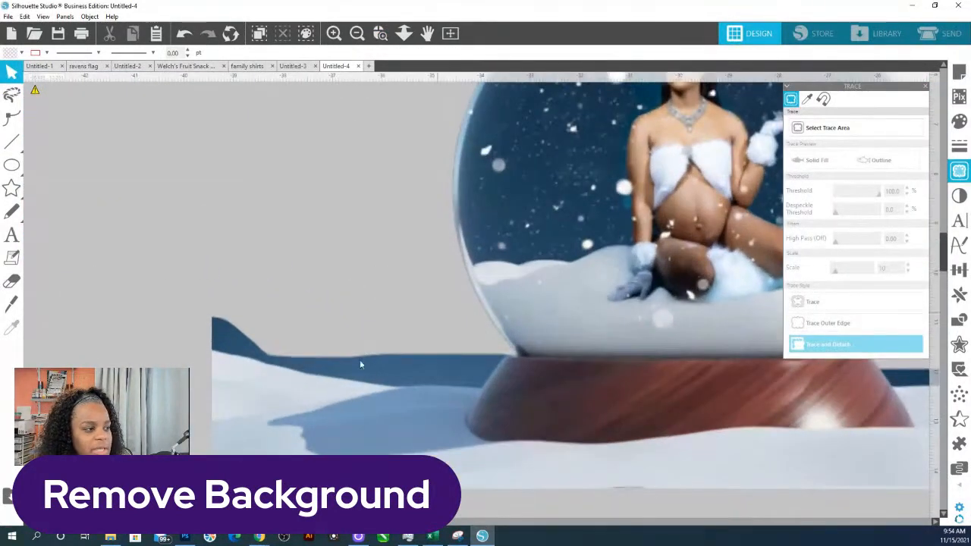
left_click(453, 371)
double_click(453, 371)
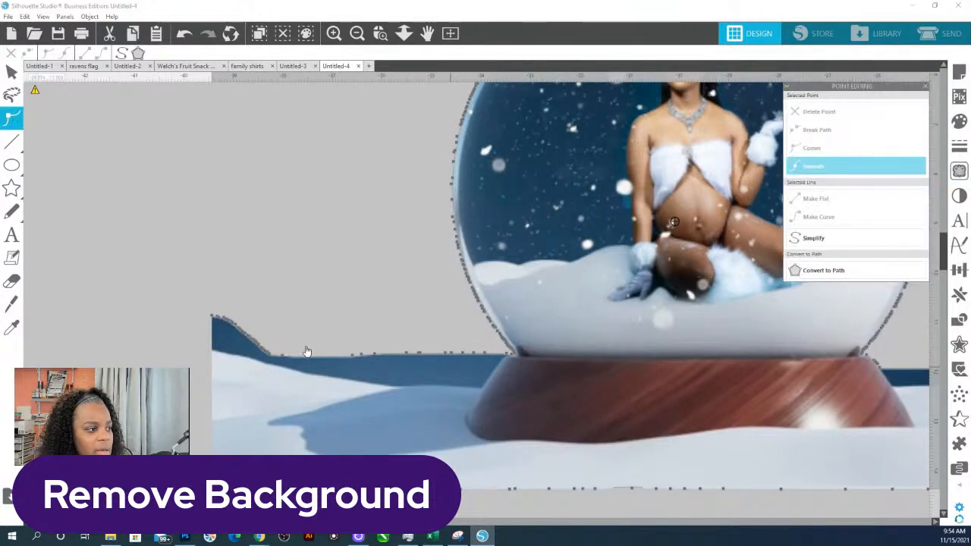
left_click(213, 342)
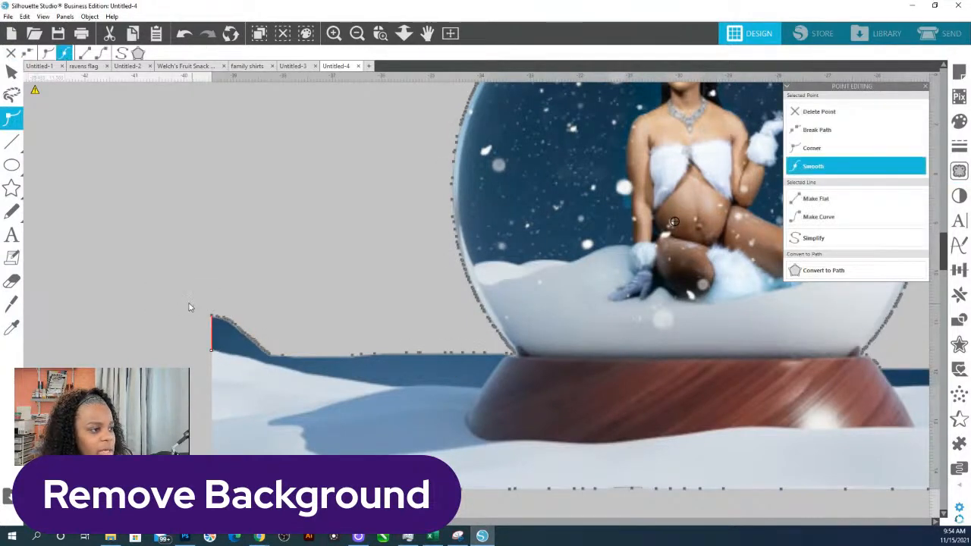
left_click_drag(354, 352, 410, 374)
key("Delete")
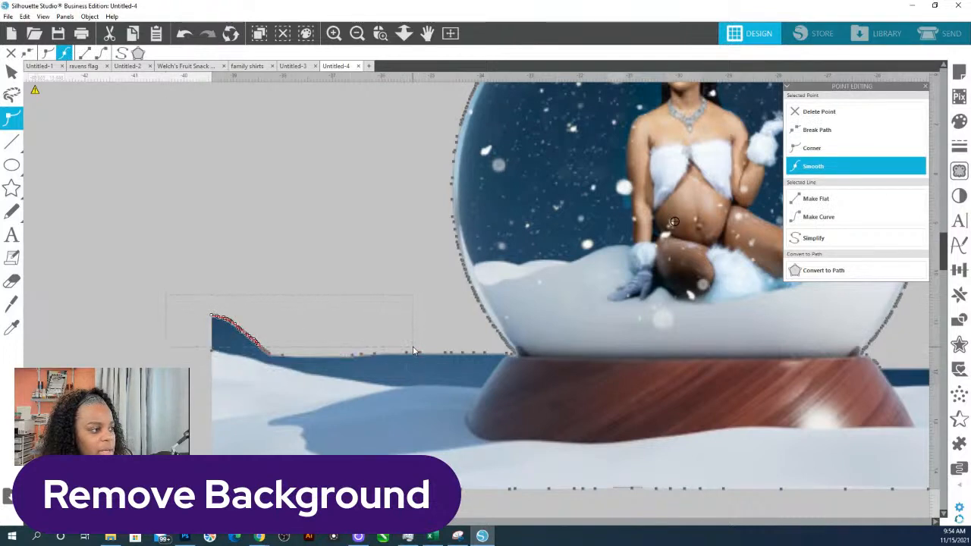
left_click(818, 111)
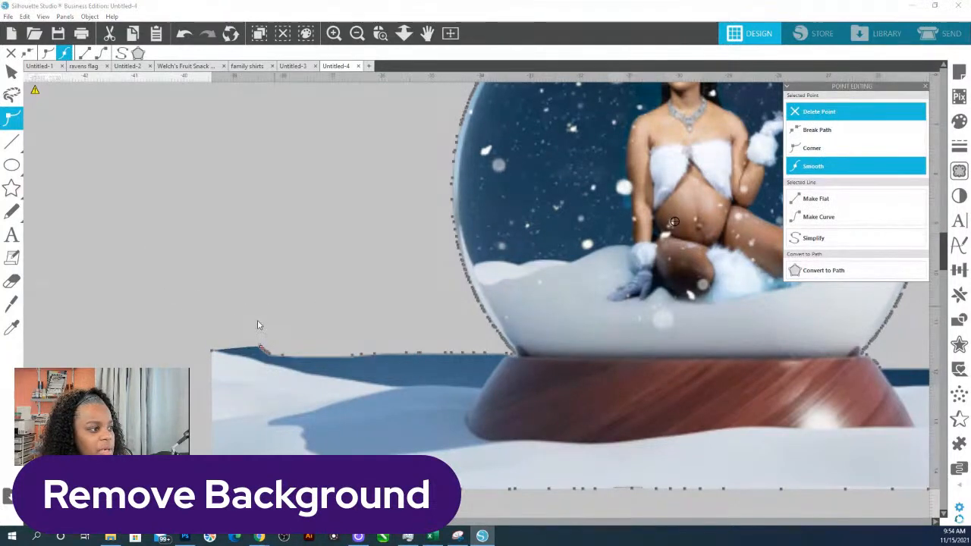
left_click_drag(244, 327, 494, 371)
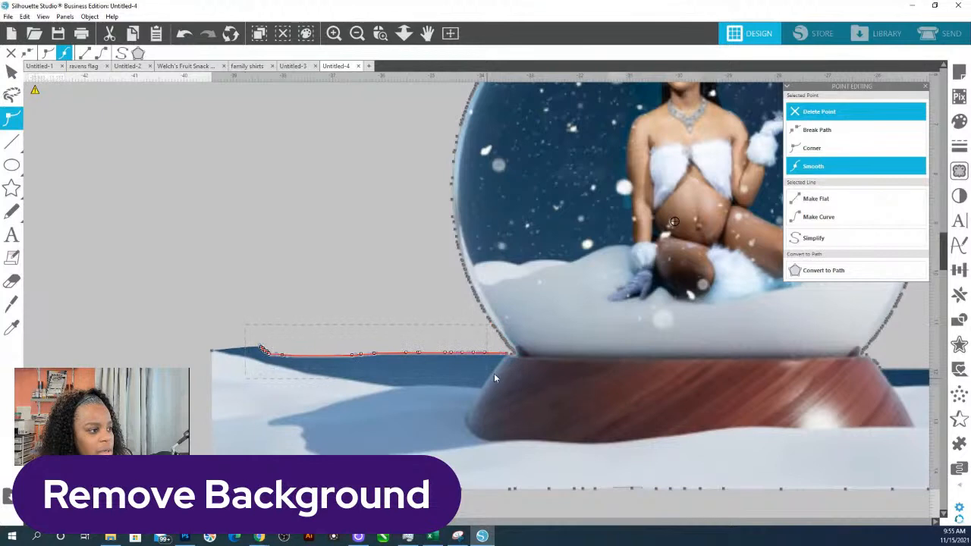
left_click(880, 111)
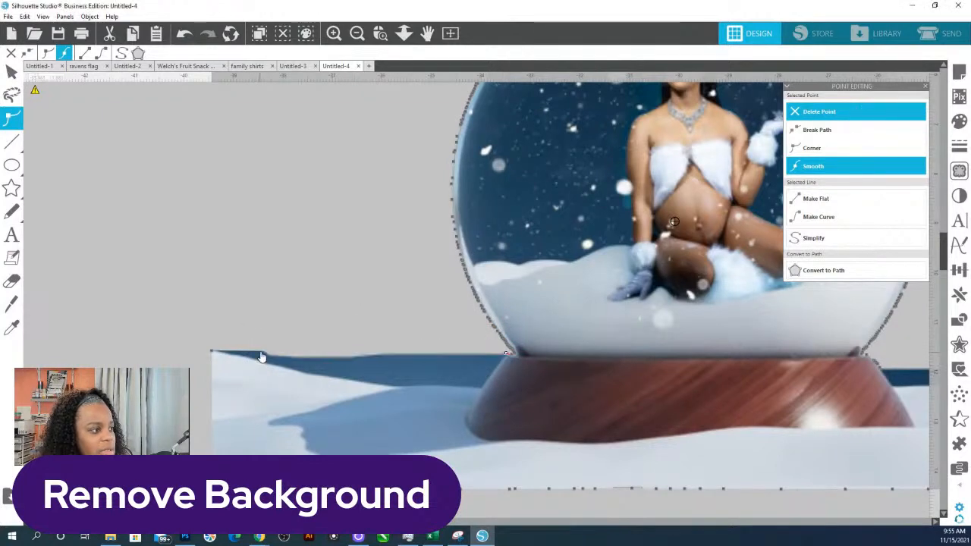
- Try to add and lower a point on the outline's horizon edge left of the globe's base
left_click_drag(262, 351, 261, 362)
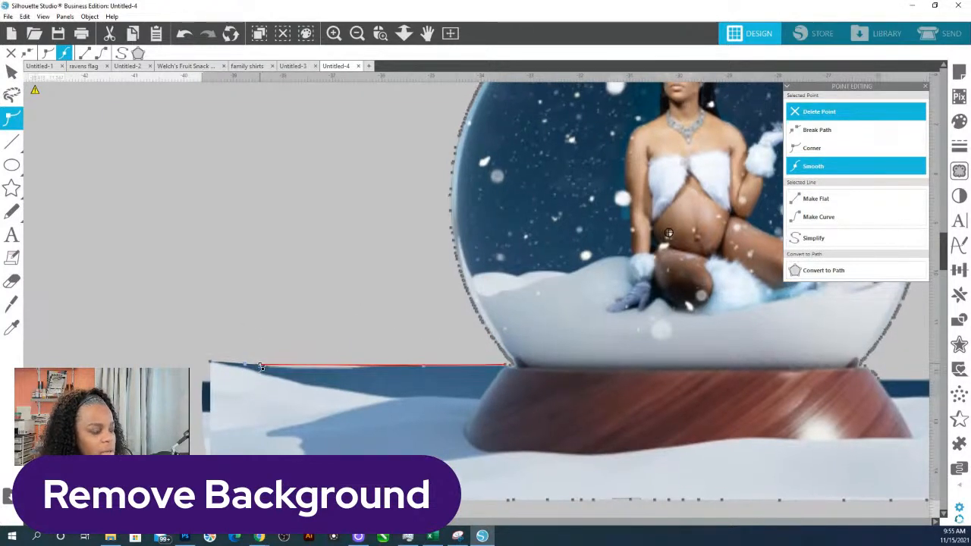
scroll(261, 366, "down", 1)
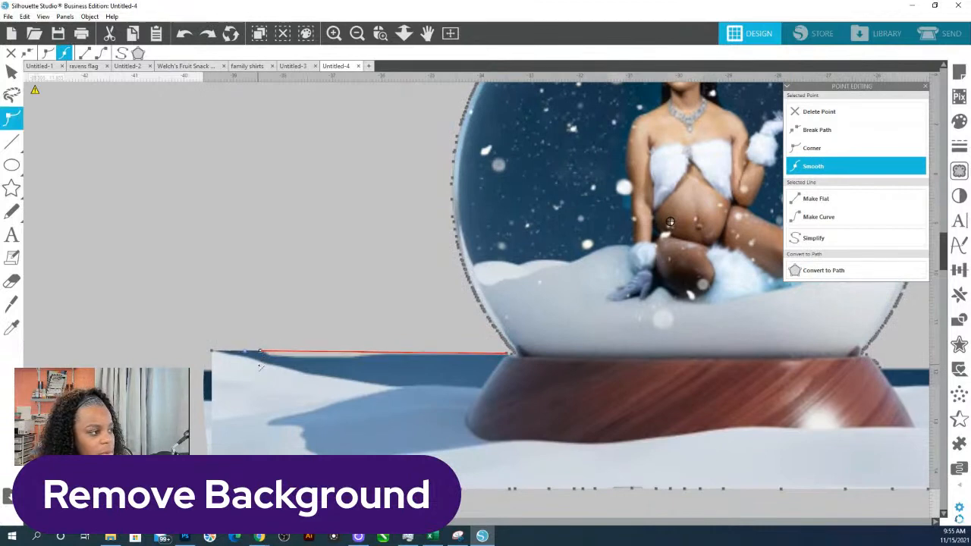
left_click(259, 368)
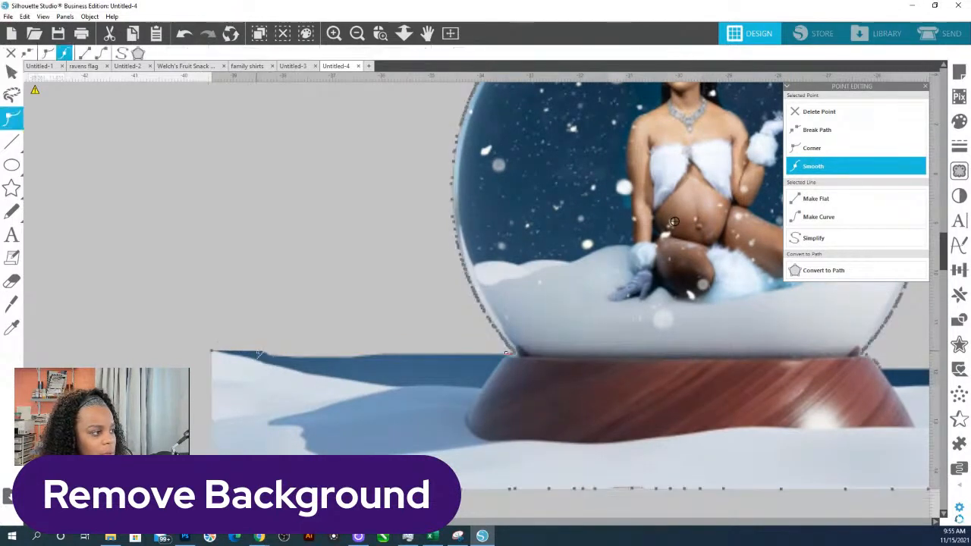
- Add points on the outline's horizon edge left of the globe's base and lower them to the snow line and the base's side
left_click(258, 354)
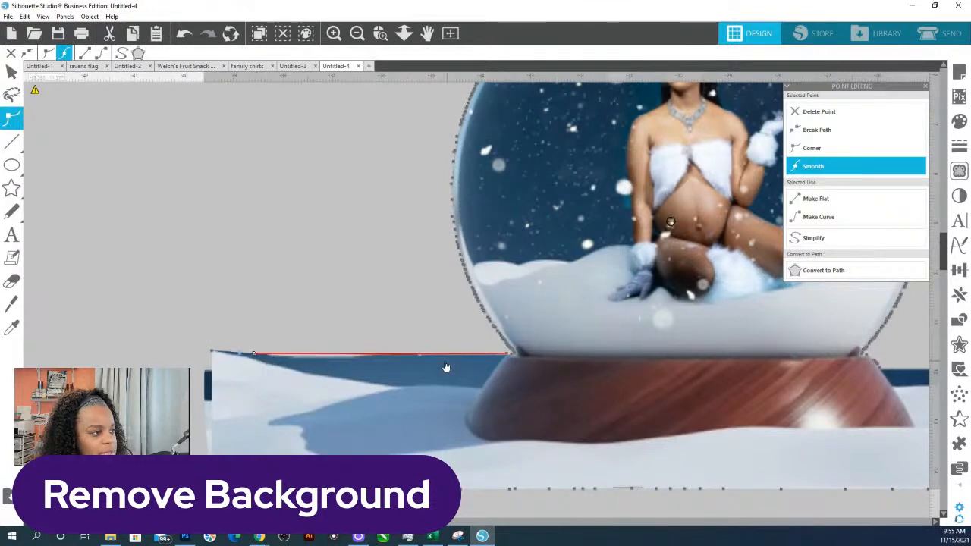
left_click_drag(446, 356, 402, 386)
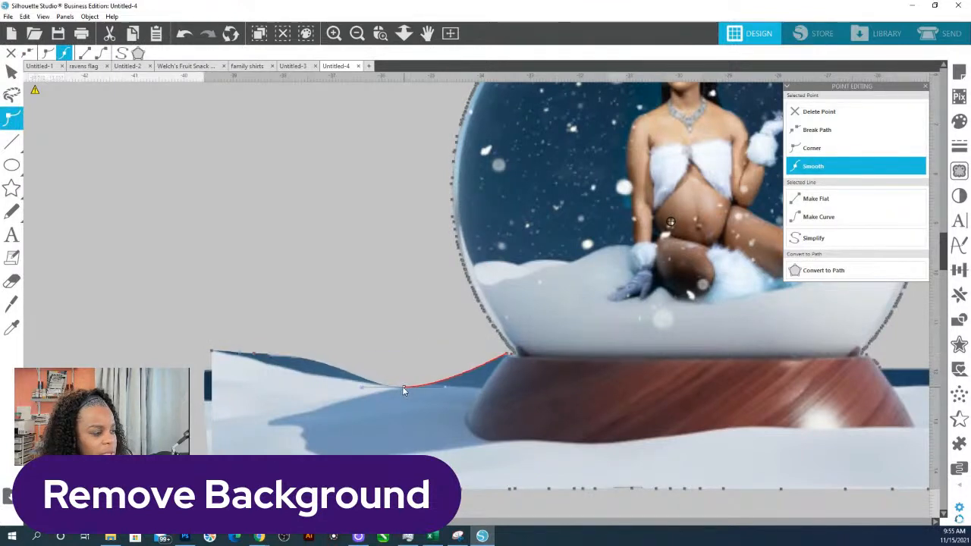
left_click_drag(477, 370, 480, 392)
key("ctrl+z")
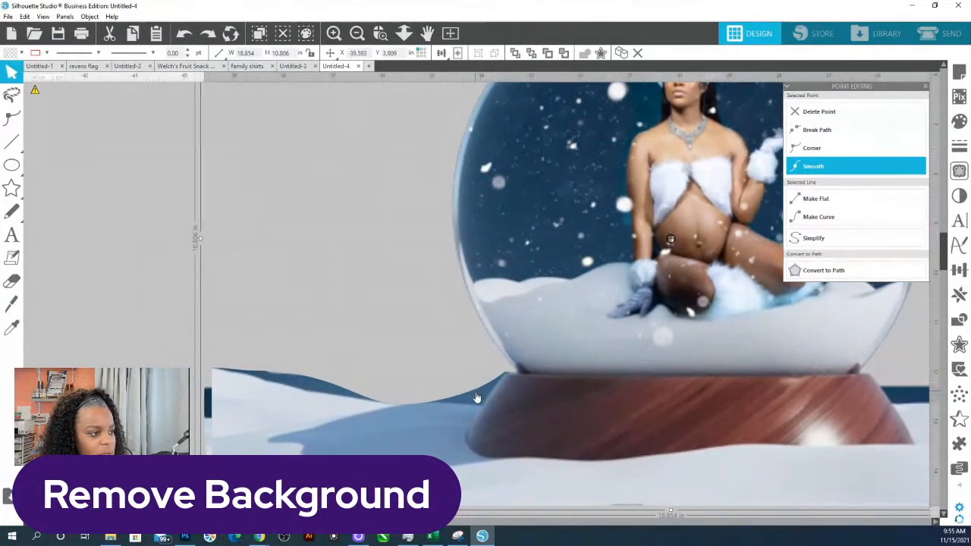
left_click_drag(477, 388, 496, 396)
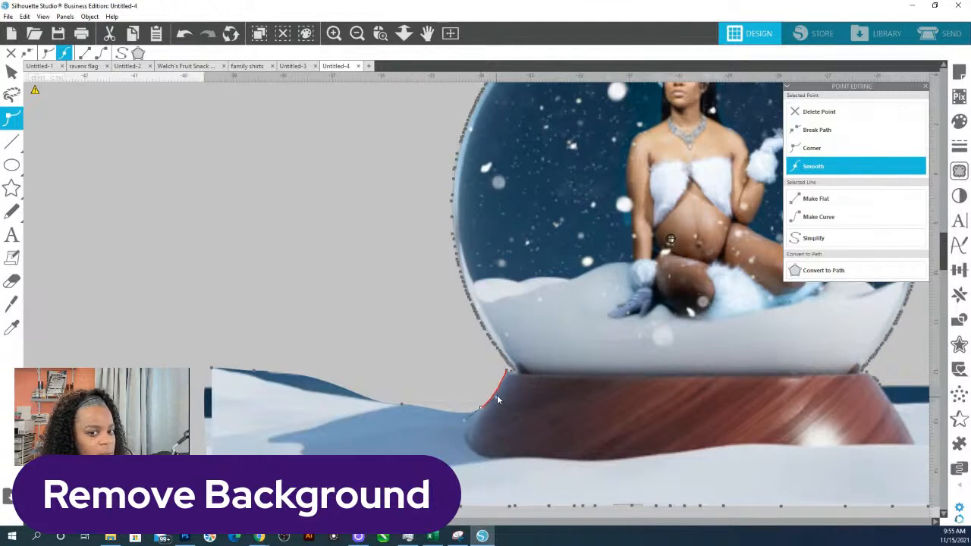
- Add and lower outline points along the left snow slope to cut away the remaining dark sky
left_click(319, 388)
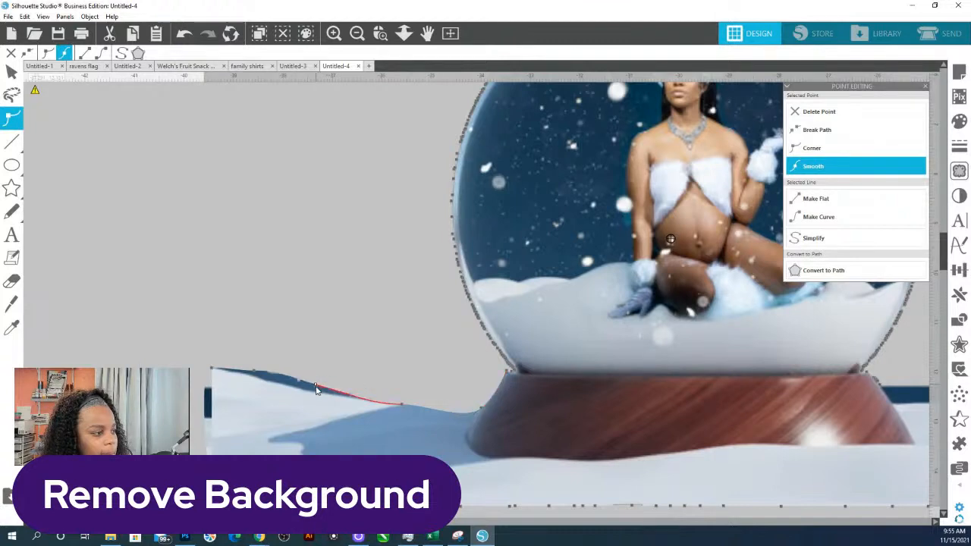
left_click(275, 379)
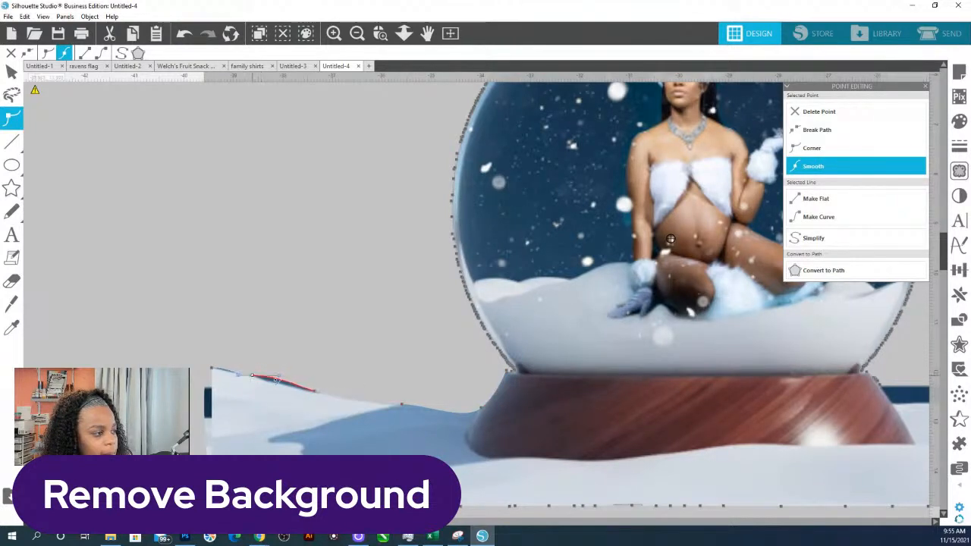
left_click(275, 382)
left_click_drag(255, 380, 255, 381)
left_click(253, 381)
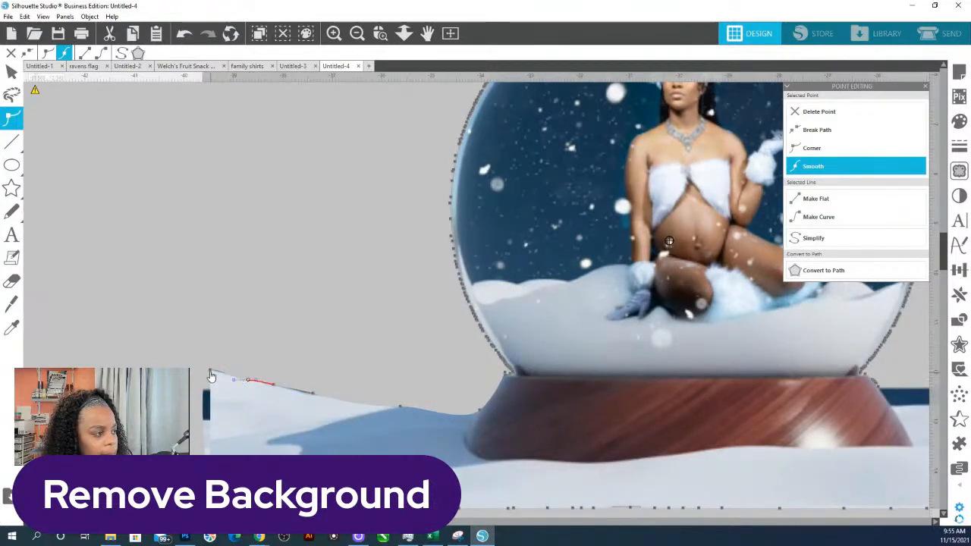
- Refine the left slope's outline points, and make the point beside the globe's base a corner with its curve fitted to the snow
left_click(211, 374)
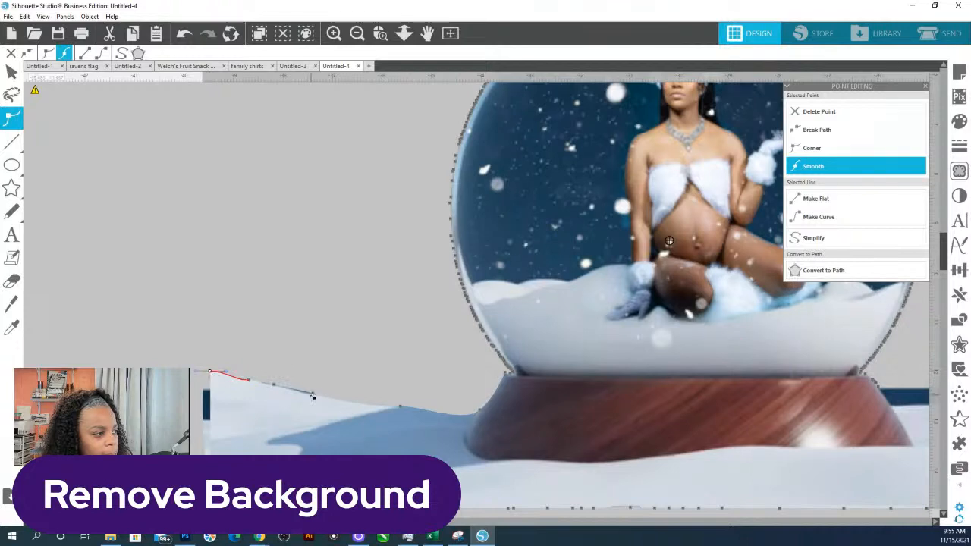
left_click(312, 396)
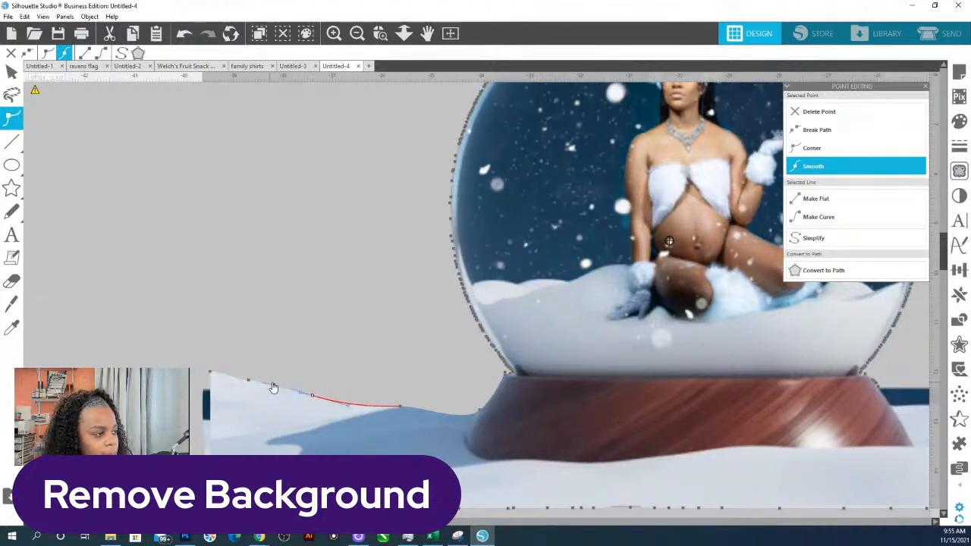
left_click(277, 389)
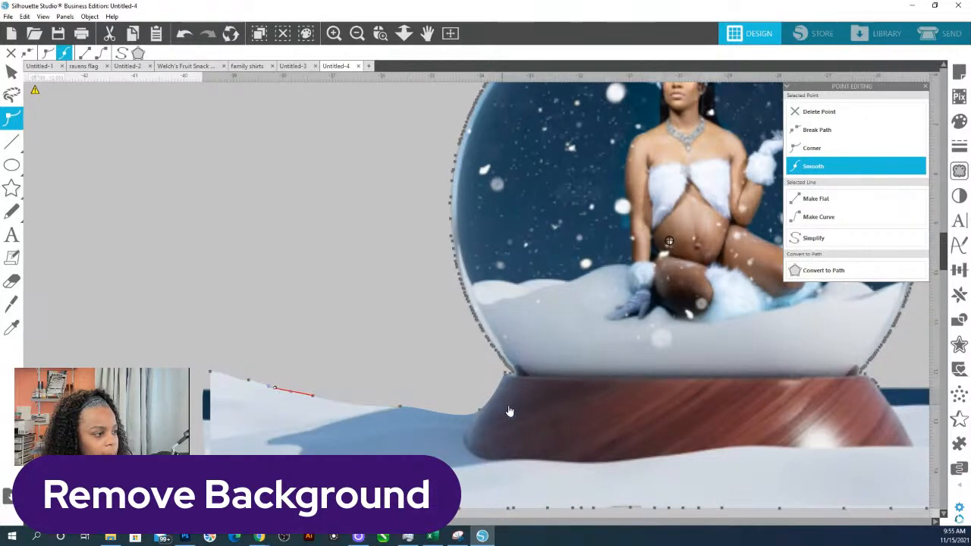
left_click(479, 410)
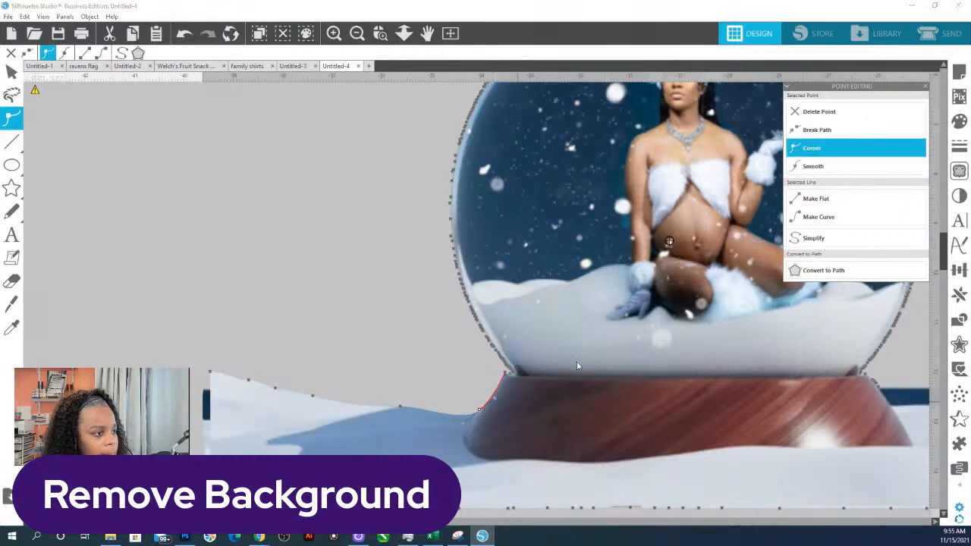
left_click_drag(465, 425, 465, 398)
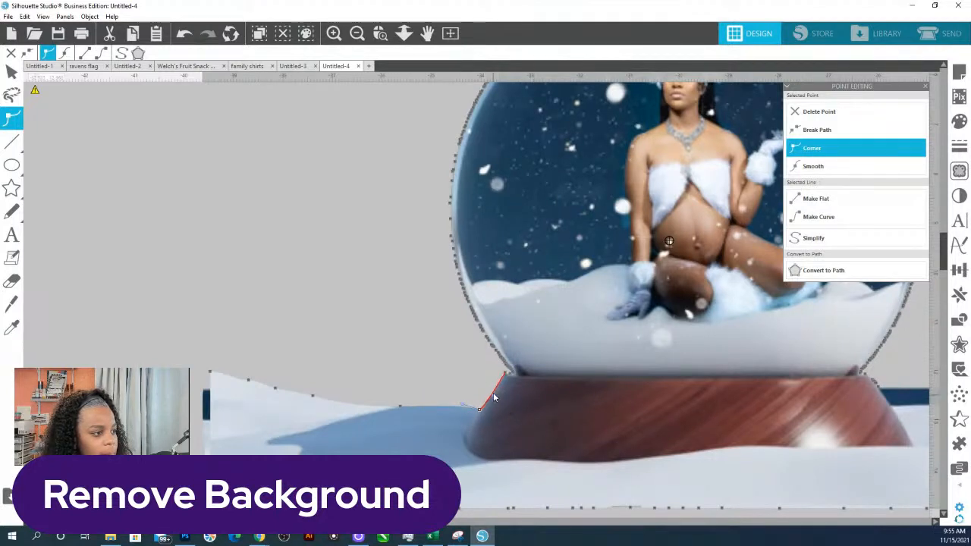
- Lower the outline point at the right side of the globe's base to the snow and delete the horizon points right of it
left_click_drag(751, 426, 423, 437)
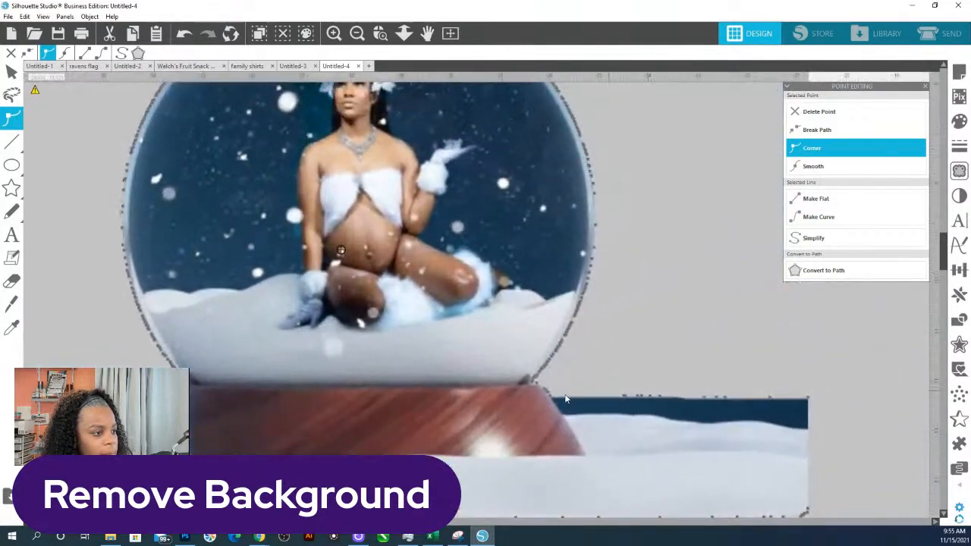
left_click_drag(552, 398, 564, 418)
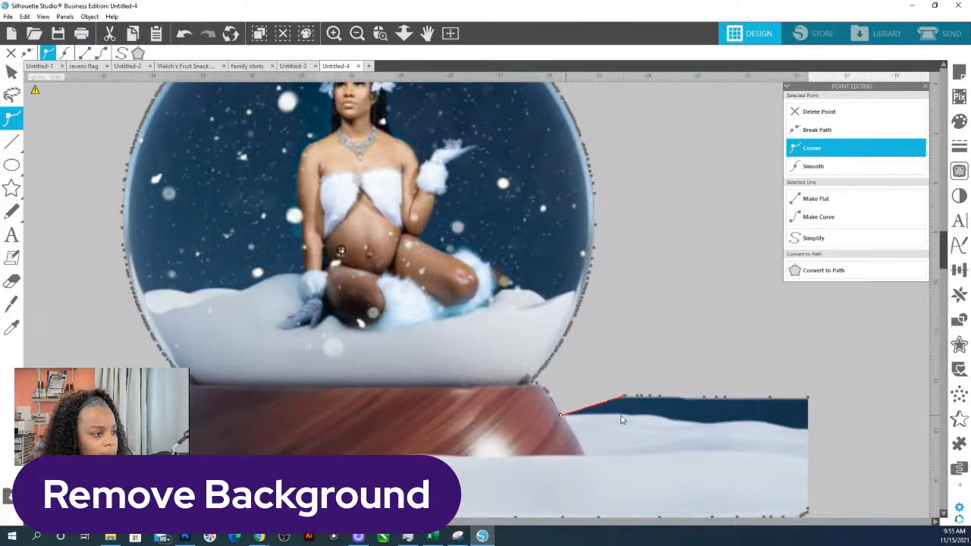
left_click_drag(652, 387, 808, 432)
left_click(827, 112)
left_click(784, 429)
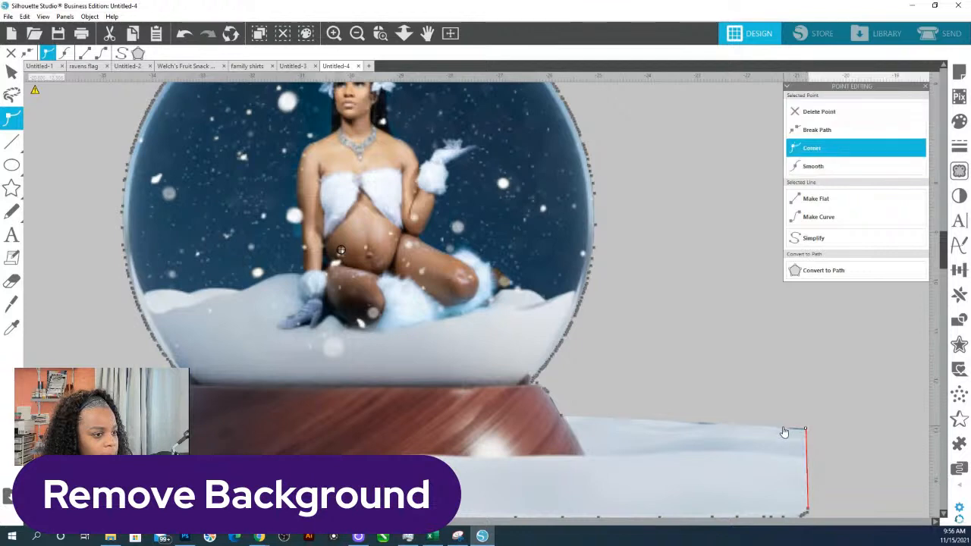
- Add four points along the outline's top edge over the snow right of the globe's base
left_click_drag(782, 422, 753, 417)
left_click(705, 417)
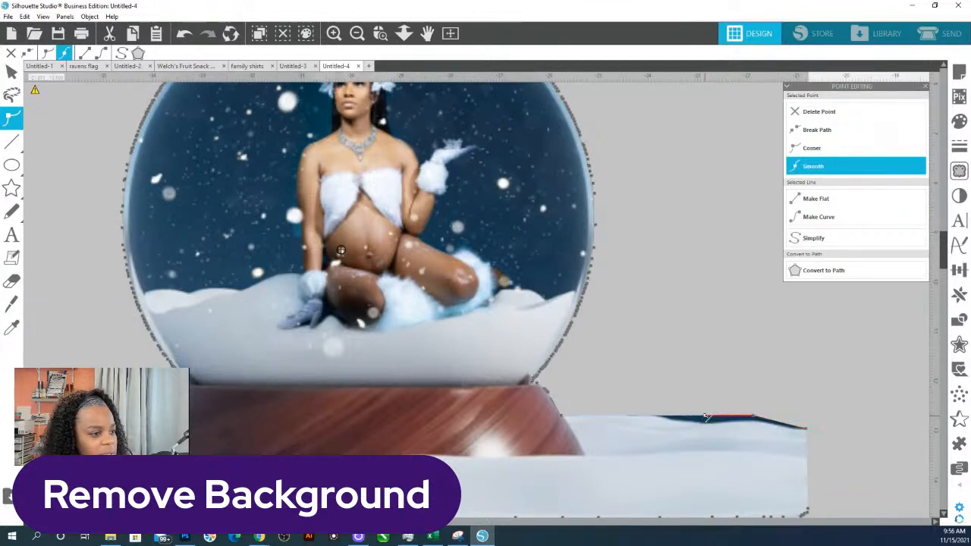
left_click(630, 416)
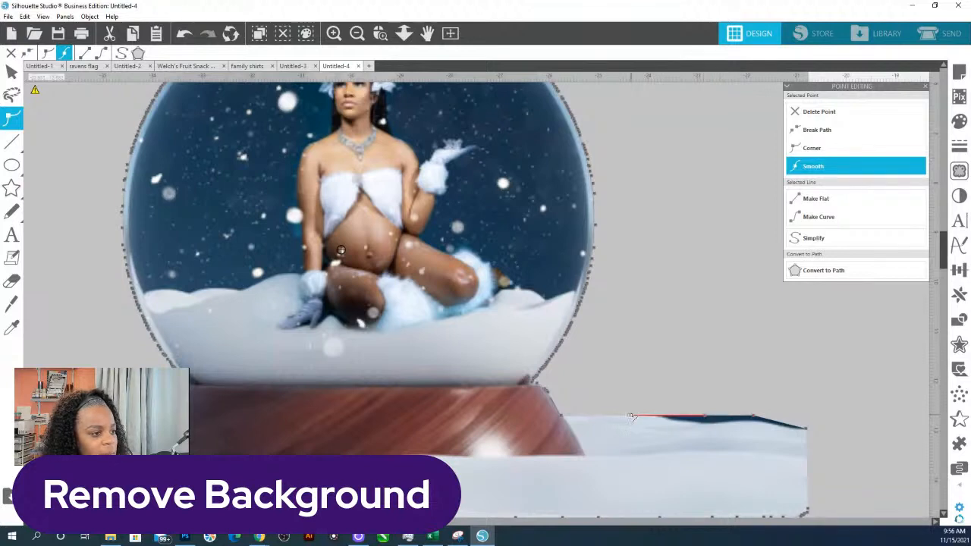
left_click(610, 416)
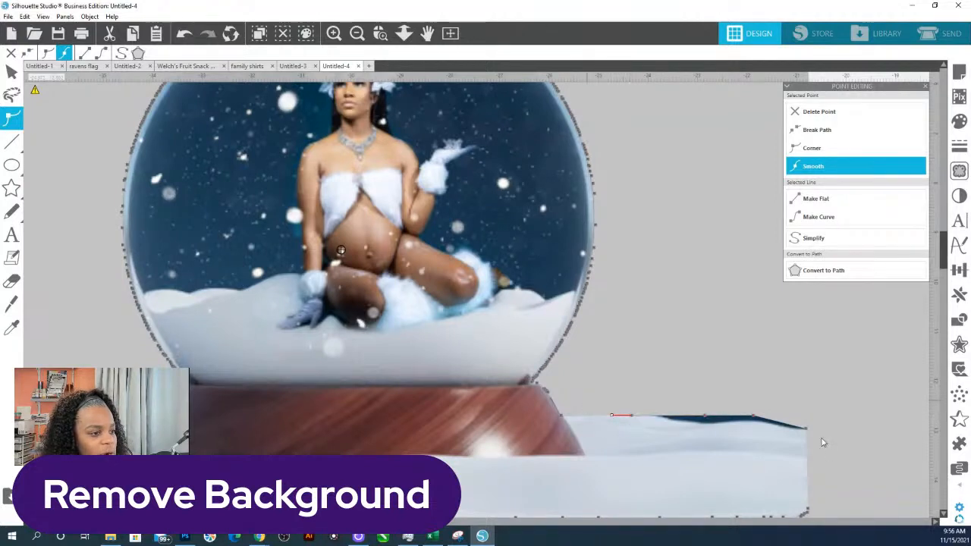
- Convert the right snow edge's line segments to curves and set the selected points to Corner
left_click_drag(587, 398, 791, 439)
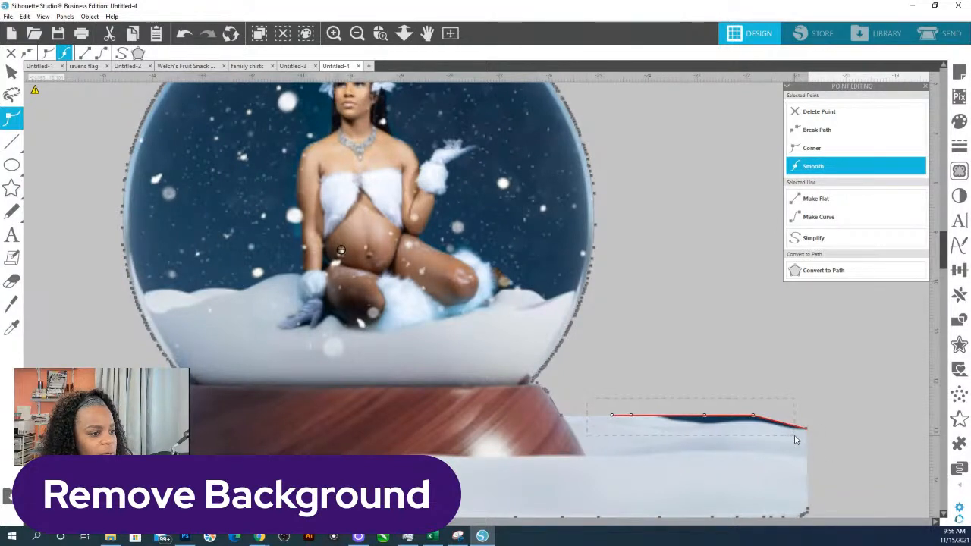
left_click(818, 217)
left_click(812, 148)
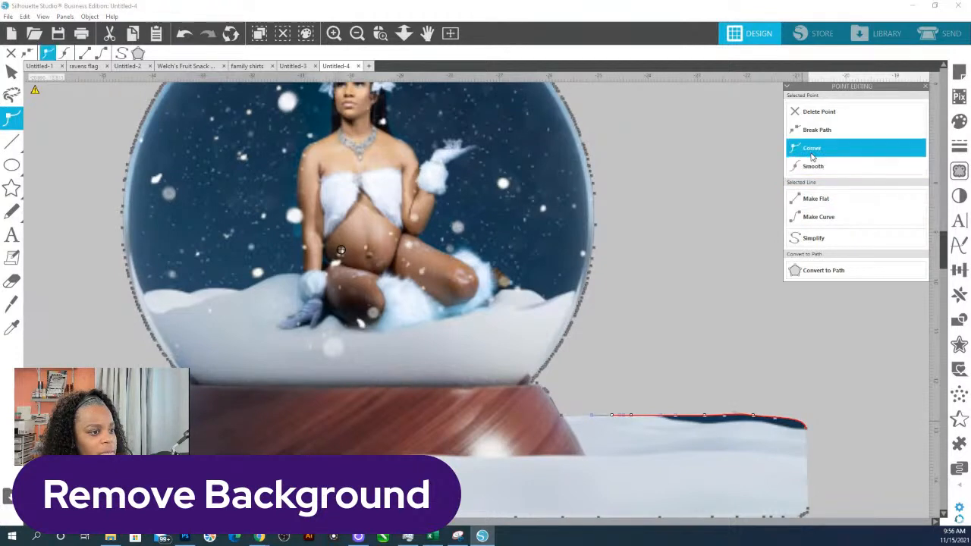
- Lower the middle points of the right snow edge so the outline follows the snow's crest
left_click(630, 429)
left_click(630, 417)
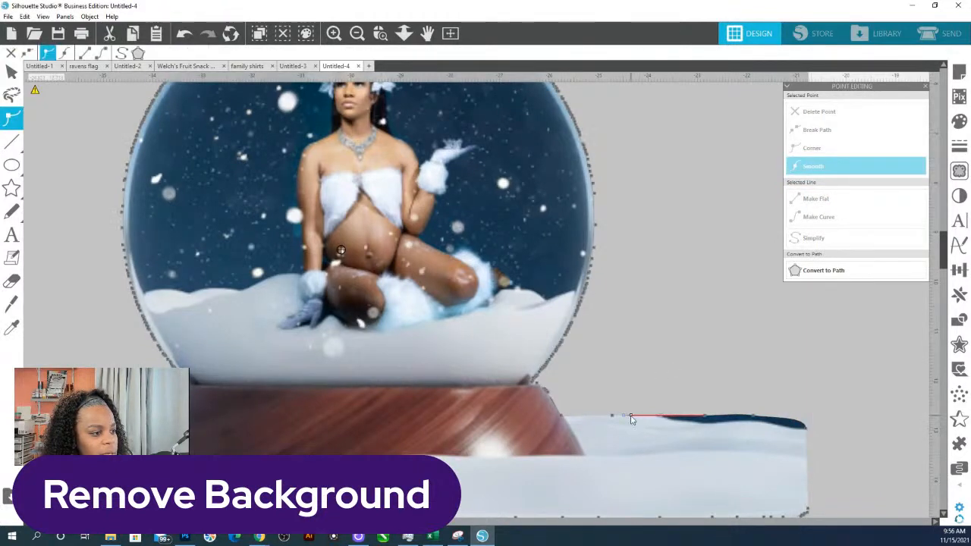
left_click_drag(709, 418, 672, 421)
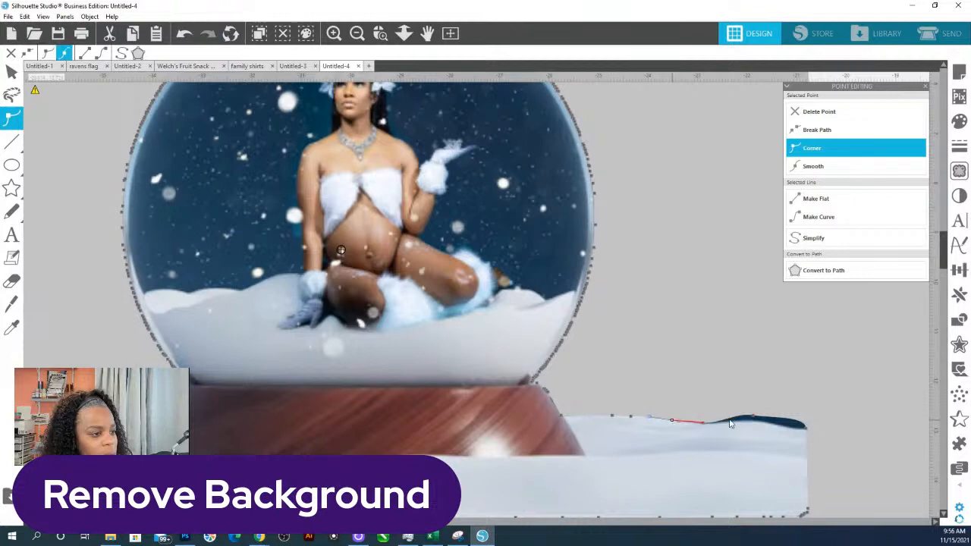
left_click(756, 419)
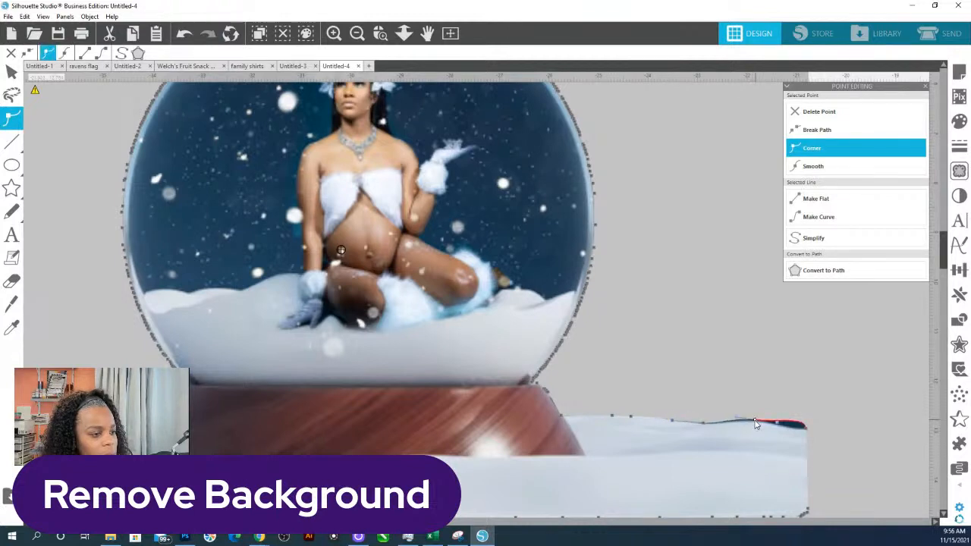
left_click(703, 424)
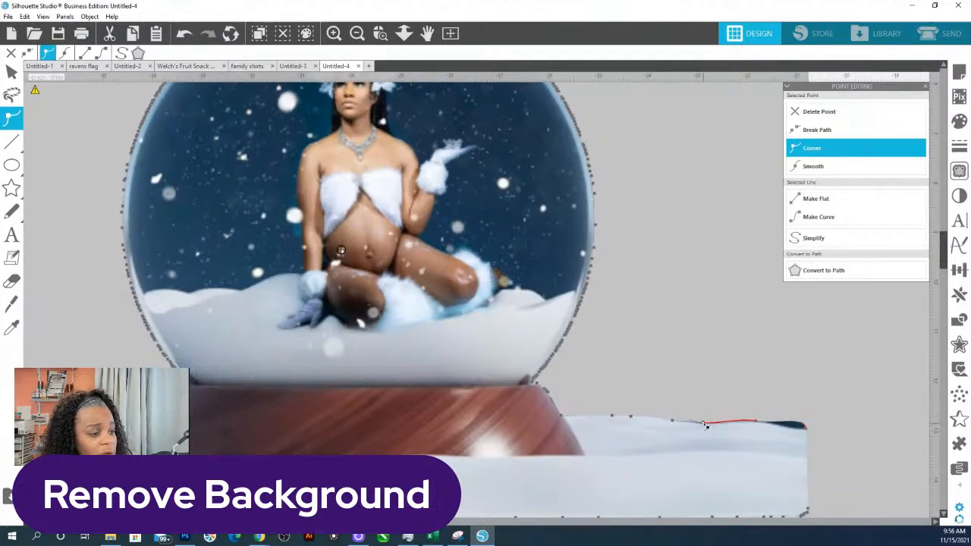
- Fit the far right end of the outline to the snow by adjusting its corner curve and neighbouring points, and finish point editing
left_click(805, 424)
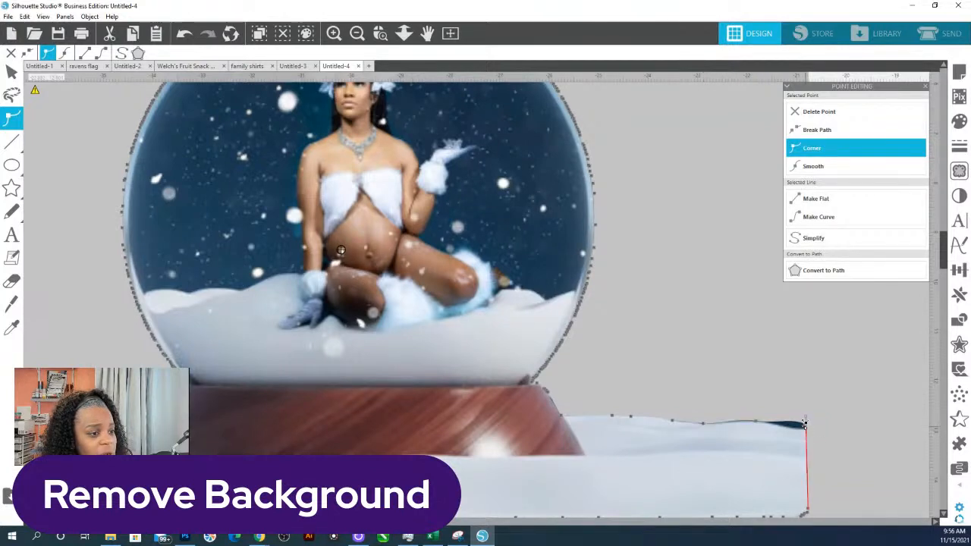
left_click_drag(805, 420, 802, 429)
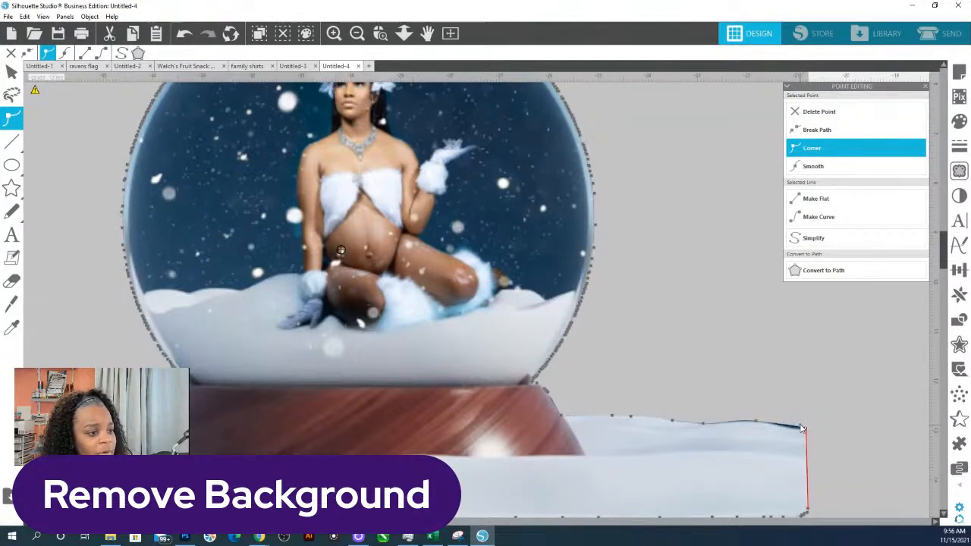
left_click(757, 425)
left_click_drag(756, 426, 757, 428)
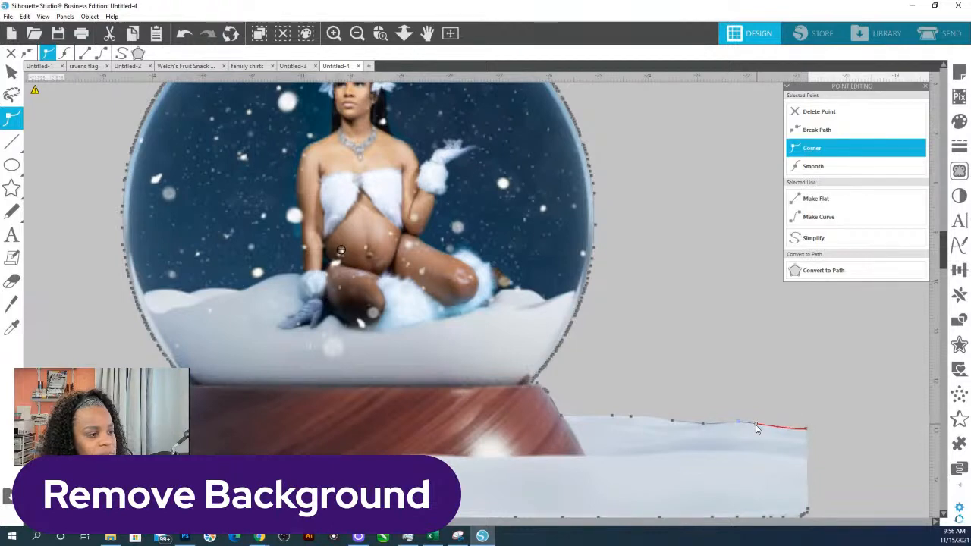
left_click(677, 423)
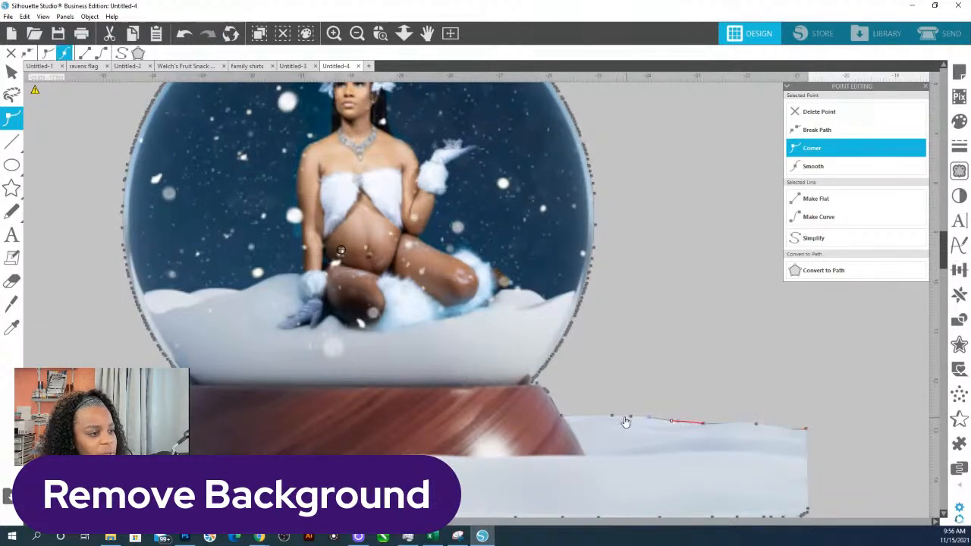
left_click(707, 428)
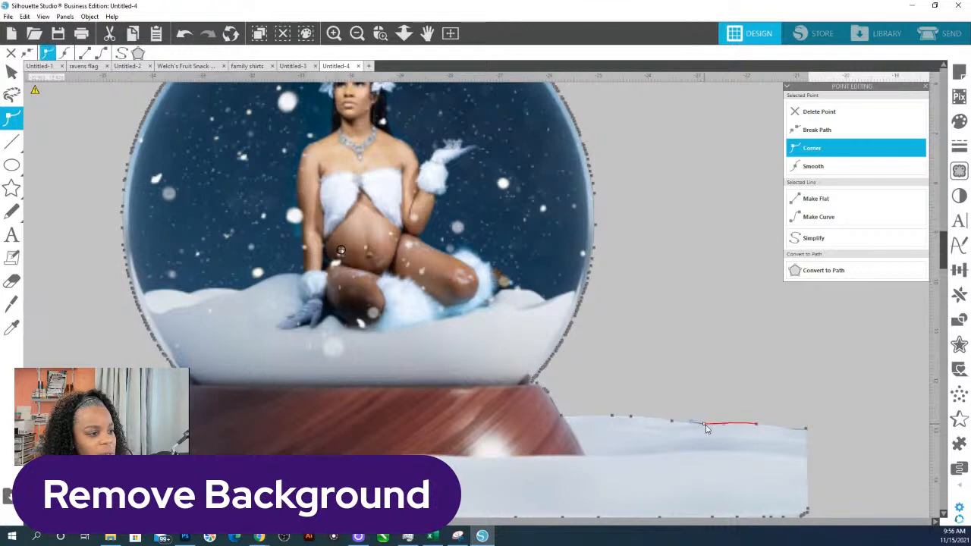
key("Escape")
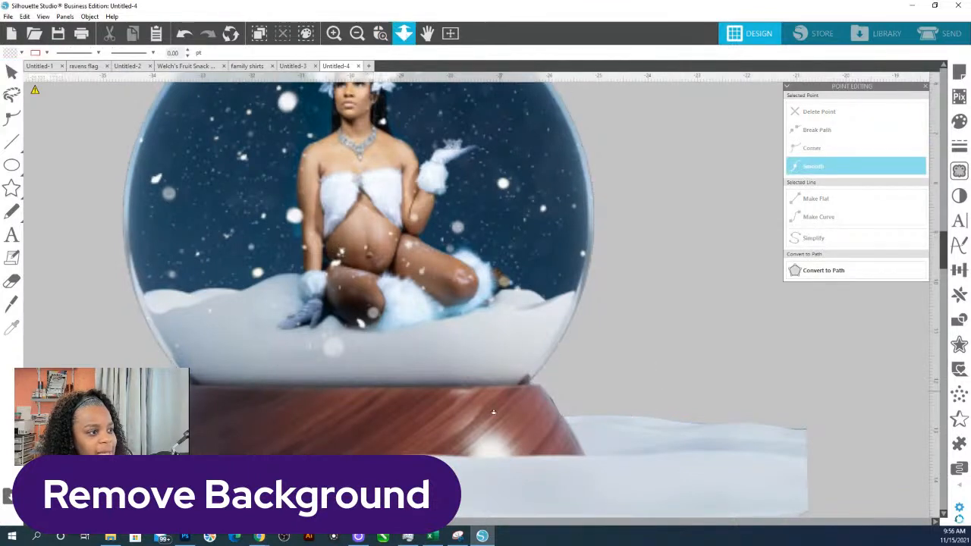
- Draw a circle about 15.57 in across around the globe in the original uncut snow globe image
left_click(404, 33)
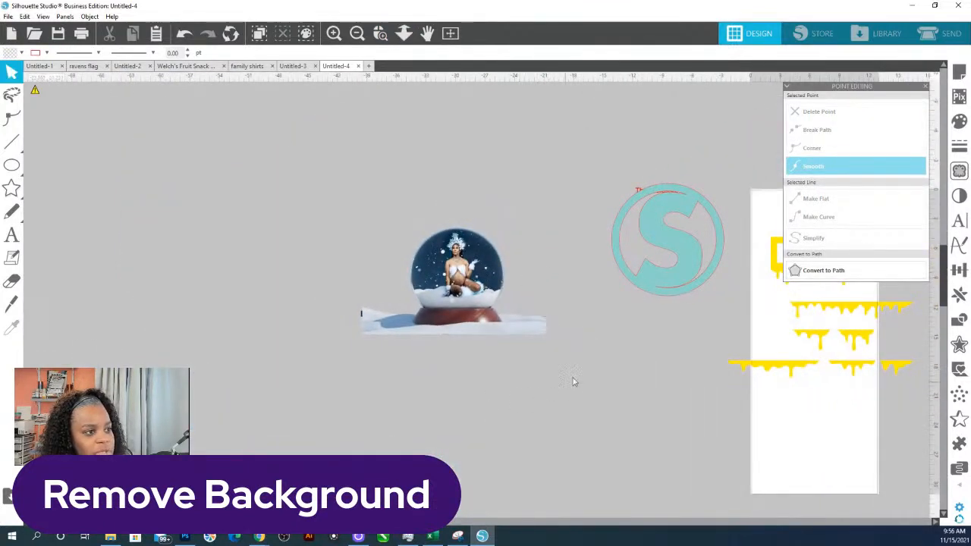
left_click_drag(623, 303, 256, 165)
left_click_drag(481, 362, 827, 404)
left_click_drag(697, 220, 571, 227)
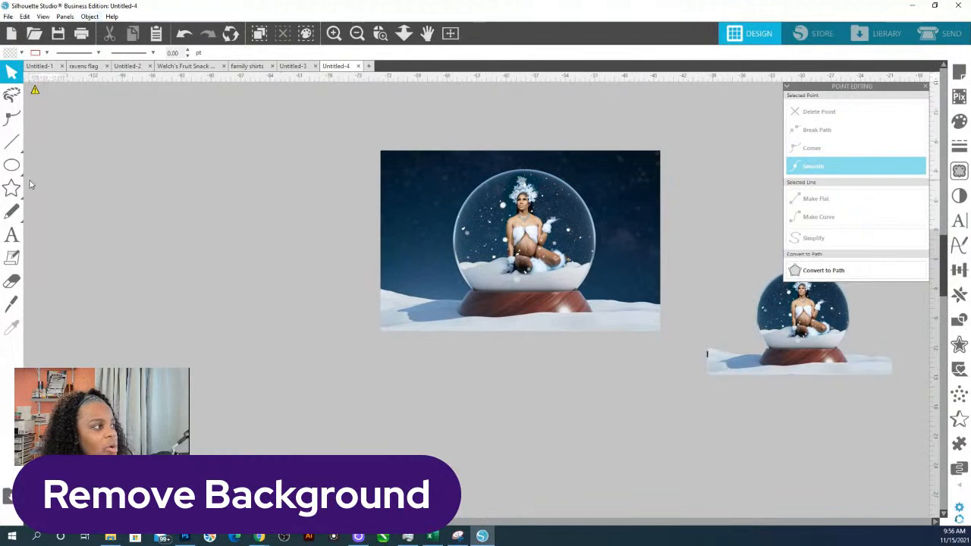
left_click(11, 165)
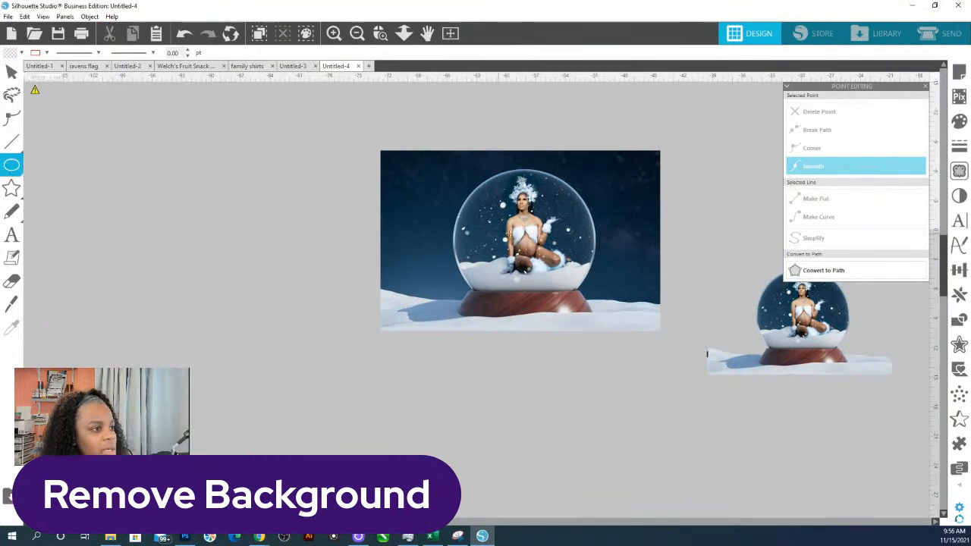
mouse_move(528, 226)
left_mouse_down()
mouse_move(596, 269)
mouse_move(605, 294)
mouse_move(591, 283)
mouse_move(588, 296)
left_mouse_up()
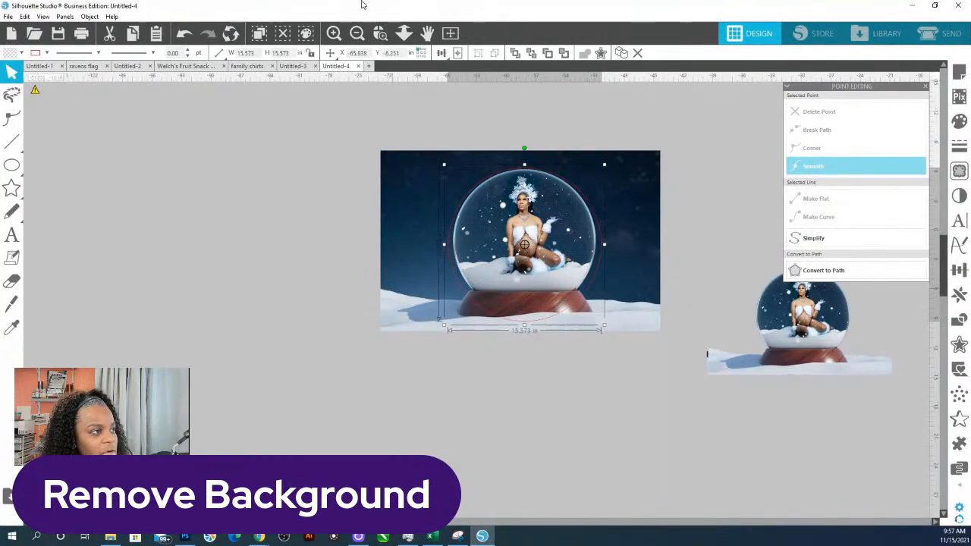
left_click(403, 36)
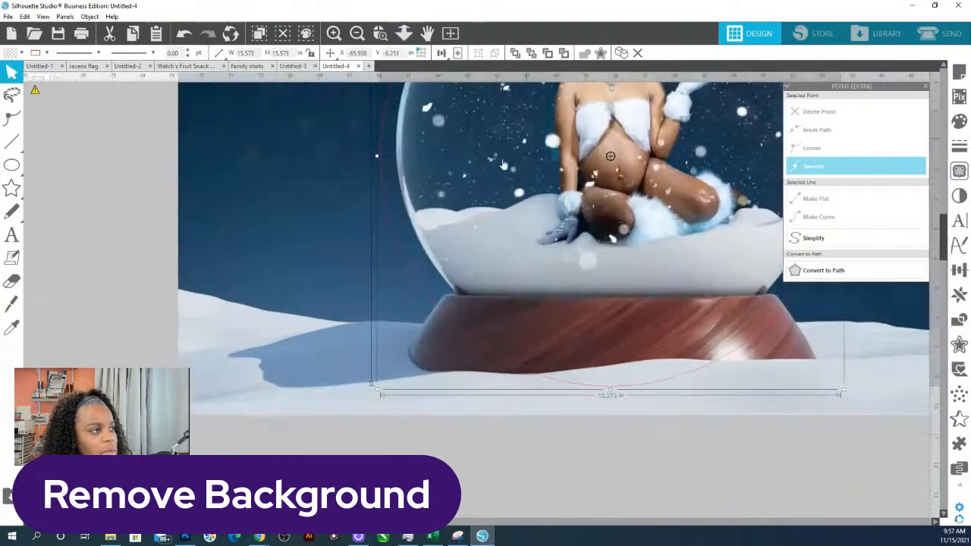
- Shrink the circle to about 14.53 in across so that it fits the glass globe's outer edge
left_click_drag(501, 261, 482, 192)
left_click(428, 34)
left_click(405, 36)
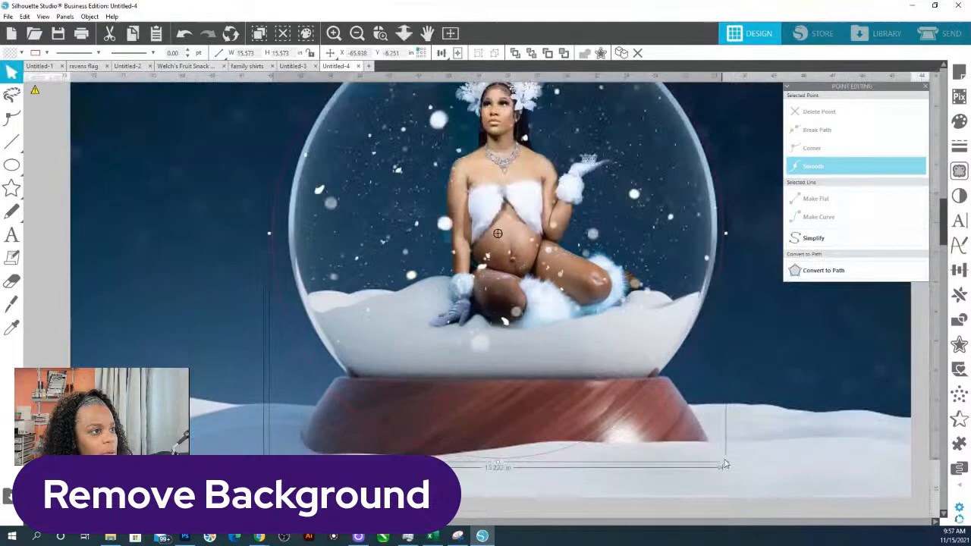
left_click_drag(725, 458, 724, 460)
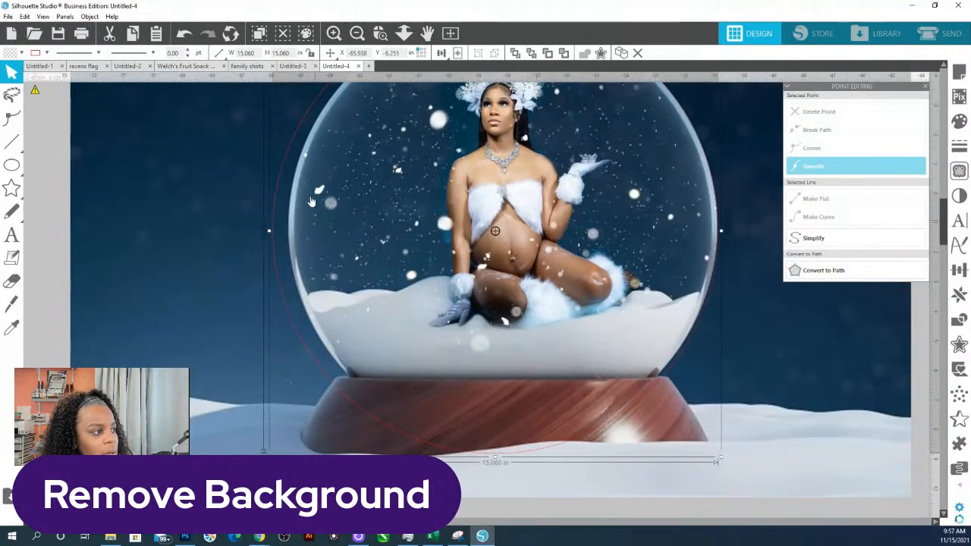
scroll(341, 254, "up", 1)
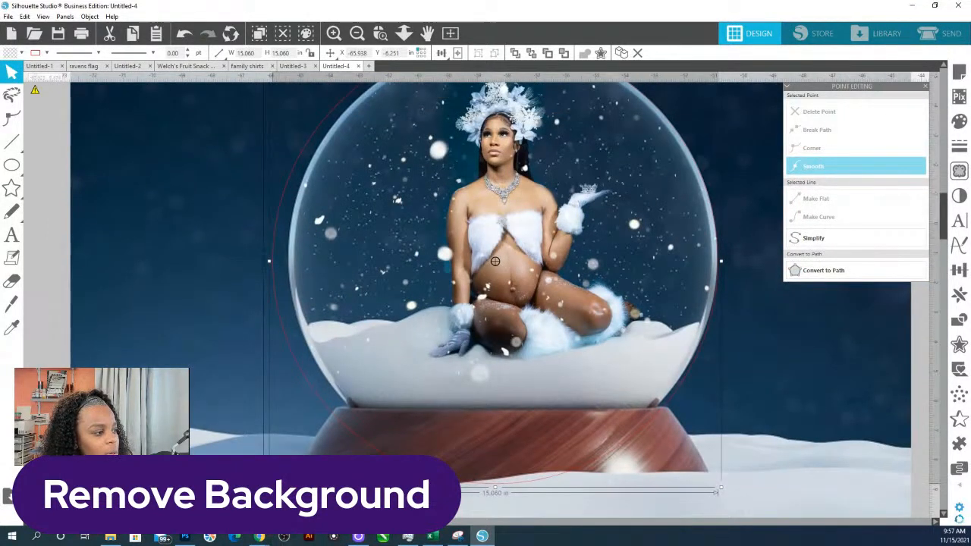
left_click_drag(269, 492, 285, 476)
scroll(471, 285, "up", 2)
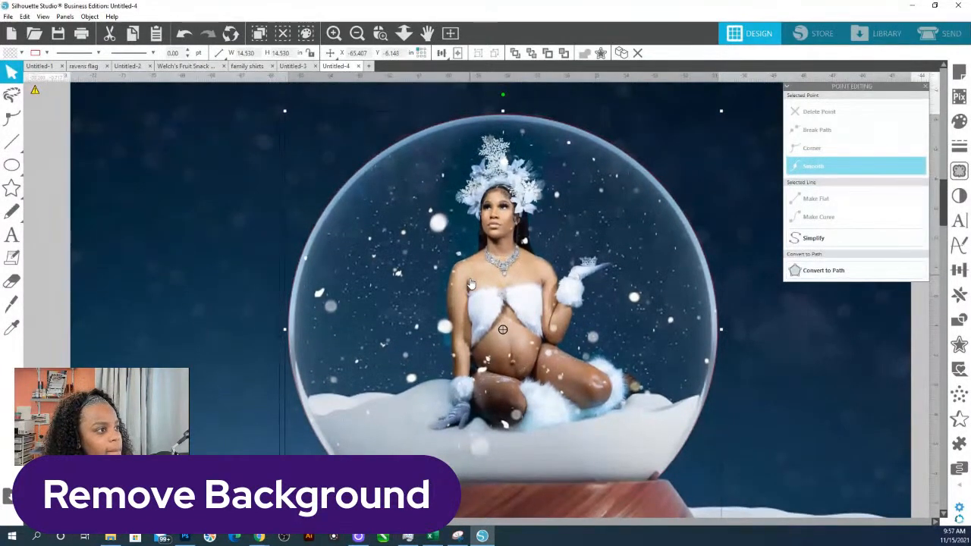
- Draw a rectangle over the globe's wooden base and fit it to about 13.92 in wide and 5.58 in high
left_click(403, 33)
left_click(243, 433)
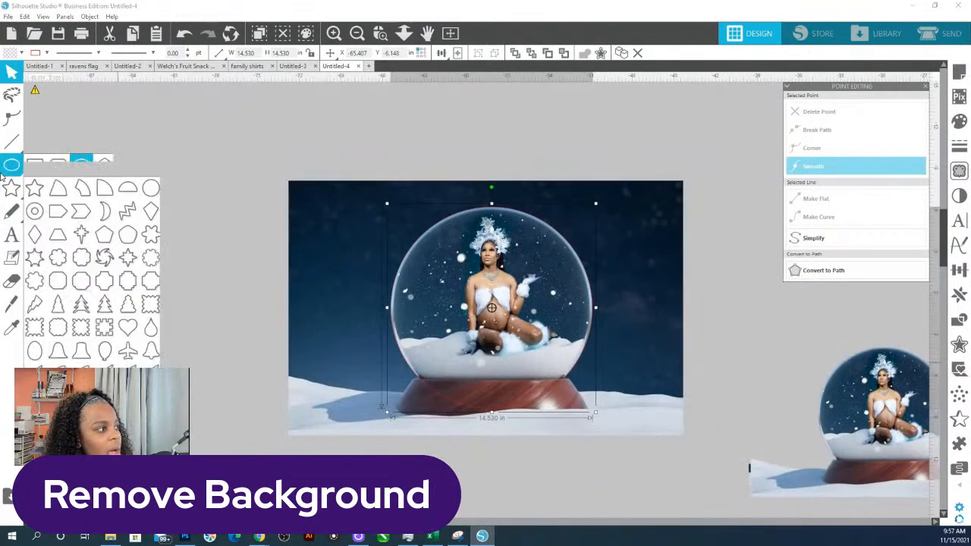
left_click(37, 165)
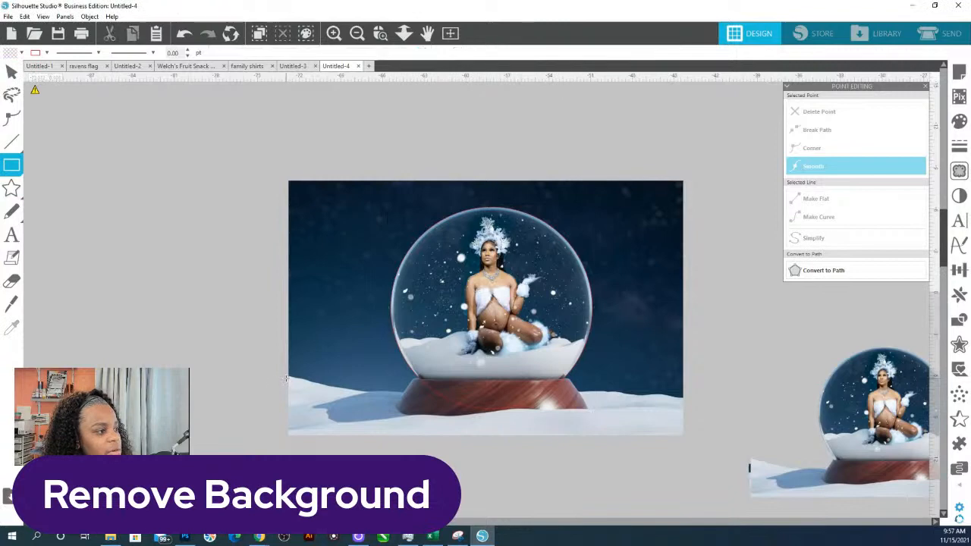
left_click_drag(289, 378, 591, 460)
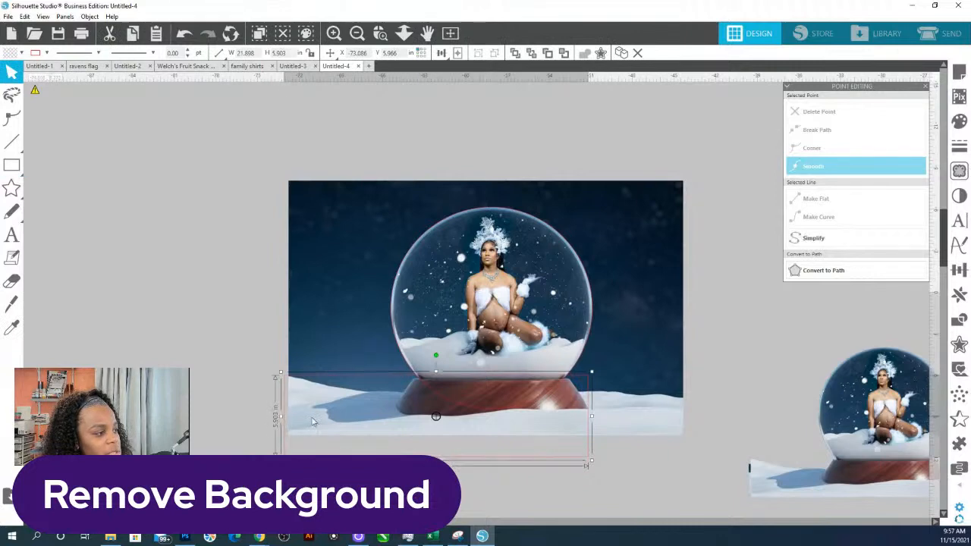
left_click_drag(280, 416, 392, 419)
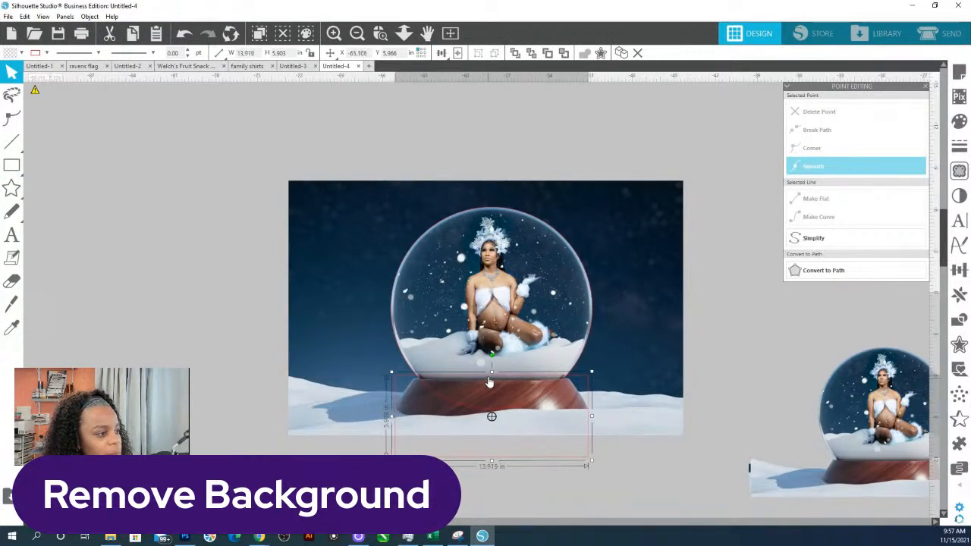
left_click_drag(492, 373, 492, 377)
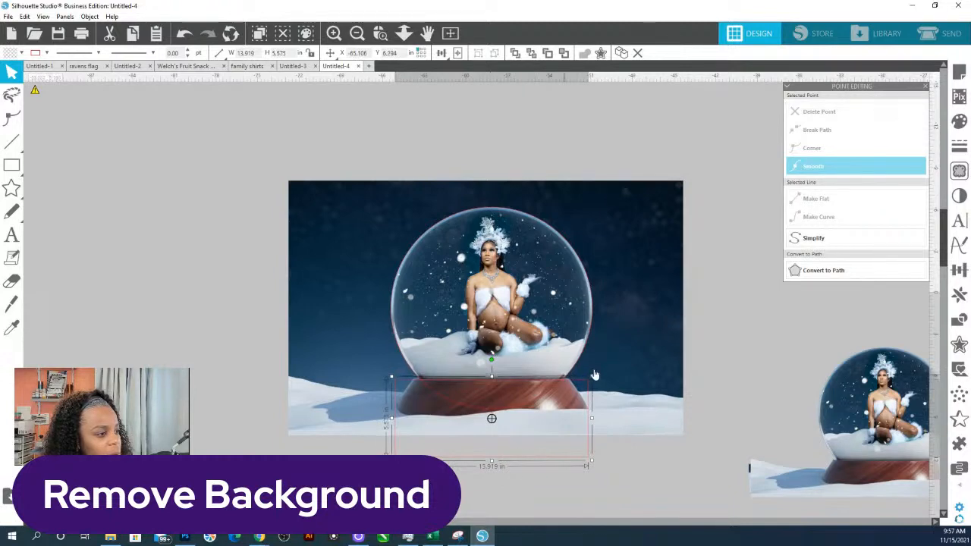
- Weld the circle and rectangle into one outline and crop the snow globe image to it
left_click(576, 372, "shift")
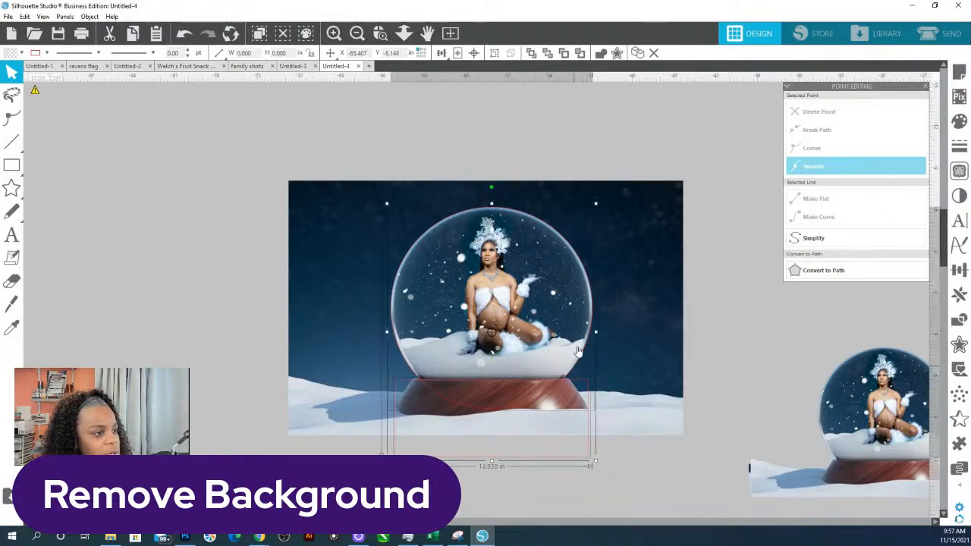
left_click(606, 54)
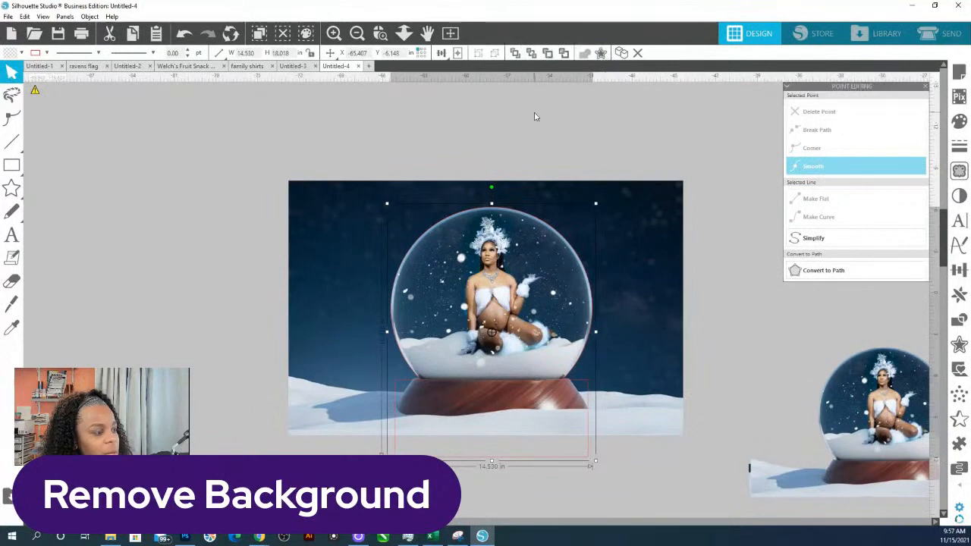
left_click(534, 255, "shift")
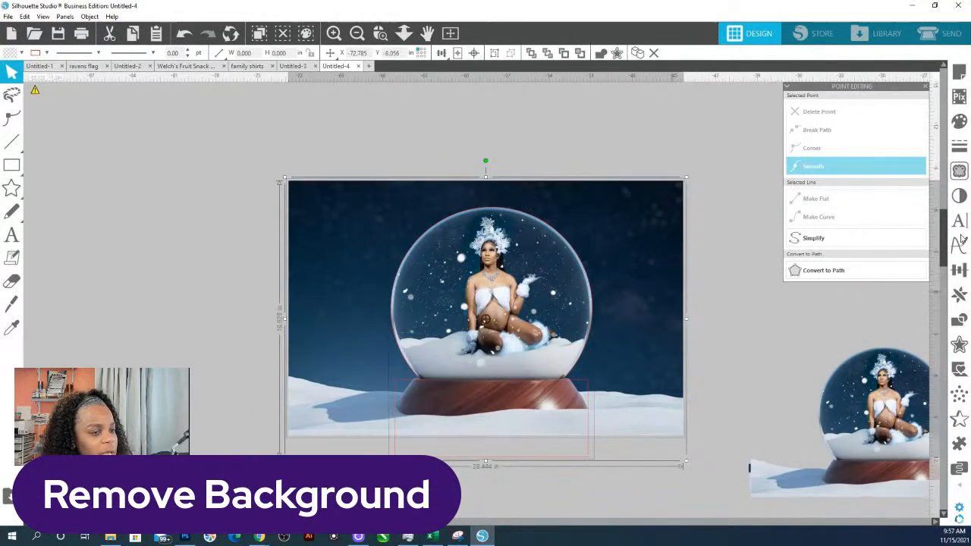
left_click(959, 322)
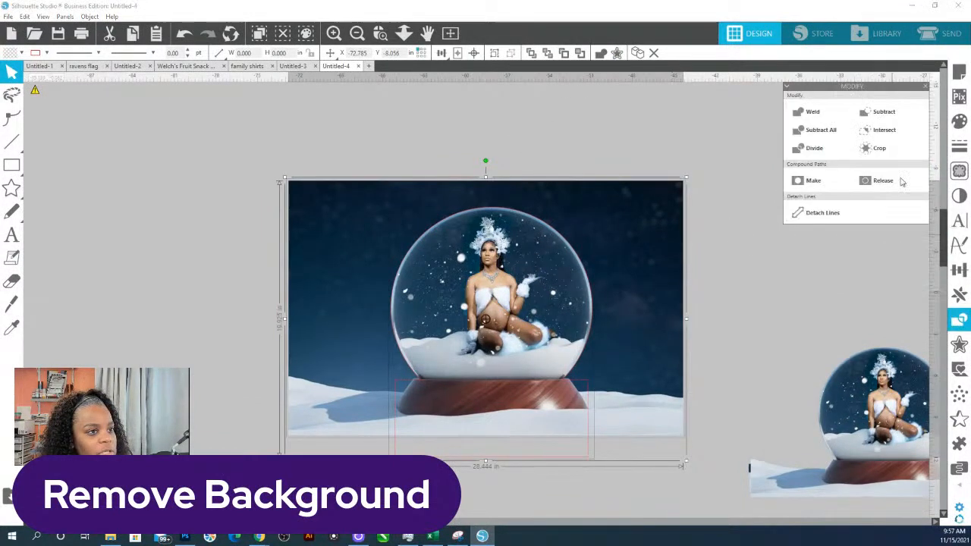
left_click(881, 149)
left_click(598, 375)
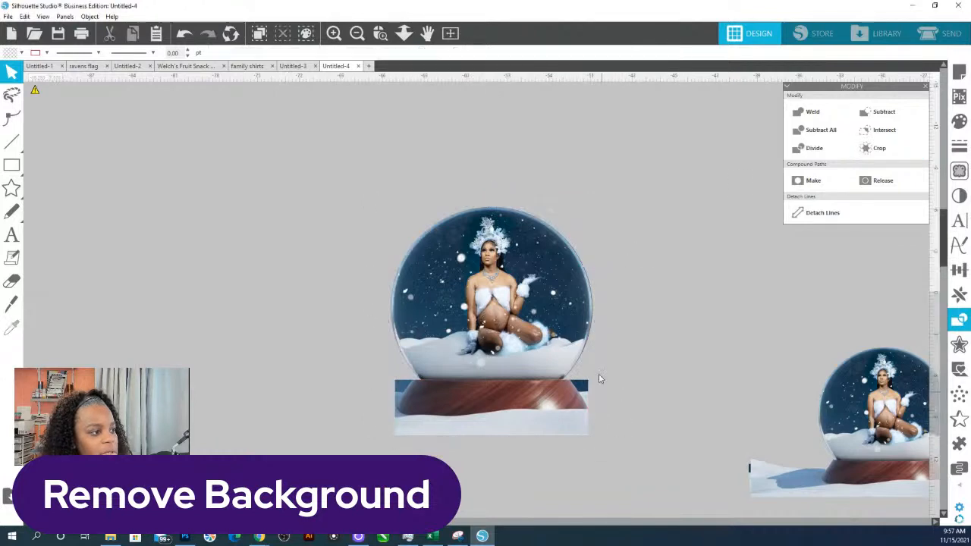
- Start point editing on the cropped globe and pull the rectangle's upper right corner down along the base, adding a point on its slanted side
left_click(379, 37)
left_click_drag(309, 199, 685, 406)
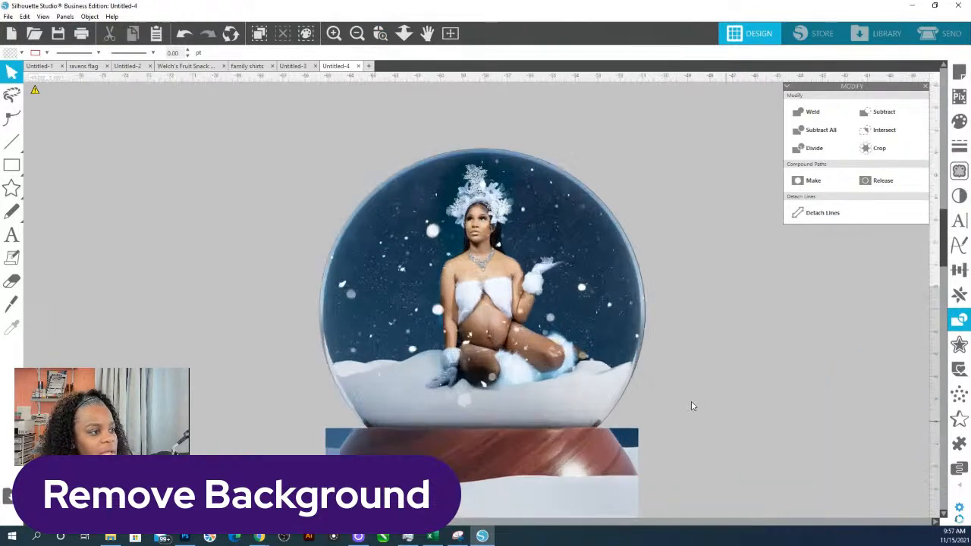
scroll(609, 376, "down", 3)
double_click(574, 373)
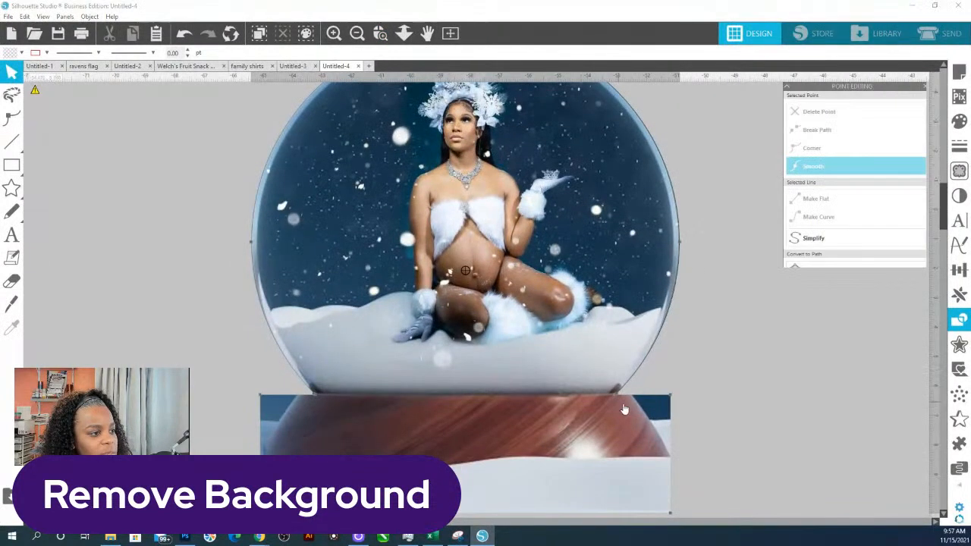
left_click_drag(670, 396, 670, 460)
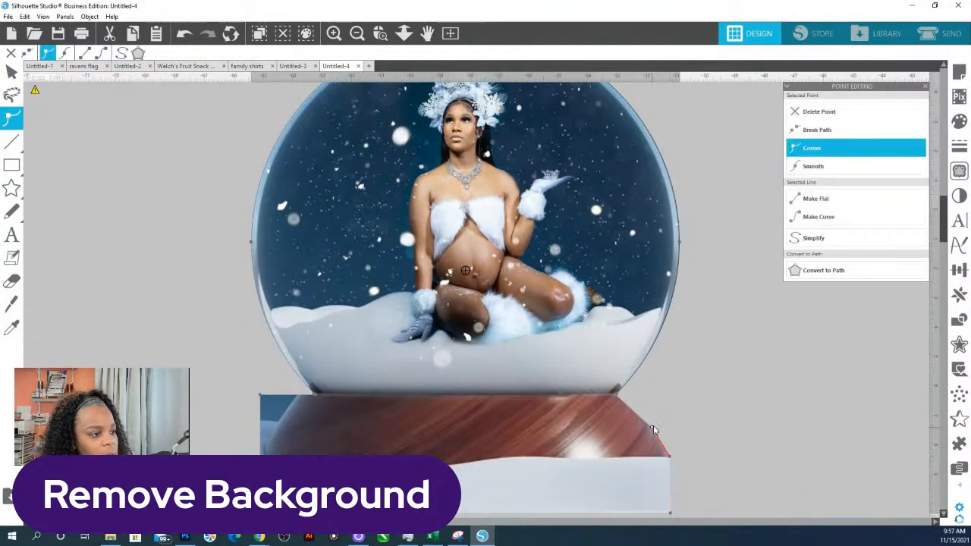
left_click(651, 434)
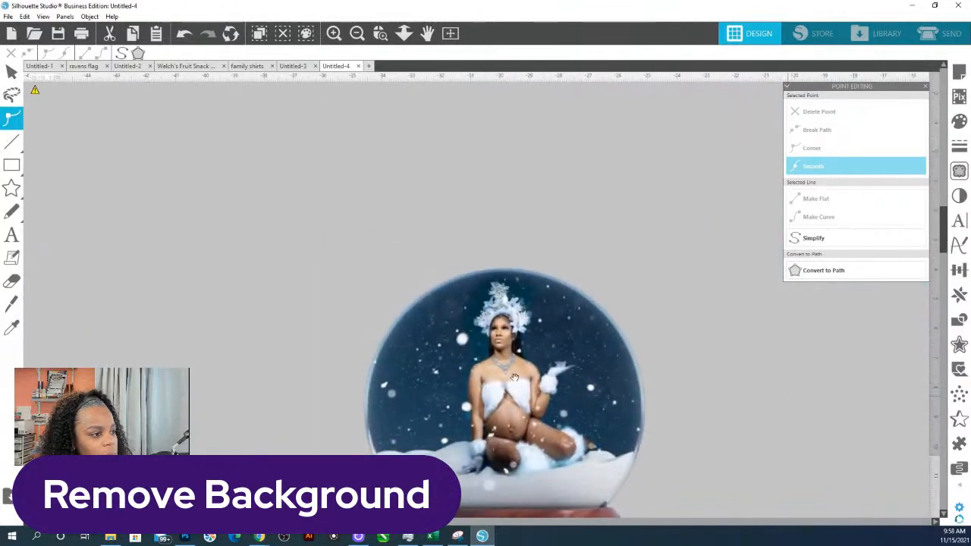
- Convert the line segments along the base's right side and bottom to curves and set their points to Corner
left_click_drag(449, 431, 655, 215)
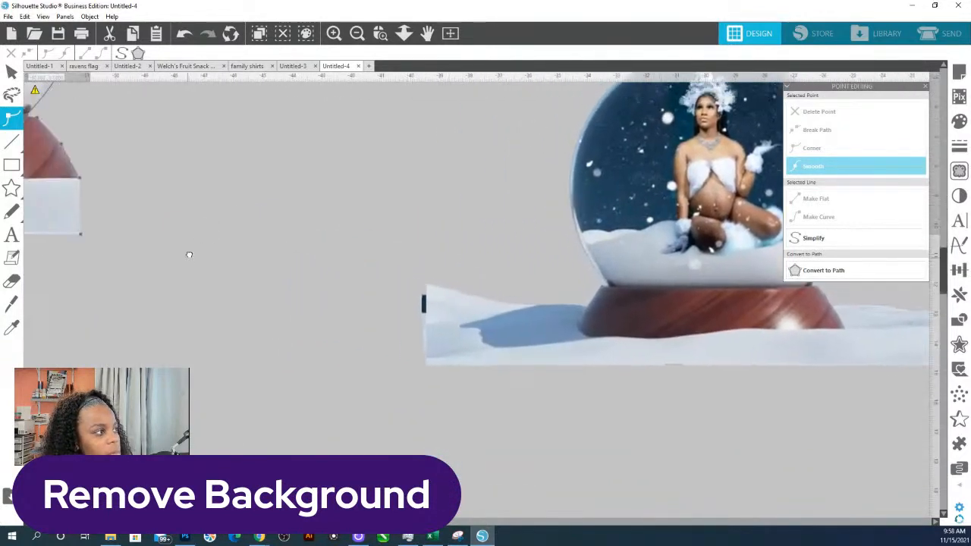
left_click_drag(189, 255, 779, 386)
left_click_drag(722, 394, 625, 248)
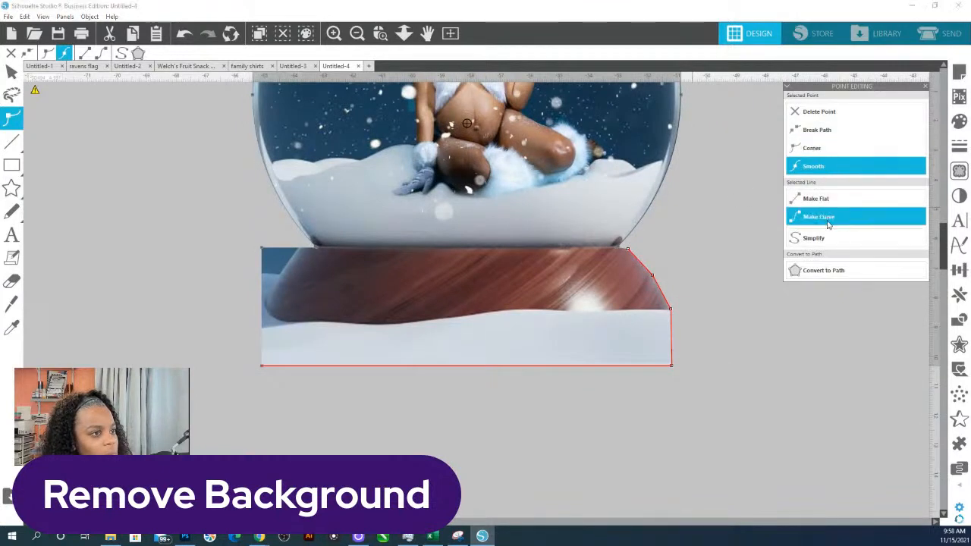
left_click(829, 220)
left_click(817, 150)
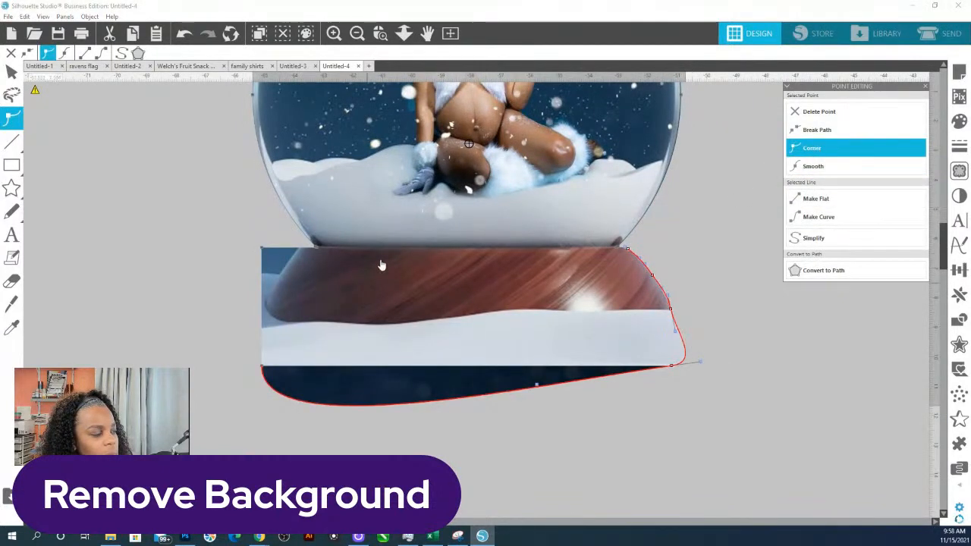
- Add a point where the base's upper left meets the globe, fit it to the wood's corner, and nudge the outline slightly left
left_click(308, 248)
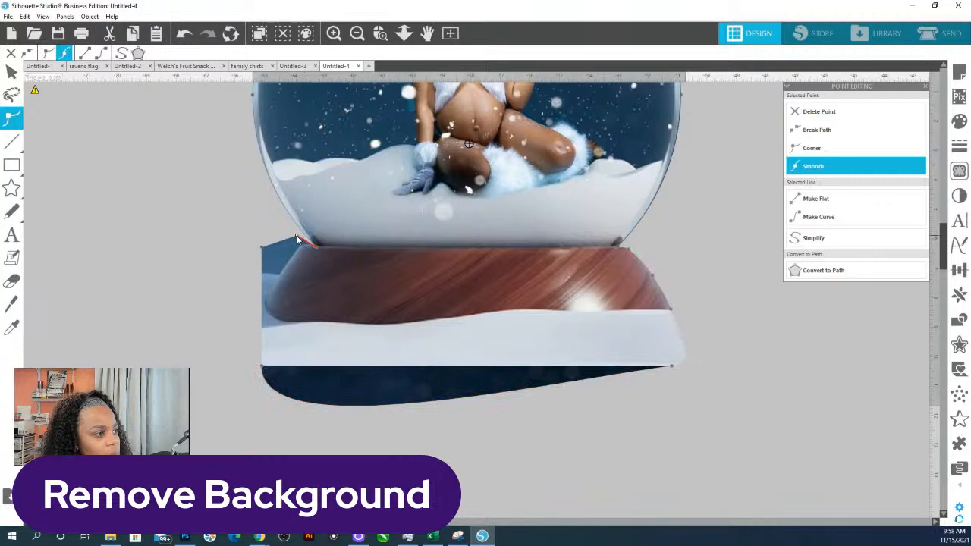
left_click_drag(297, 237, 303, 245)
left_click(313, 246)
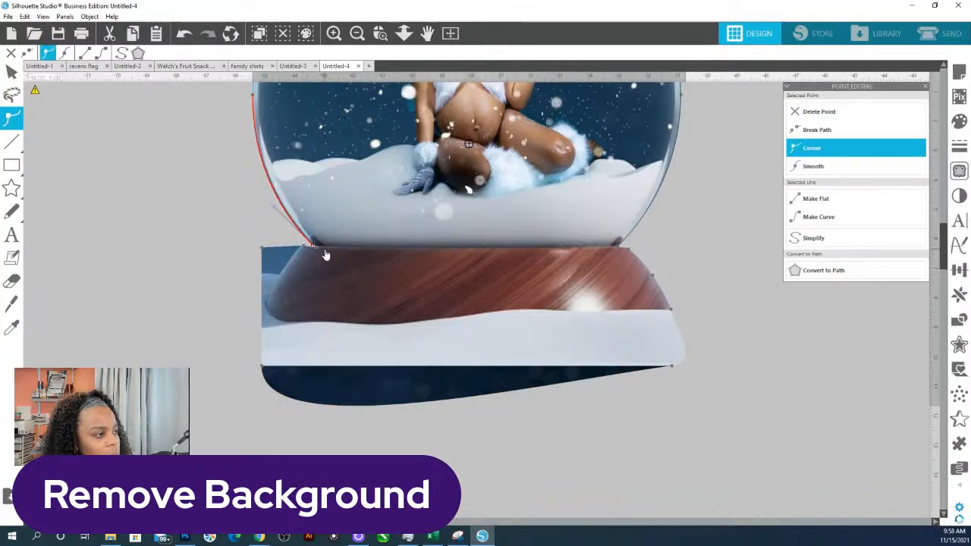
key("Left")
key("Left")
key("Left")
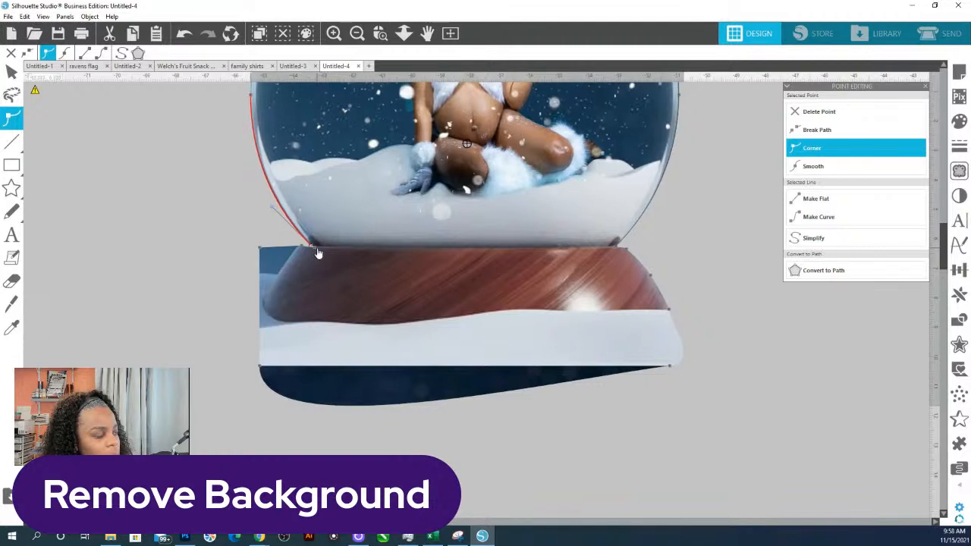
left_click(307, 254)
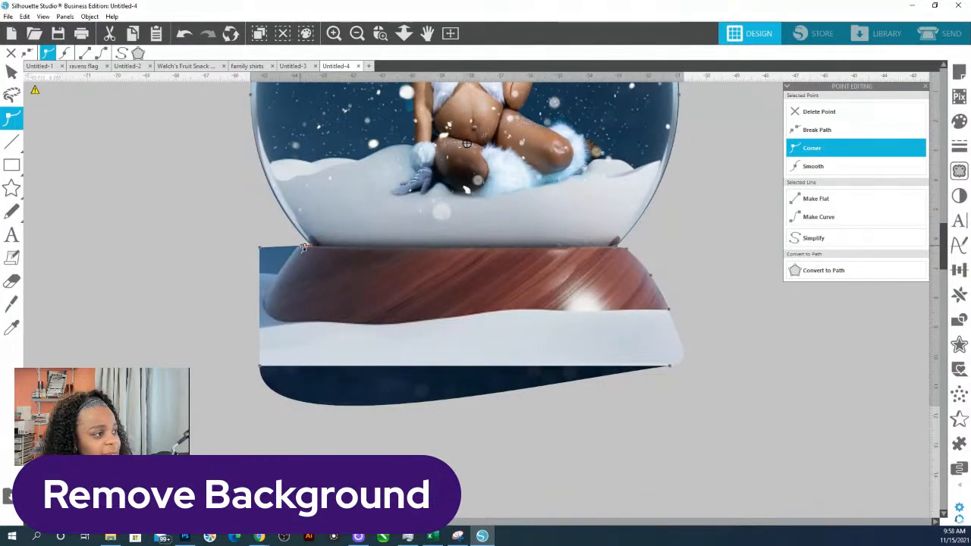
left_click(300, 250)
left_click(294, 245)
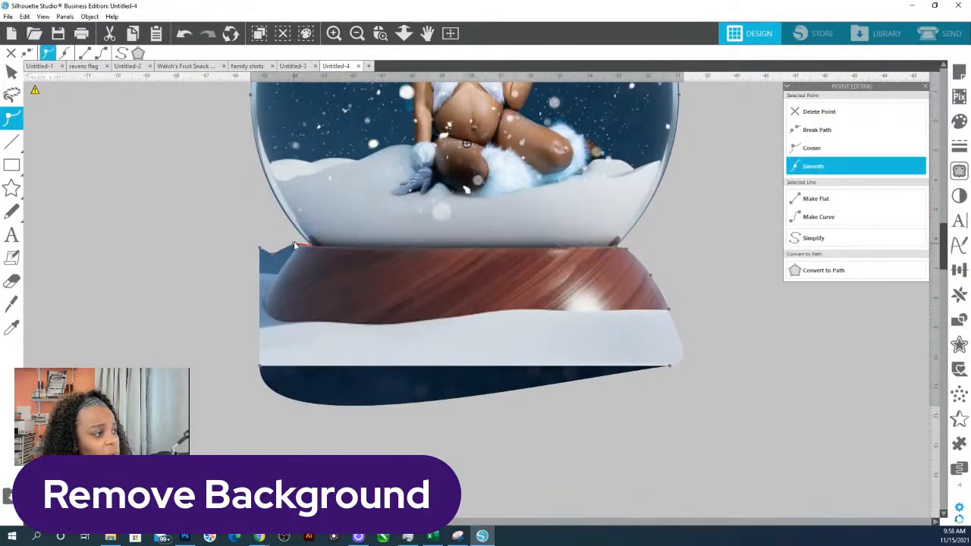
- Move the outline's upper left corner down to the base's lower left edge and fit an added point to the slanted side
left_click(261, 250)
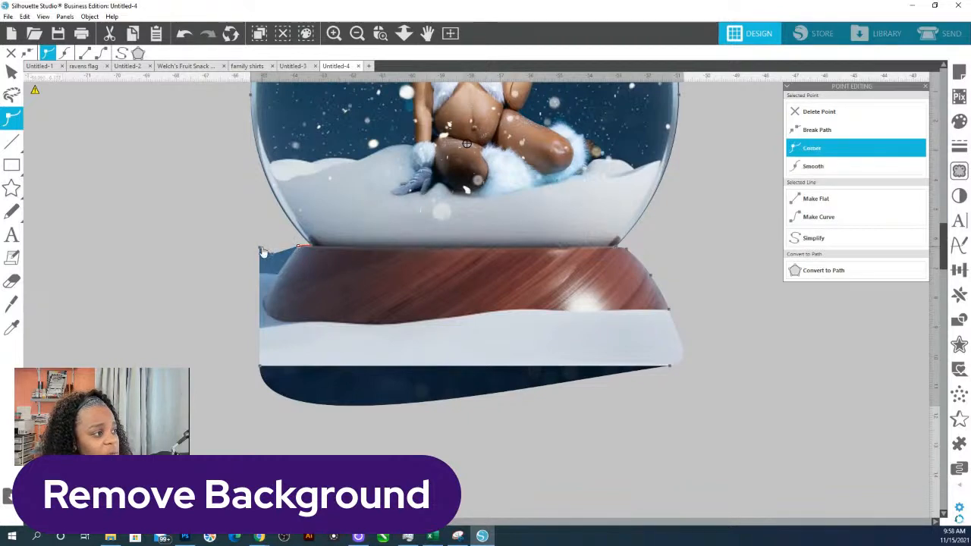
left_click_drag(261, 250, 266, 300)
left_click_drag(276, 258, 280, 268)
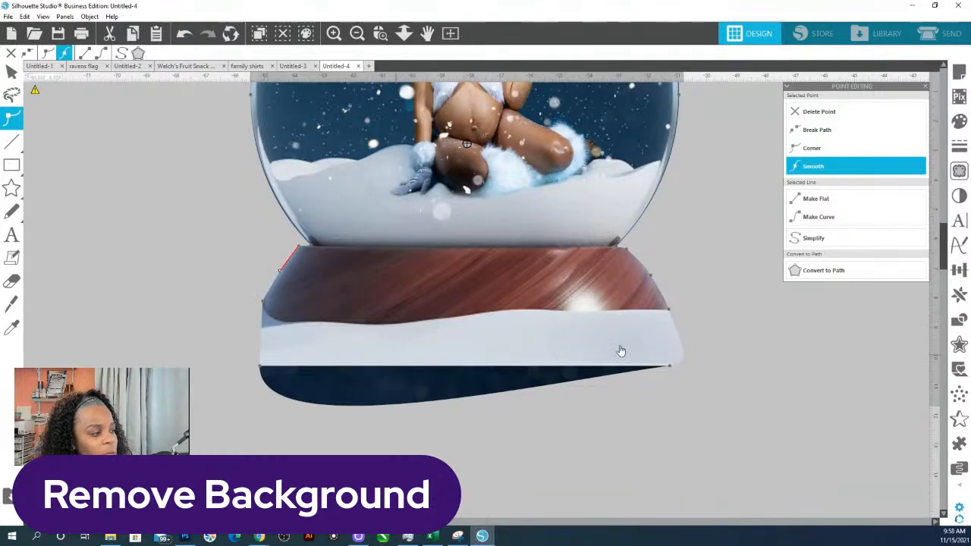
left_click(674, 272)
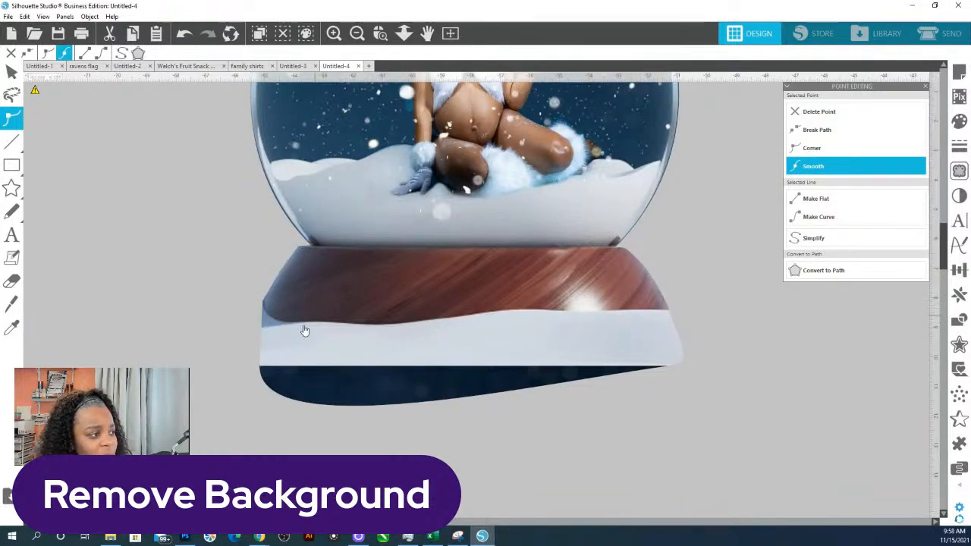
left_click(278, 303)
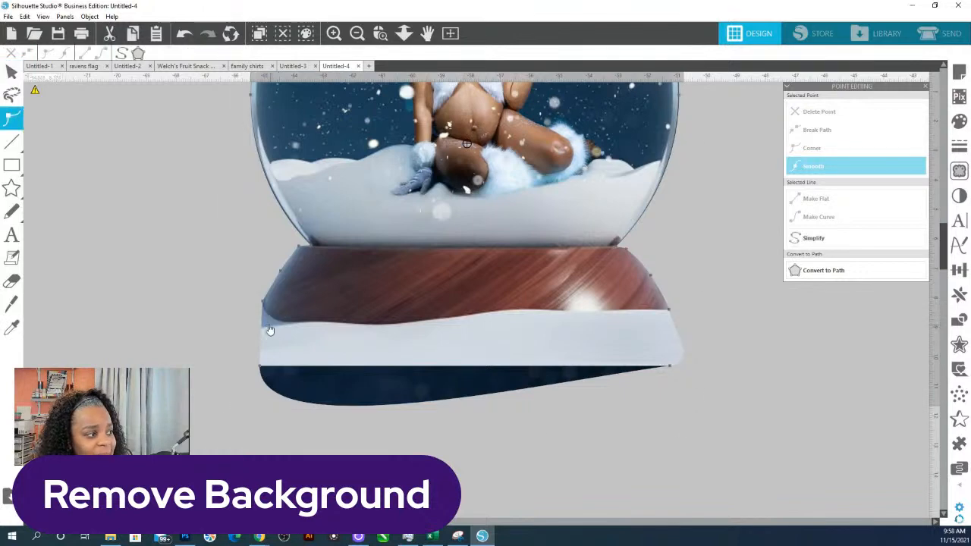
- Pull the bottom edge up to where the wood meets the snow, adding points along it, and delete the lower right corner point
left_click_drag(355, 409, 354, 325)
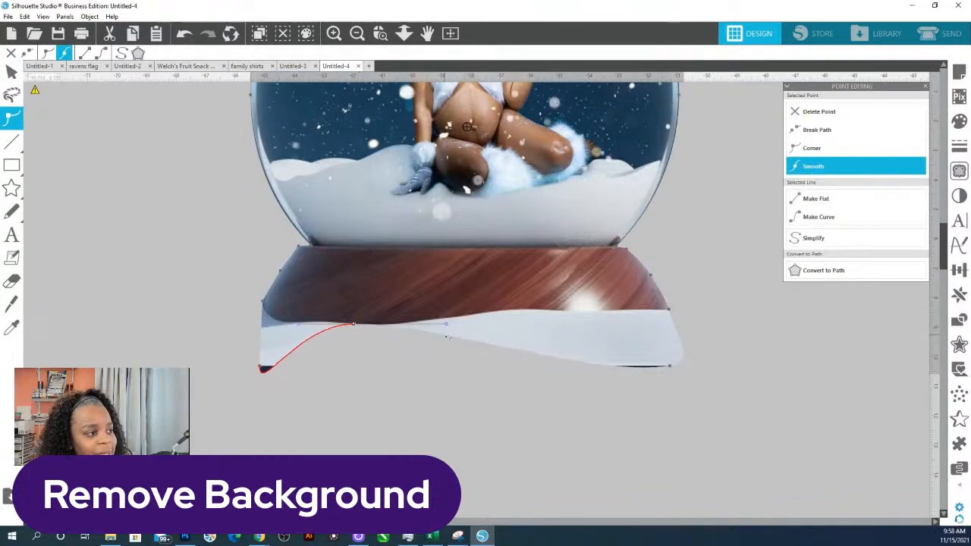
left_click_drag(451, 343, 472, 306)
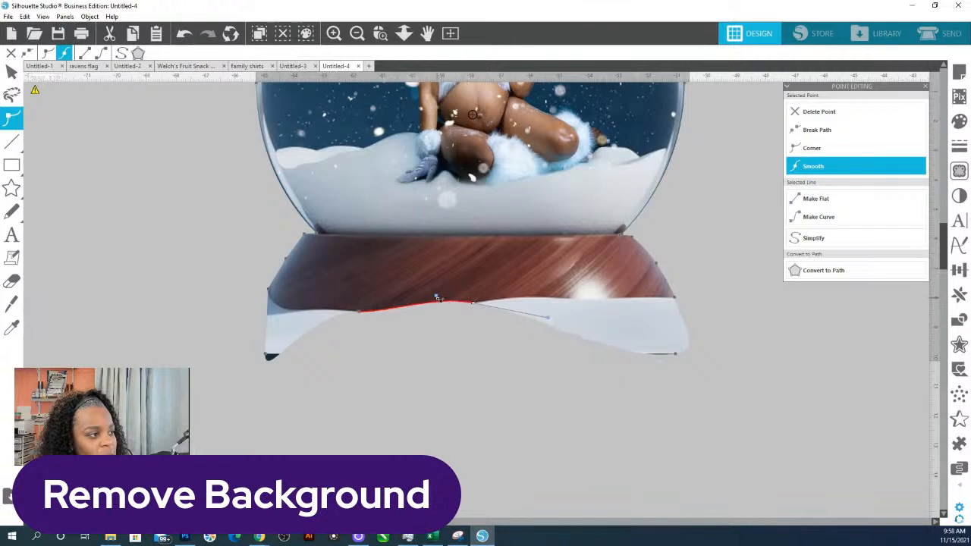
left_click_drag(436, 296, 436, 308)
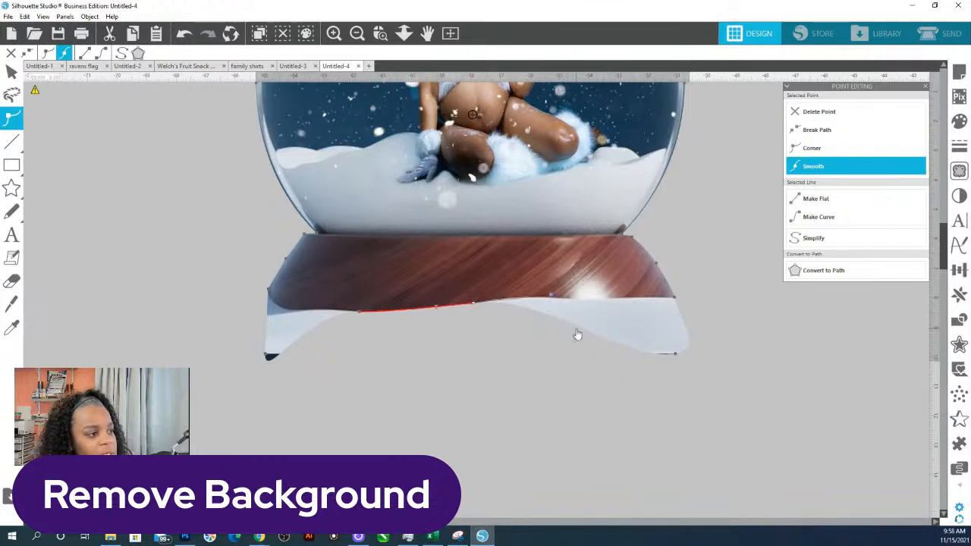
left_click_drag(577, 335, 589, 300)
left_click(676, 353)
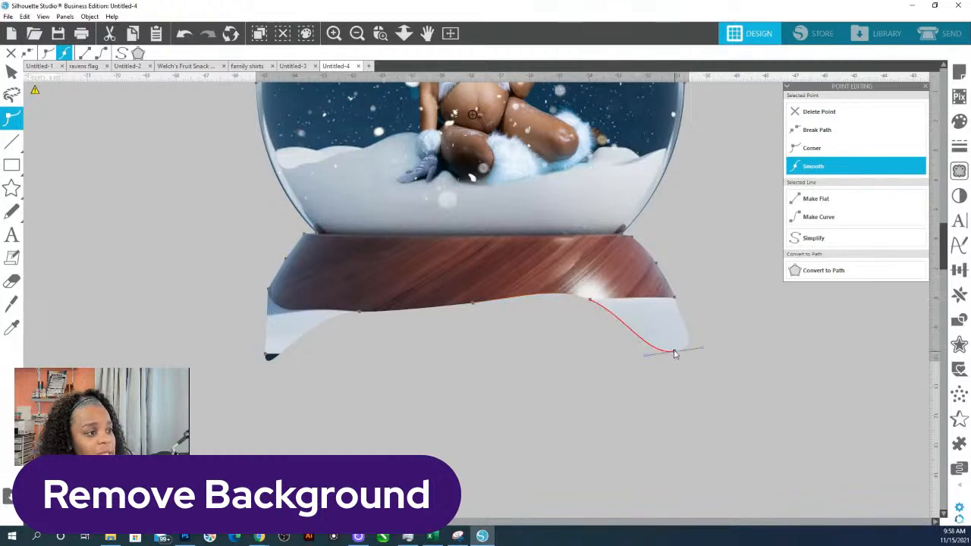
left_click(838, 115)
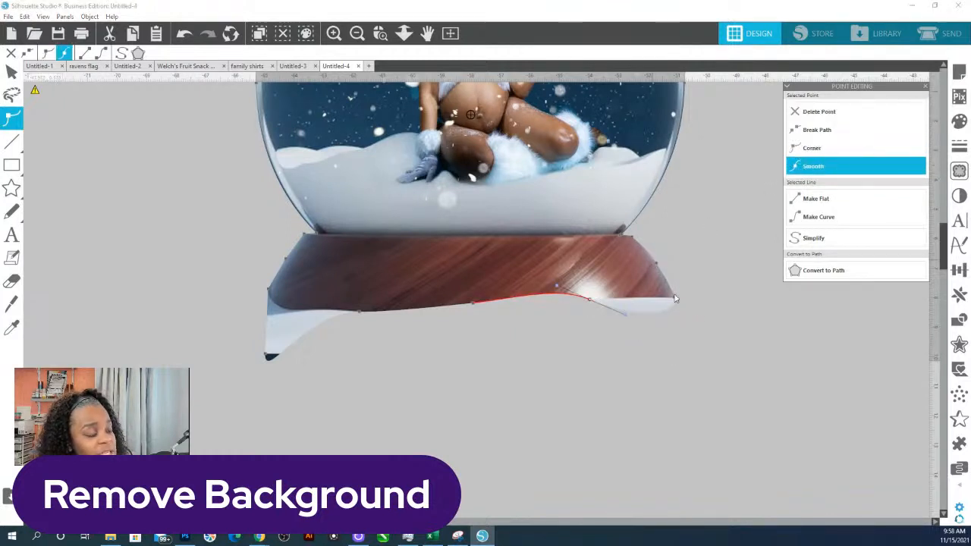
- Straighten the outline along the wood's lower right edge and add and adjust points to fit the middle of the bottom edge
left_click(674, 301)
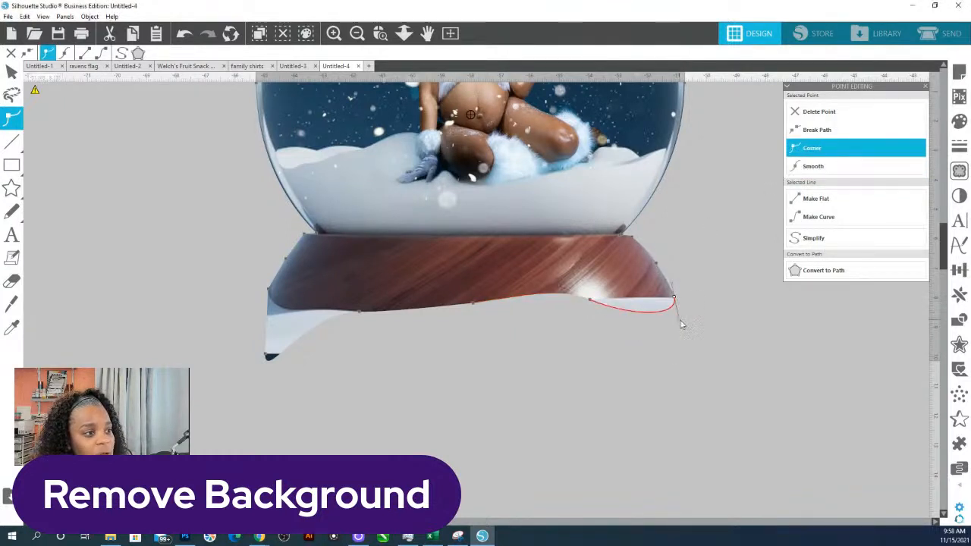
left_click_drag(683, 321, 642, 300)
left_click(590, 299)
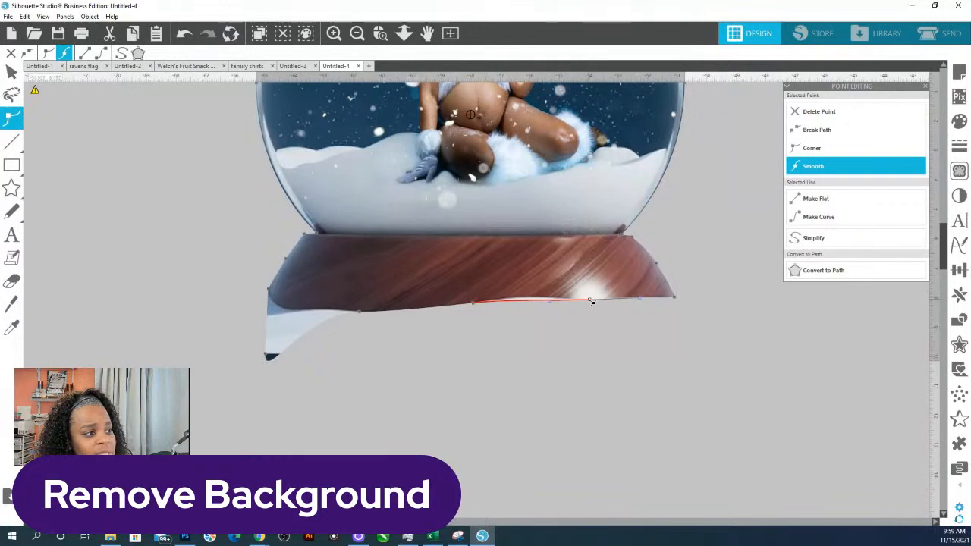
double_click(526, 301)
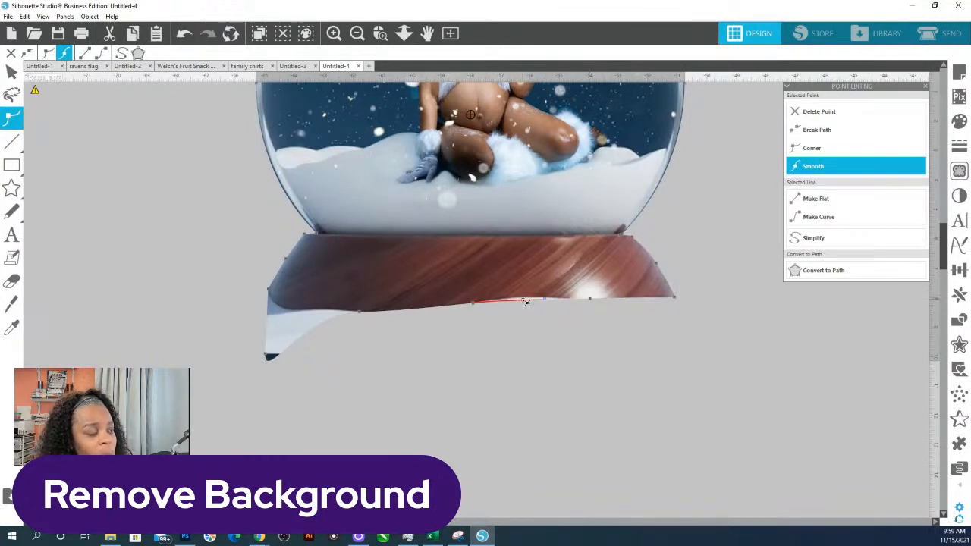
left_click(357, 313)
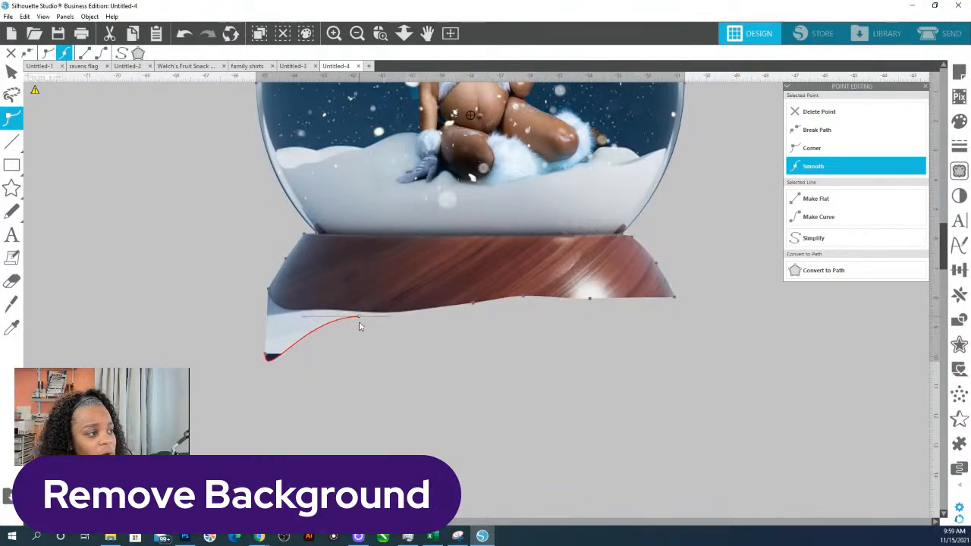
left_click(475, 304)
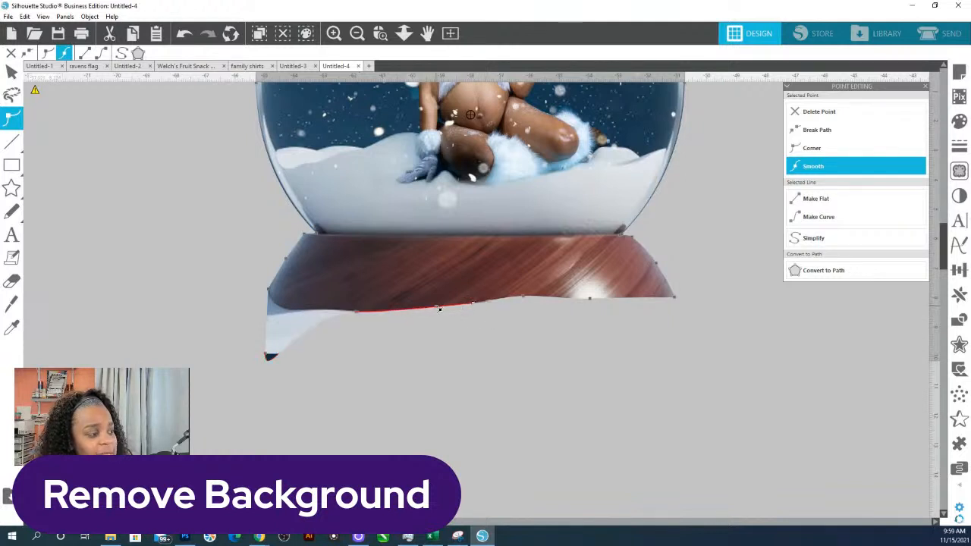
mouse_move(440, 308)
left_mouse_down()
mouse_move(437, 317)
mouse_move(436, 309)
left_mouse_up()
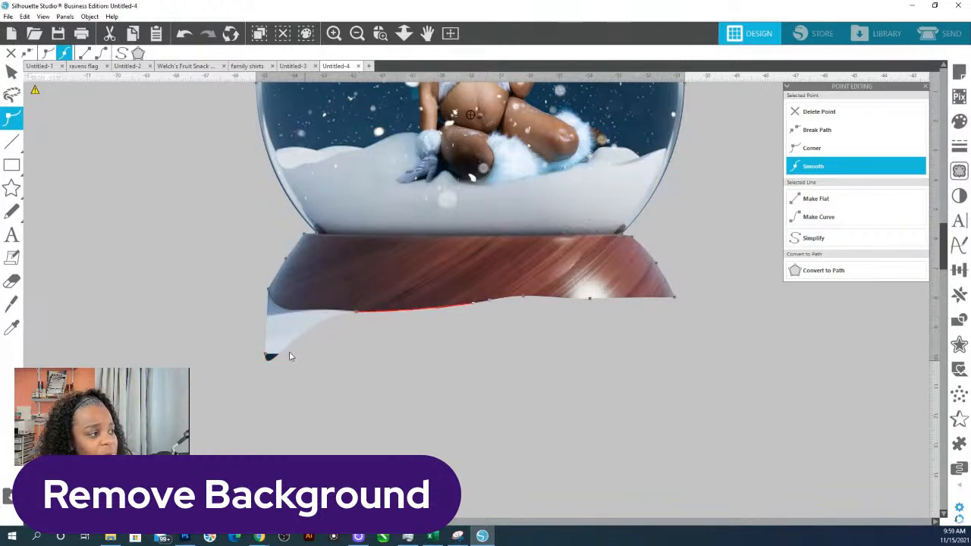
- Pull the outline's lower left corner up to the wood, curve its line segment around the base's rounded corner, and finish point editing
left_click_drag(268, 356, 298, 311)
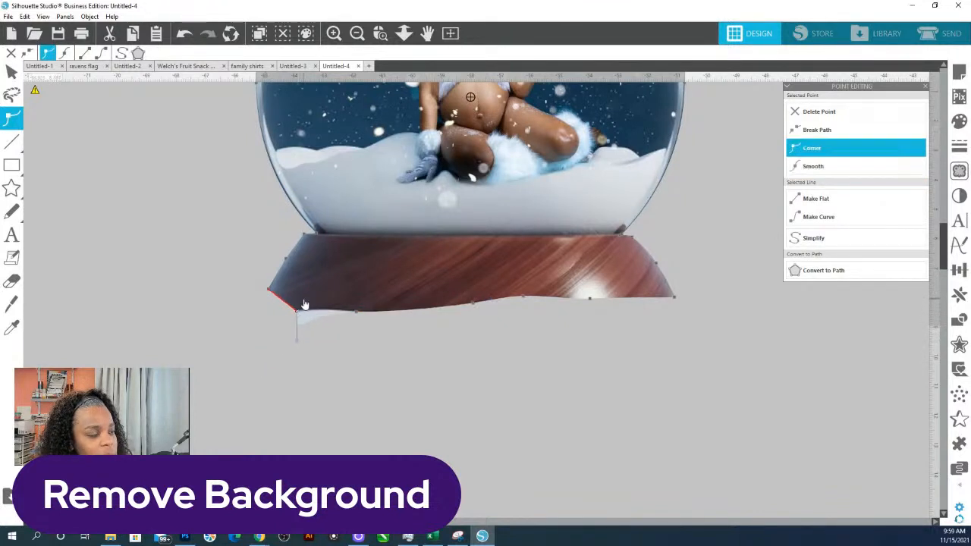
left_click(826, 218)
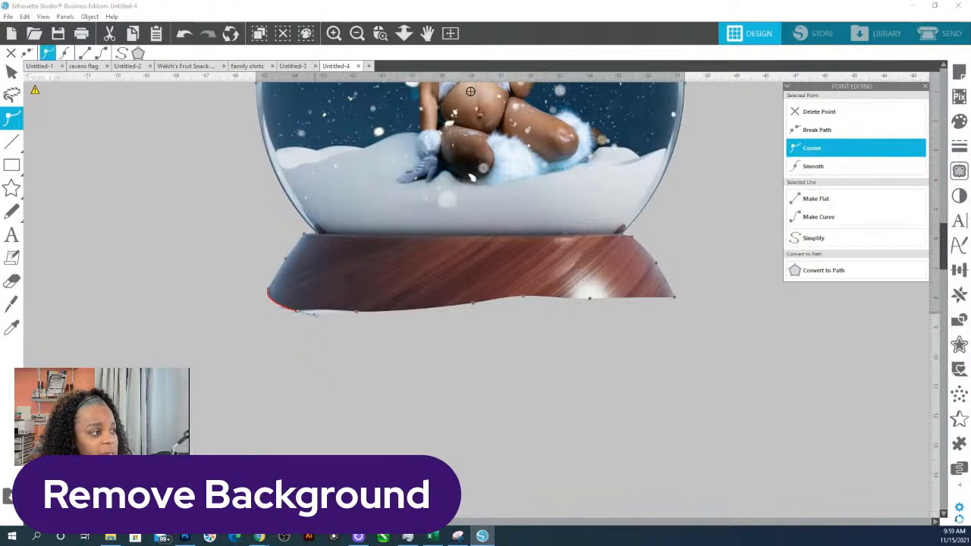
left_click_drag(297, 312, 293, 310)
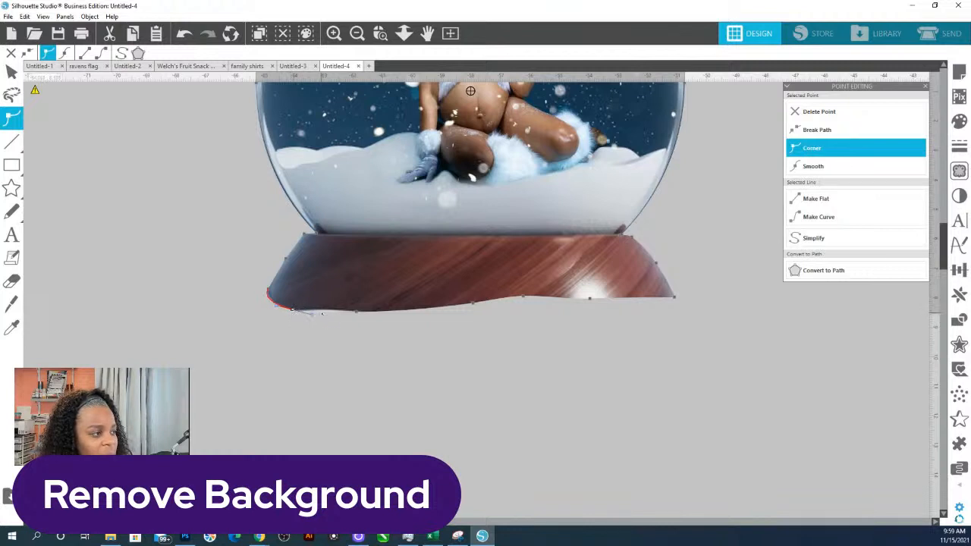
left_click(325, 311)
left_click(413, 355)
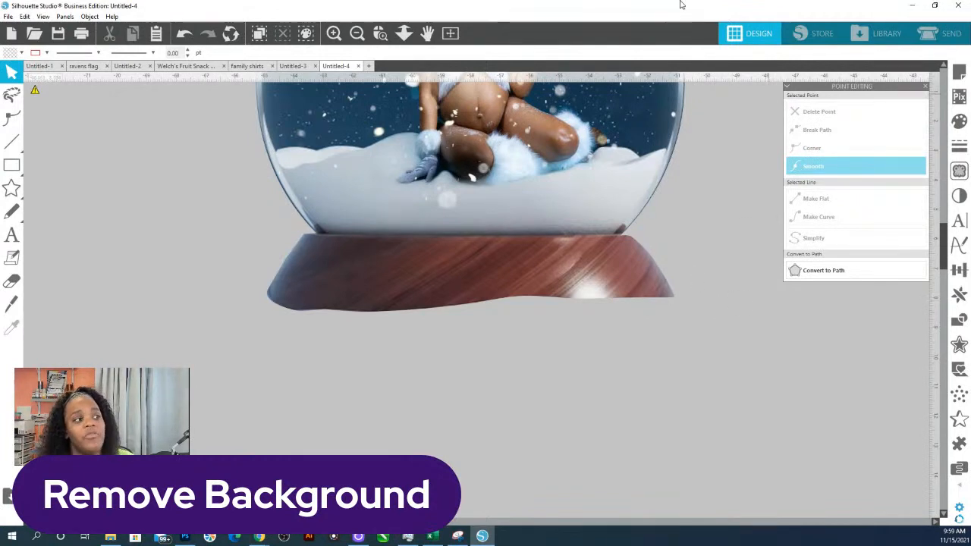
left_click(404, 33)
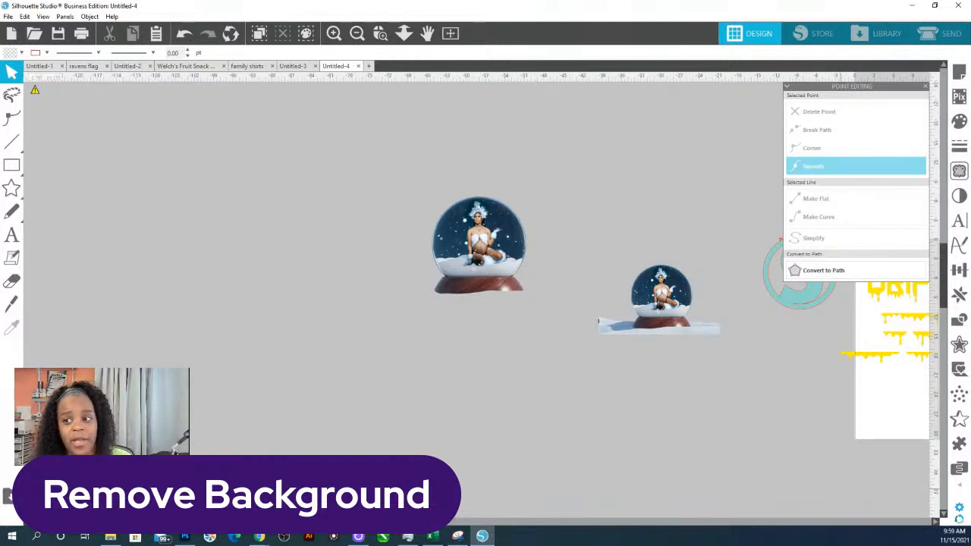
key("alt+Tab")
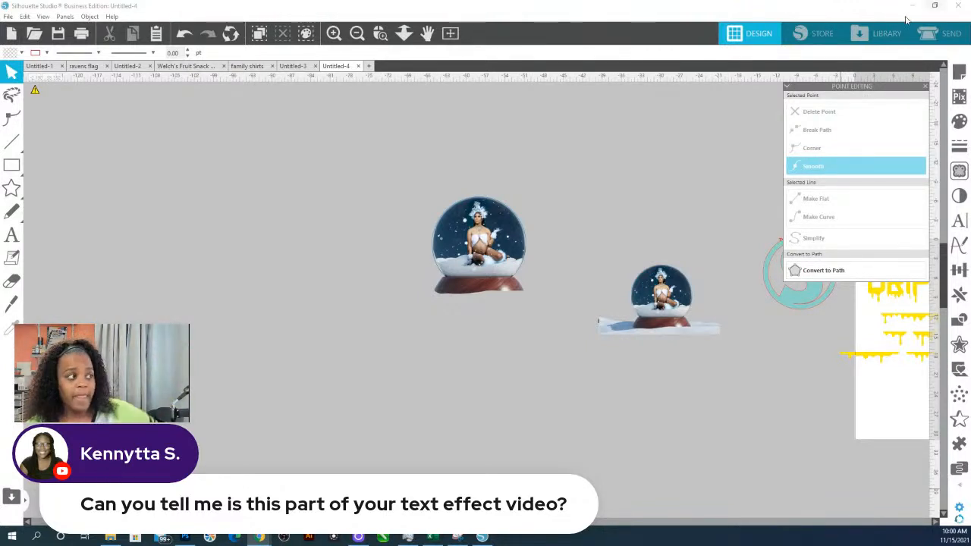
left_click(7, 17)
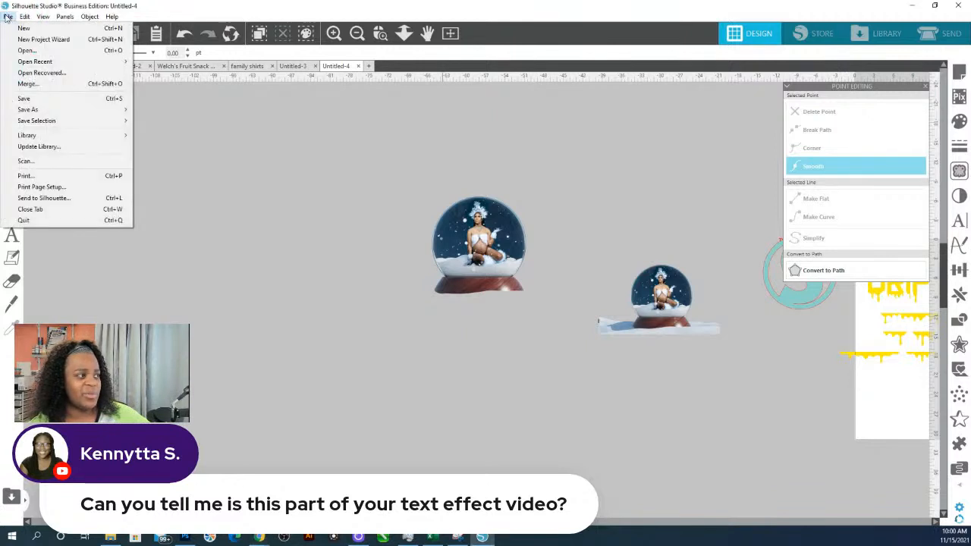
mouse_move(44, 16)
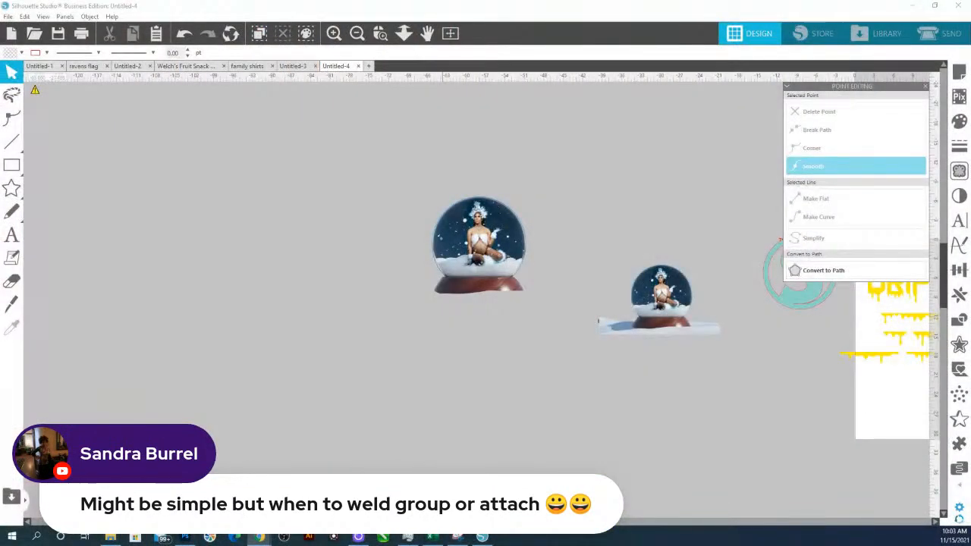
- Zoom in on the yellow drip borders below the DRIP text and select the wide one in the bottom row
left_click_drag(862, 427, 553, 459)
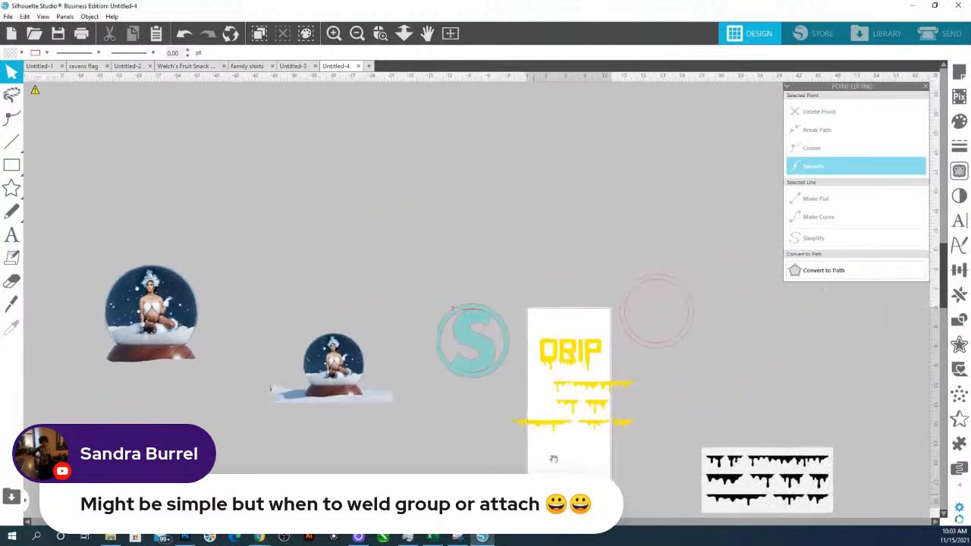
left_click(380, 32)
left_click_drag(489, 396, 661, 442)
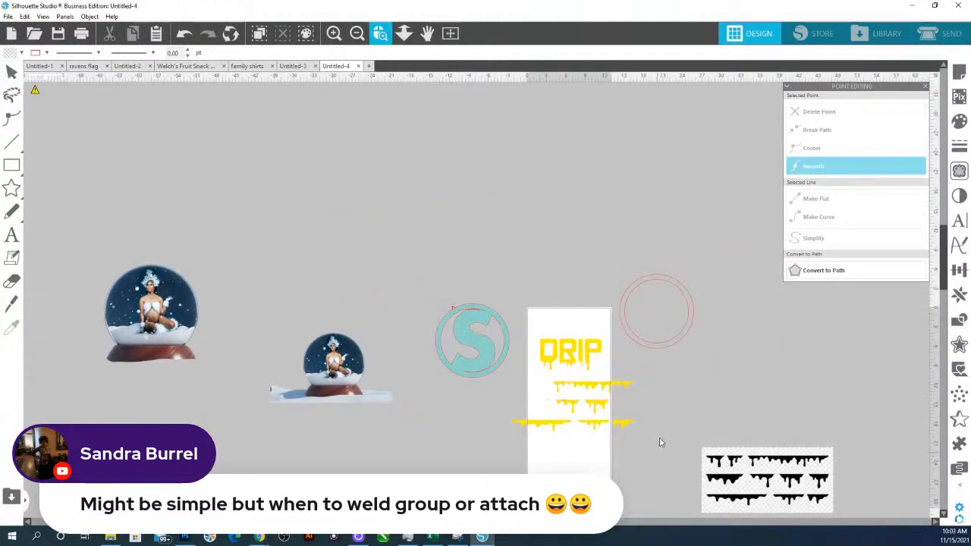
left_click(408, 278)
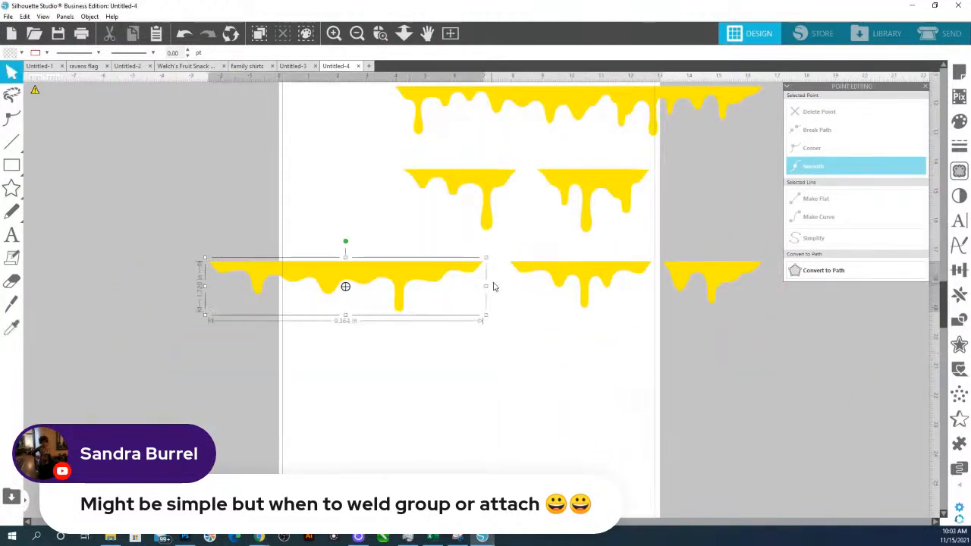
left_click_drag(486, 287, 546, 392)
left_click_drag(622, 283, 388, 352)
key("Escape")
key("ctrl+z")
key("ctrl+z")
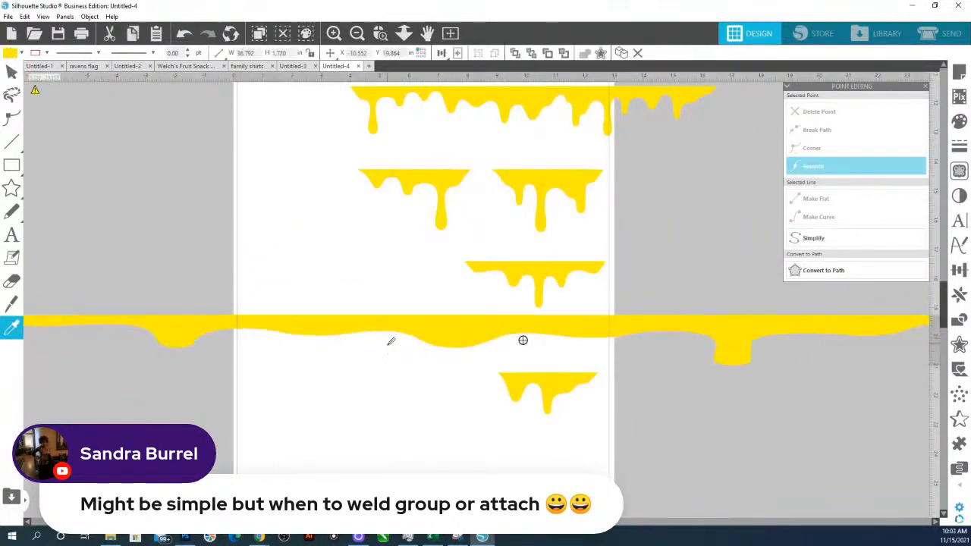
key("ctrl+z")
key("ctrl+z")
key("ctrl+z")
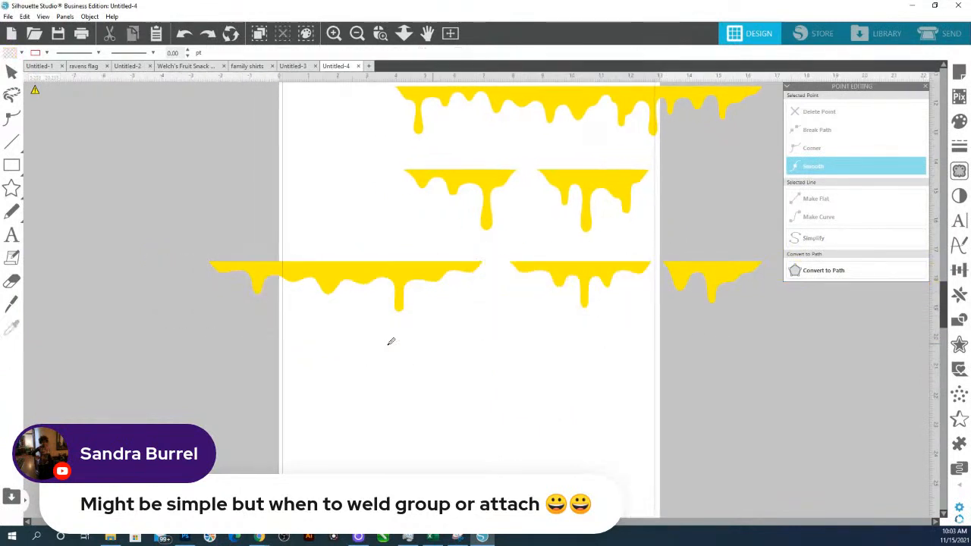
- Overlap the three yellow drips of the bottom row end to end and weld them into one border
left_click_drag(574, 282, 526, 285)
left_click_drag(685, 275, 617, 278)
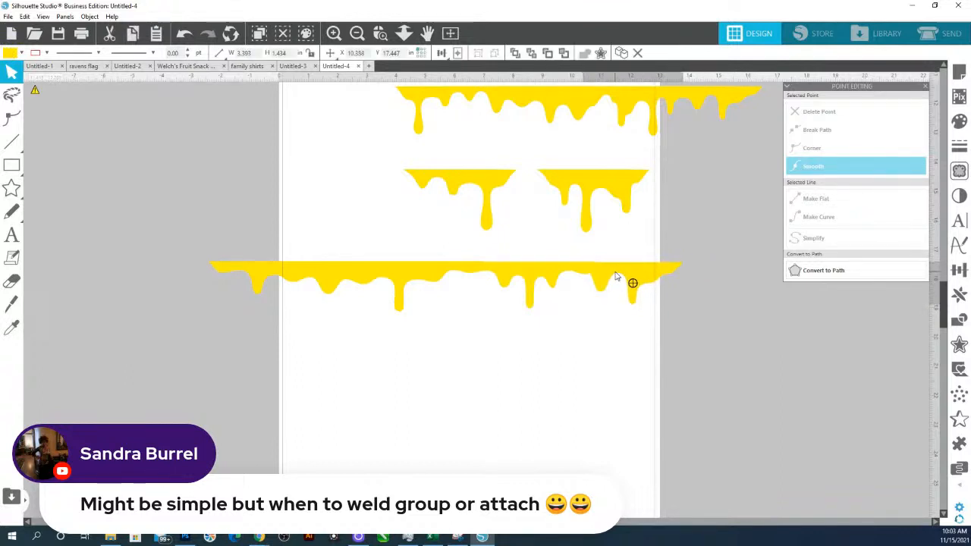
left_click(698, 346)
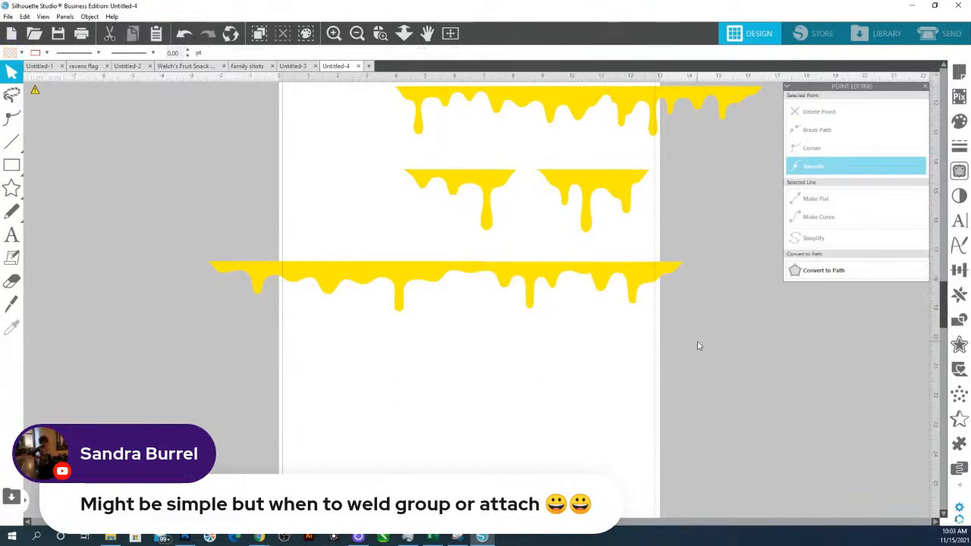
left_click_drag(692, 347, 190, 246)
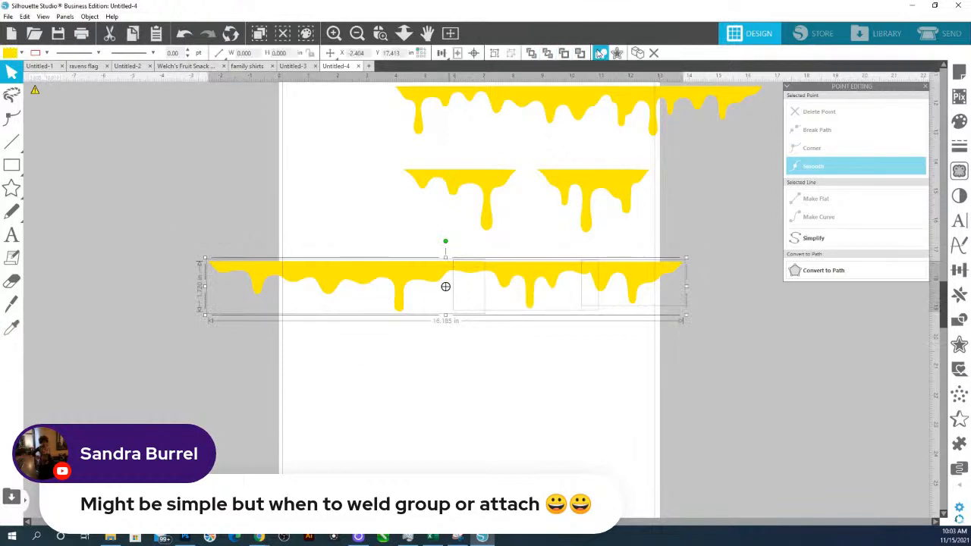
left_click(584, 55)
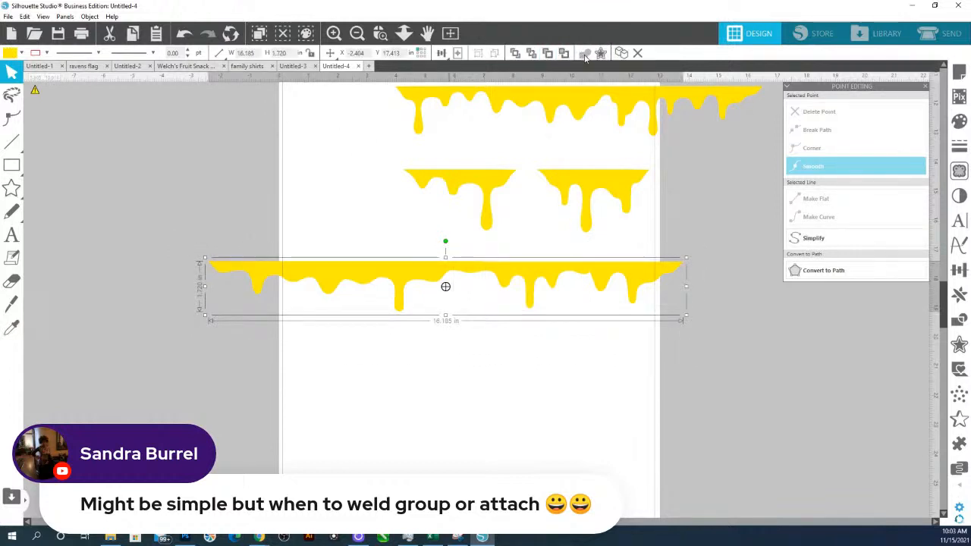
- Line up the long upper drip and the two short drips end to end so that they overlap in one continuous row
scroll(531, 299, "up", 3)
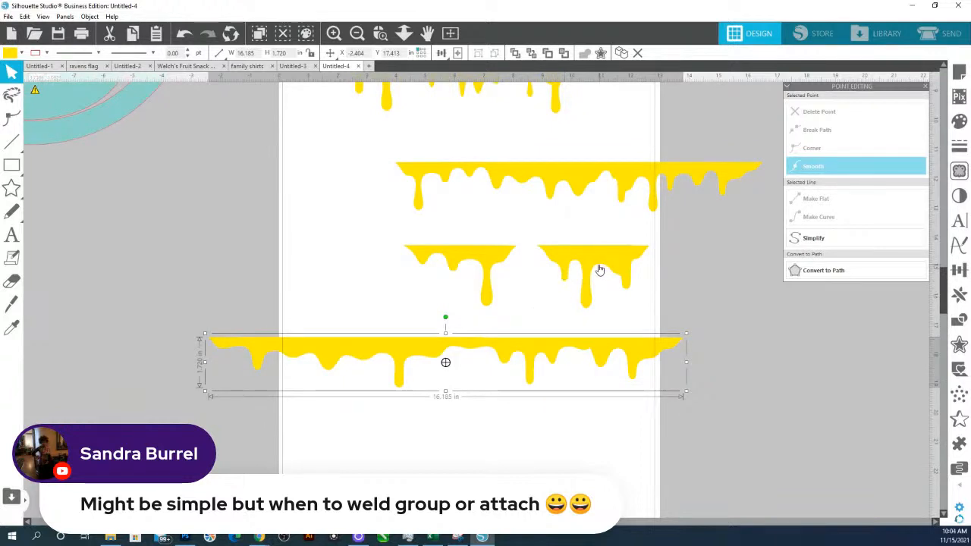
left_click_drag(599, 270, 559, 267)
left_click_drag(455, 178, 107, 257)
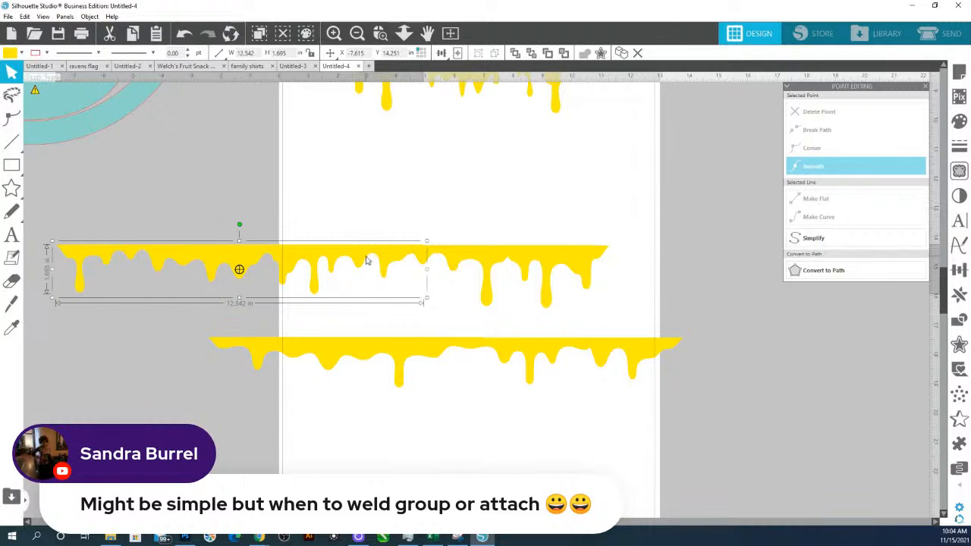
left_click_drag(366, 256, 363, 255)
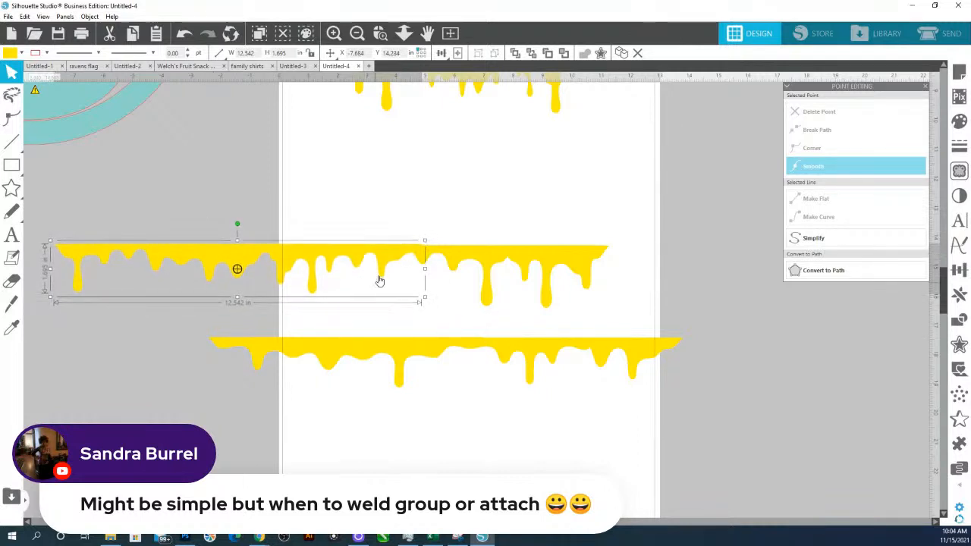
key("Down")
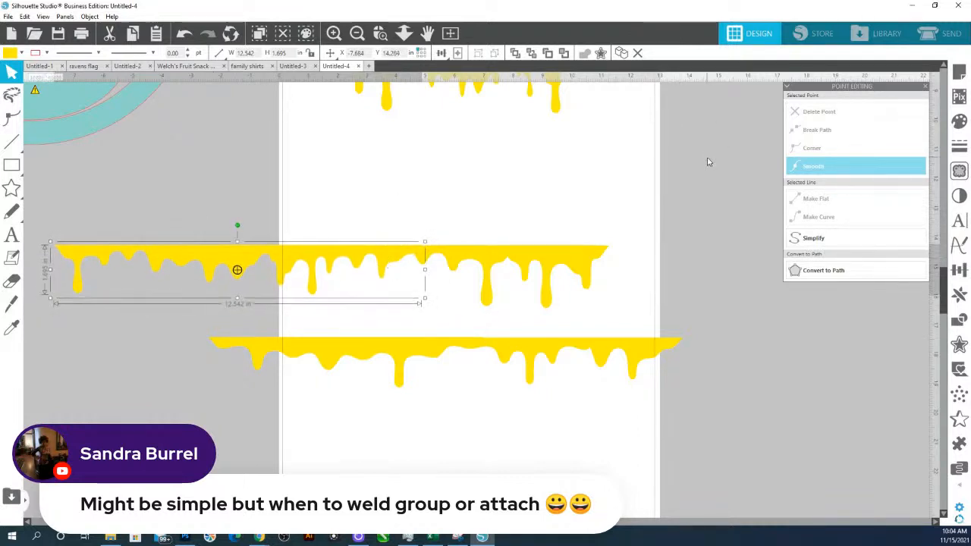
- Fill the upper row's long drip with pink, the middle drip with dark purple, and the last drip with blue
left_click(960, 128)
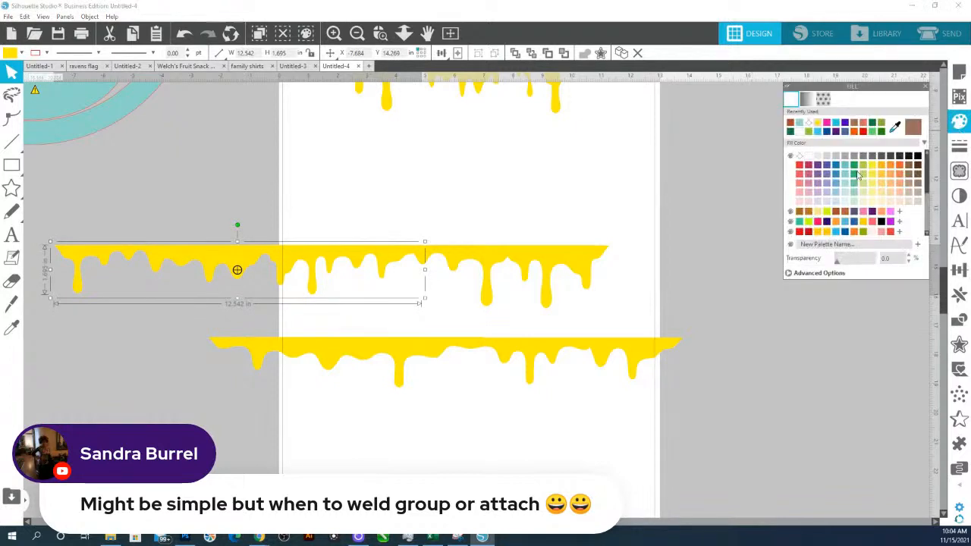
left_click(862, 214)
left_click(460, 276)
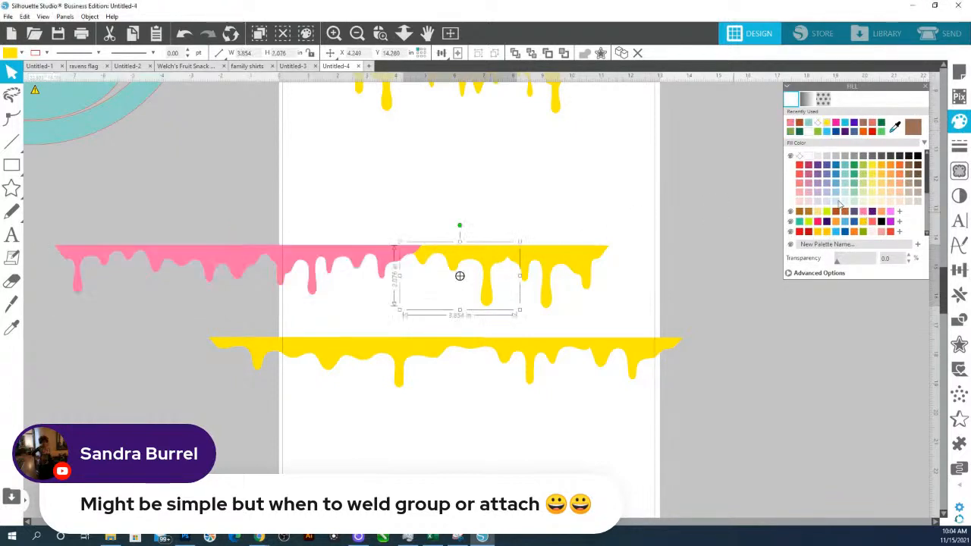
left_click(872, 220)
left_click(569, 265)
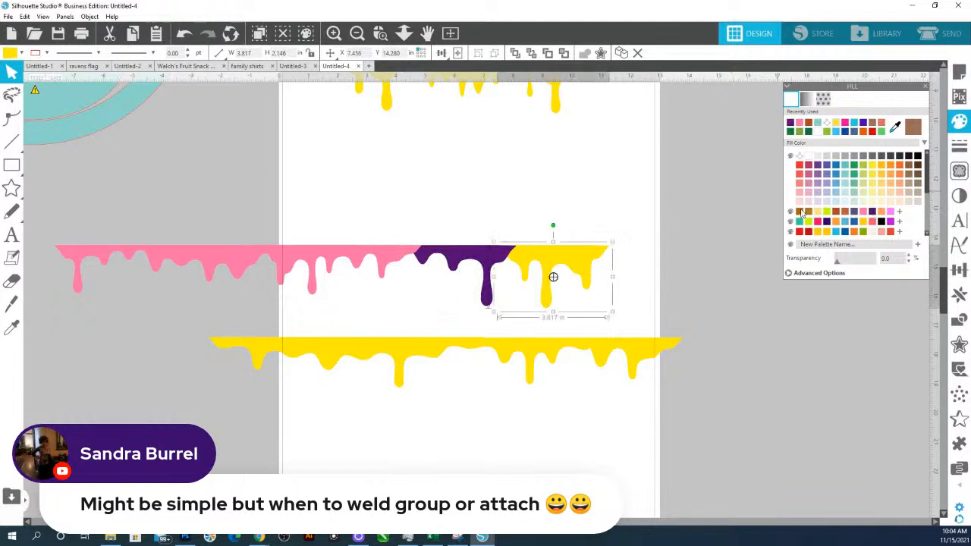
left_click(837, 232)
- Group the pink, purple and blue drips
left_click_drag(295, 219, 571, 282)
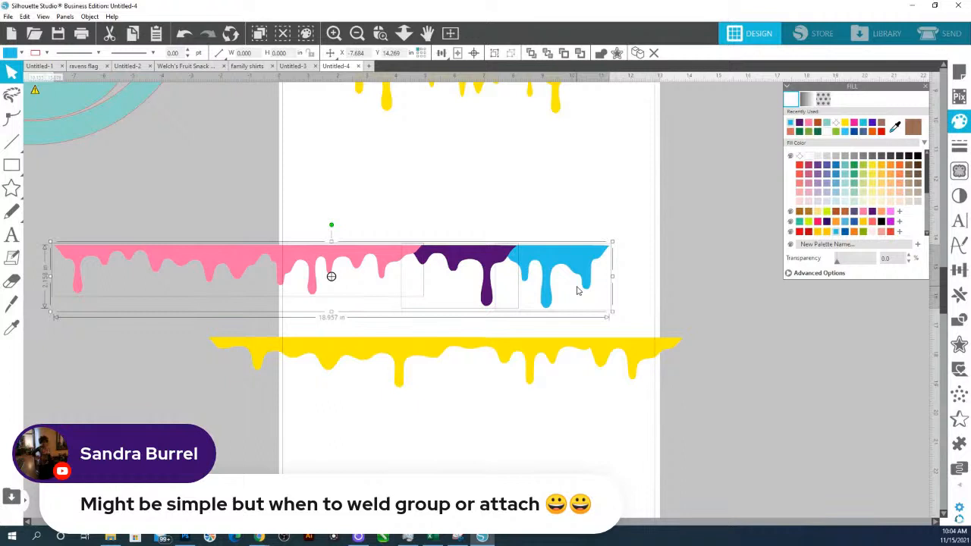
right_click(577, 290)
left_click(603, 182)
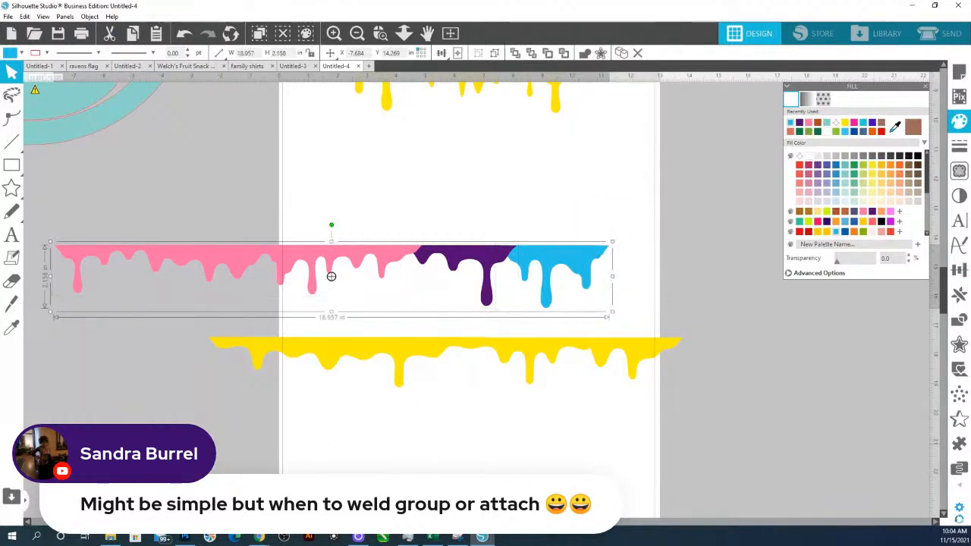